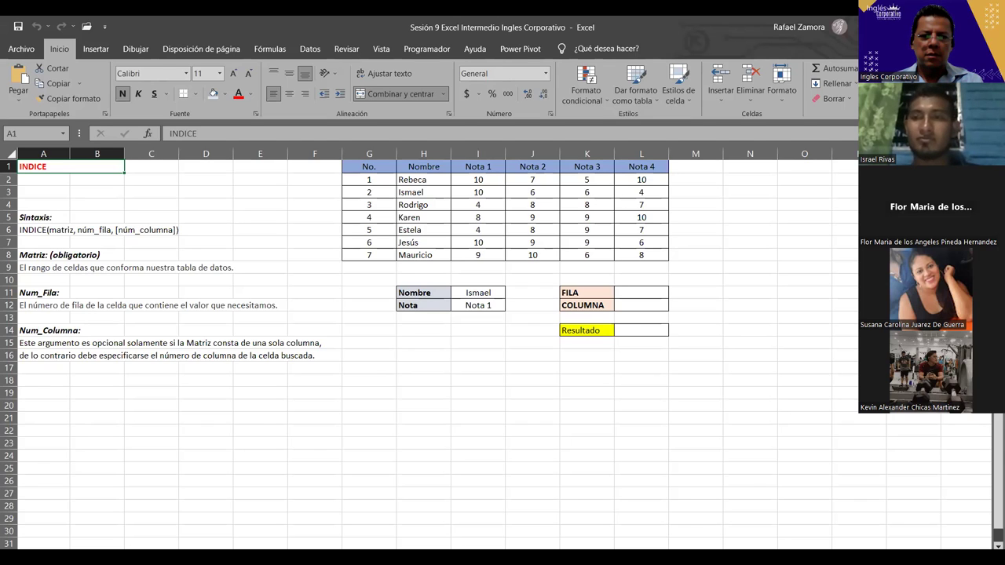
- Zoom in and move the selection through empty cells, ending on J17
click(315, 369)
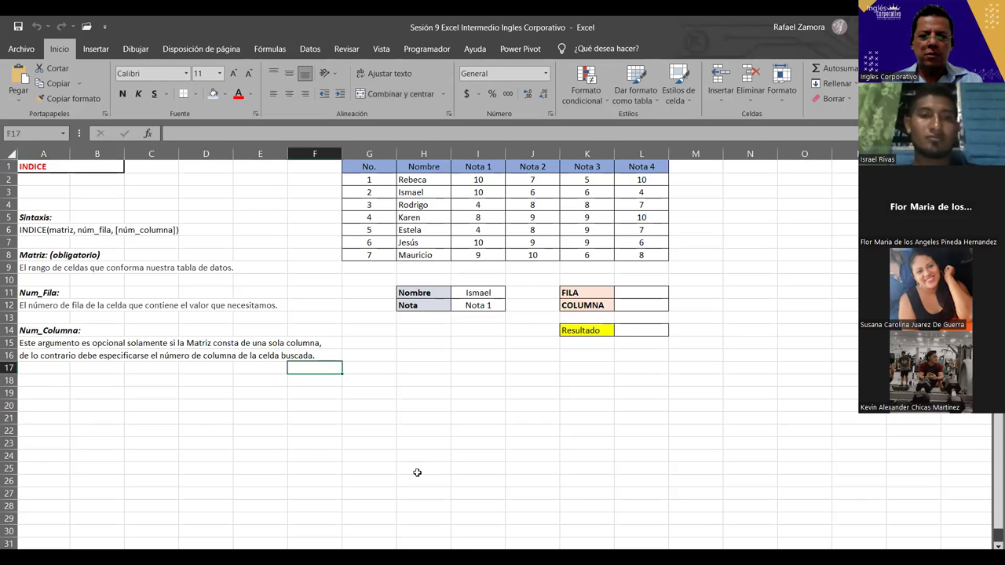
click(636, 412)
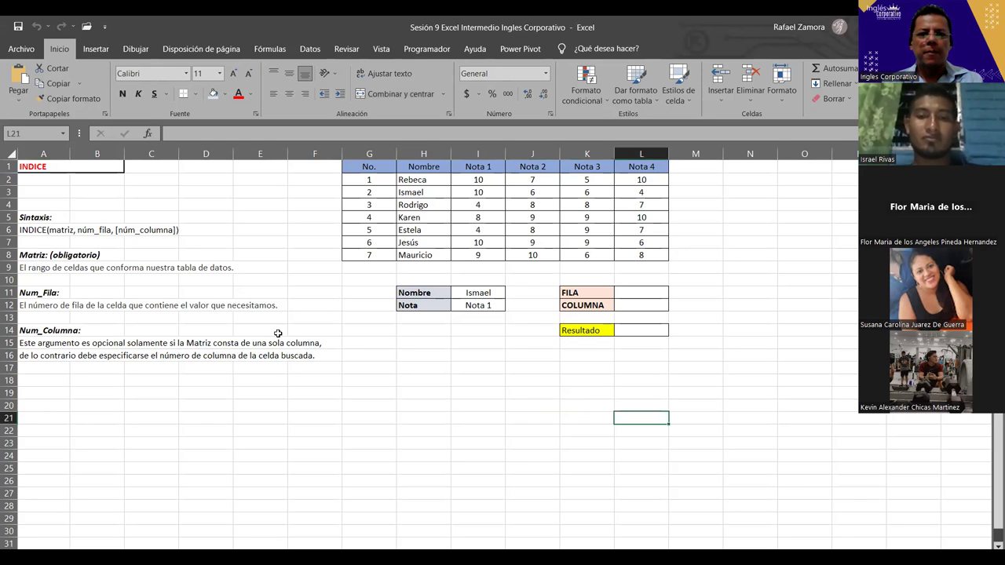
click(135, 405)
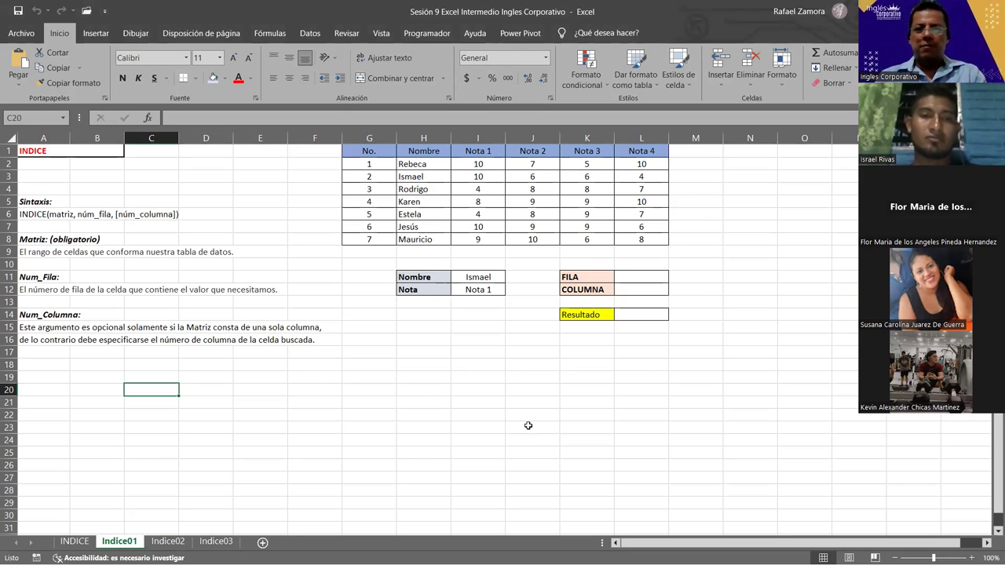
ctrl+scroll(539, 425, up, 1)
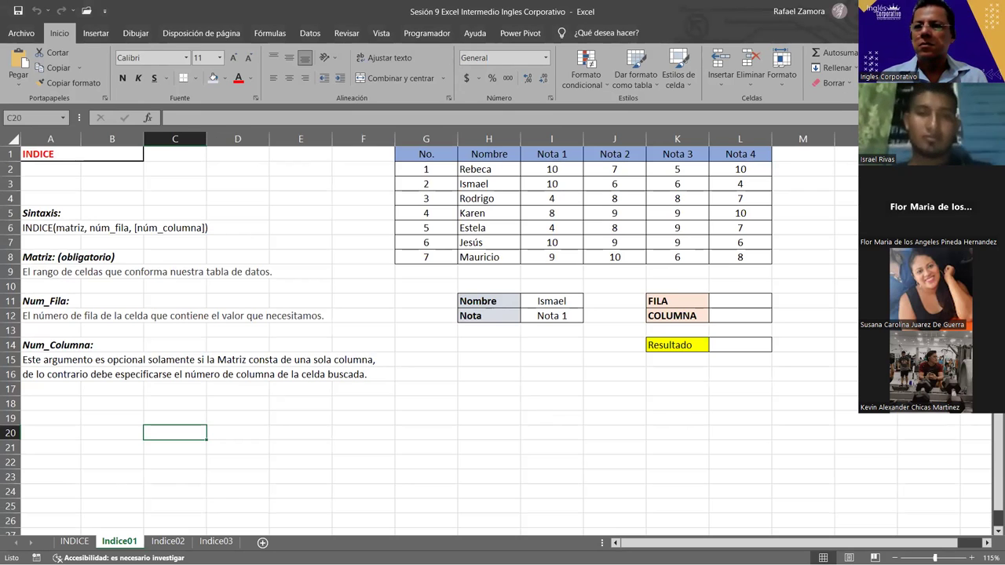
click(611, 451)
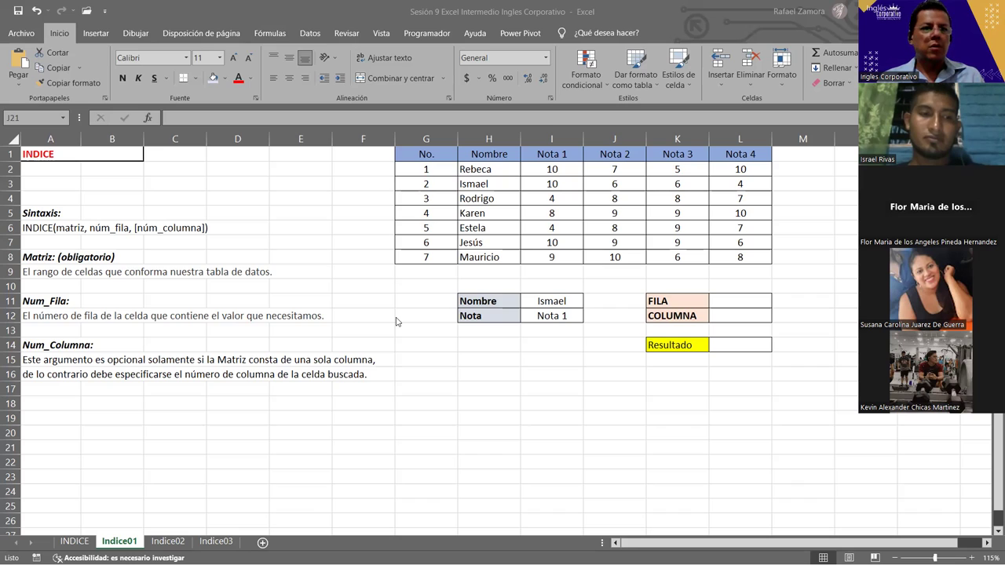
key(Up)
key(Up)
key(Up)
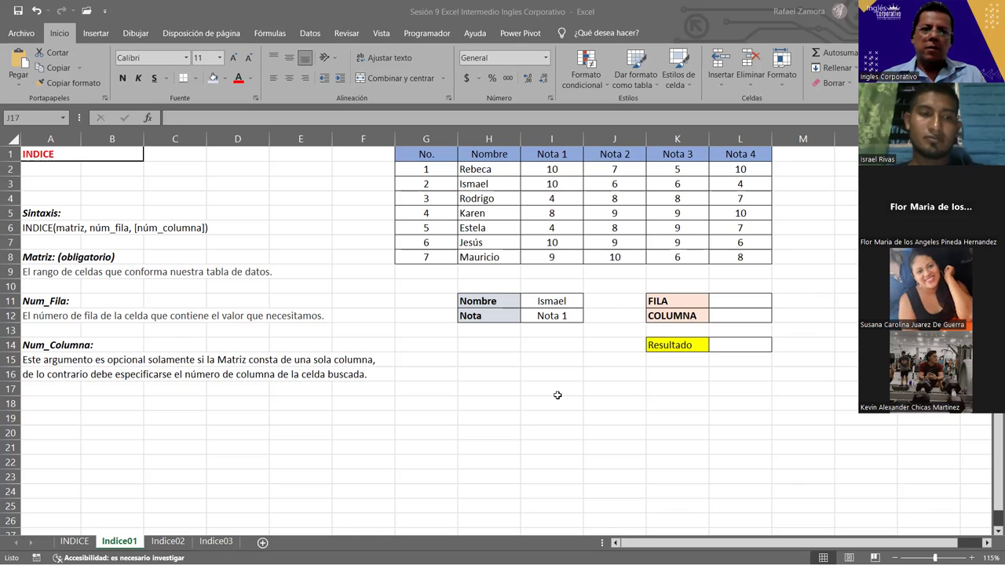
- Switch away and back, then move to the INDICE title sheet with Ctrl+PageUp
key(alt+Tab)
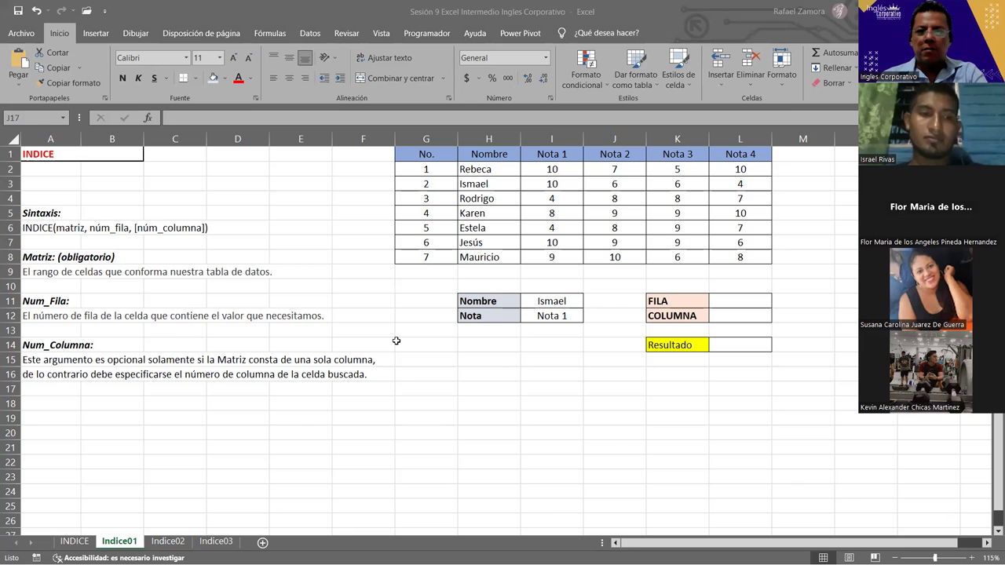
key(alt+Tab)
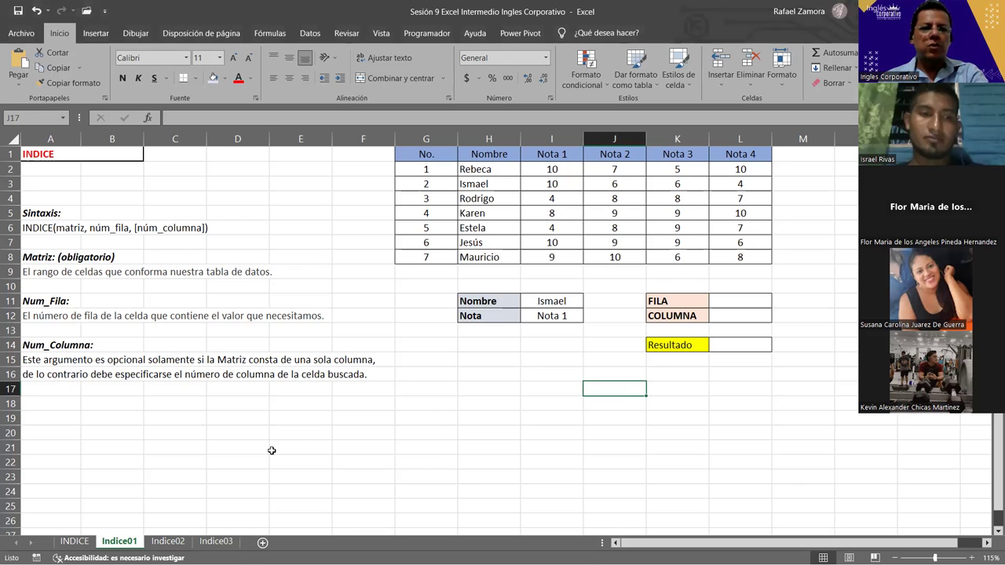
key(ctrl+Page_Up)
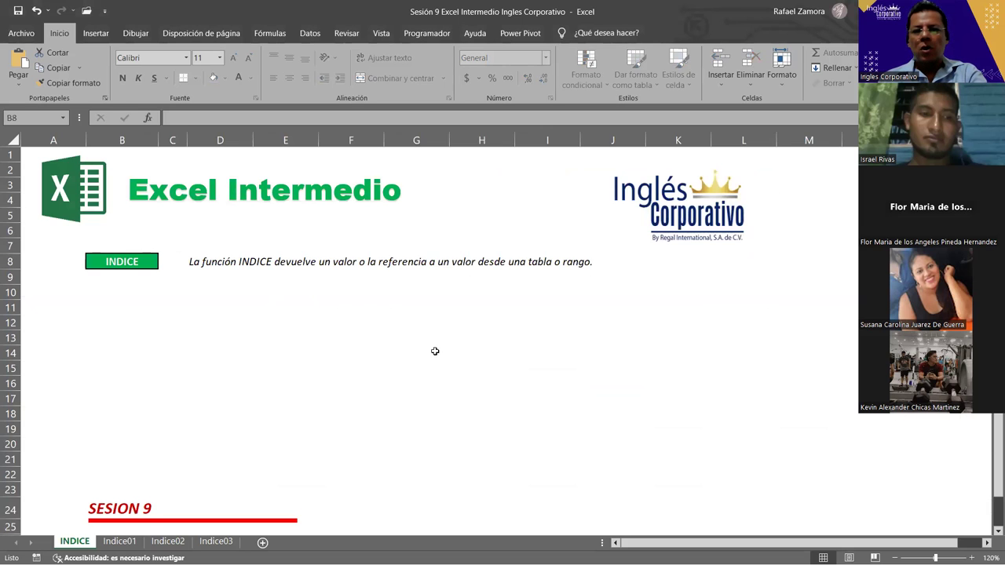
- Move one sheet right to Indice01, with the grades table and INDICE syntax notes
key(ctrl+Page_Down)
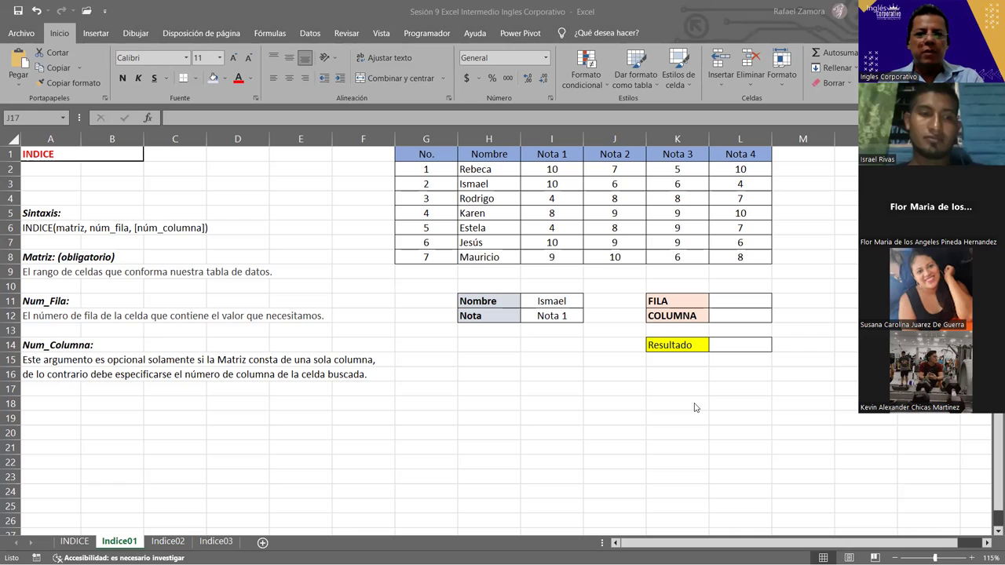
- Try narrowing column G to fit the No. values, then undo it
drag(426, 154, 688, 256)
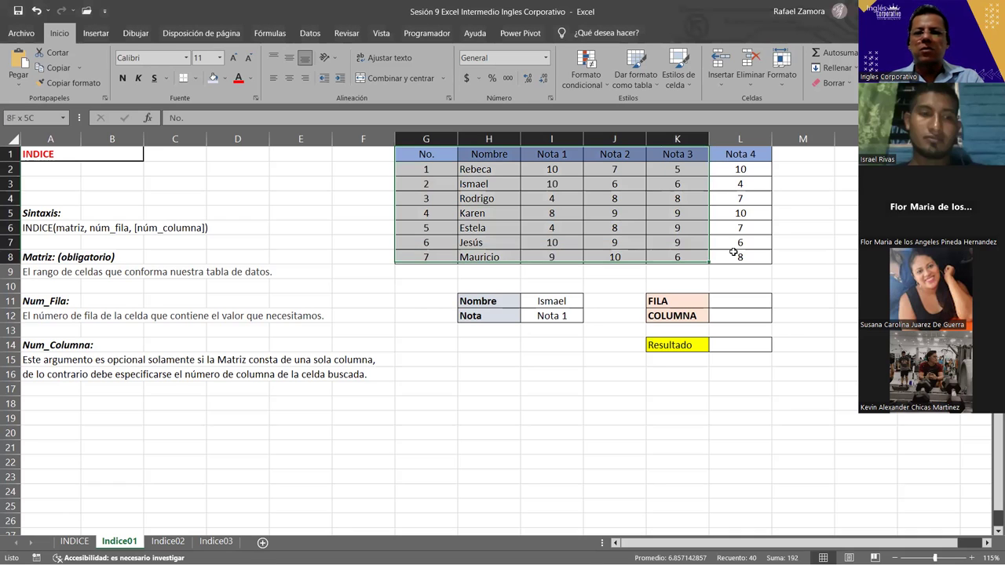
drag(523, 362, 512, 373)
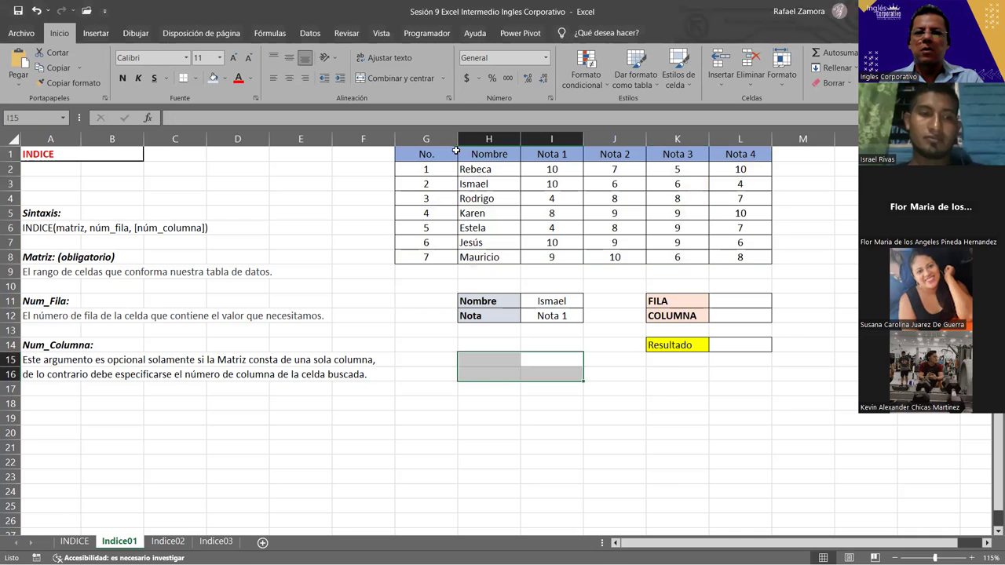
drag(456, 140, 692, 154)
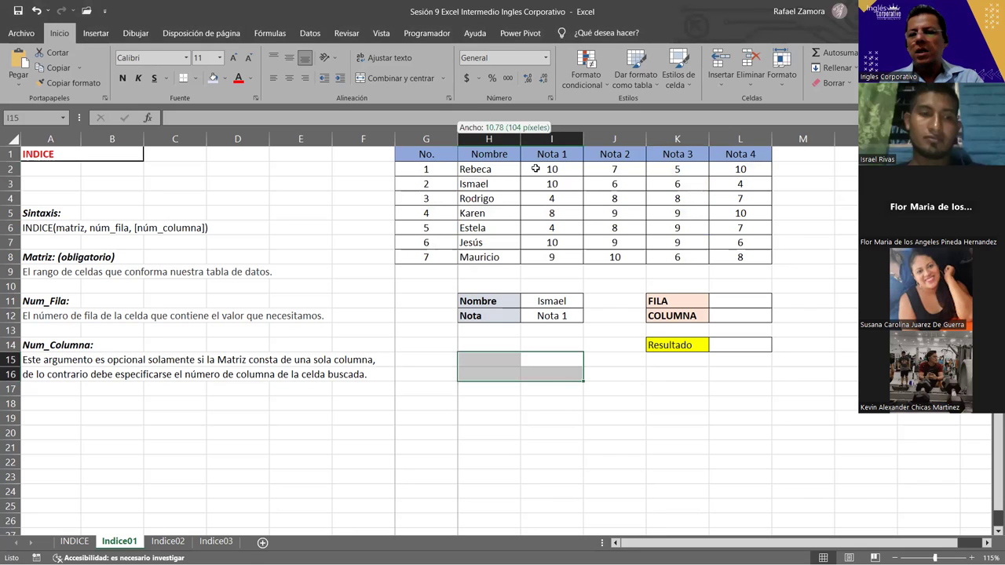
key(ctrl+z)
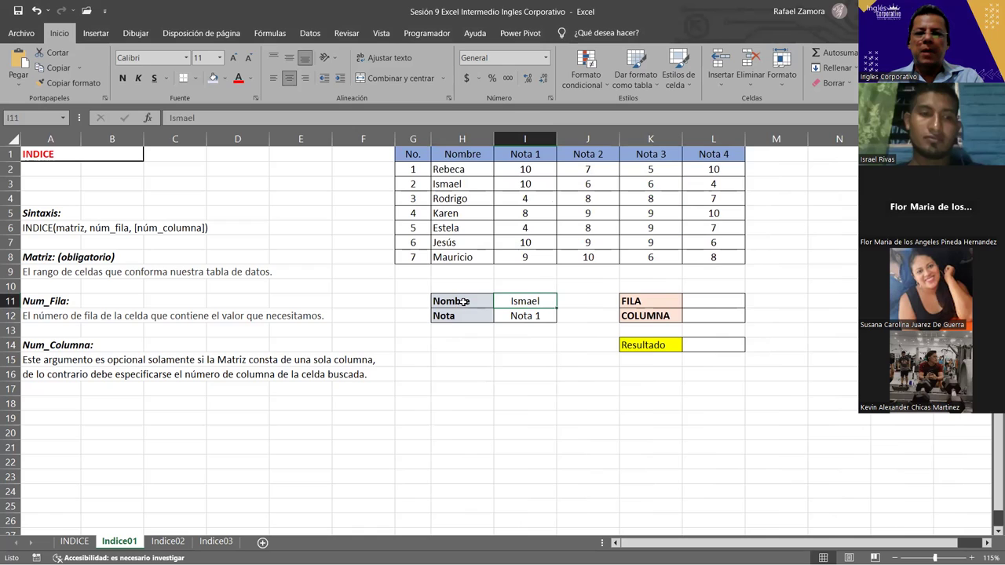
- Make the Resultado label in K14 bold and select the FILA and COLUMNA cells
click(637, 348)
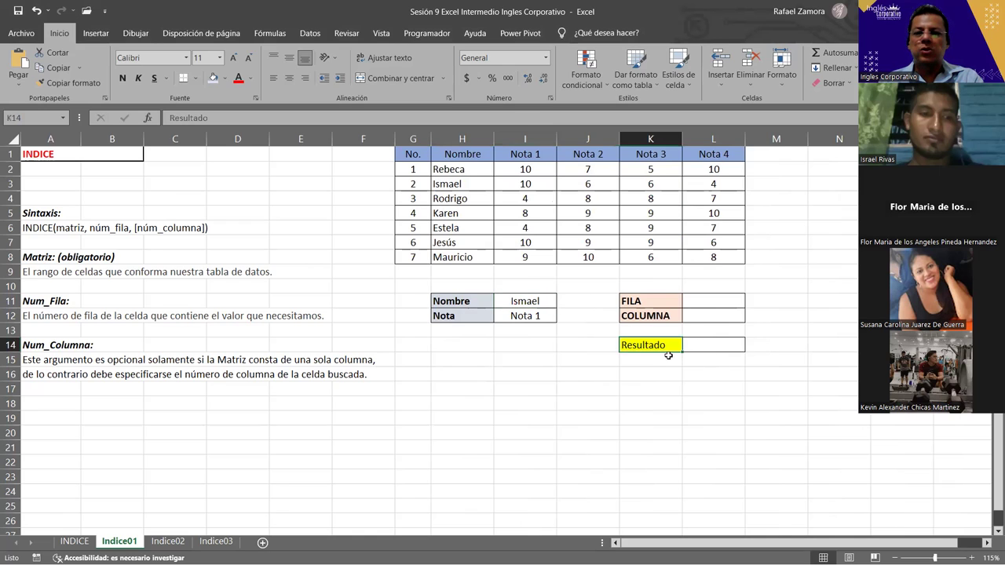
key(ctrl+n)
key(Down)
key(Down)
key(Down)
click(533, 301)
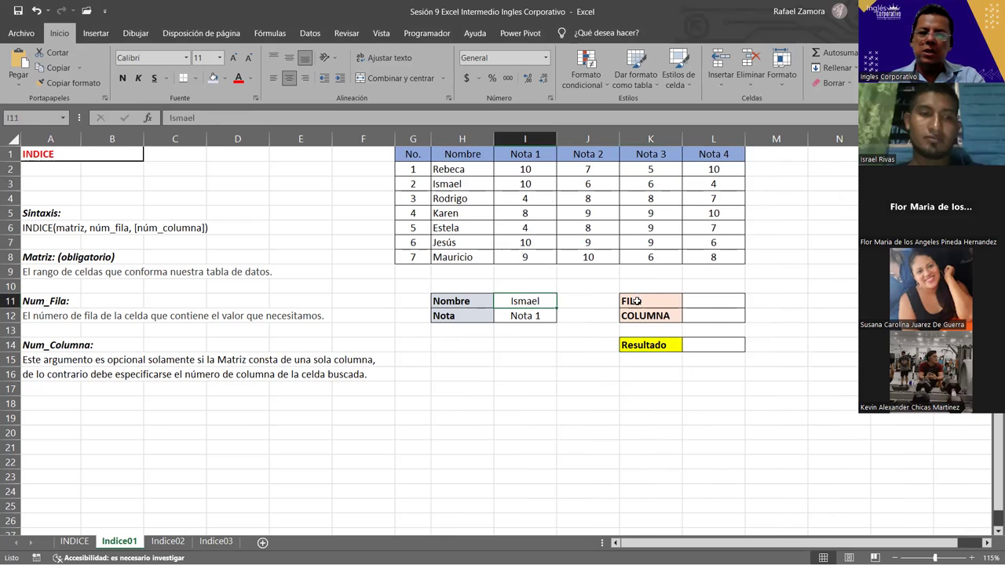
drag(637, 300, 712, 315)
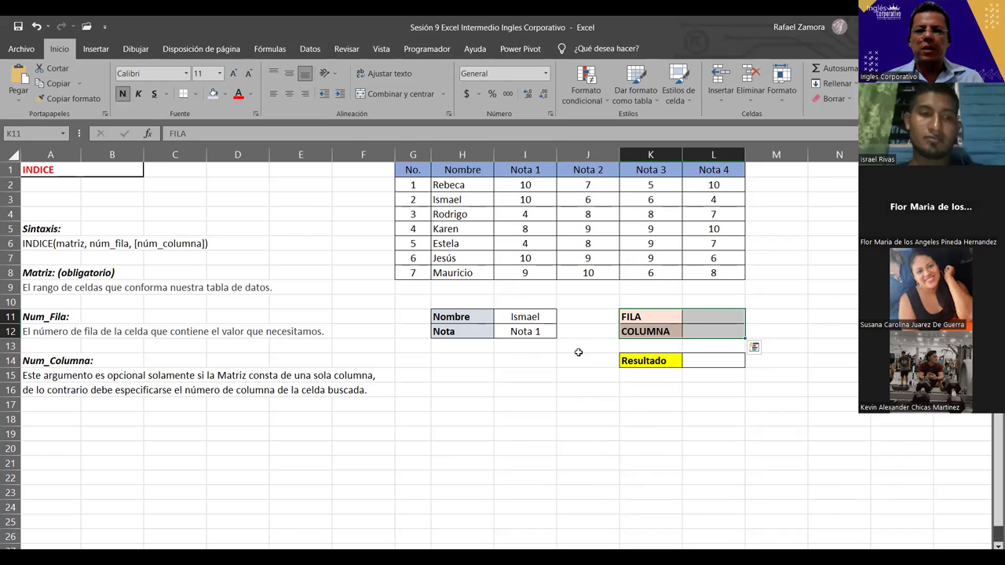
- Review Ismael's name cell and the grade values I2:L8 in the table
click(544, 315)
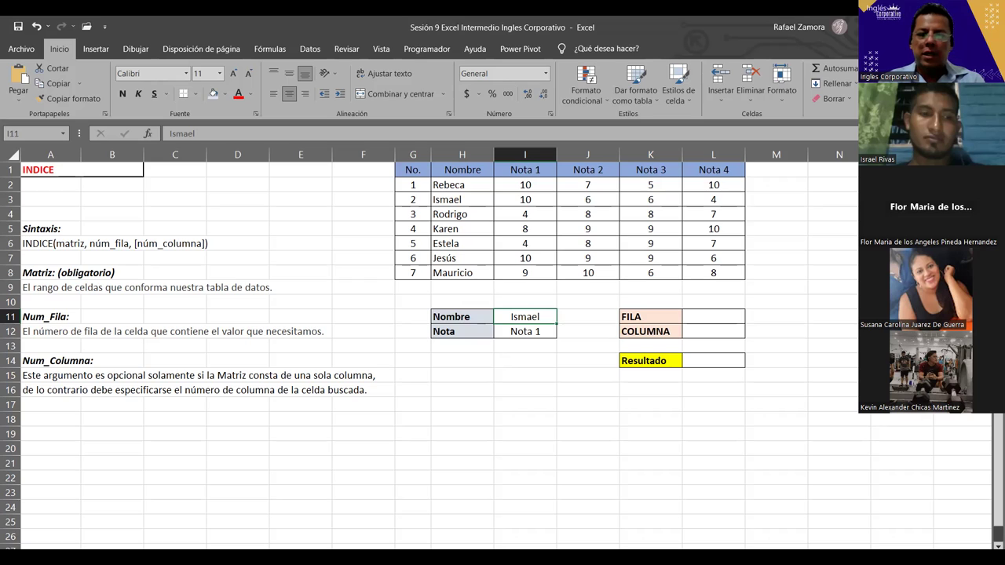
key(alt+Tab)
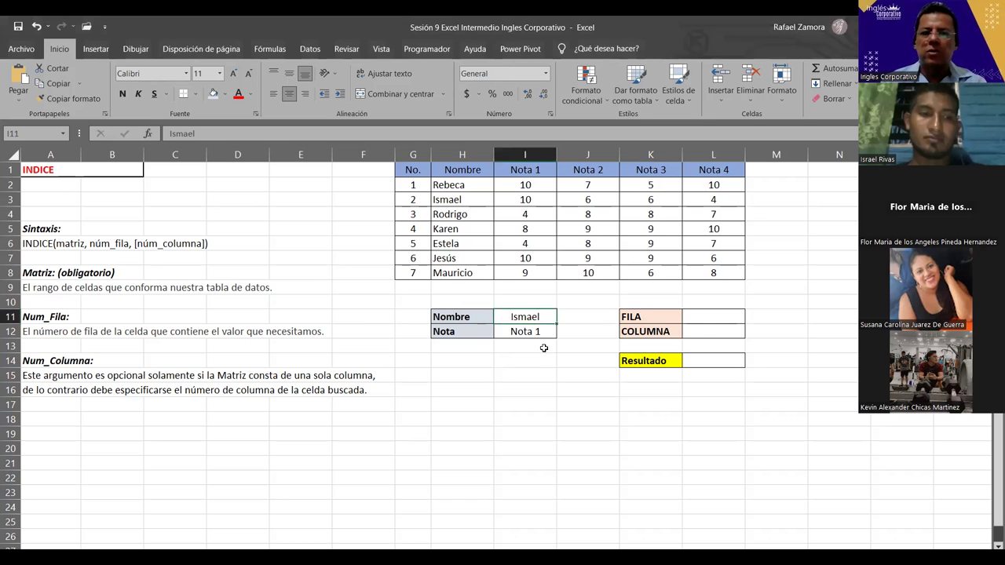
click(705, 319)
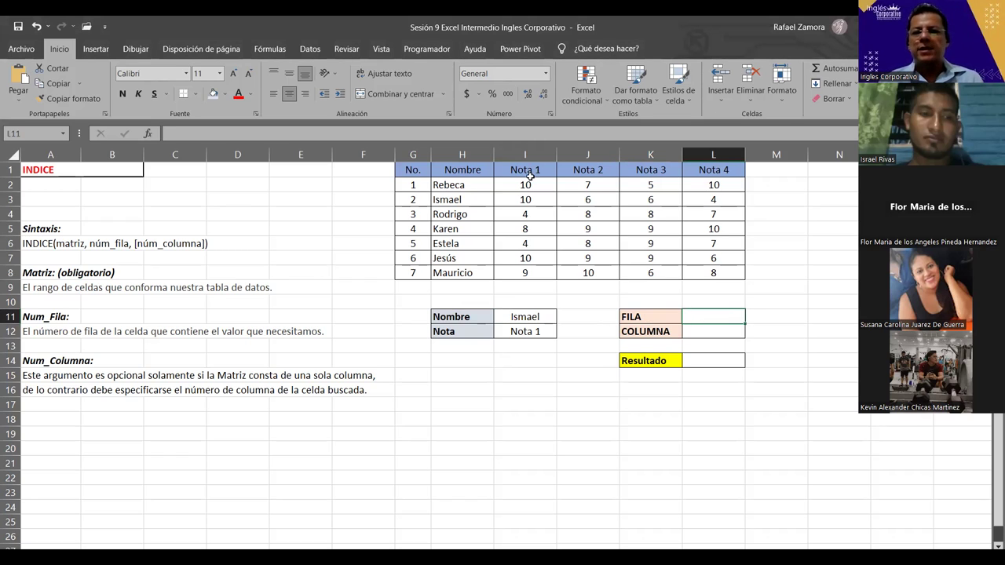
drag(526, 186, 714, 269)
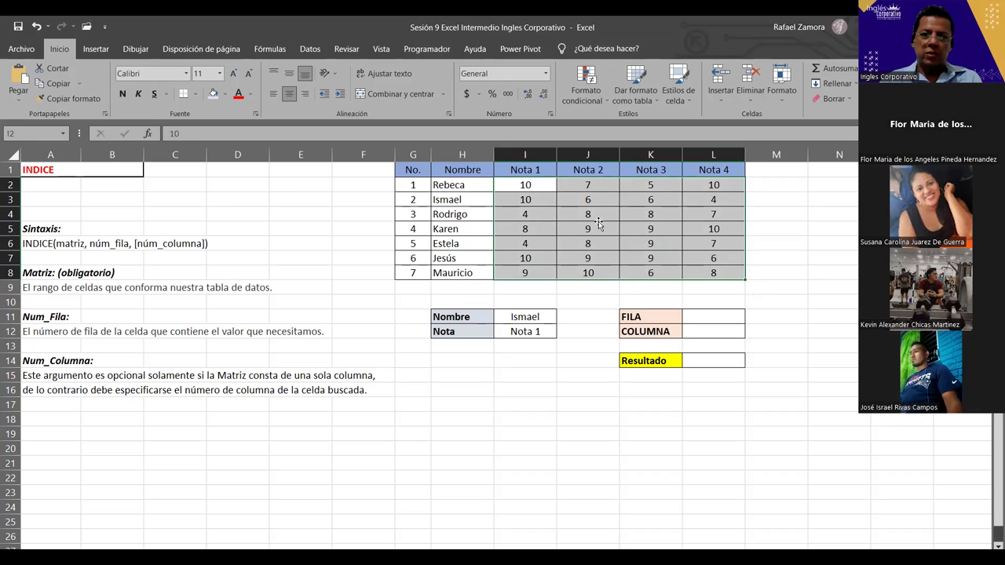
drag(525, 185, 713, 272)
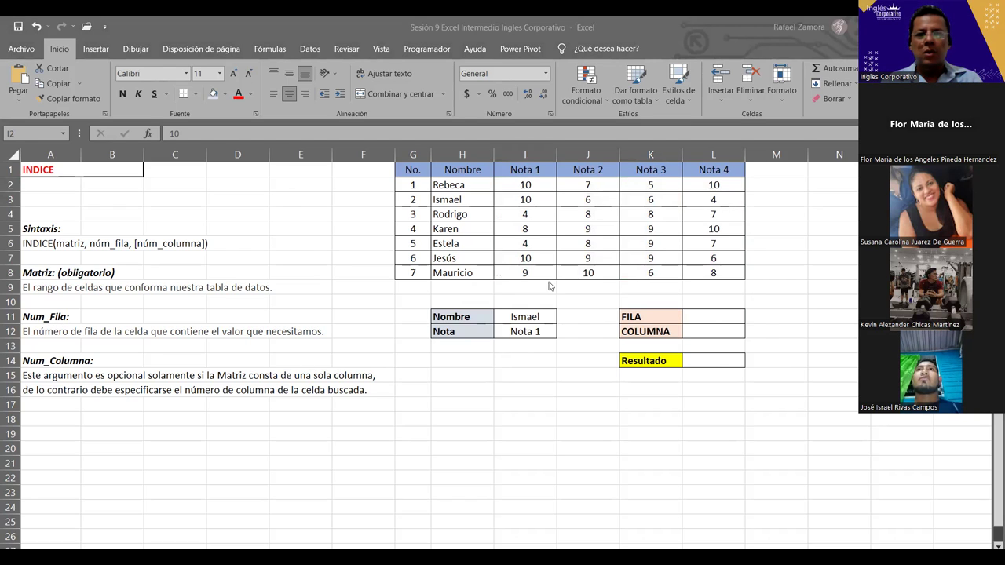
- Enter 2 as the FILA row number in L11, then return to COLUMNA L12
click(719, 318)
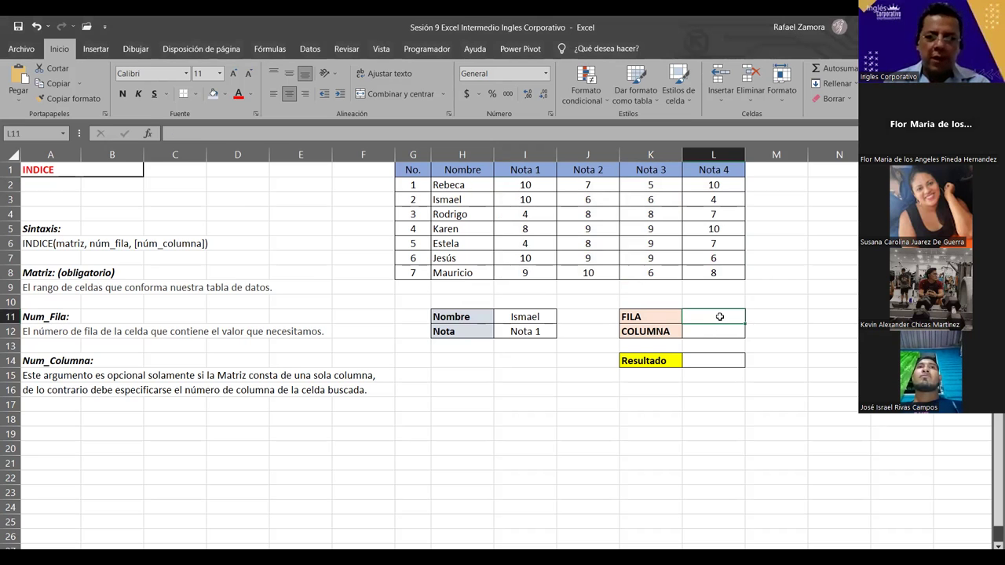
text(2)
click(721, 331)
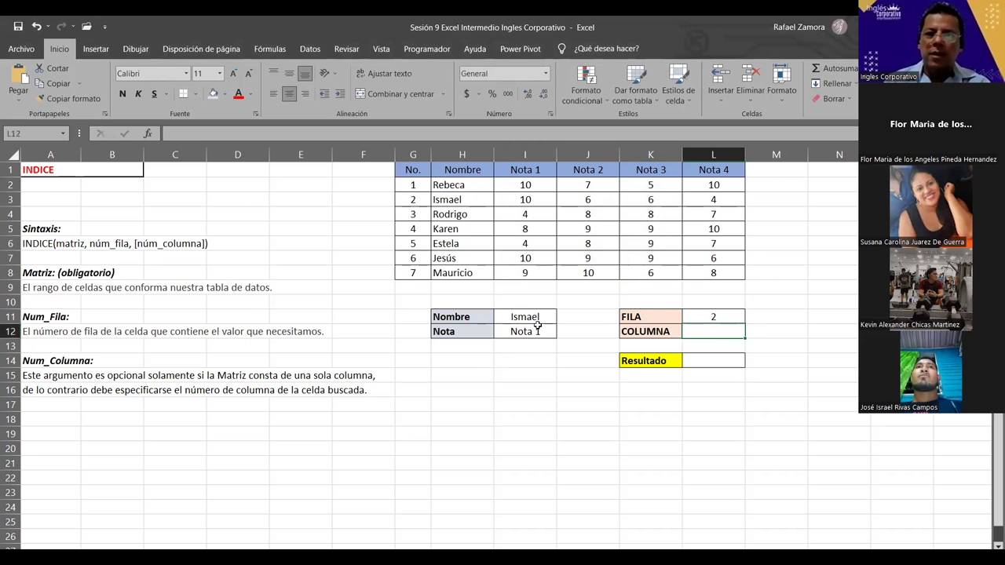
drag(509, 316, 525, 331)
click(715, 333)
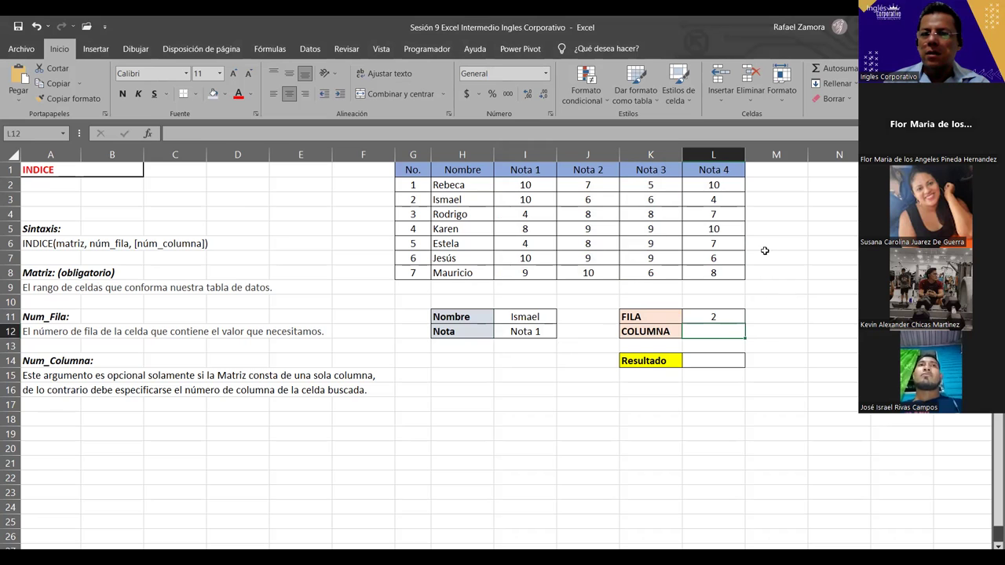
- Give the grade values I2:L8 a thick red outline border via Format Cells > Border
drag(518, 186, 714, 278)
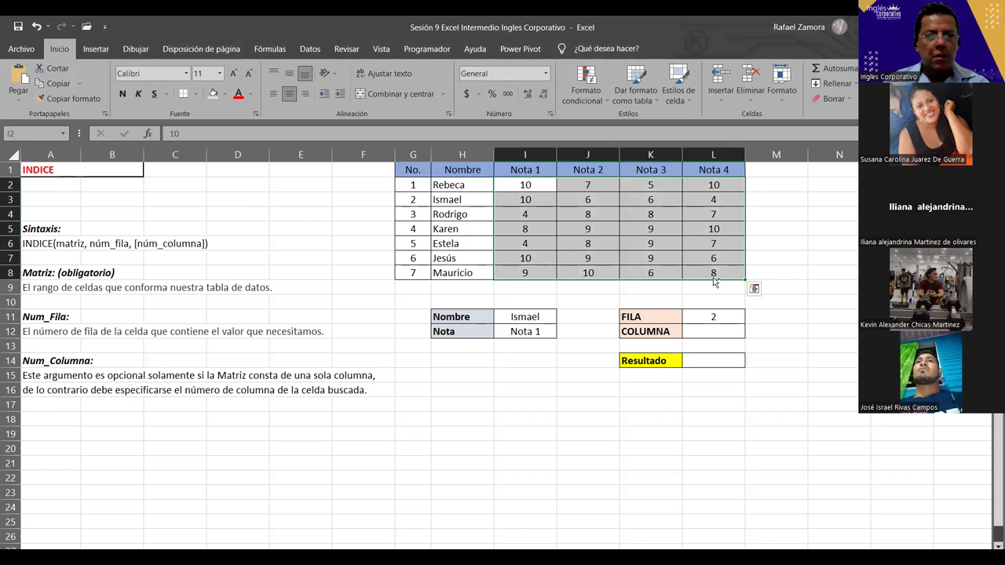
key(ctrl+1)
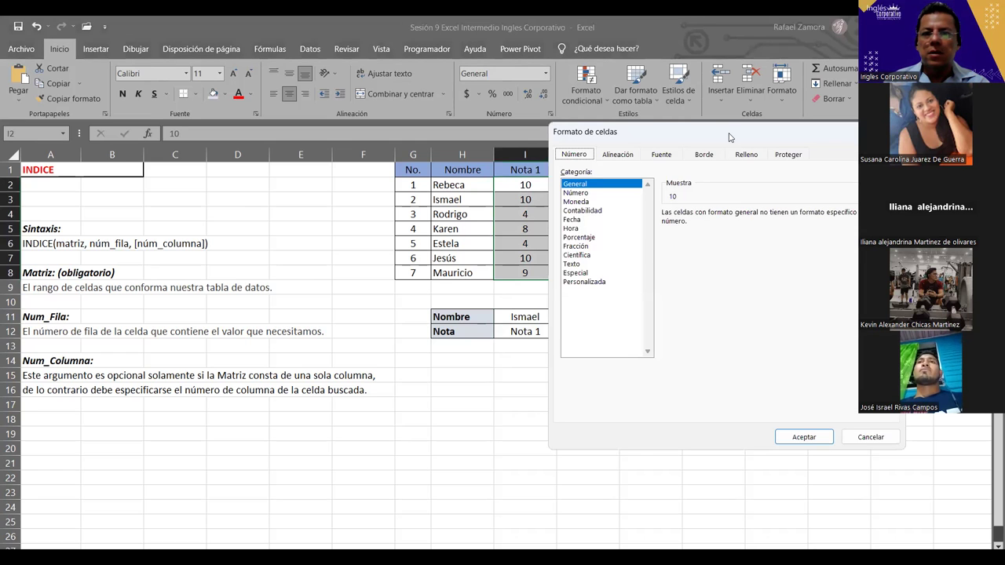
drag(505, 142, 502, 156)
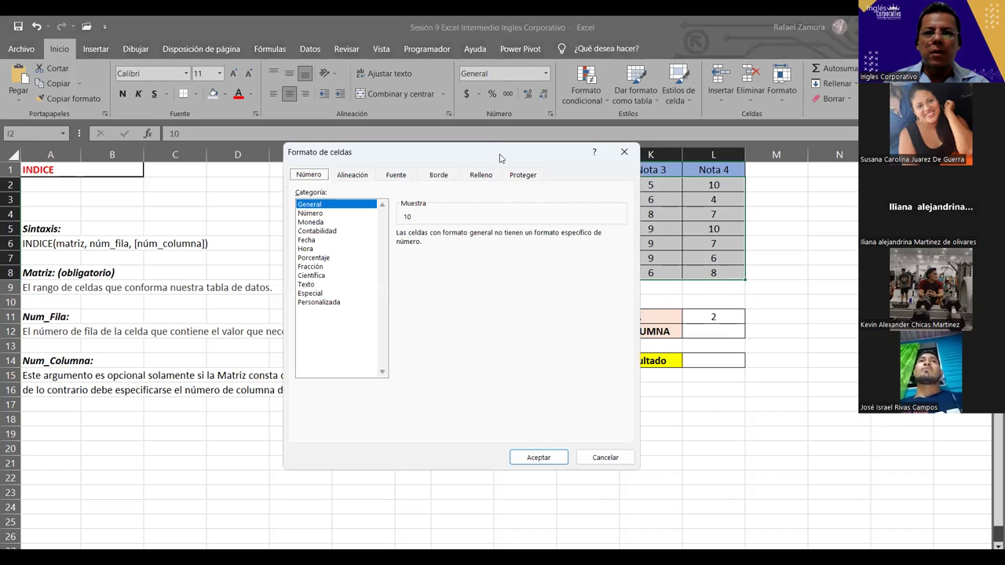
click(352, 169)
click(280, 265)
click(288, 308)
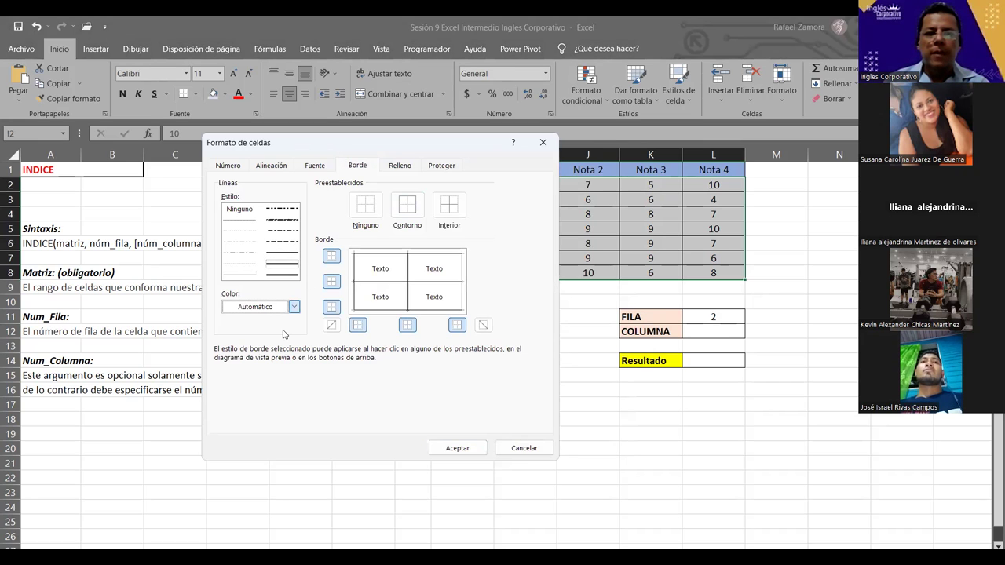
click(238, 422)
click(407, 206)
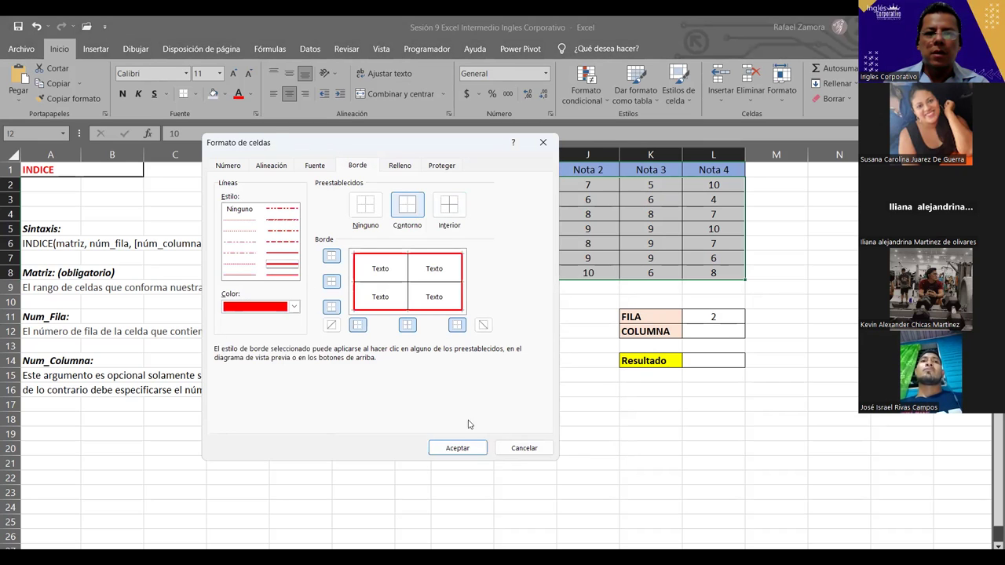
key(Return)
click(605, 415)
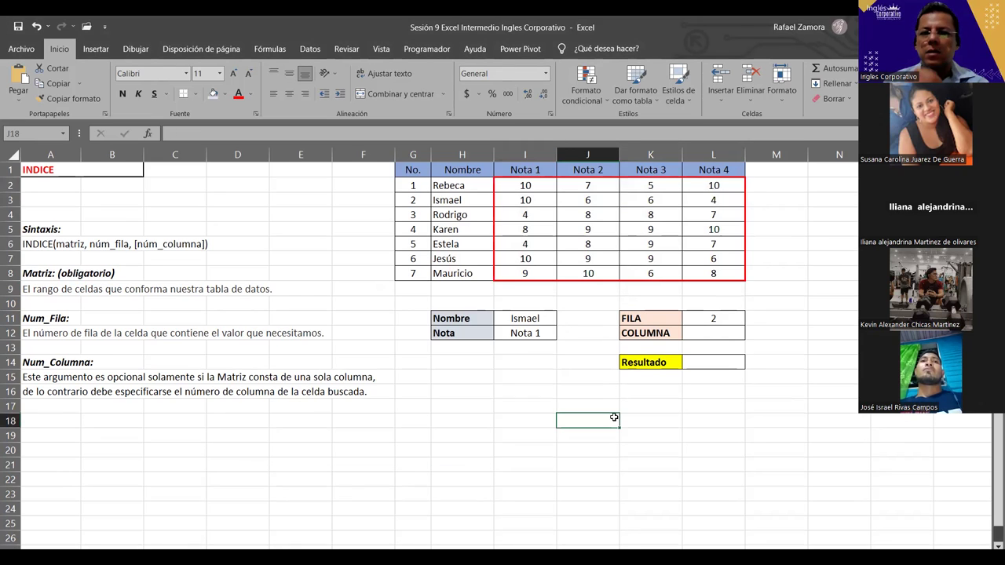
- Enter 1 in the COLUMNA cell L12 and begin a formula with = in Resultado
click(729, 322)
click(732, 335)
text(1)
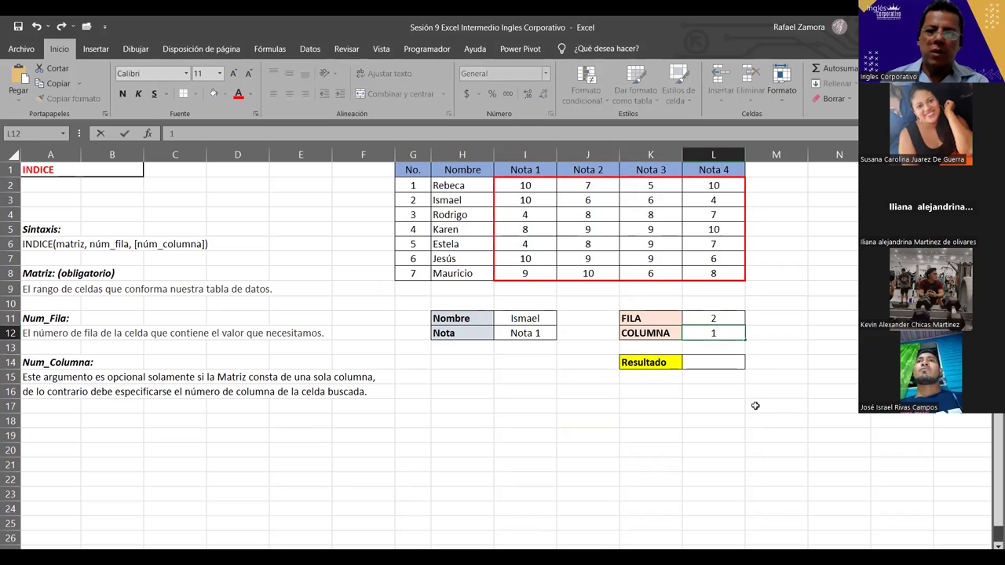
key(Return)
key(Return)
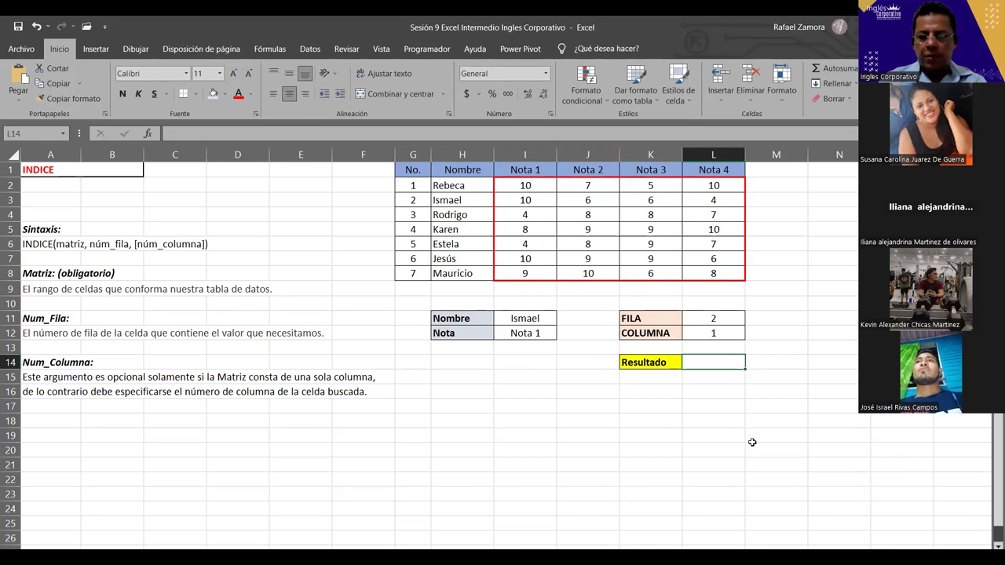
text(=)
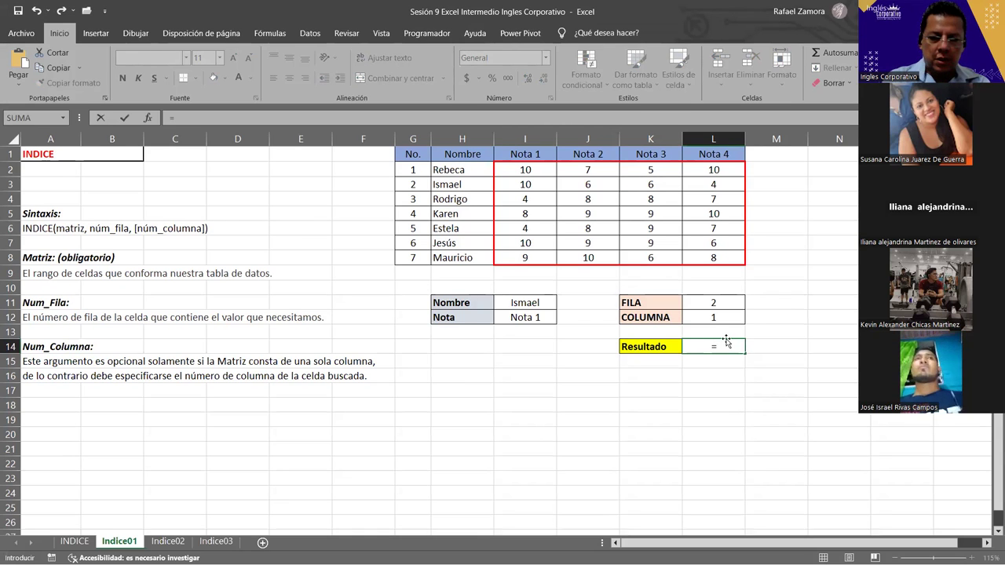
- Enter =INDICE(I2:L8,L11,L12) in Resultado L14 so it returns 10
text(indi)
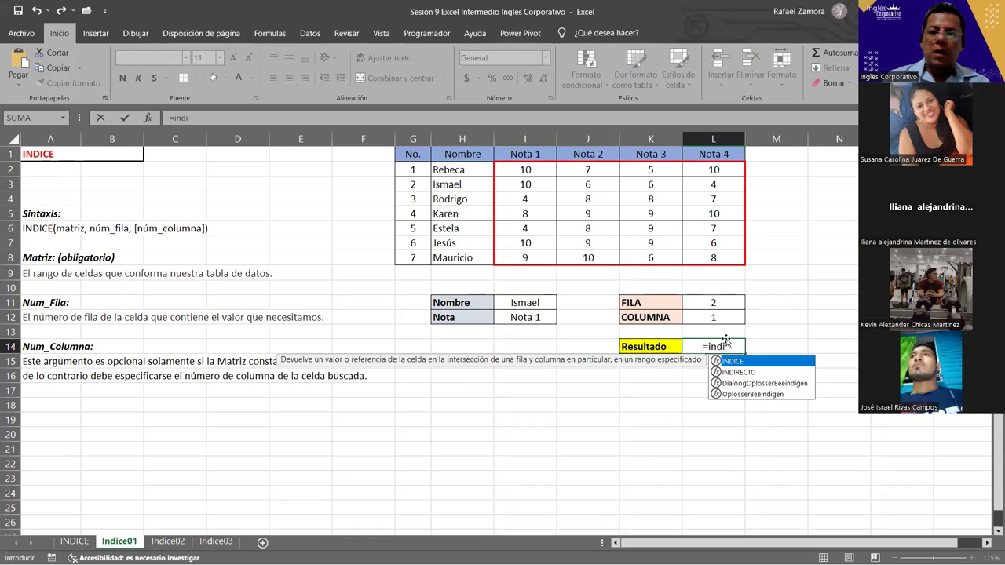
key(Tab)
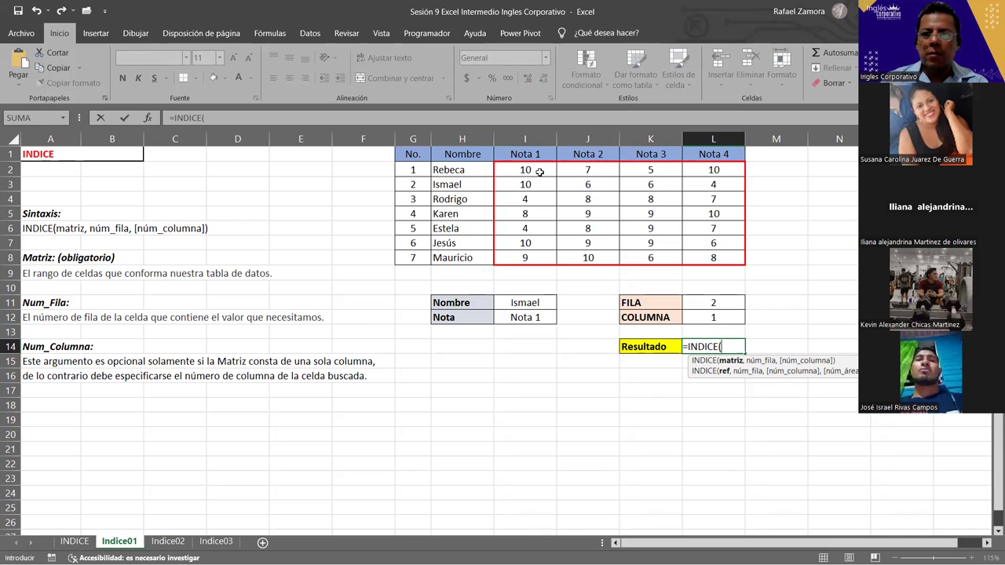
click(538, 170)
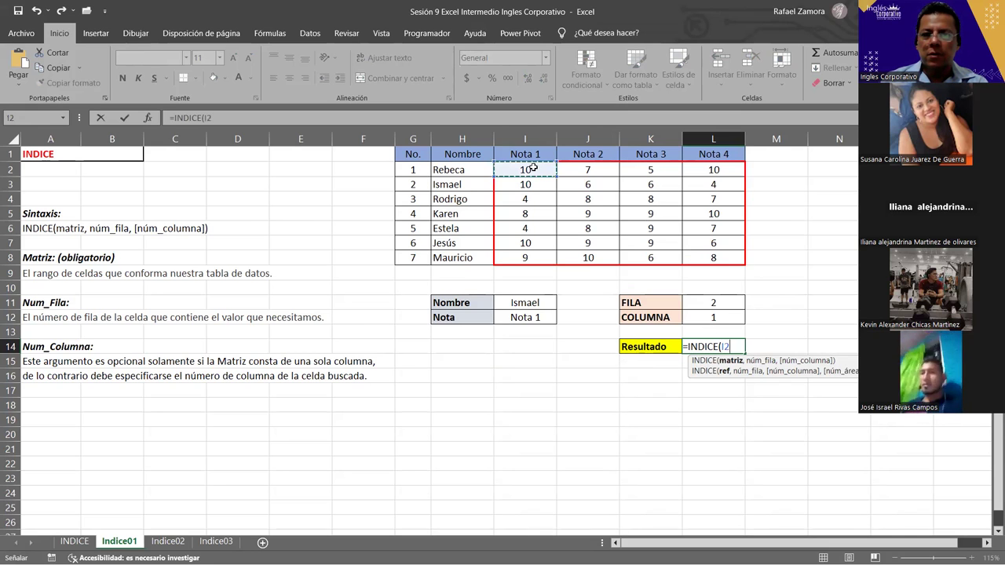
shift+click(723, 258)
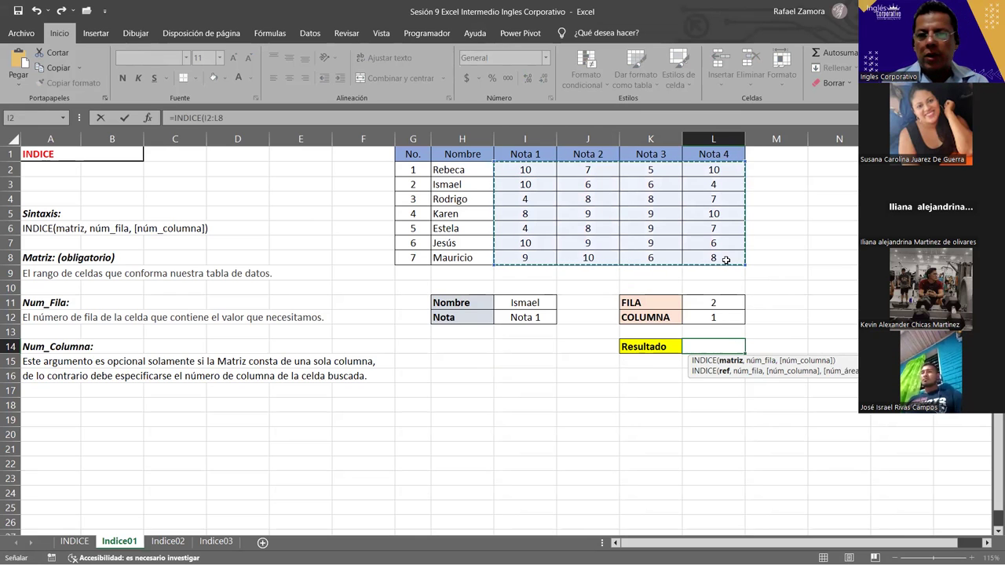
text(,)
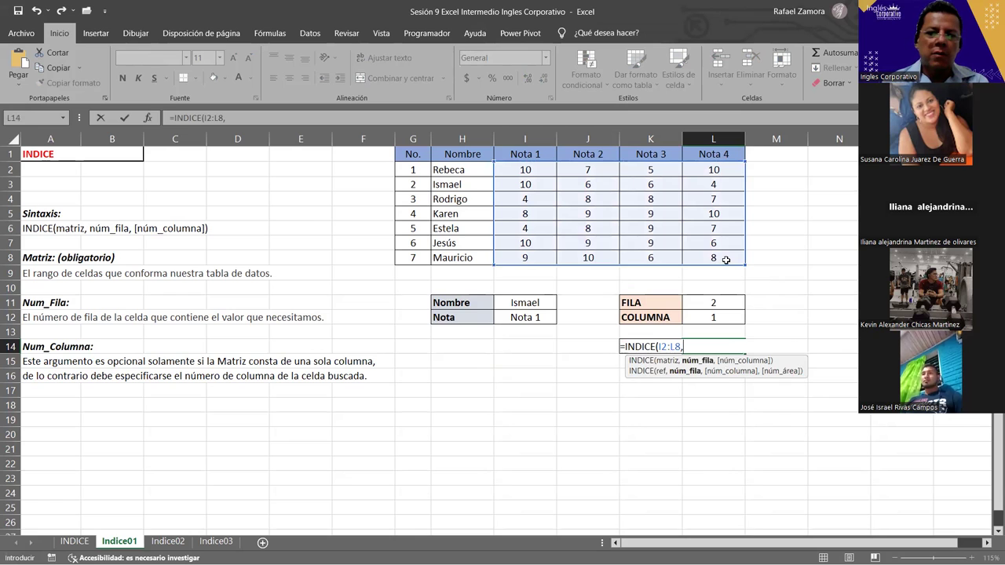
click(719, 303)
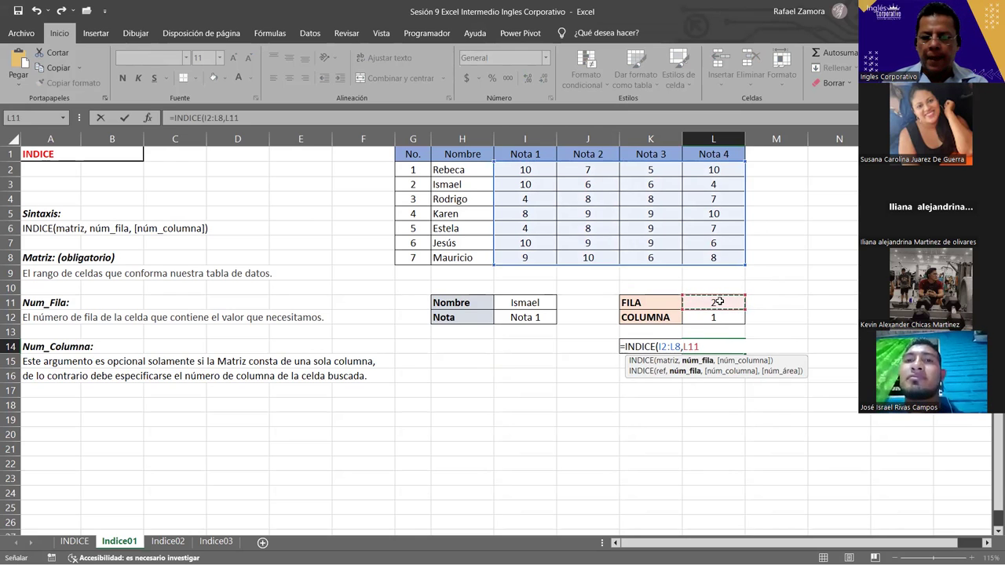
text(,)
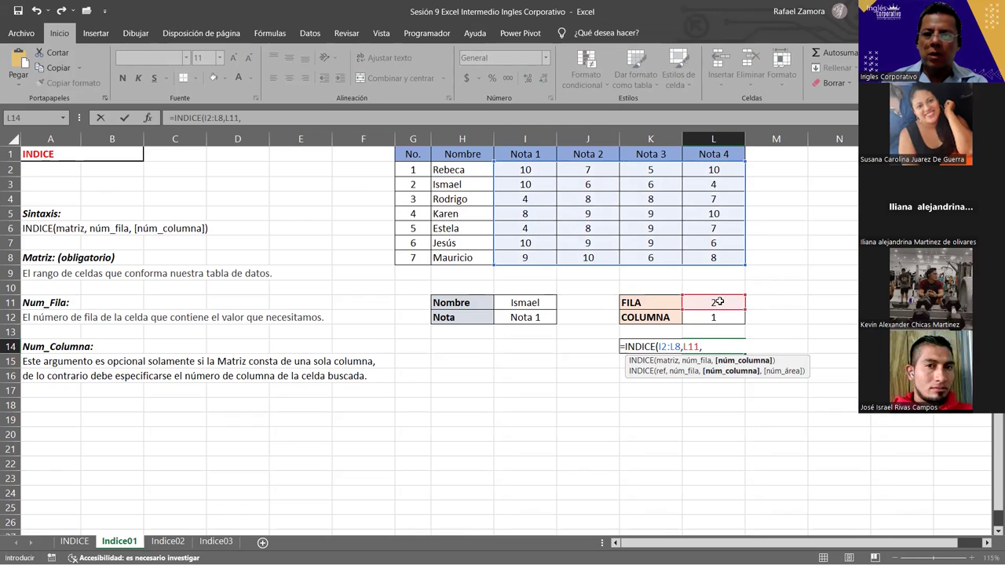
click(721, 316)
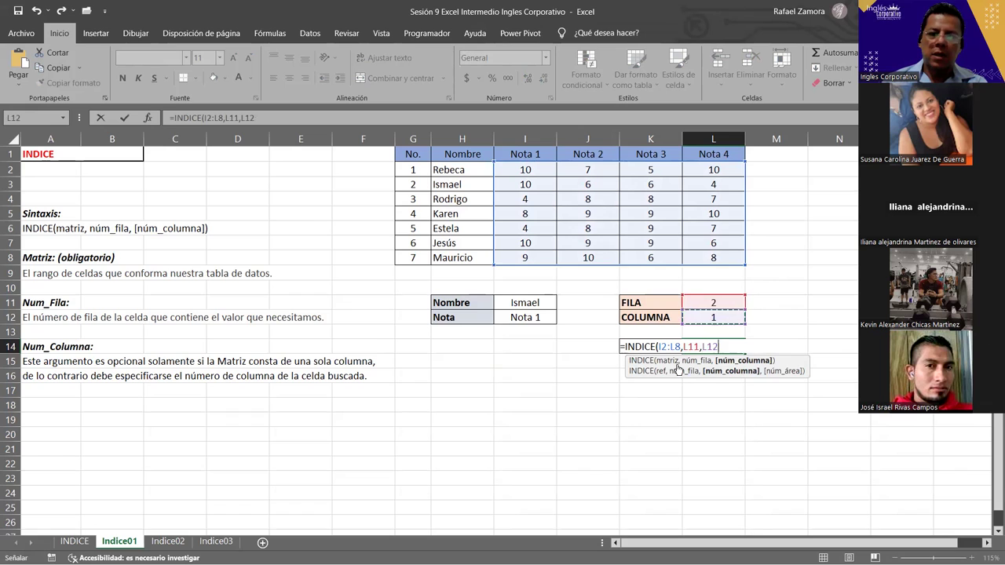
text(=)
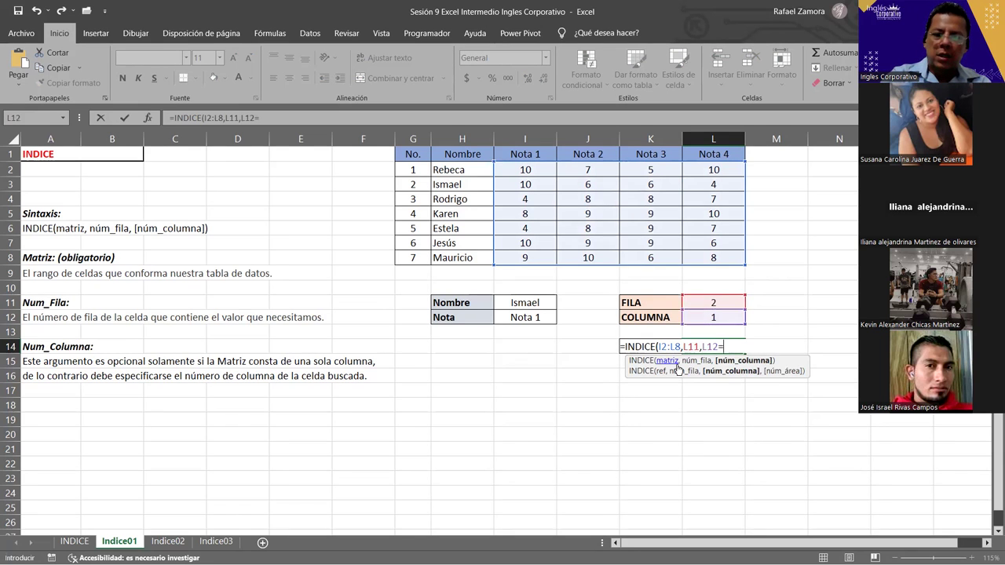
key(BackSpace)
text())
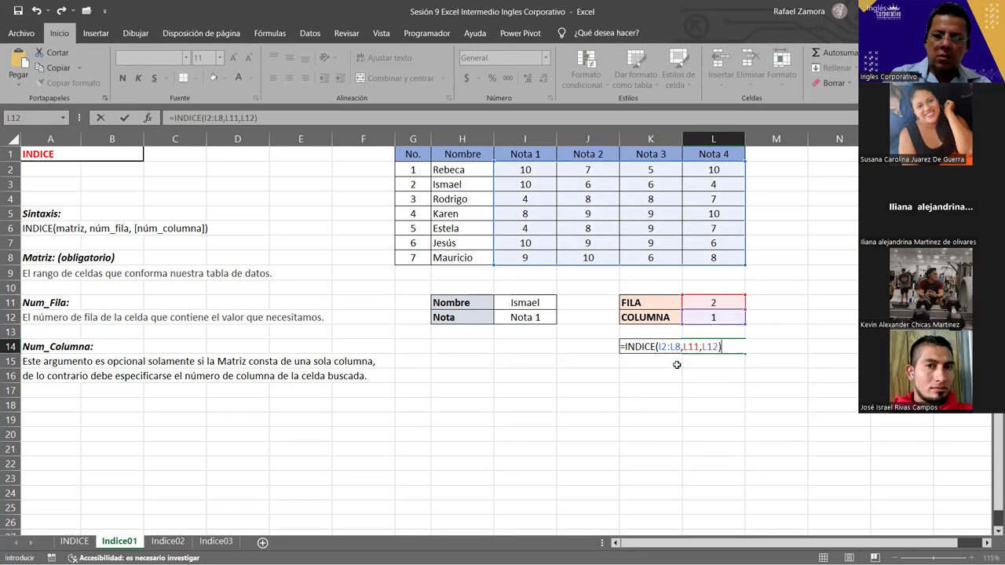
key(Return)
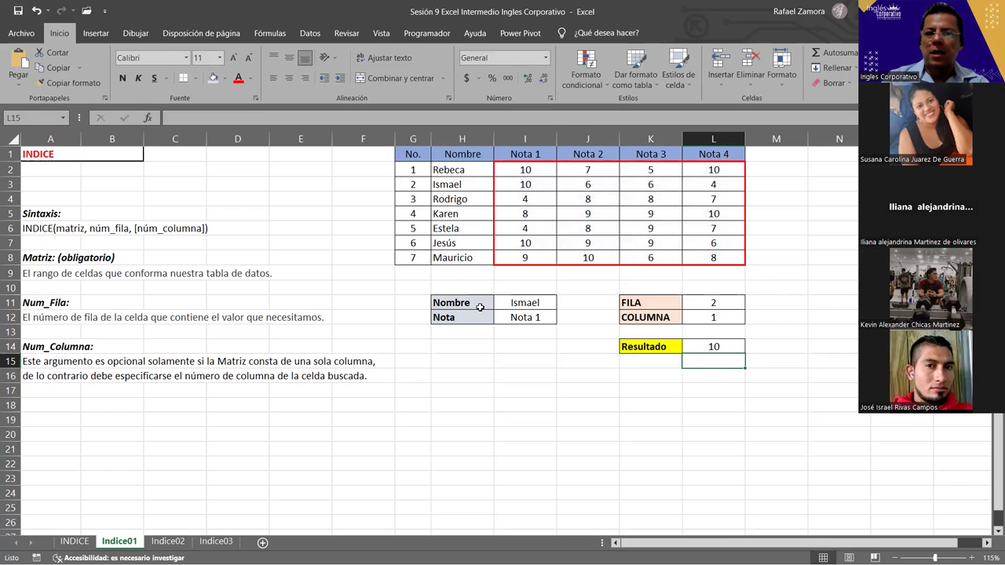
- Change the lookup label in I12 from Nota 1 to Nota 3
click(531, 317)
click(547, 185)
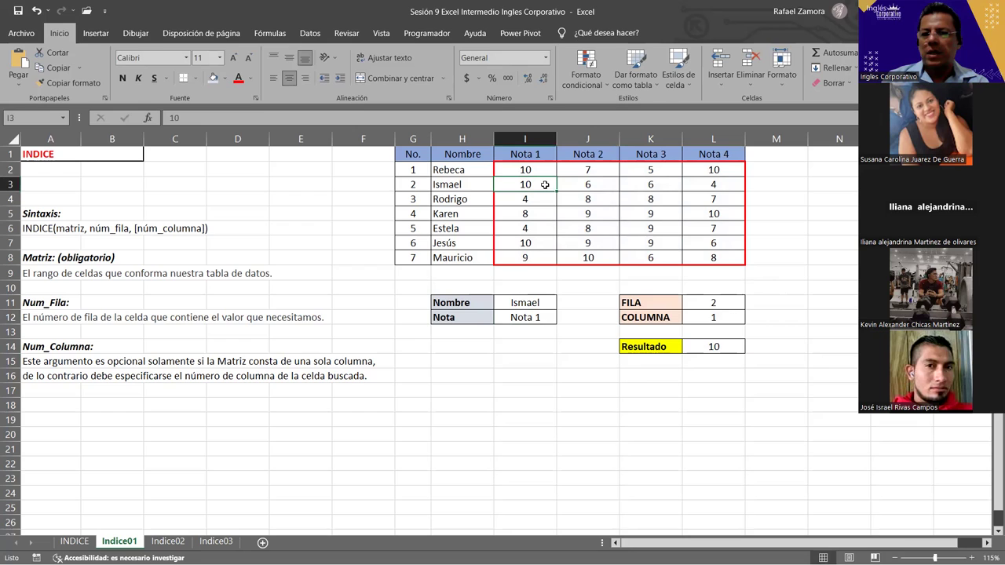
click(534, 317)
double_click(534, 317)
double_click(540, 317)
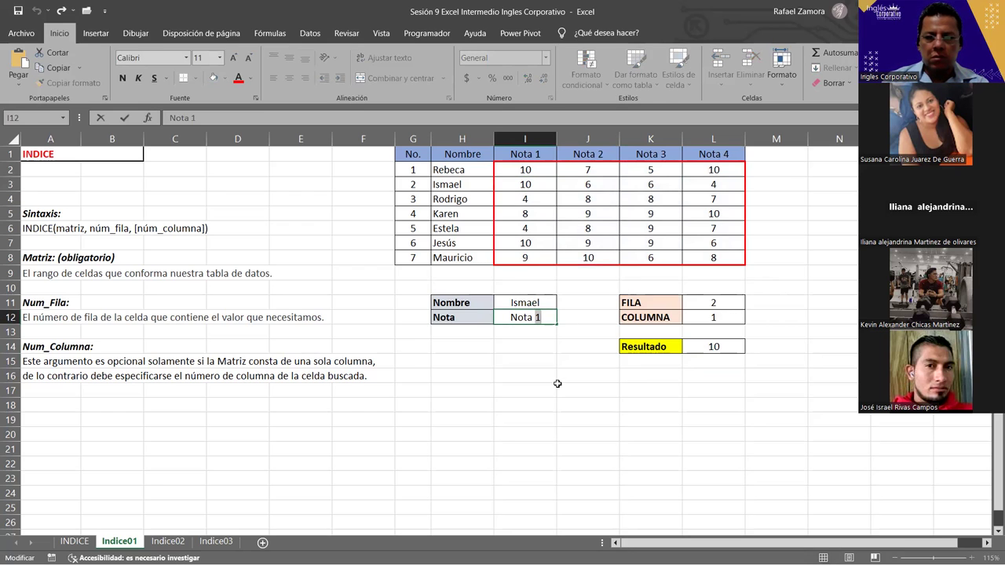
text(3)
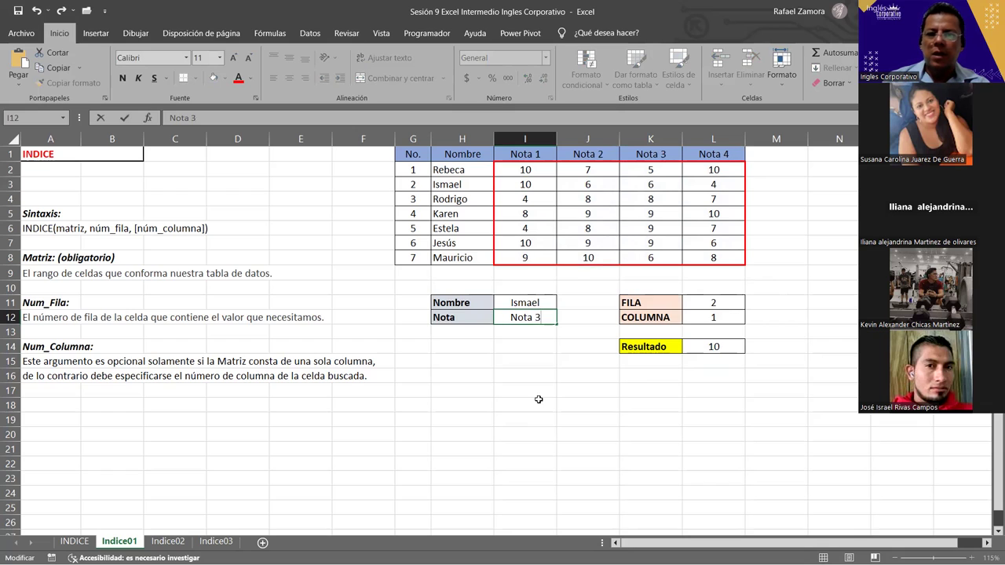
click(558, 363)
click(539, 317)
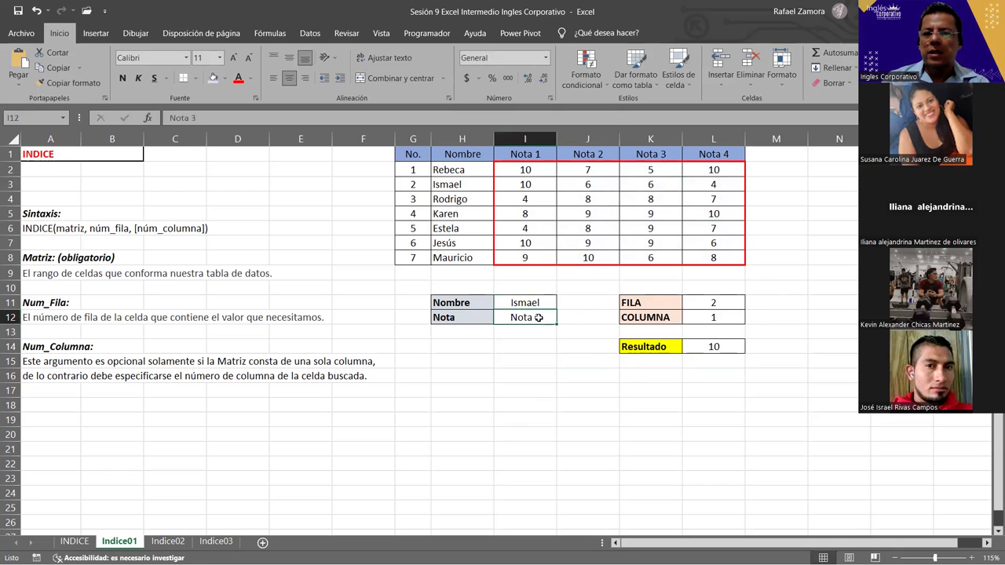
- Set COLUMNA to 3 (Resultado 6), then to 4 (Resultado 4)
click(732, 317)
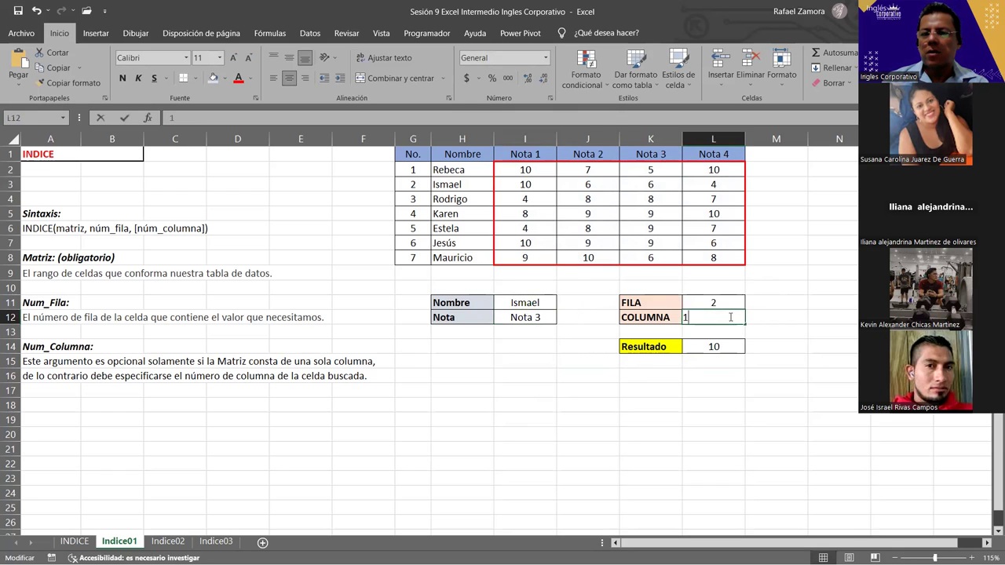
click(765, 429)
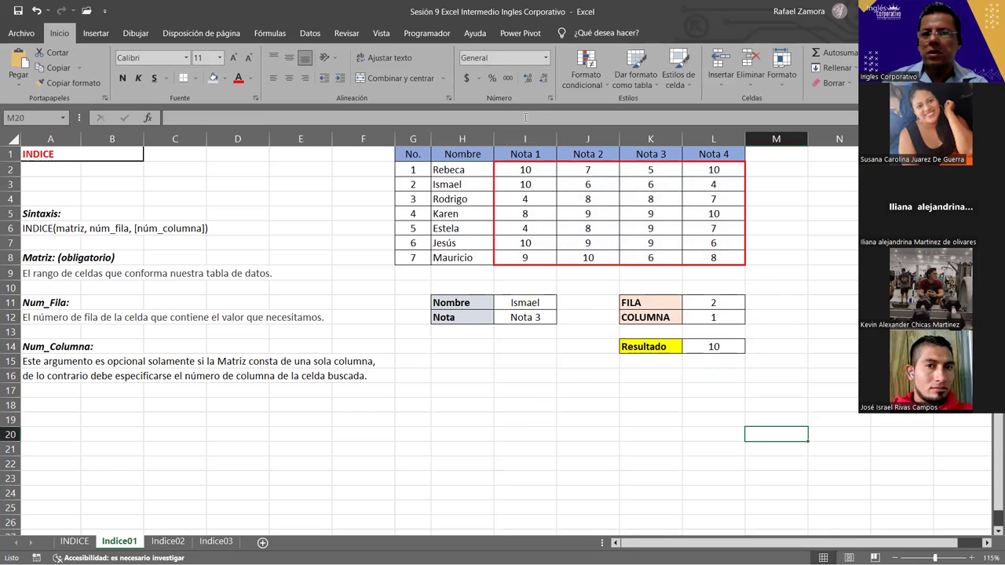
click(725, 316)
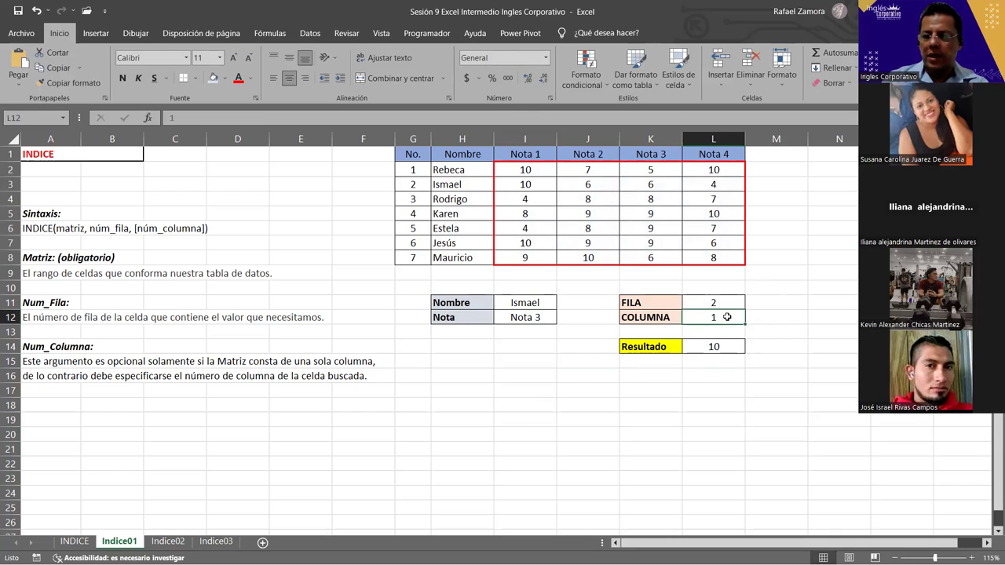
text(3)
key(Return)
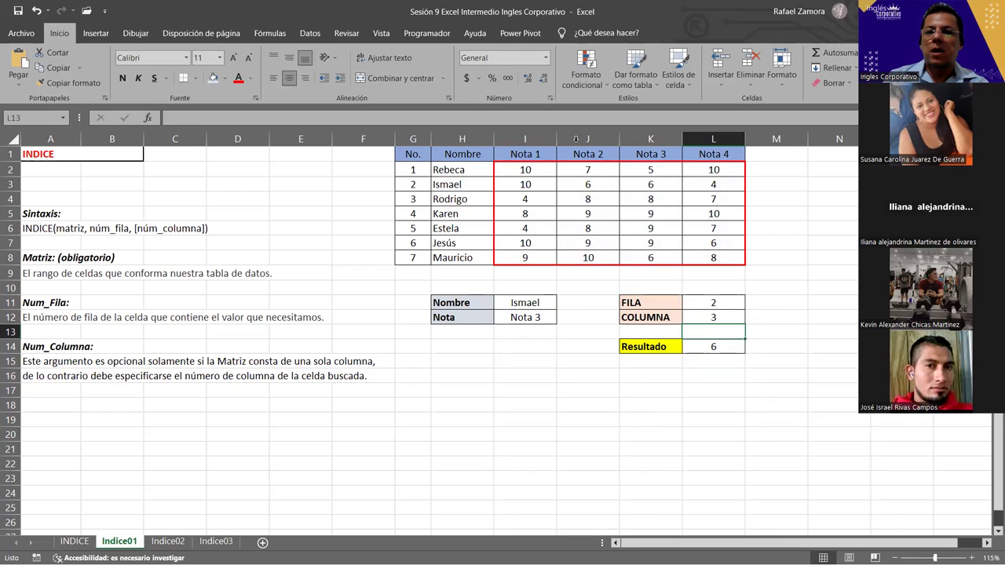
click(712, 316)
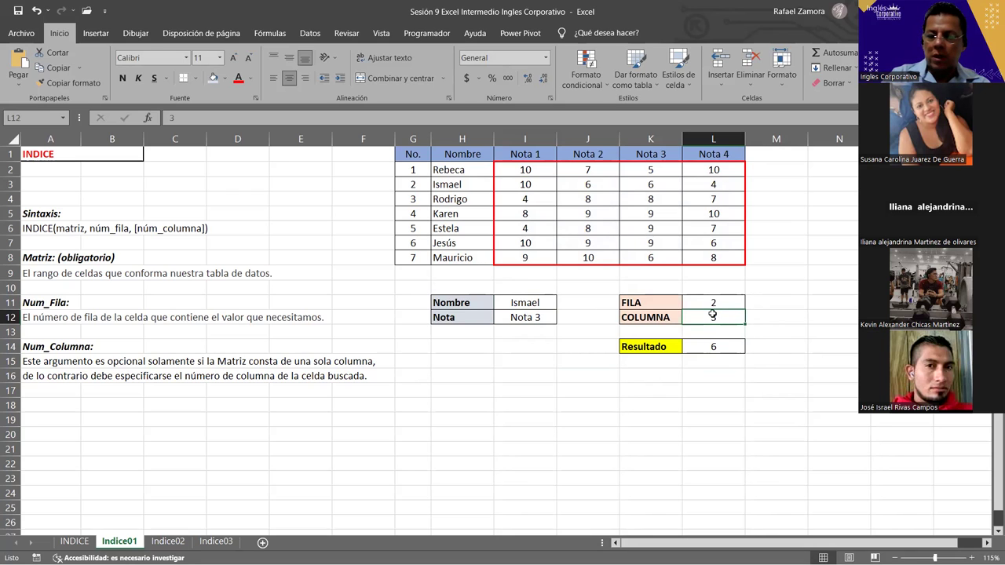
text(4)
key(Return)
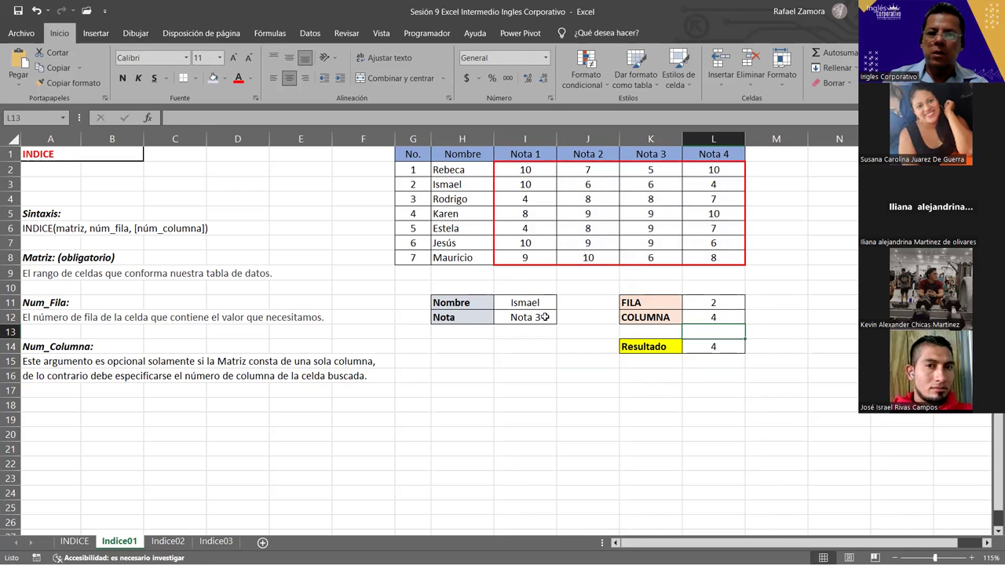
- Relabel I12 as Nota 4 and select the Nombre and Nota values I11:I12
double_click(521, 317)
double_click(521, 317)
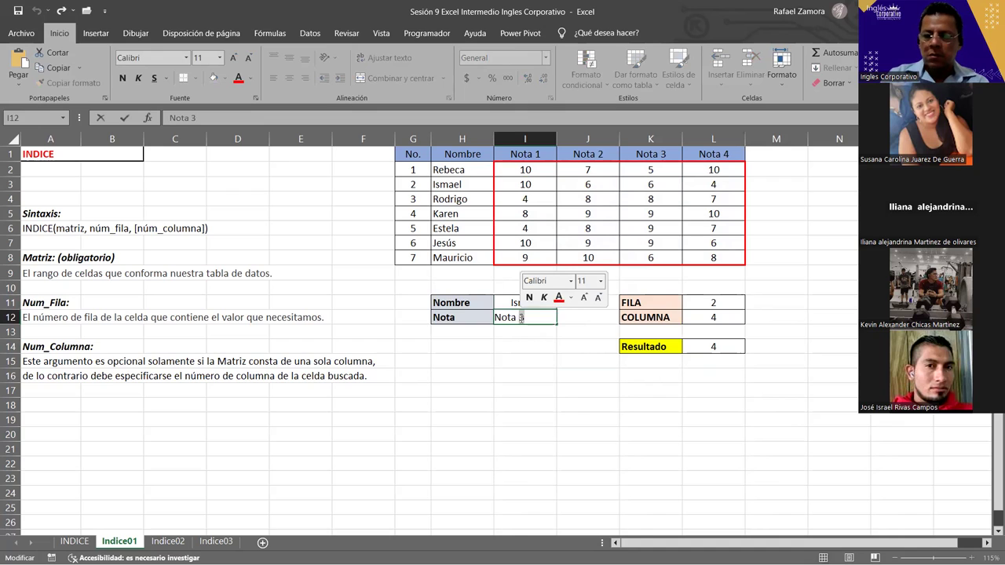
text(4)
key(Return)
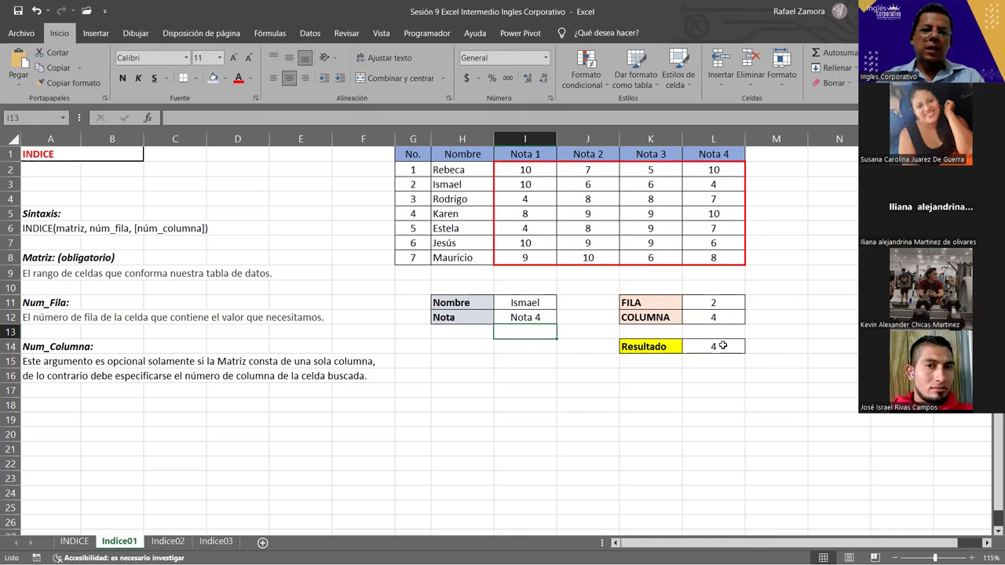
drag(531, 302, 532, 318)
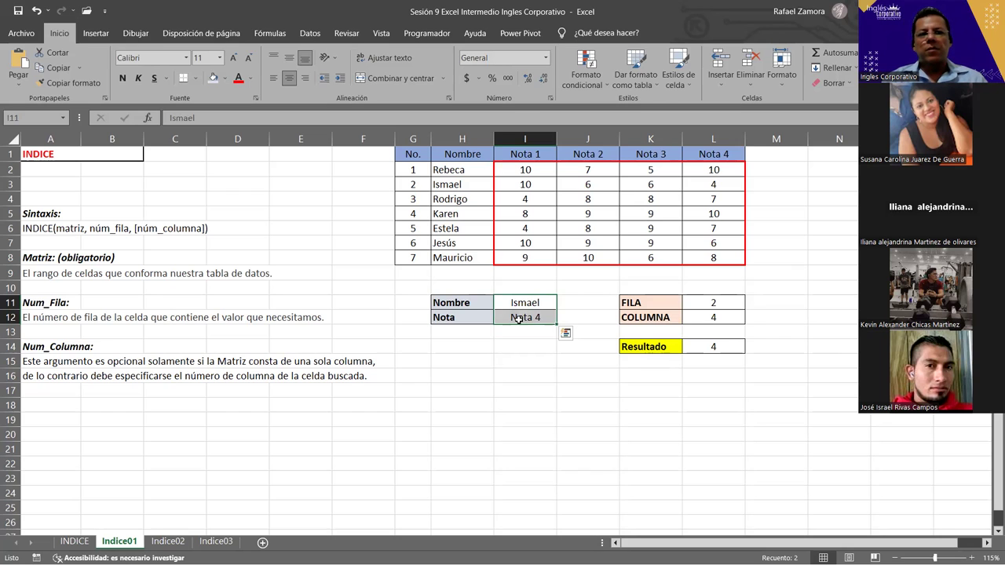
click(539, 304)
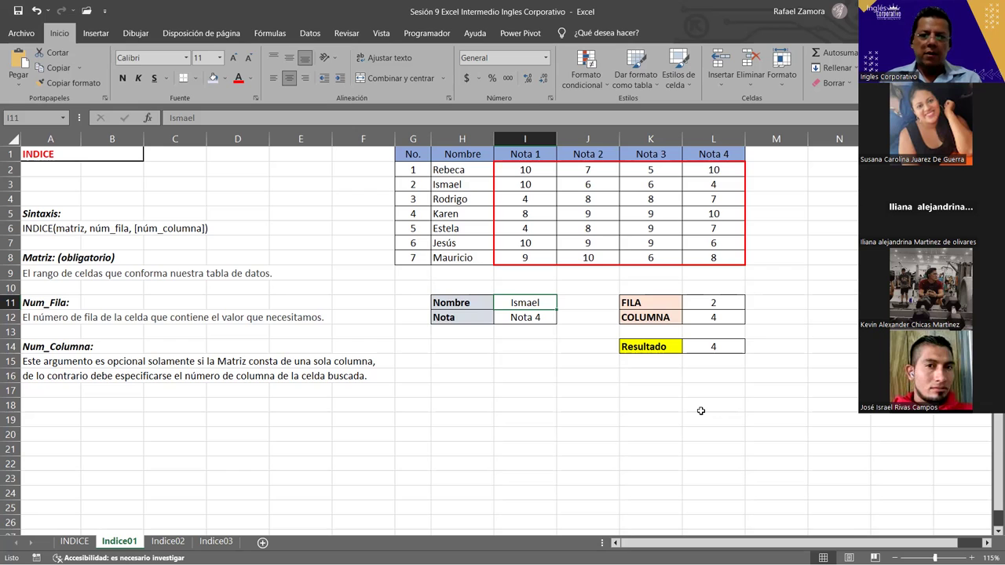
click(673, 375)
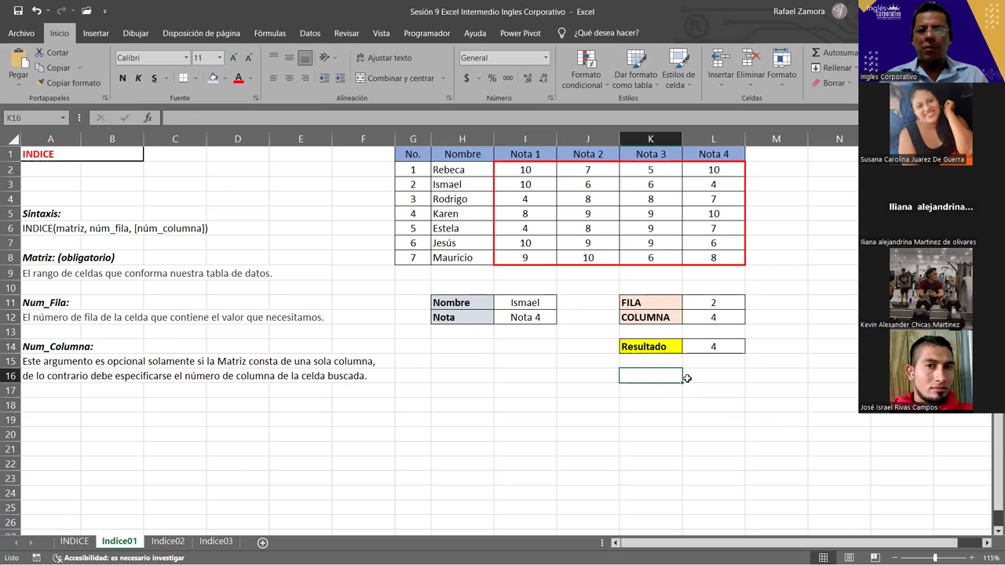
- Label K16 BUSCARV and start =BUSCARV in L16 with I11 as the lookup value
text(BUSCARV)
click(705, 379)
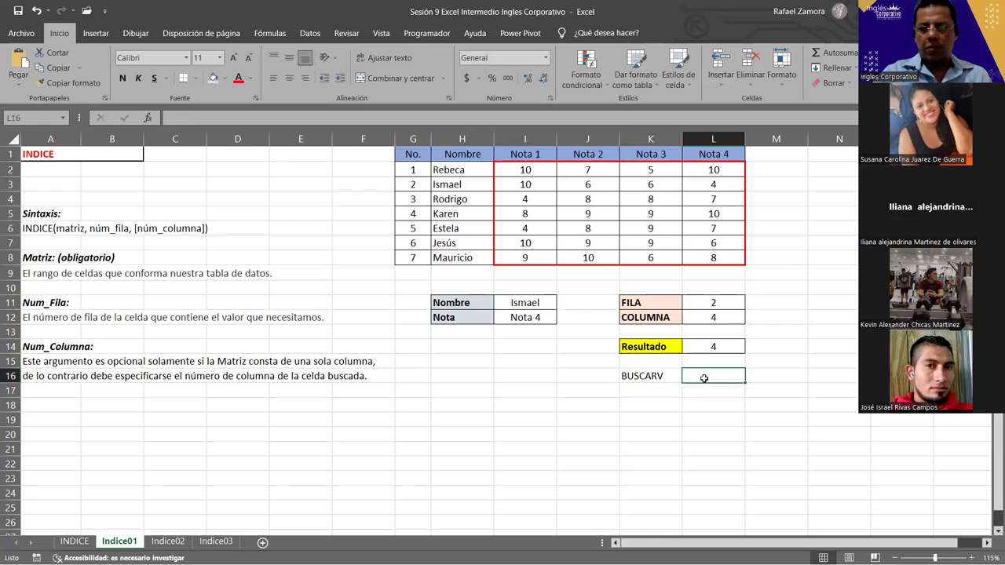
text(=)
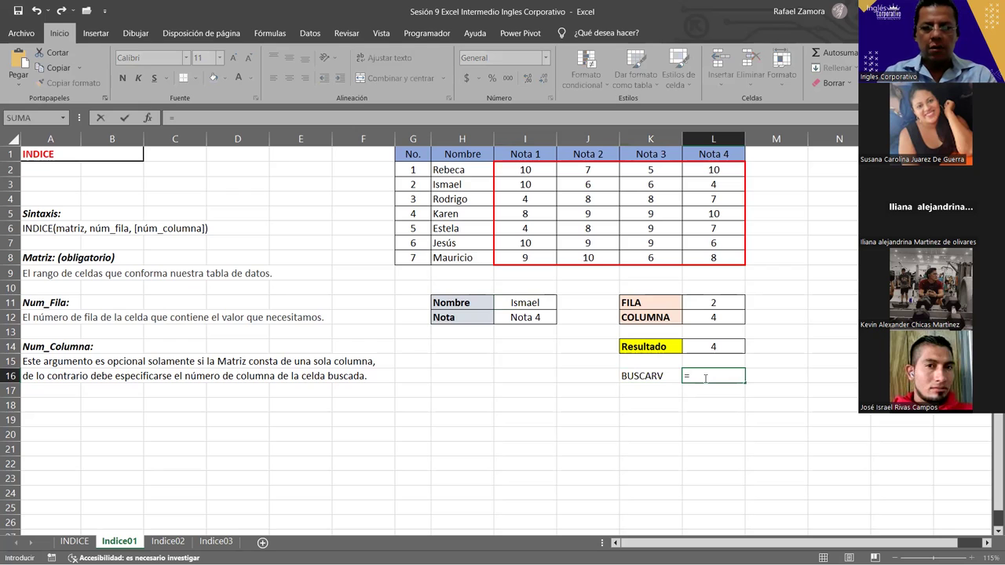
text(buscar)
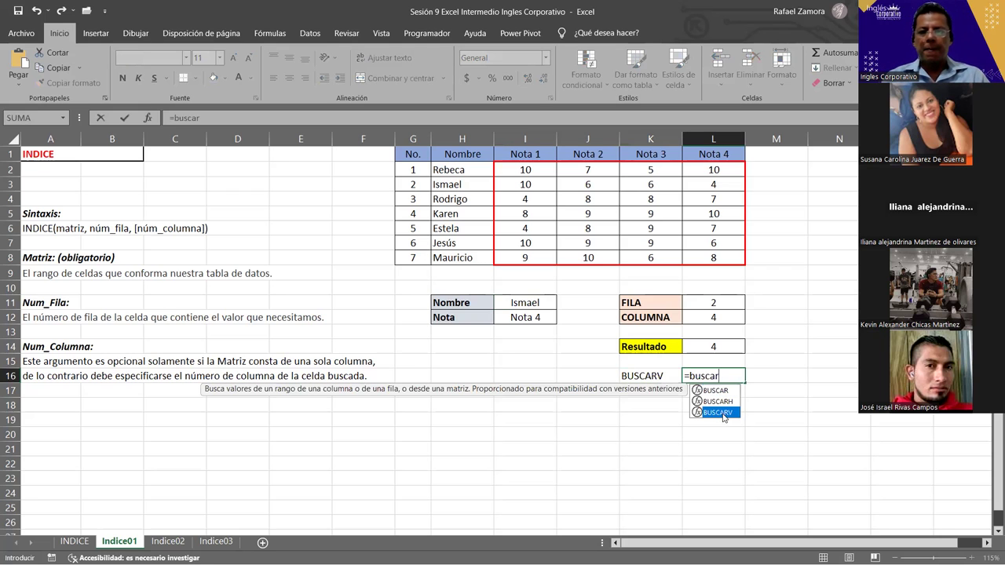
double_click(723, 414)
click(559, 303)
click(545, 303)
text(,)
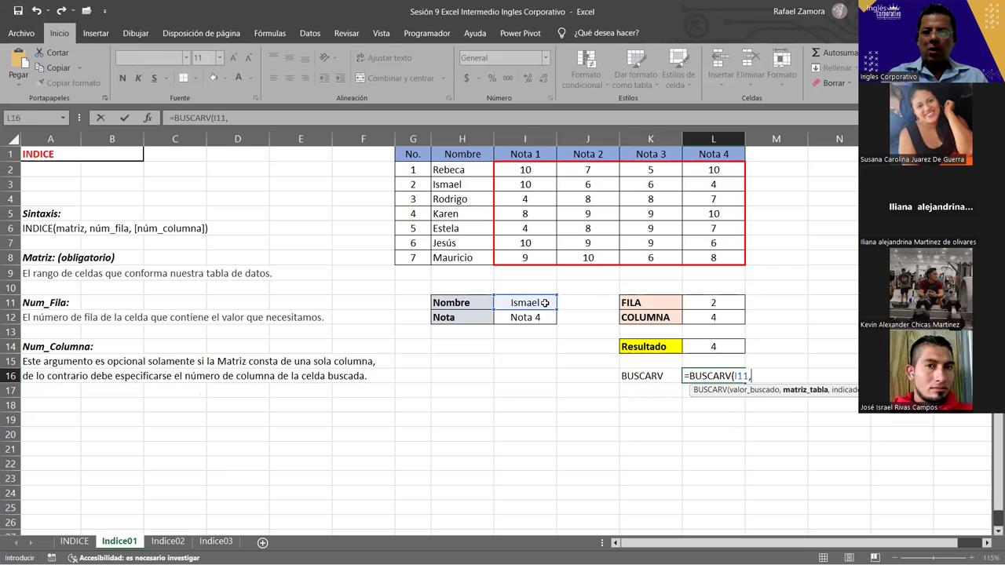
- Complete the BUSCARV with table H2:L8, column 5 and exact match FALSO
click(469, 168)
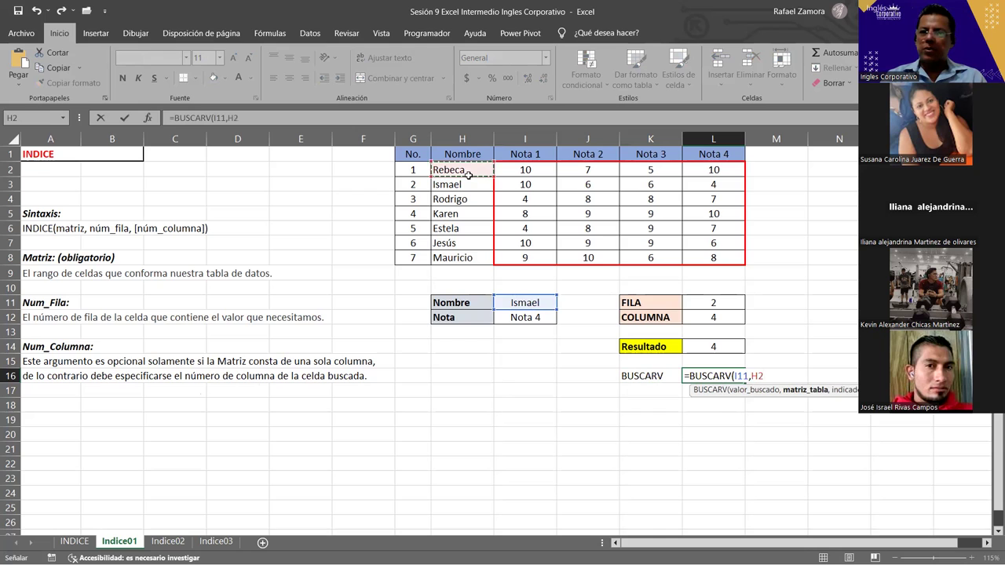
shift+click(705, 257)
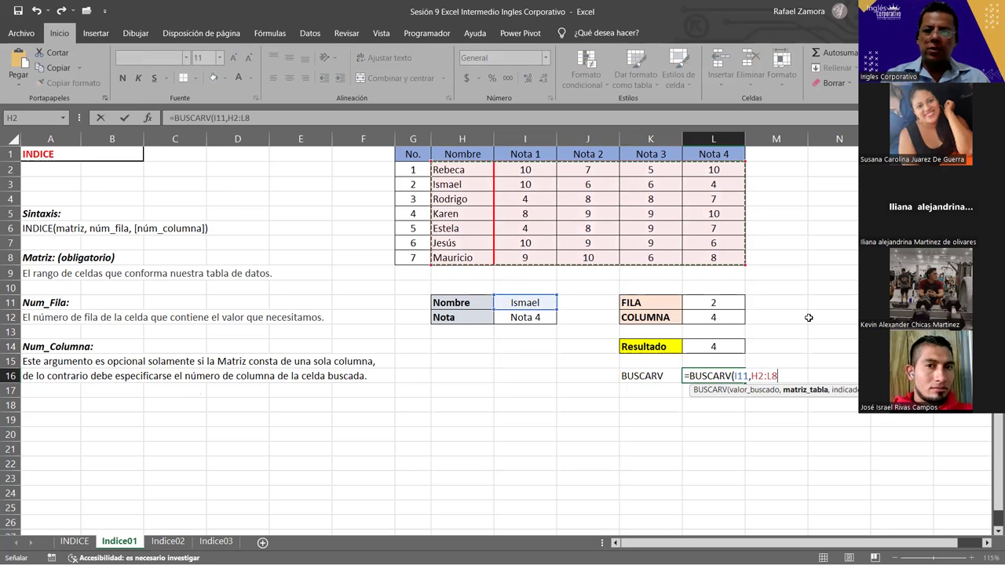
text(,5)
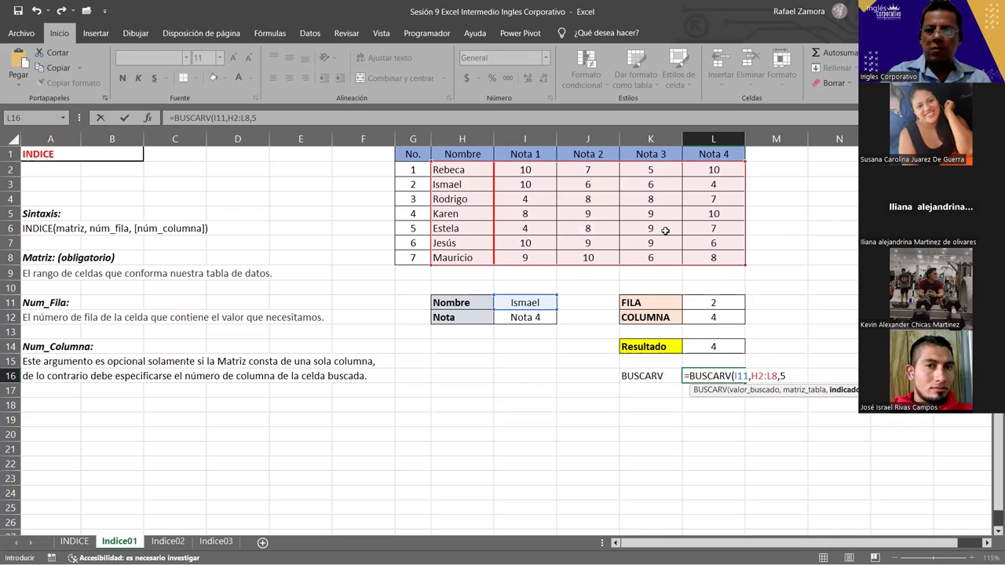
text(,)
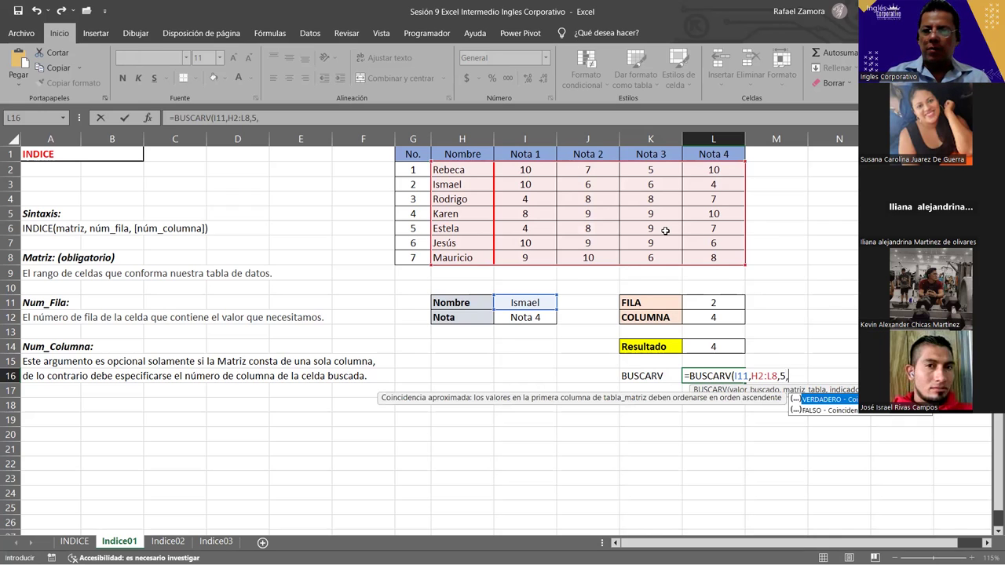
double_click(820, 408)
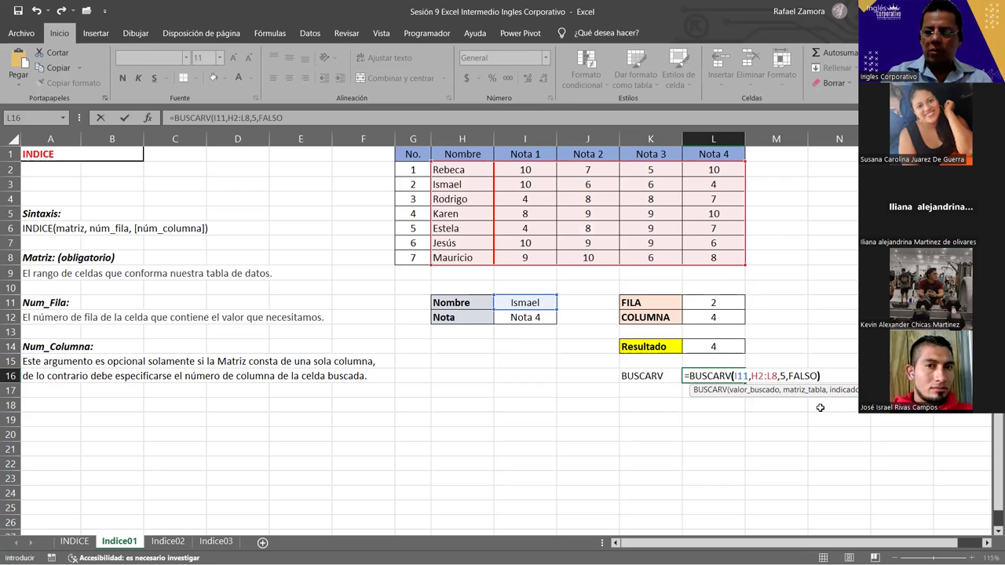
key(Return)
click(707, 374)
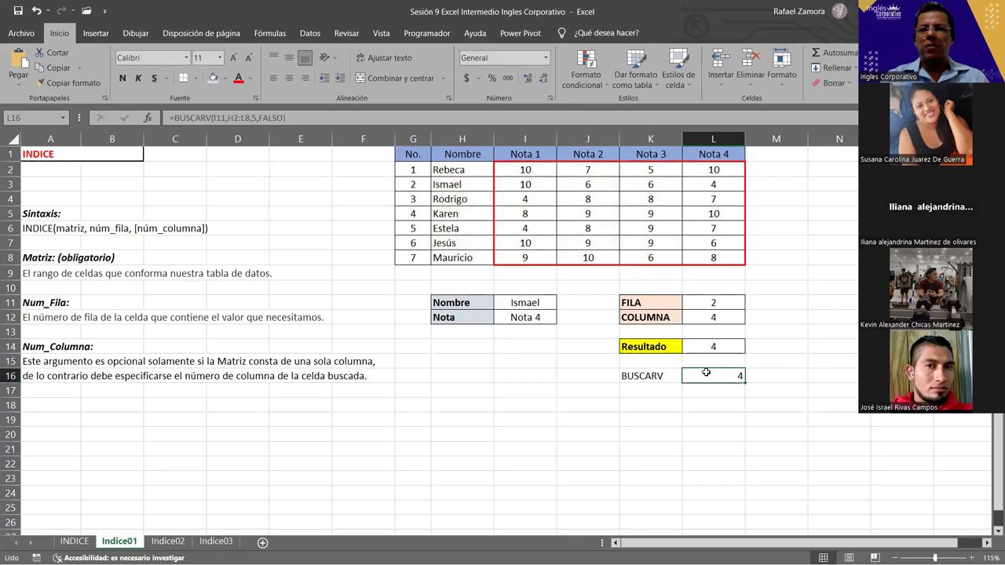
- Centre the L16 result and change the lookup name in I11 to Estela
click(293, 81)
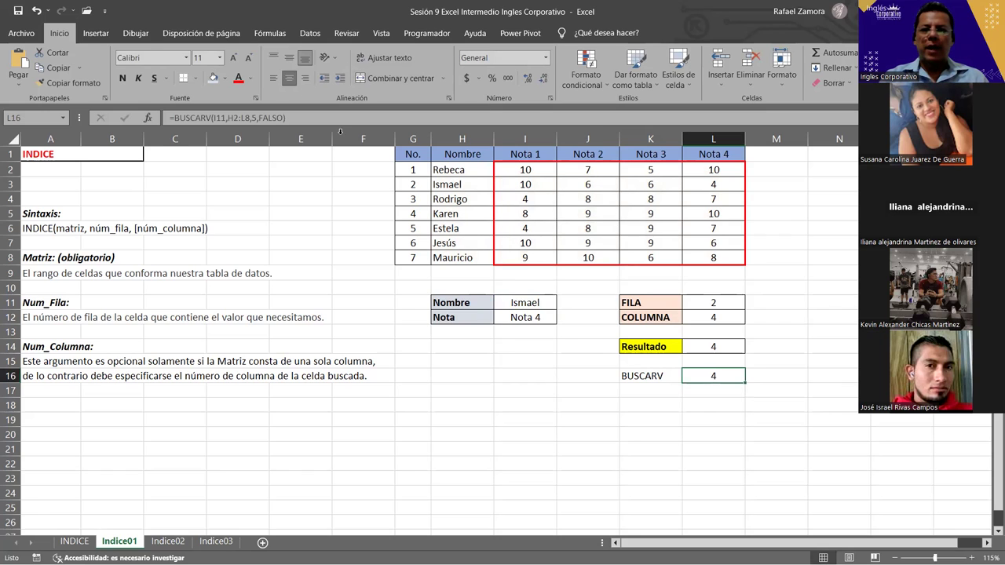
click(548, 309)
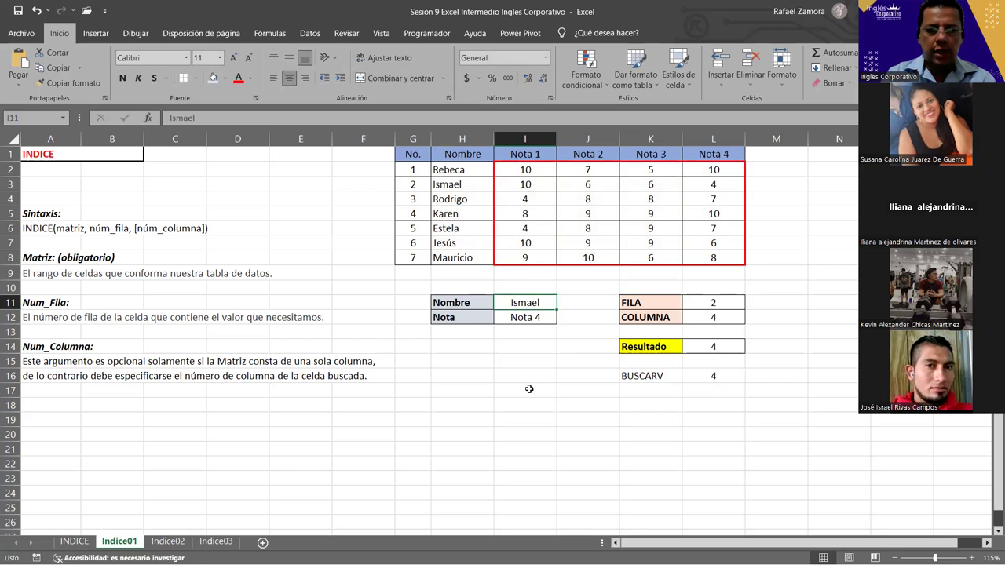
text(Estela)
key(Return)
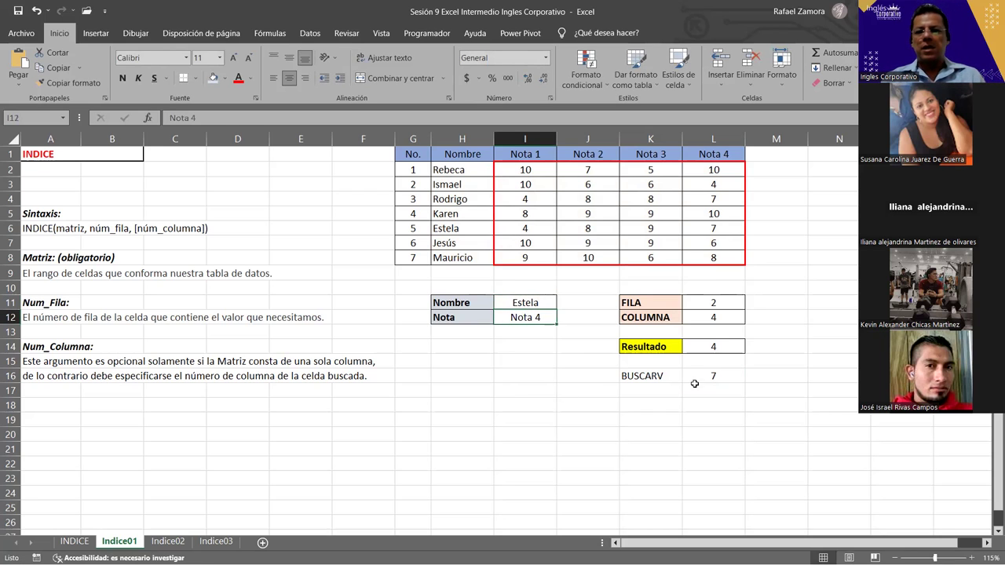
- Check L16 shows 7 against Estela's Nota 4 in L6, re-confirming the BUSCARV formula
click(712, 374)
click(669, 377)
click(694, 382)
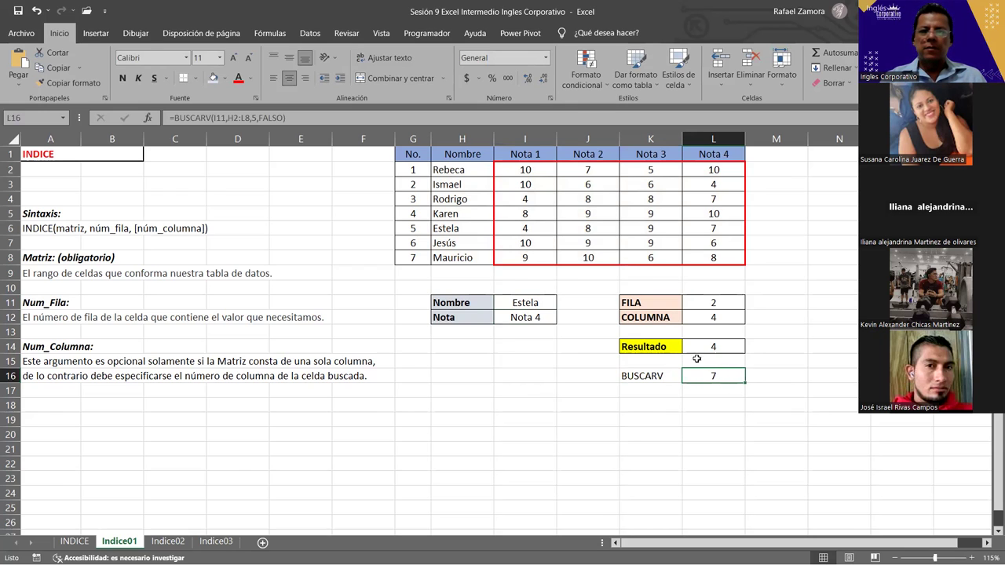
drag(453, 229, 589, 228)
drag(701, 225, 715, 228)
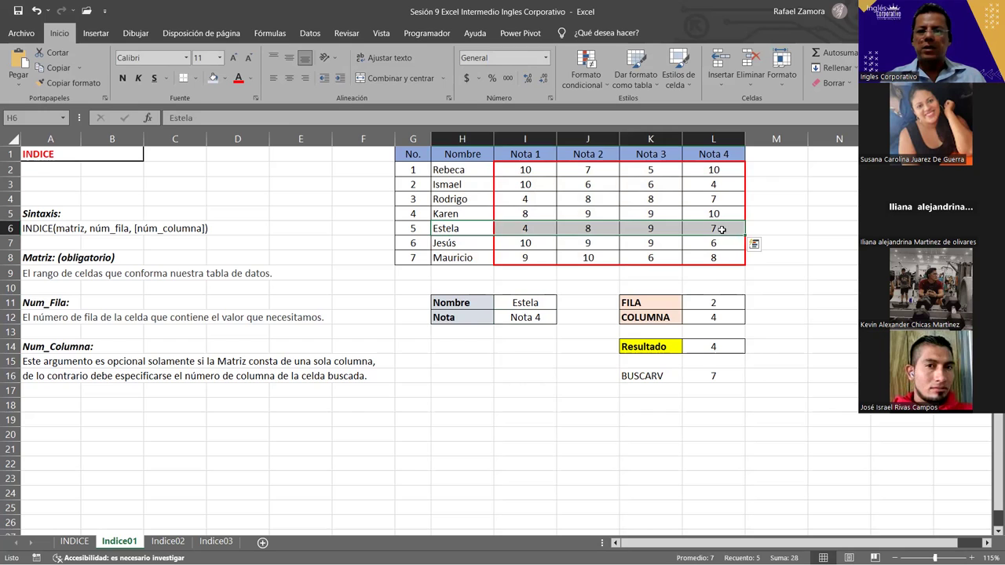
click(721, 229)
click(722, 376)
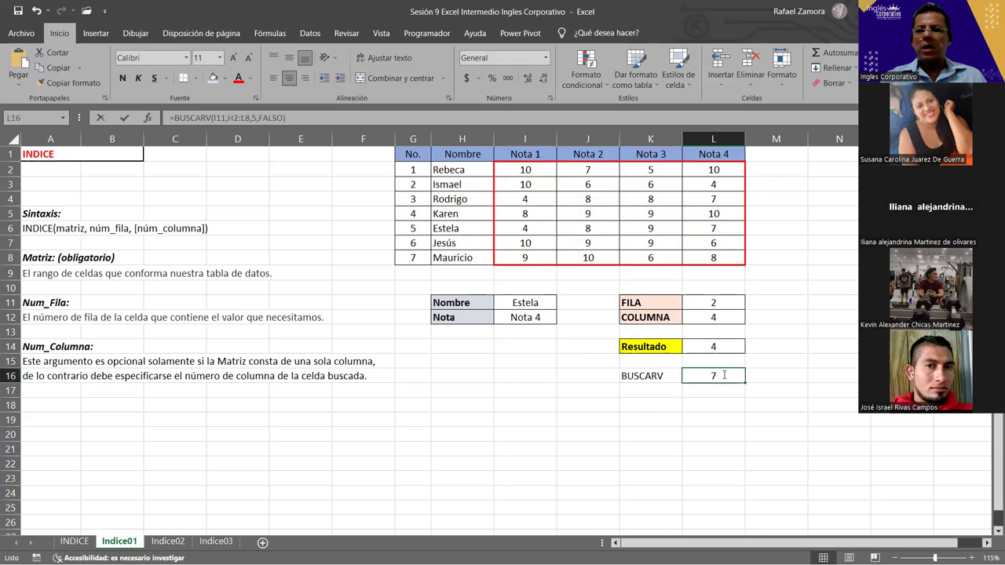
double_click(724, 376)
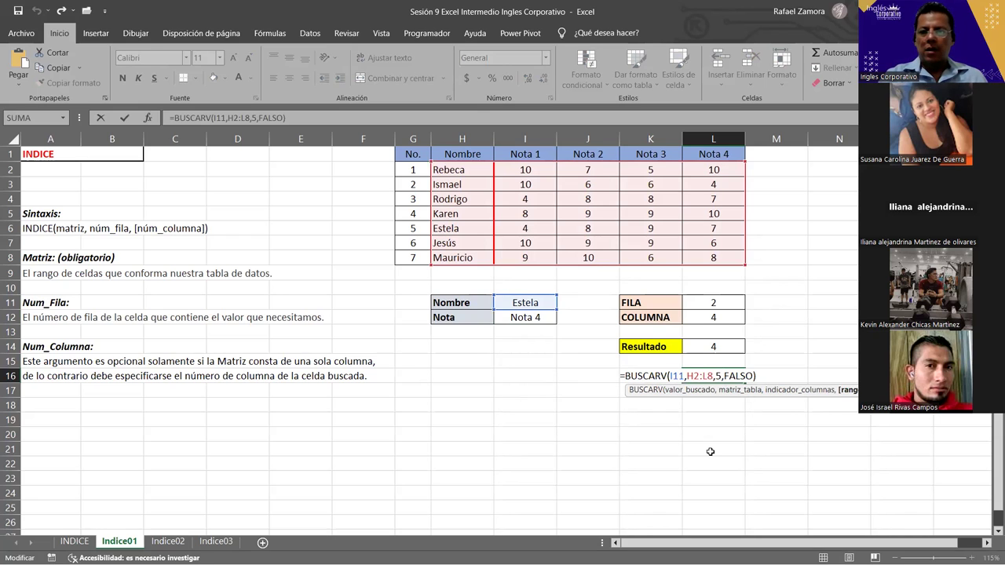
key(Return)
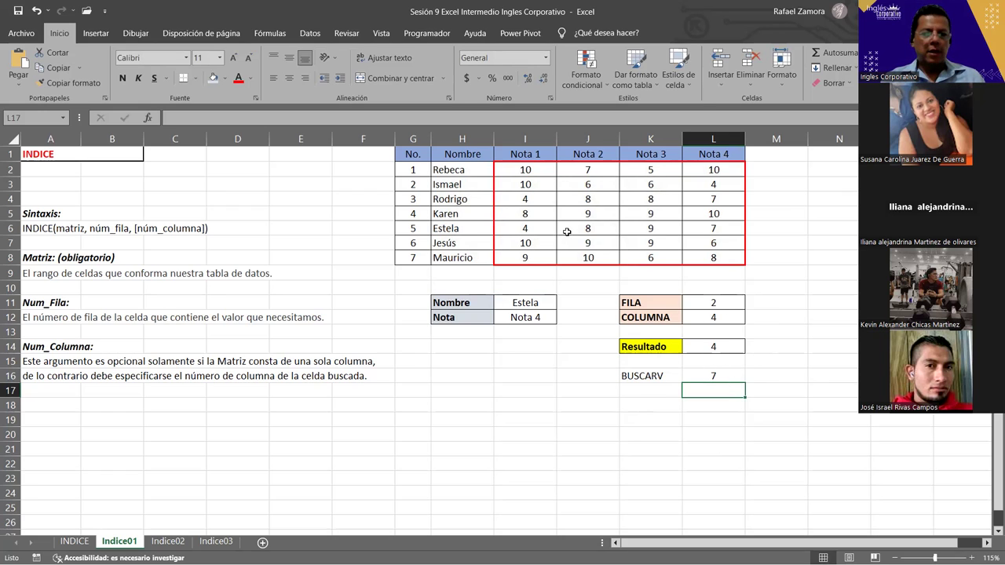
click(513, 299)
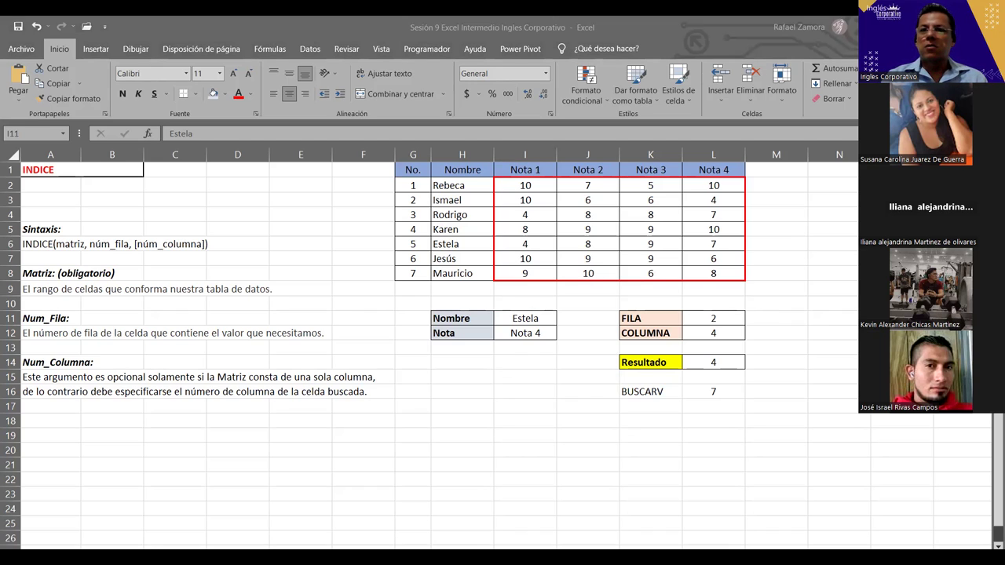
click(524, 377)
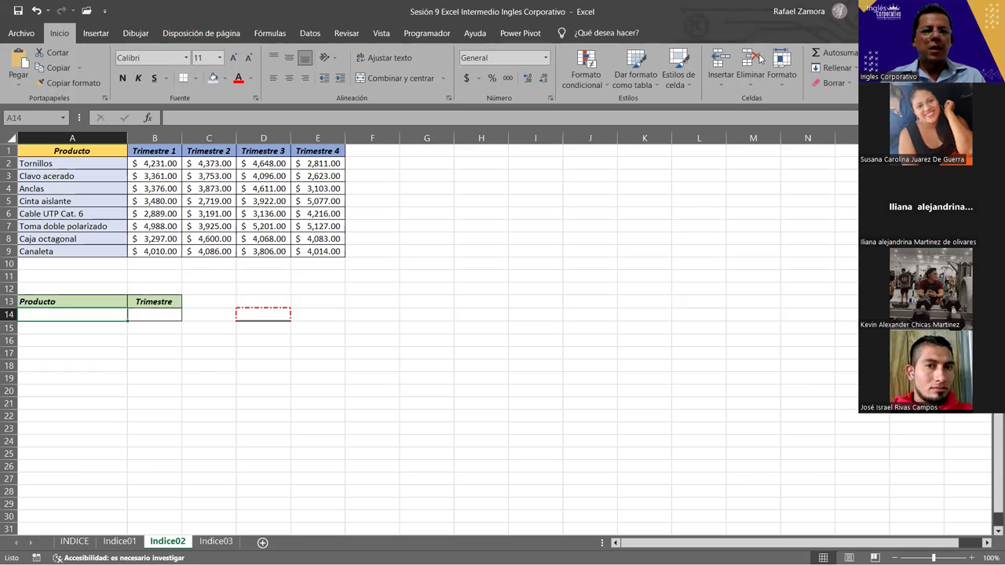
click(62, 163)
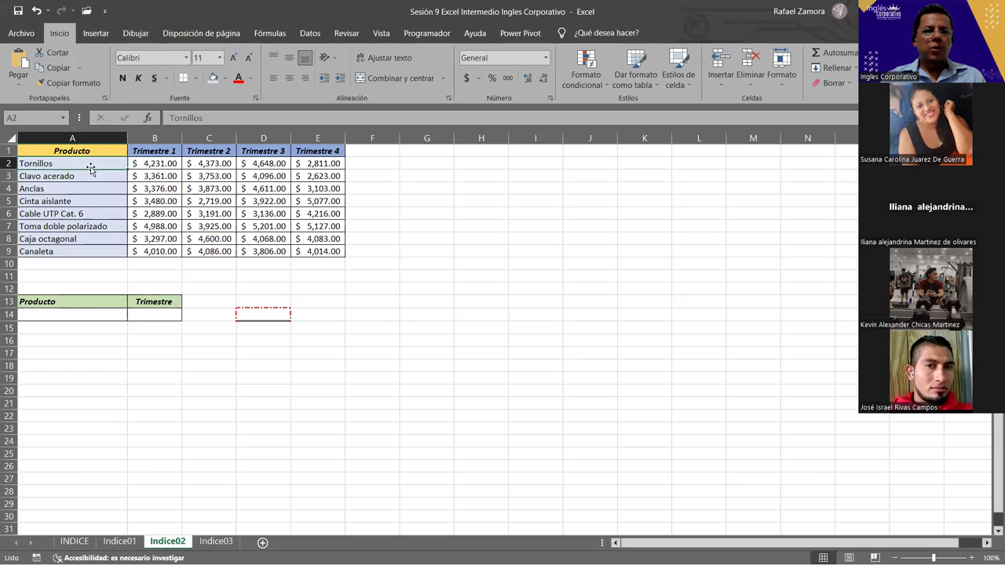
drag(91, 169, 92, 240)
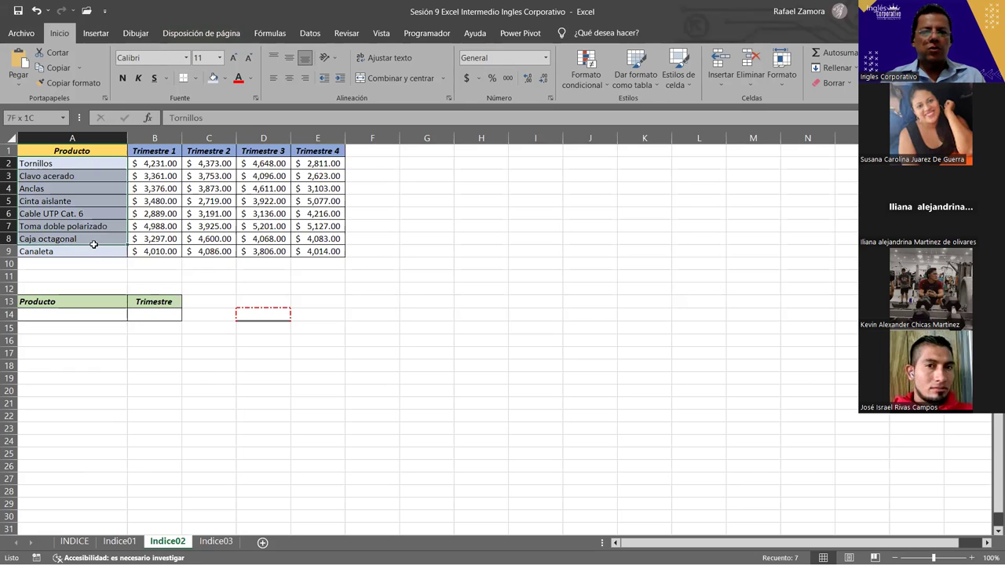
click(175, 176)
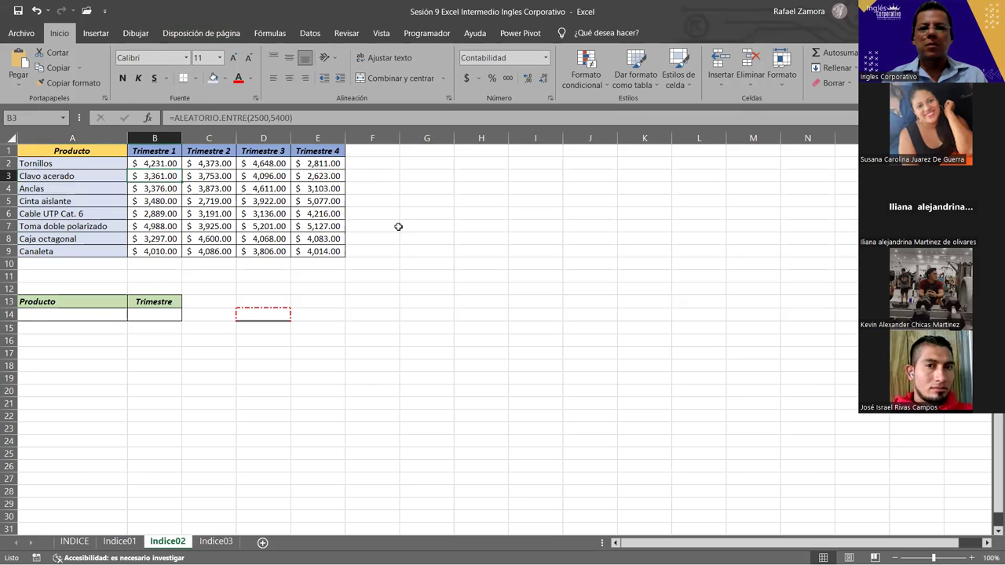
click(118, 314)
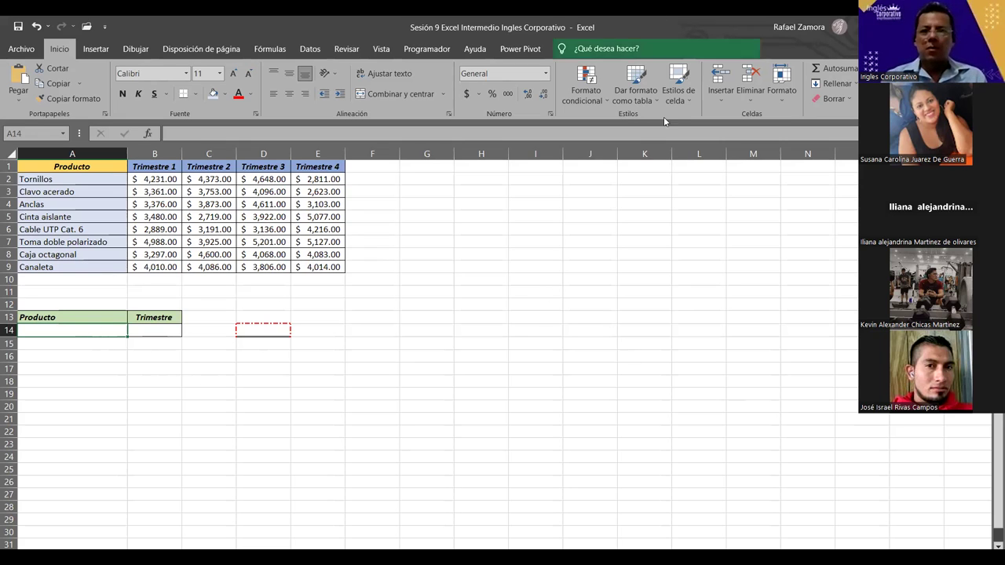
- Add a list data validation to A14 using the product names A2:A9
click(310, 49)
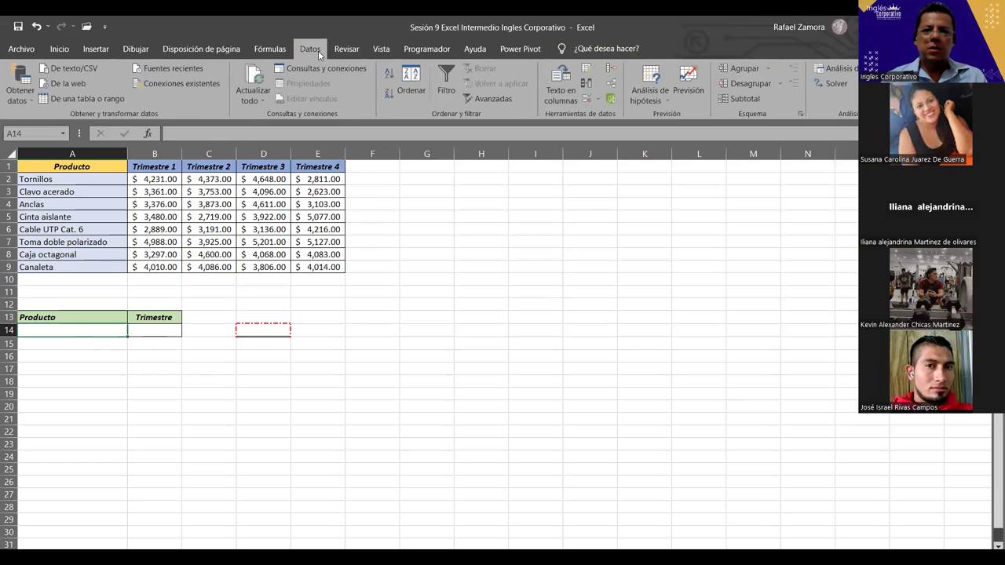
click(595, 100)
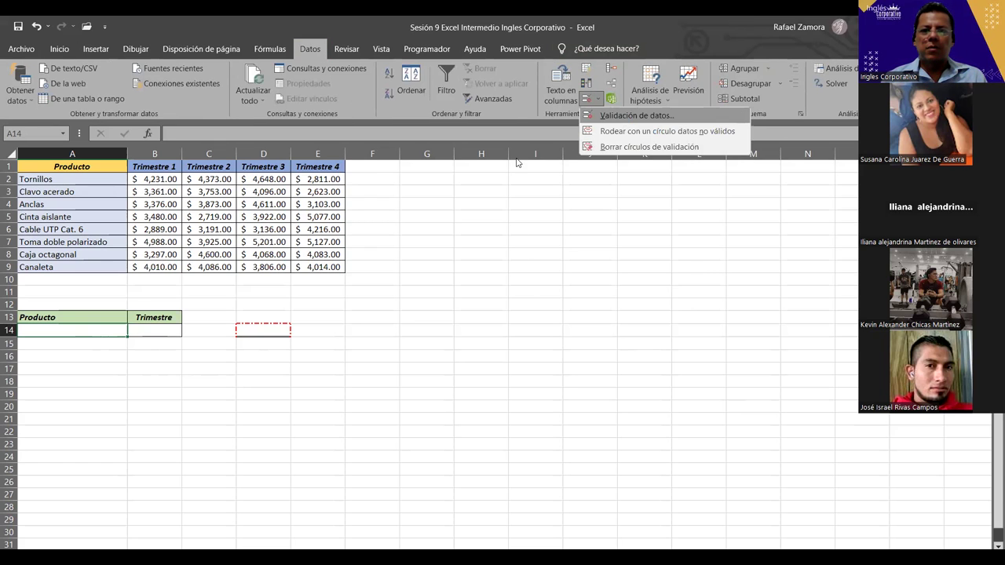
key(Return)
key(alt+Down)
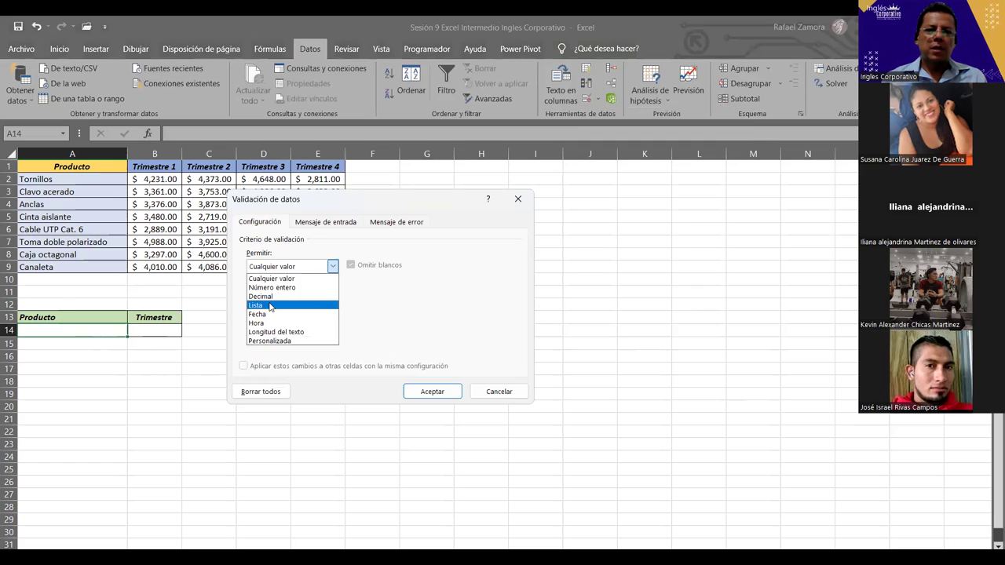
key(Return)
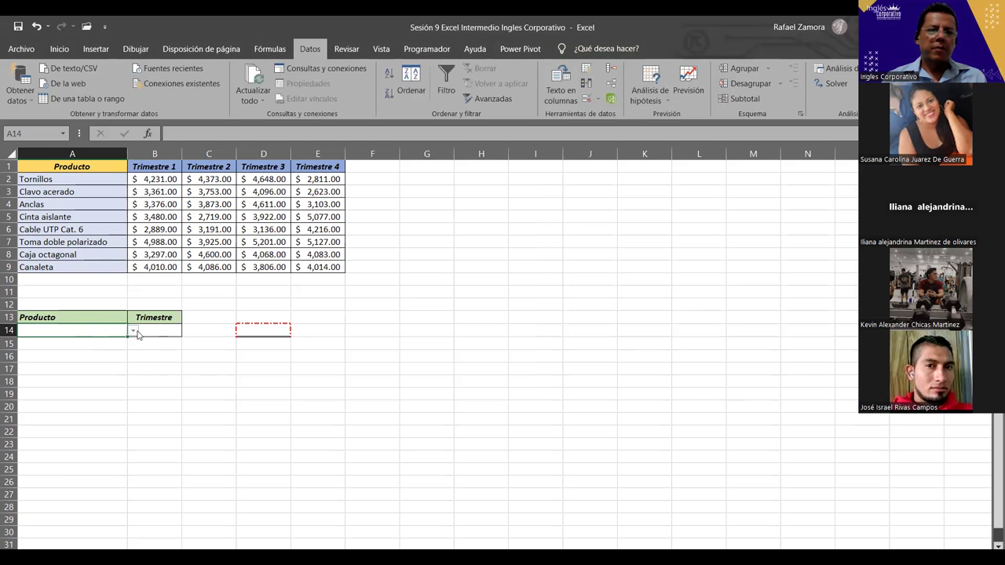
- Choose Toma doble polarizado from A14's product dropdown
click(133, 330)
click(75, 366)
click(131, 332)
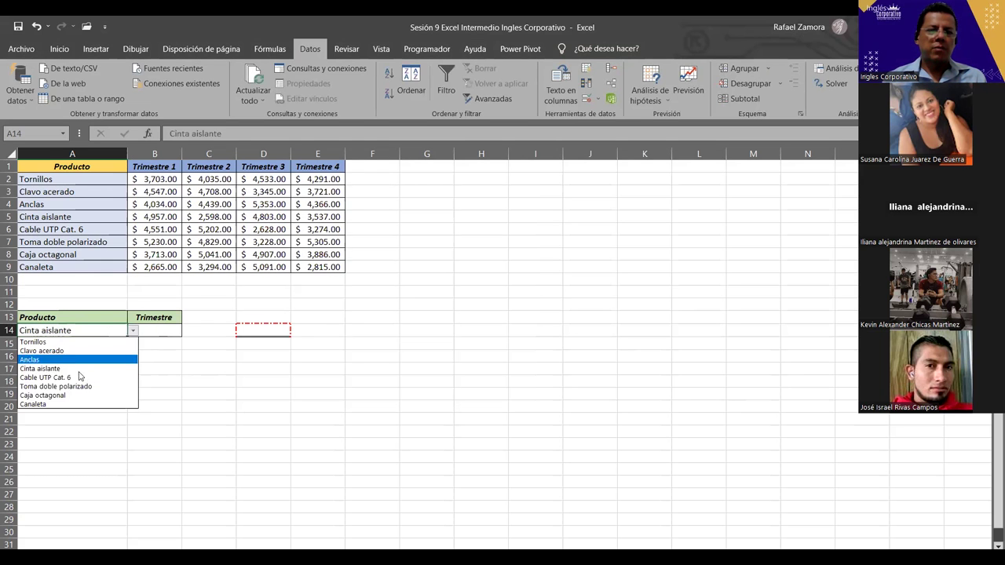
click(71, 388)
click(168, 337)
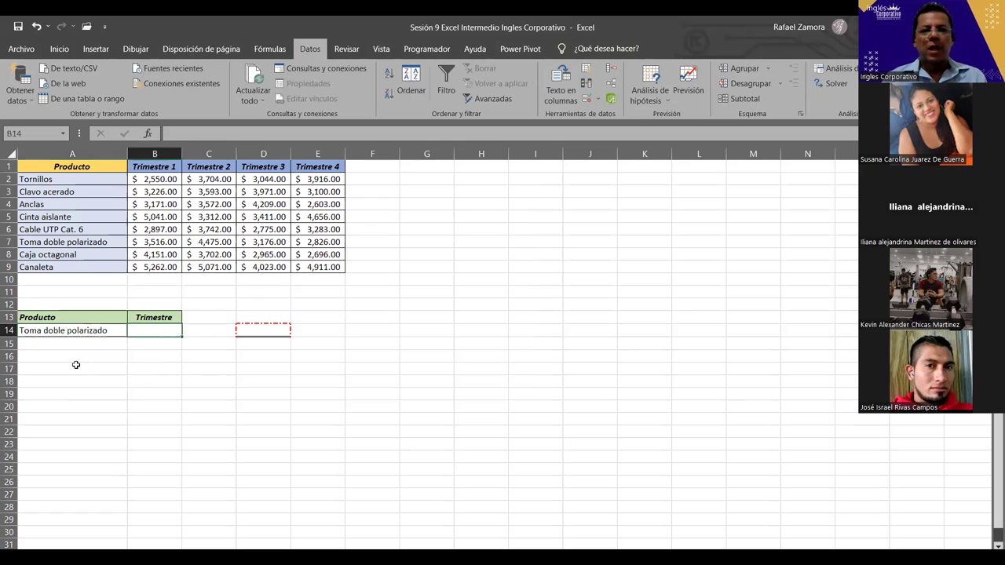
- Restrict B14 to a list sourced from the quarter headings B1:E1
click(597, 100)
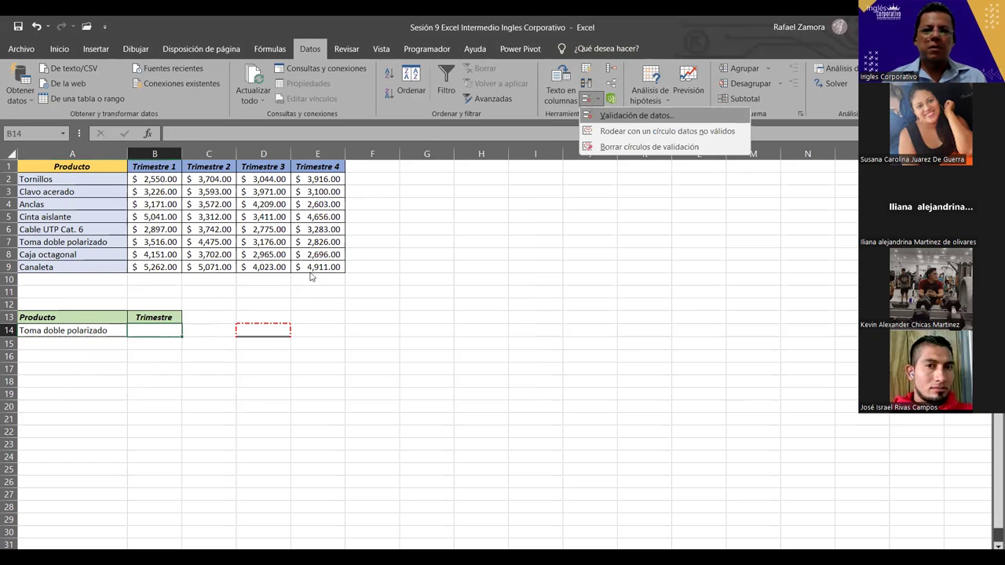
key(Return)
click(314, 267)
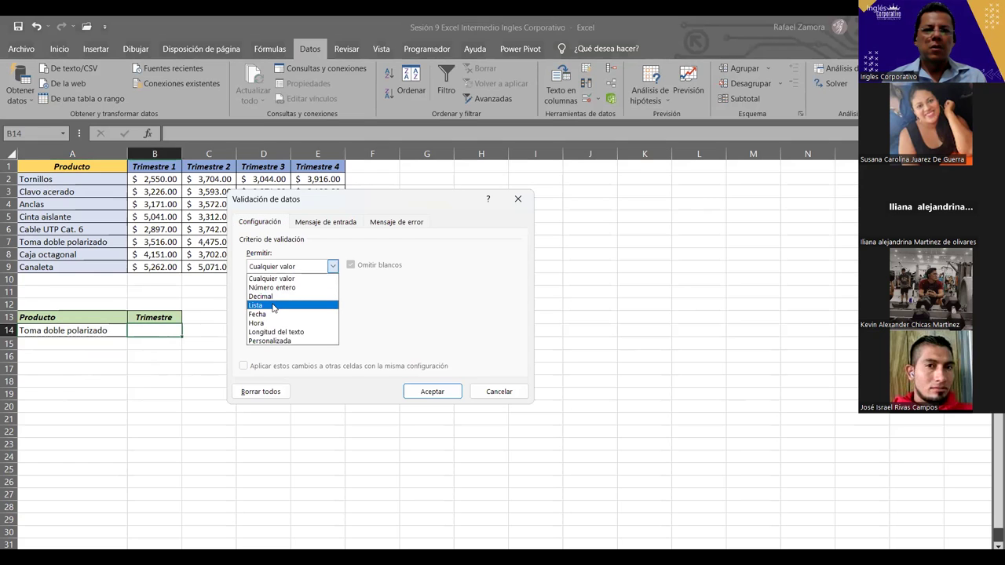
click(273, 307)
click(283, 321)
drag(165, 167, 292, 167)
click(442, 390)
- Choose Trimestre 3 from B14's dropdown
click(188, 331)
click(169, 360)
click(260, 368)
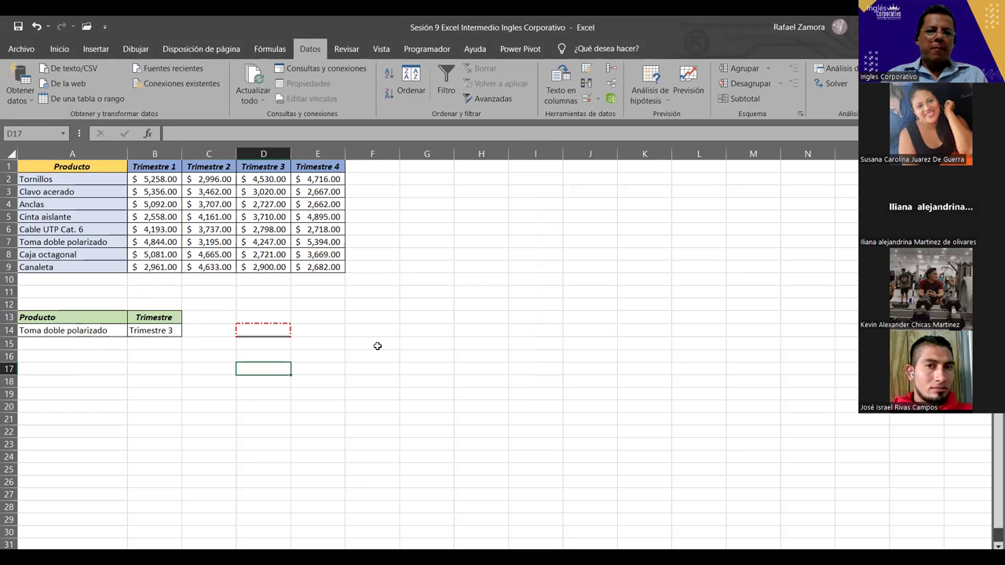
- Start an =INDICE( formula in D14 using the =ind autocomplete
click(278, 328)
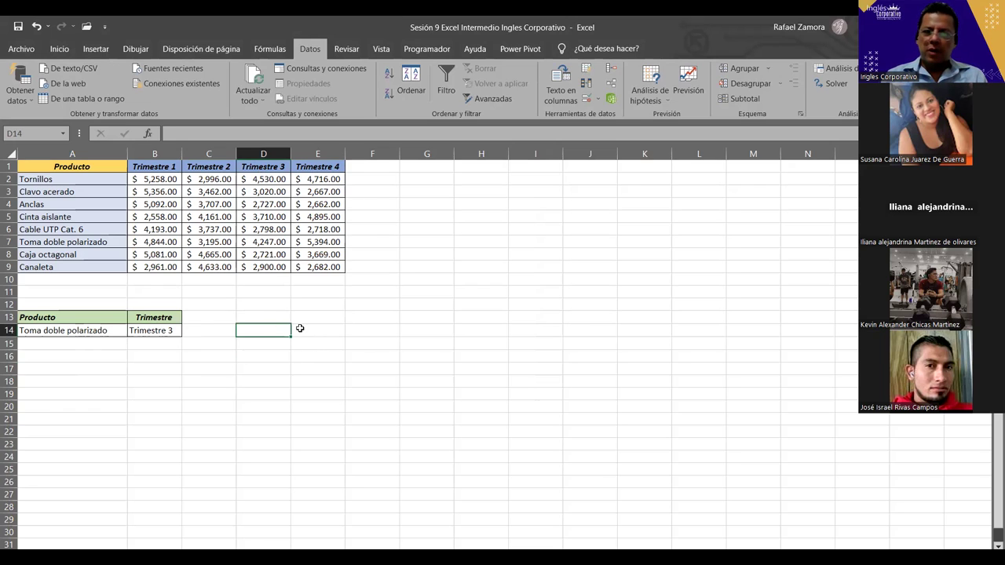
text(=)
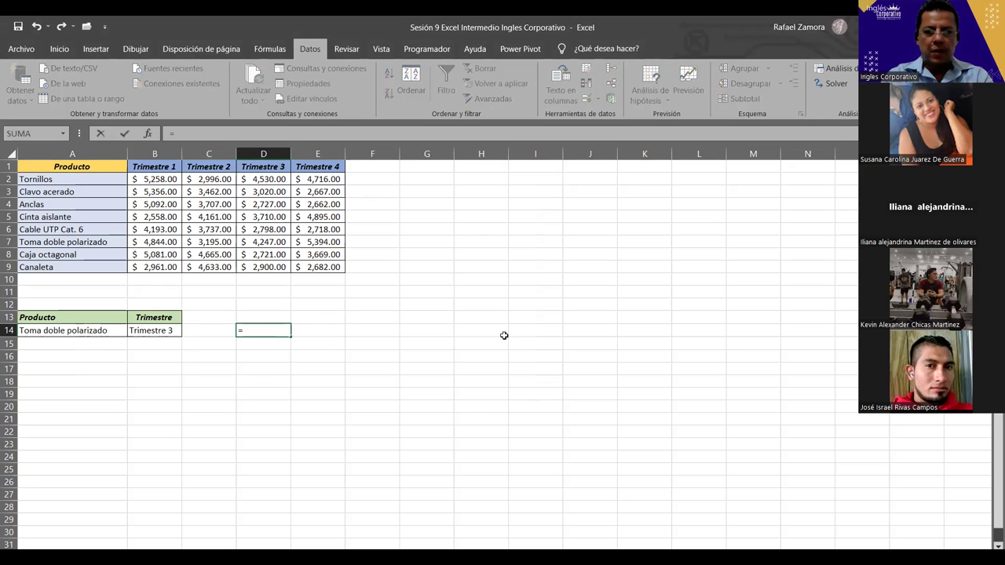
text(ind)
key(Tab)
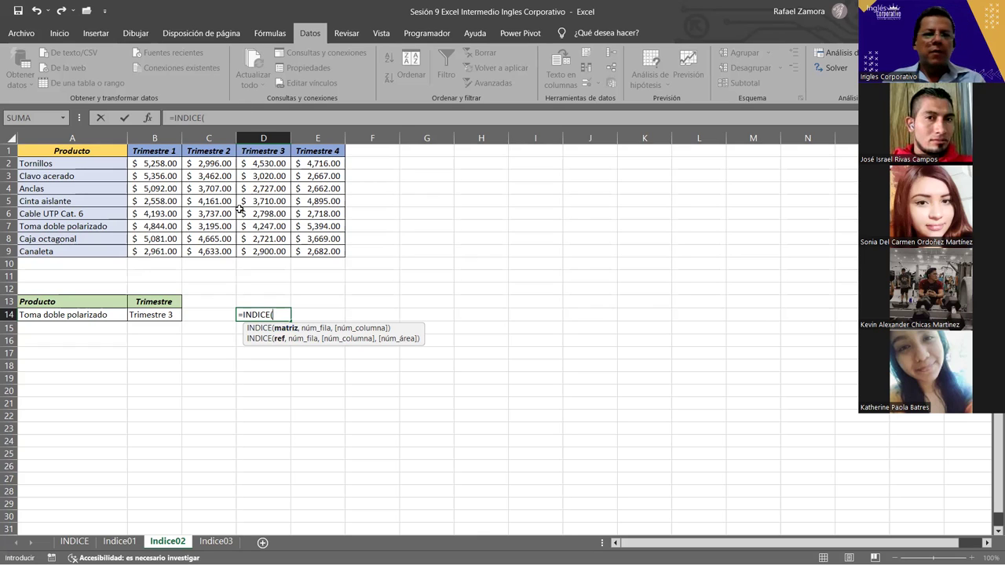
- Use B2:E9 as the INDICE array in D14, after briefly trying A1:E9
click(158, 167)
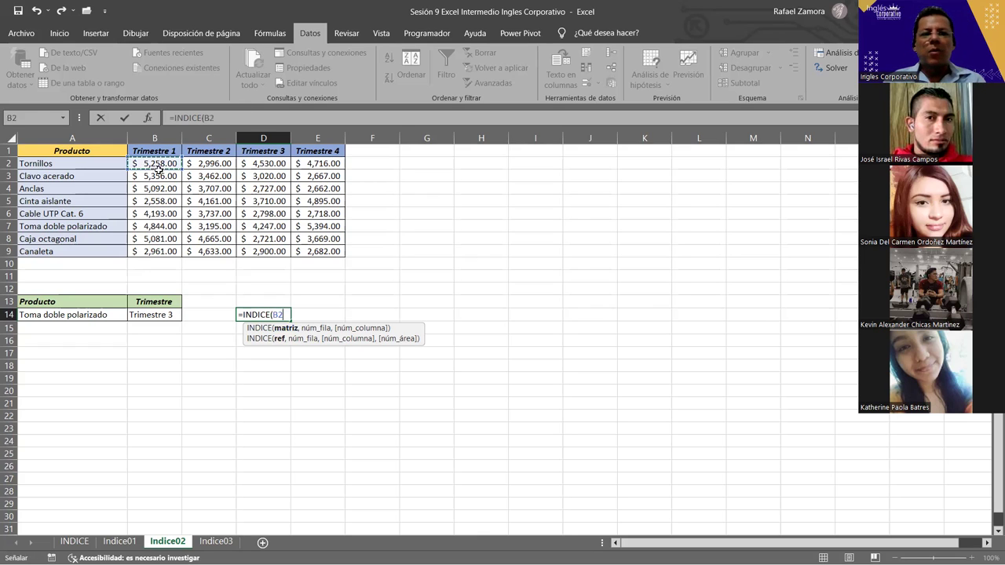
shift+click(323, 246)
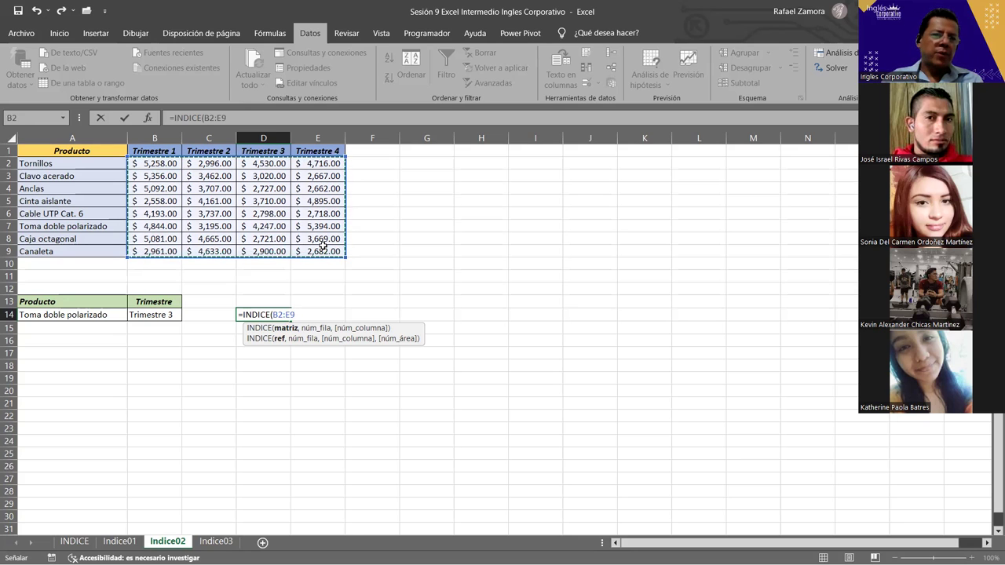
click(75, 154)
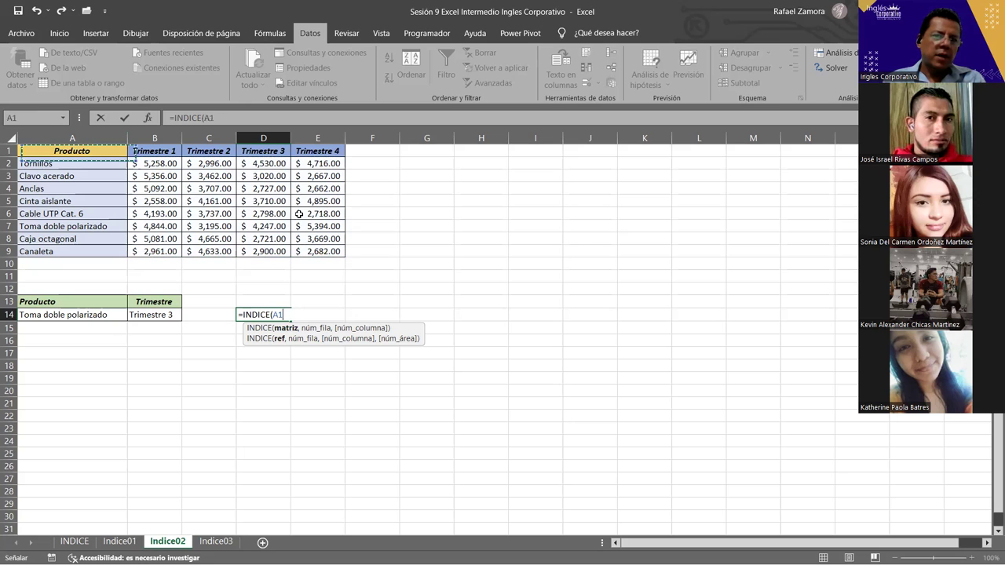
shift+click(338, 251)
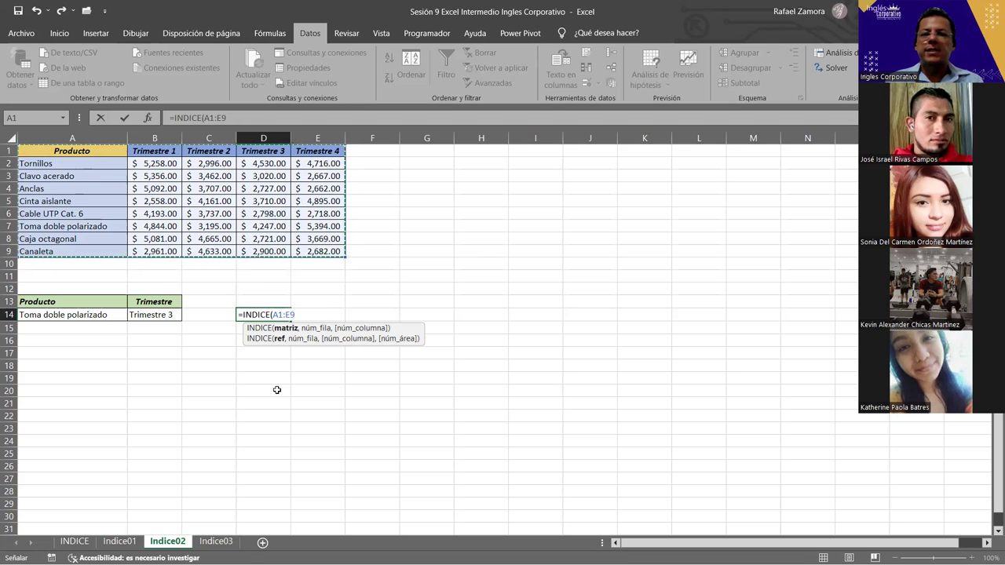
click(157, 164)
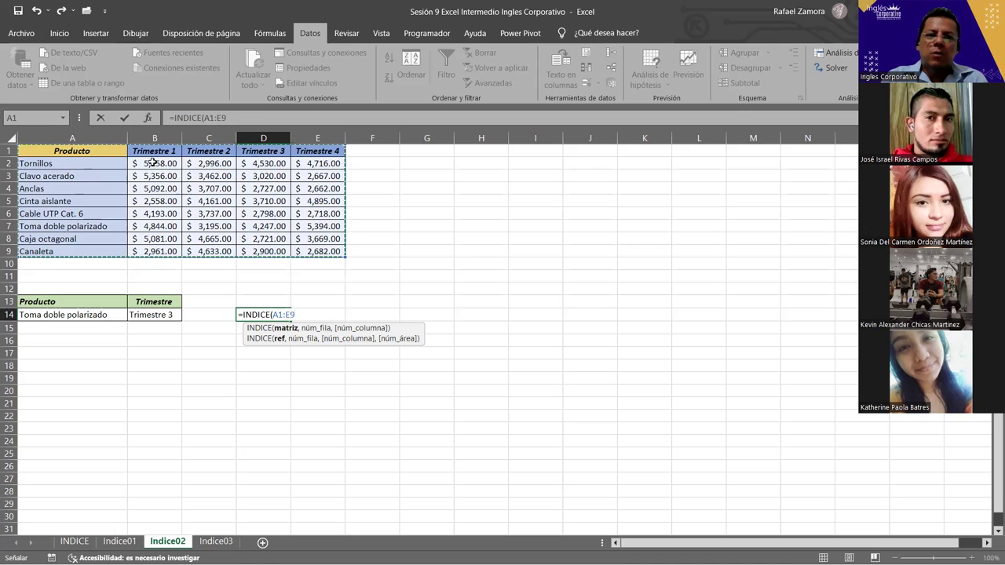
shift+click(314, 250)
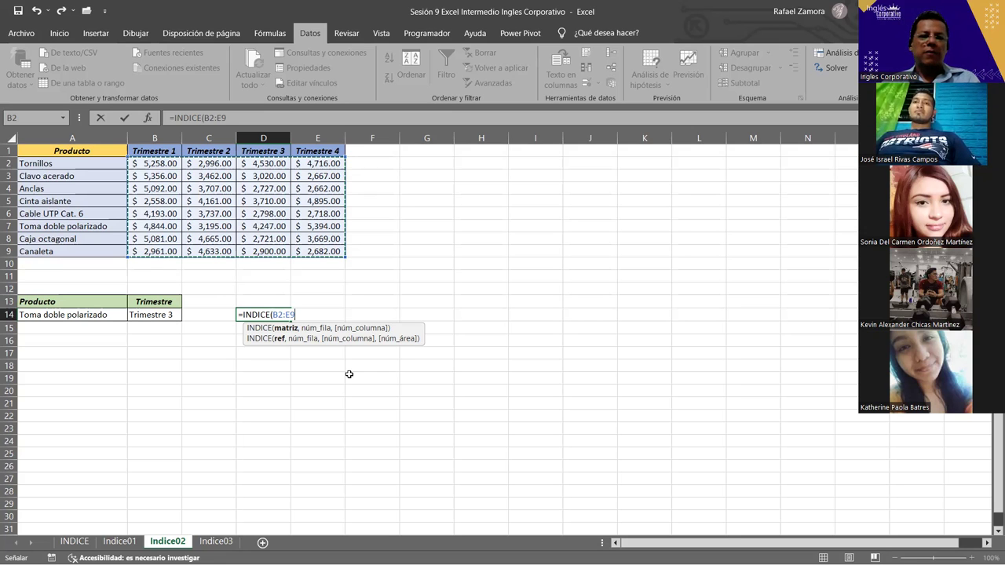
click(303, 315)
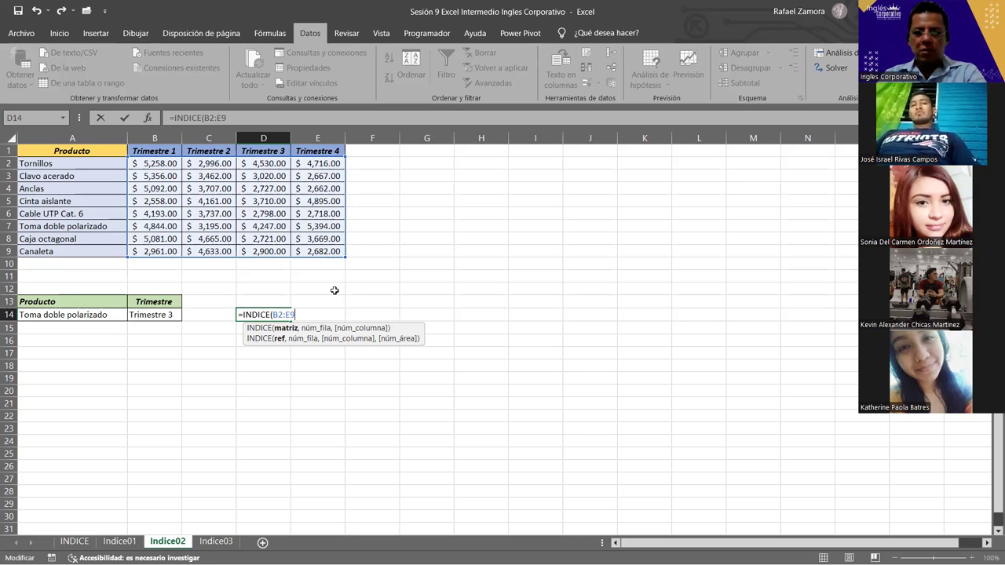
- Complete D14 as =INDICE(B2:E9,6,3), returning $2,761.00
text(,)
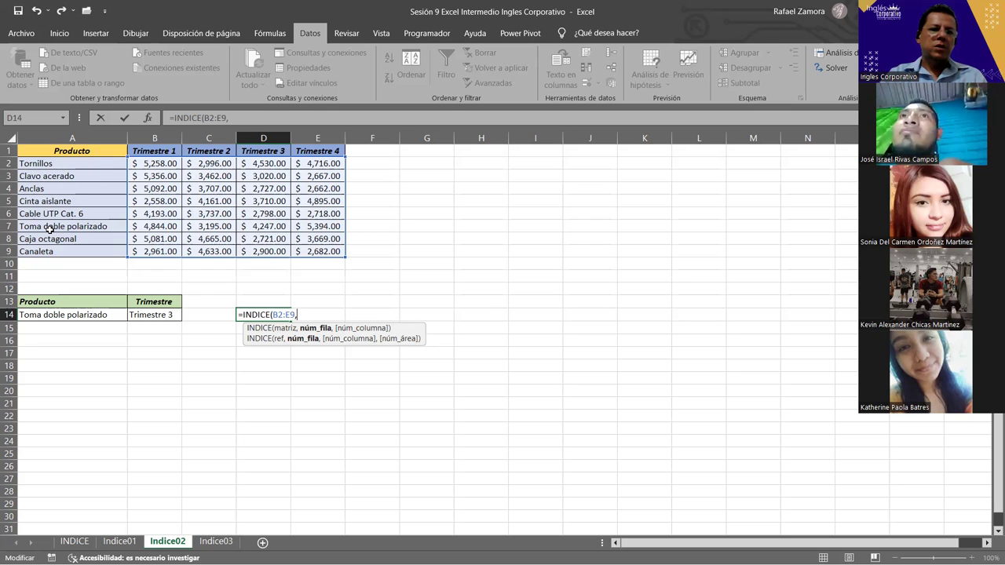
text(6)
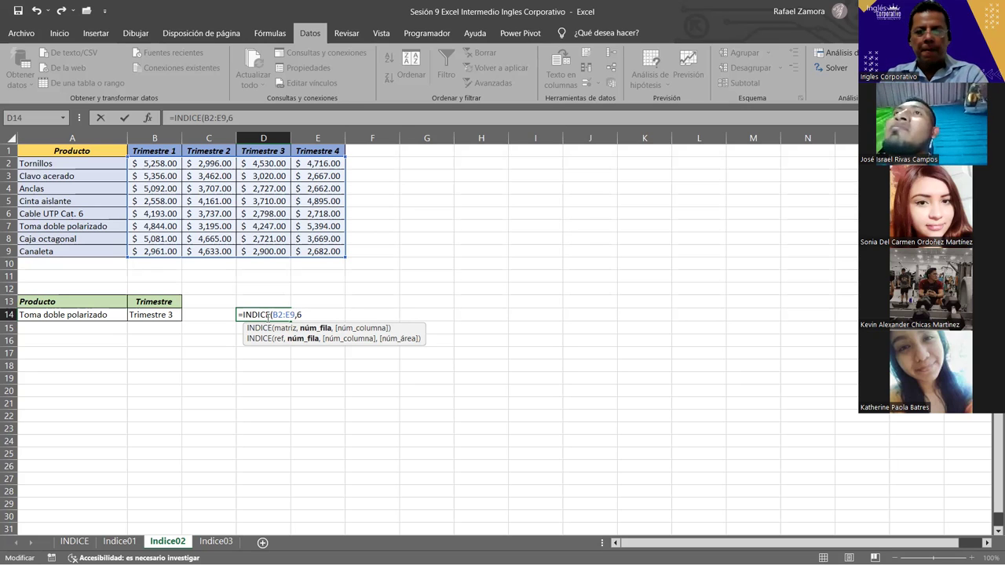
text(,)
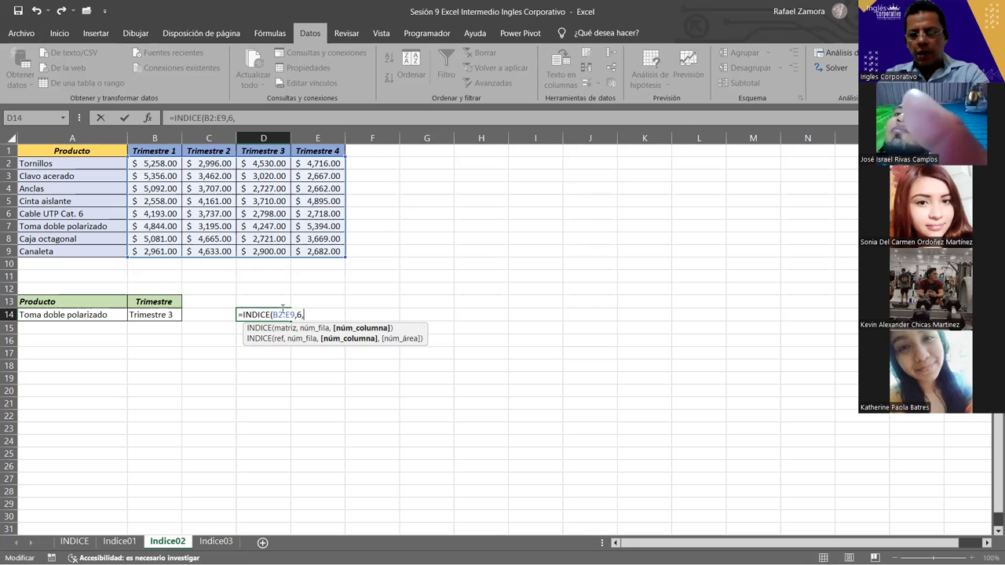
text(3)
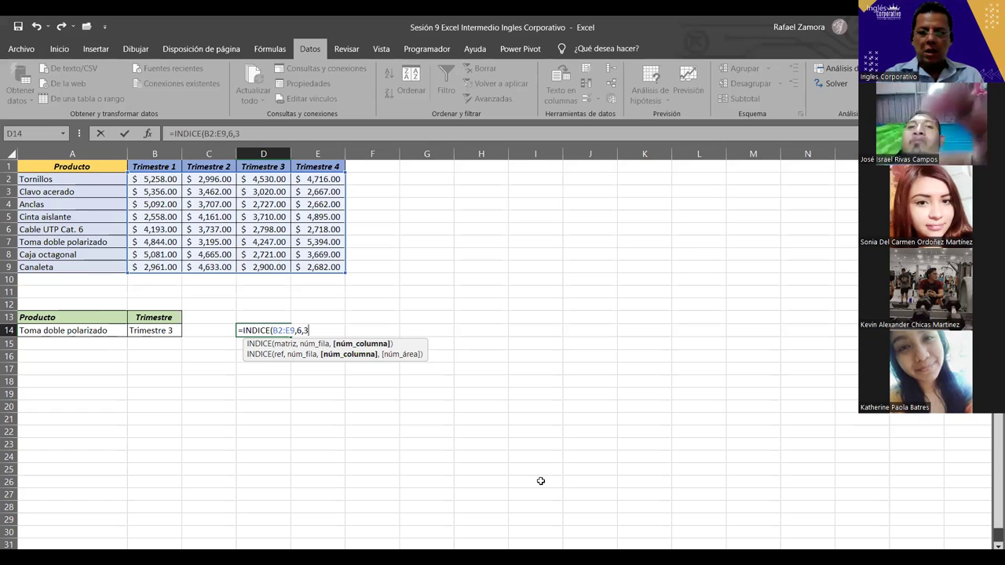
text())
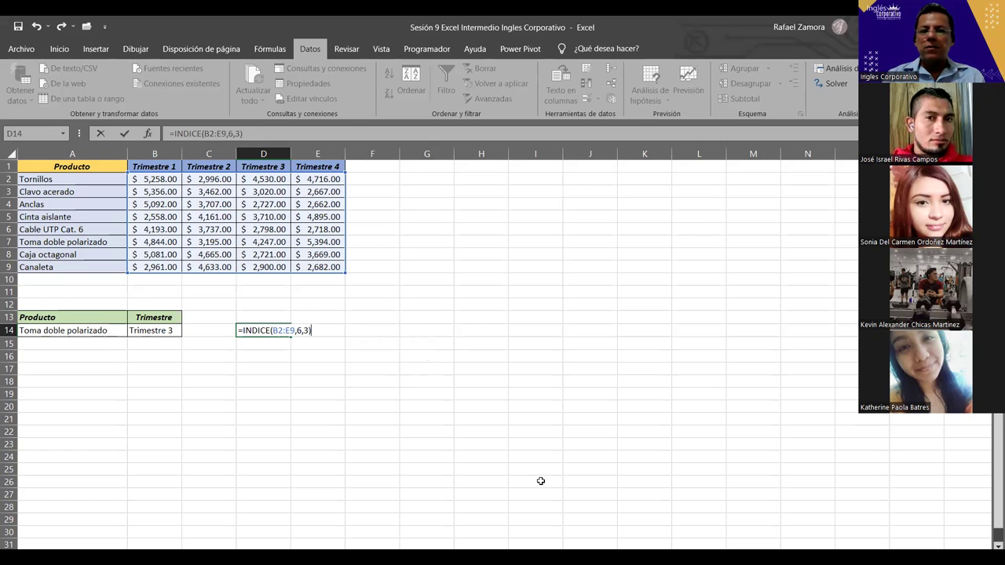
key(Return)
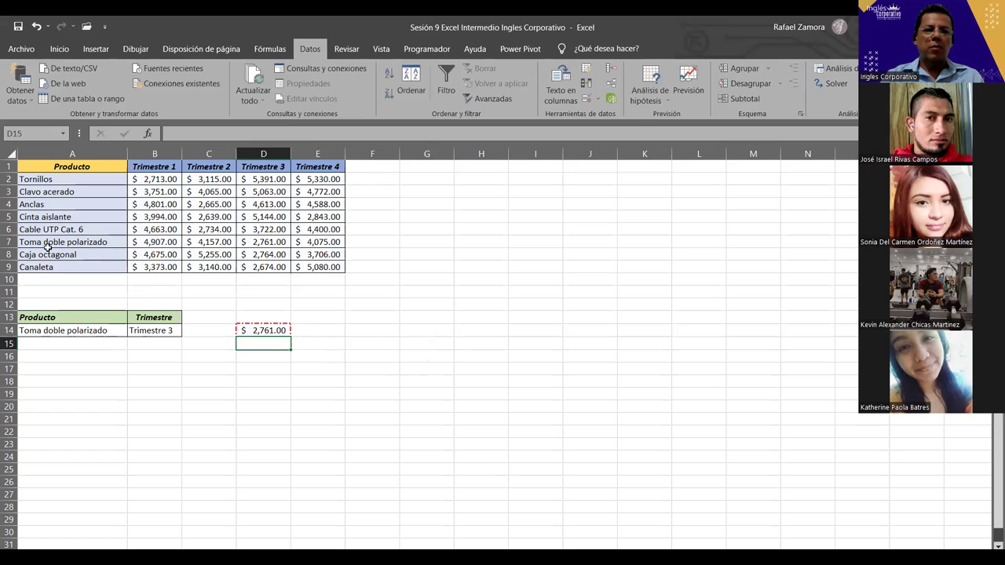
- Make D7's Toma doble polarizado Trimestre 3 value red
drag(47, 246, 353, 237)
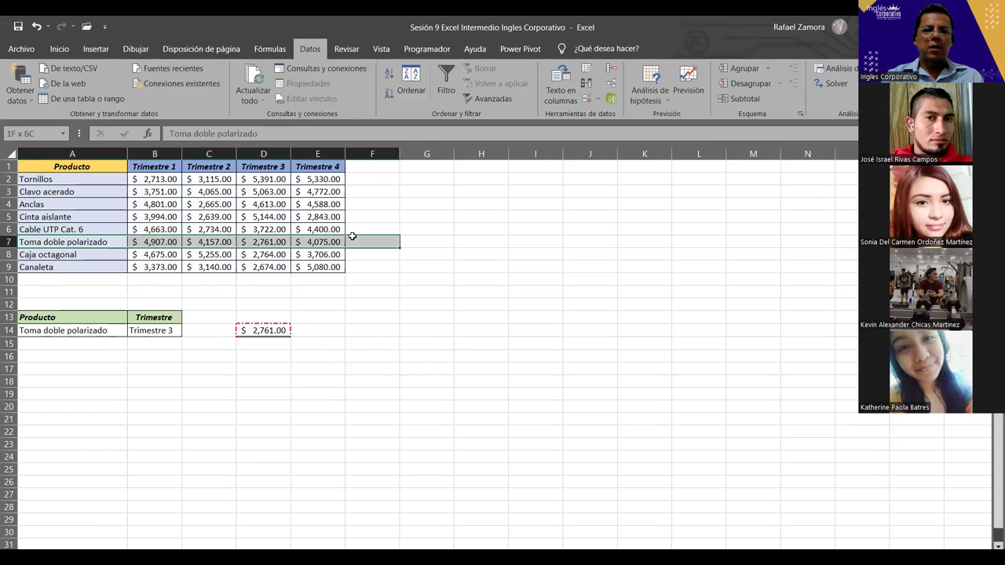
click(261, 242)
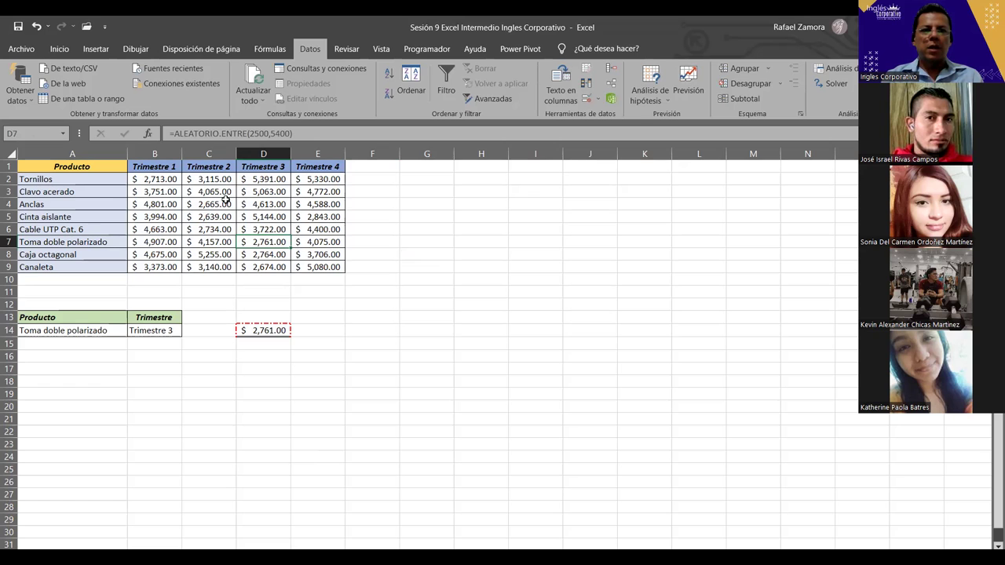
click(60, 49)
click(238, 93)
click(439, 303)
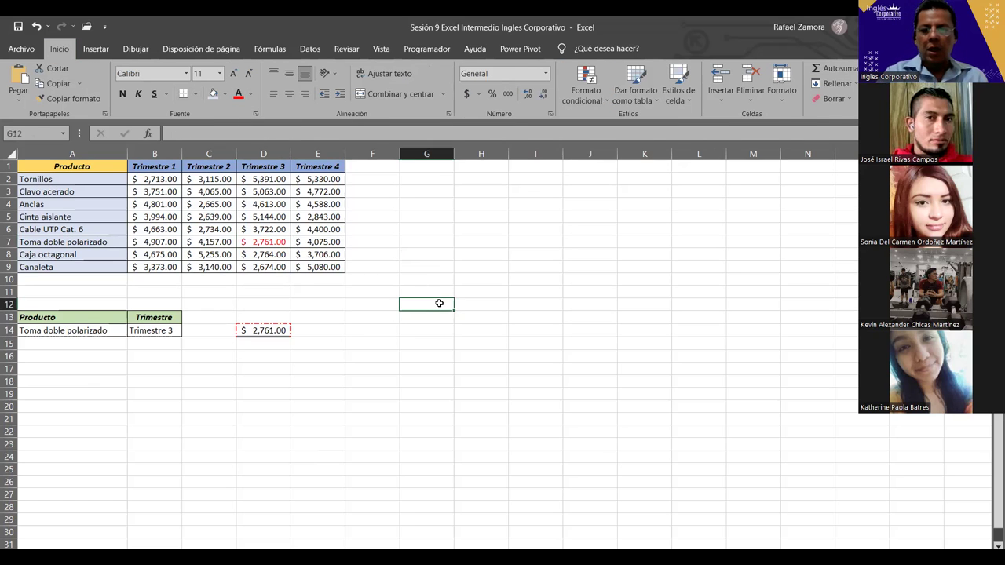
- Recalculate the random sales figures several times with F9
key(F9)
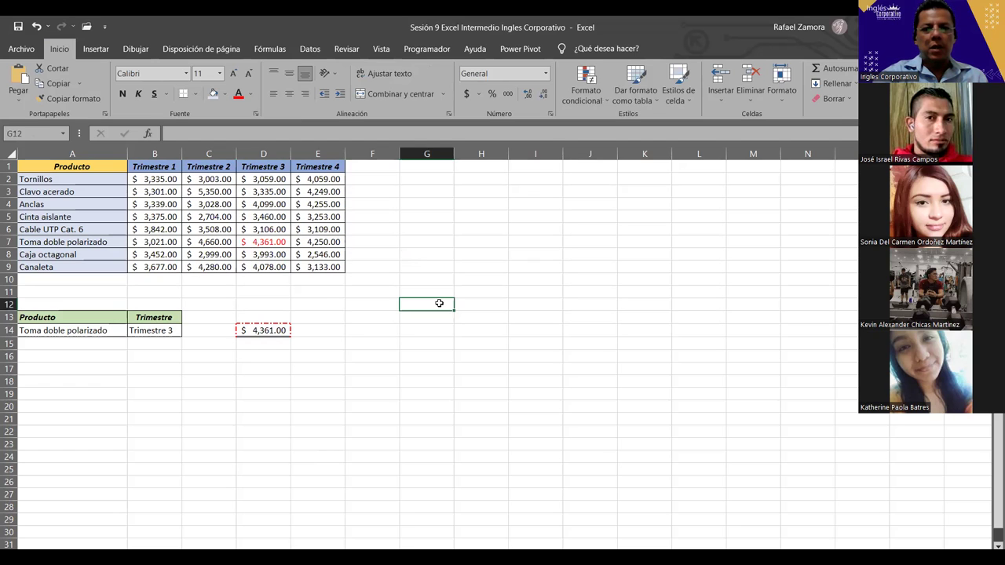
key(F9)
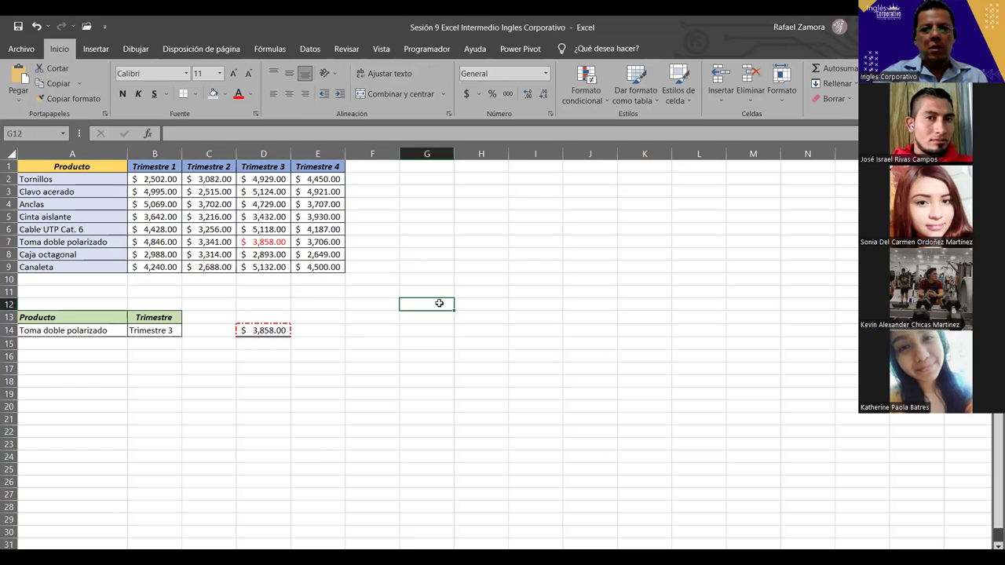
key(F9)
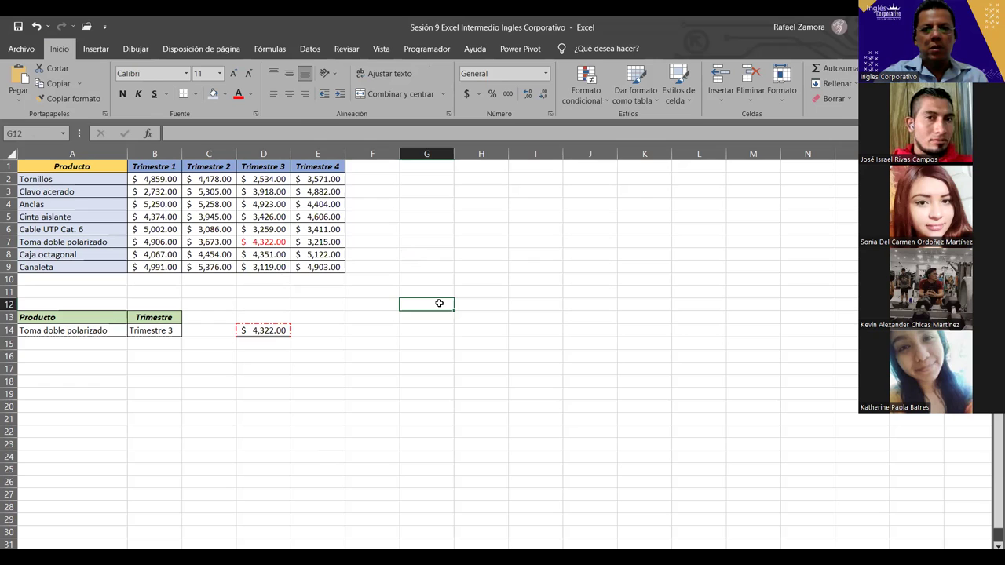
key(F9)
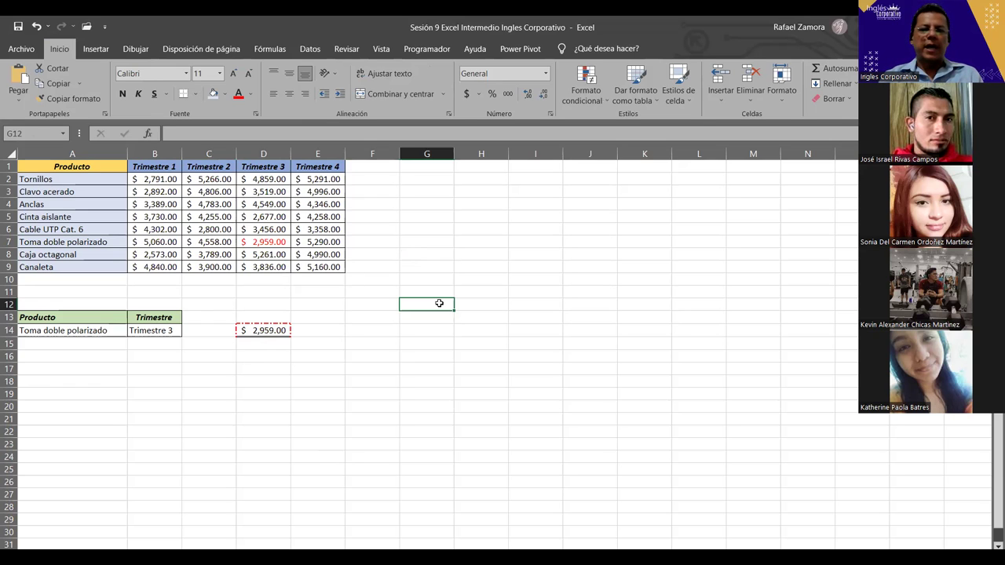
- Inspect the formulas in D7 and D14, now showing $4,686.00, and copy D14
click(273, 242)
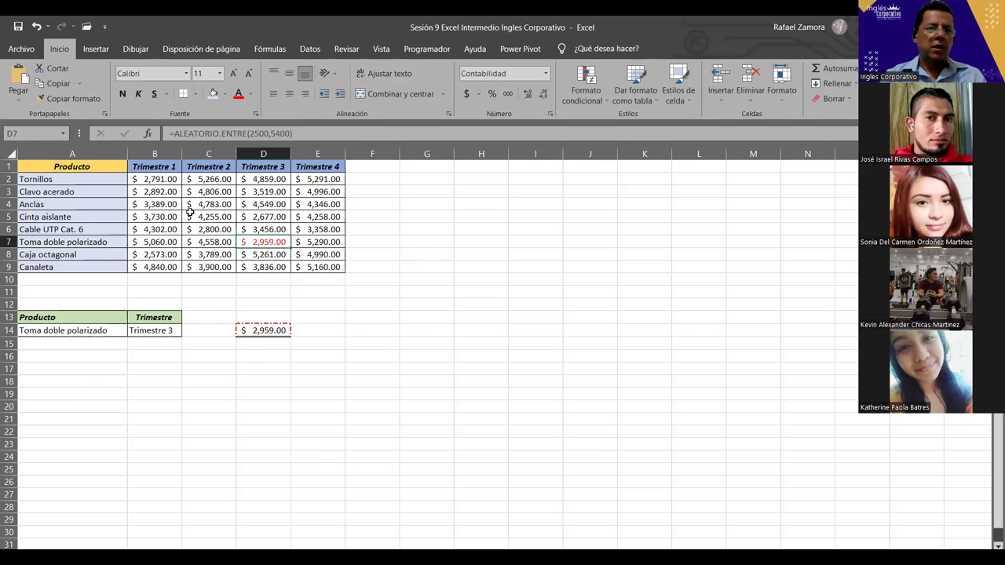
click(263, 293)
click(281, 340)
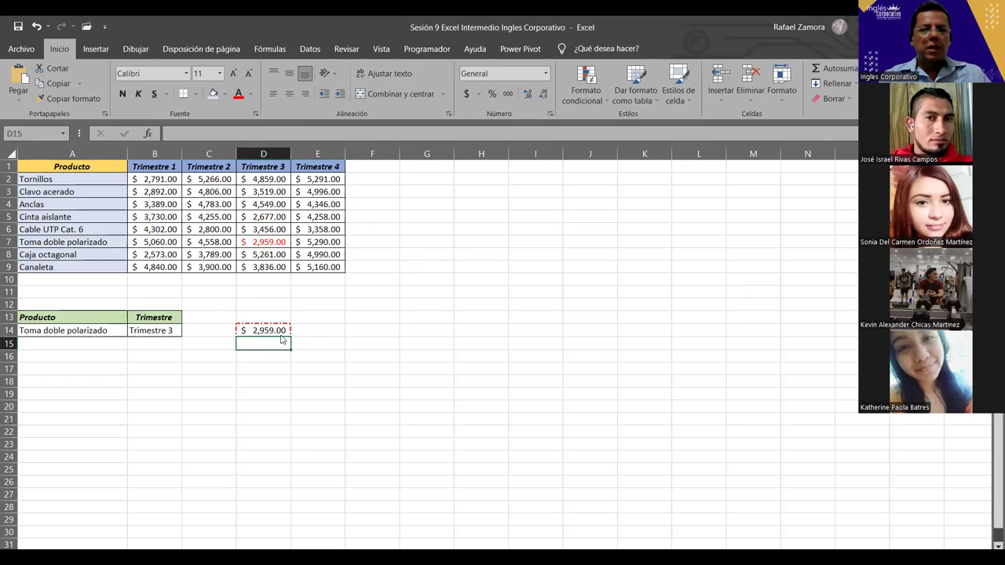
click(268, 328)
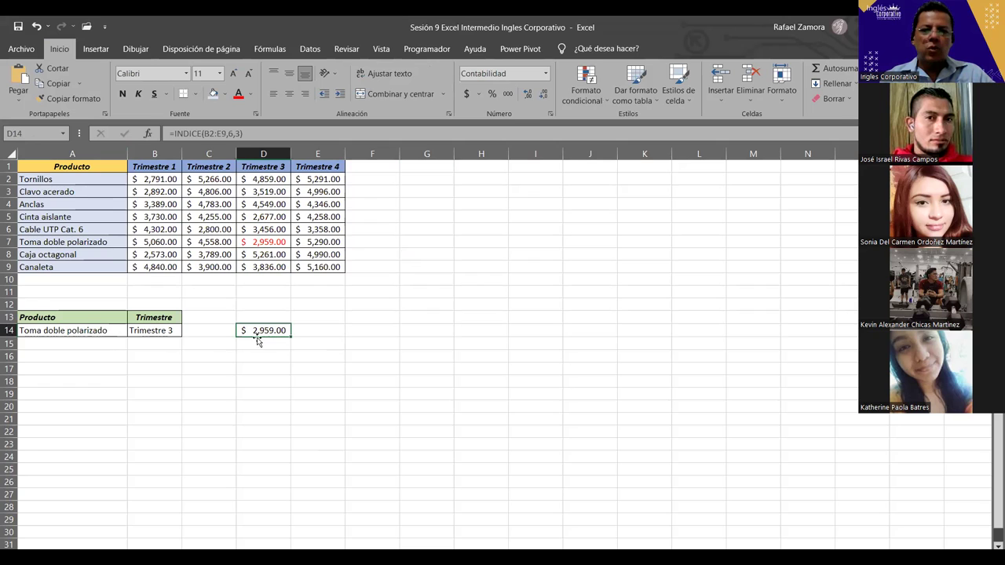
key(ctrl+c)
click(267, 230)
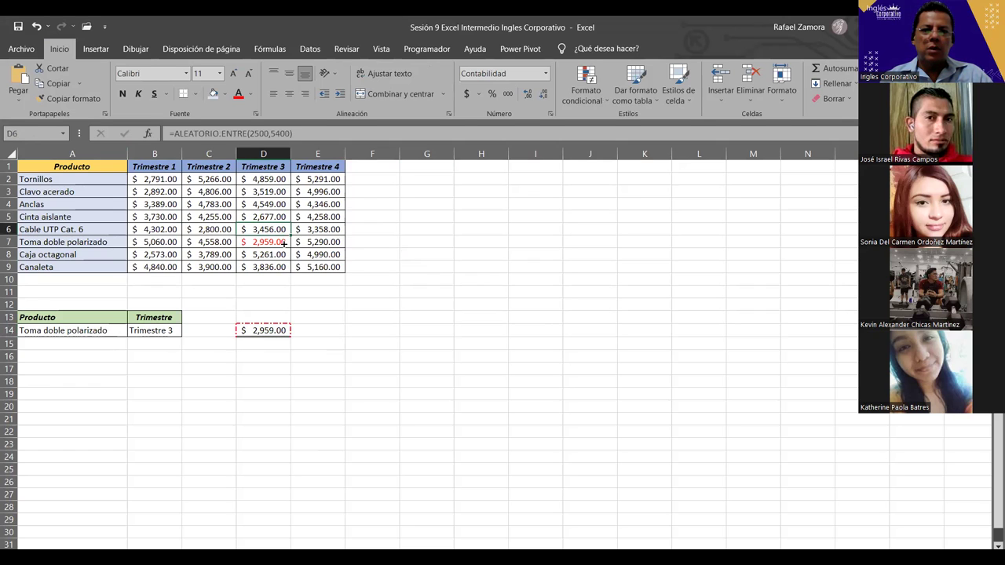
click(268, 381)
click(93, 346)
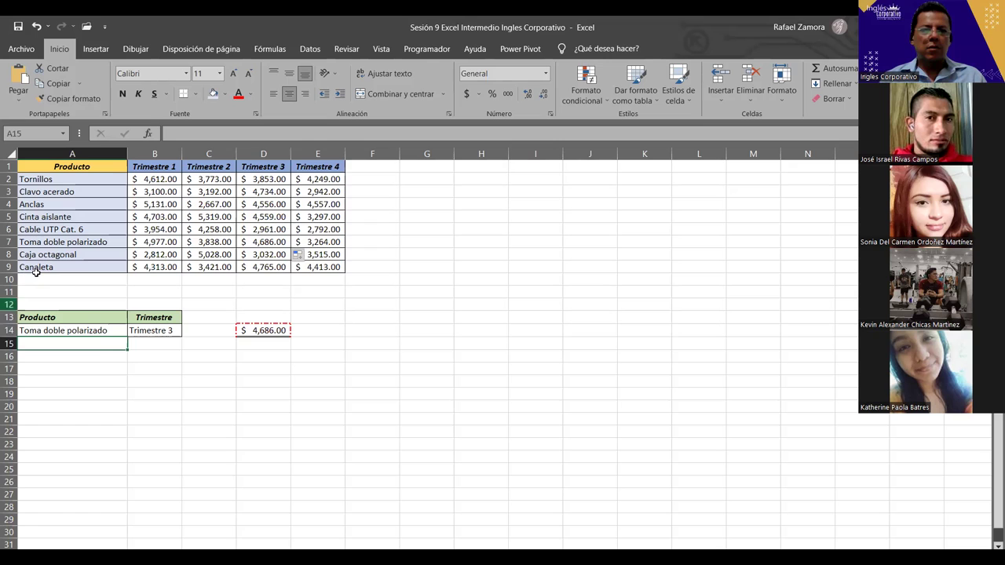
- Enter Anclas in A14 and pick Trimestre 2 in B14's dropdown
click(92, 331)
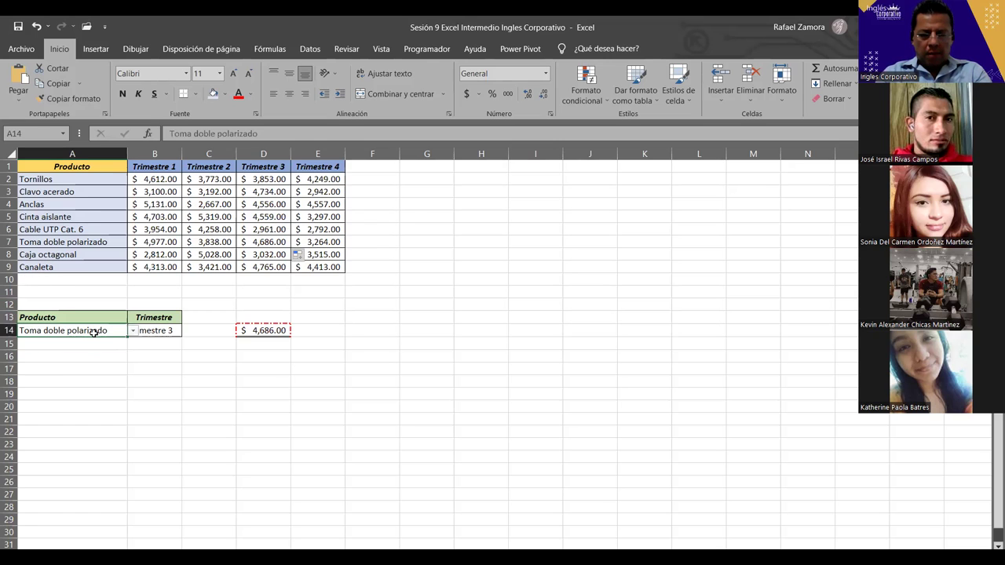
text(Anclas)
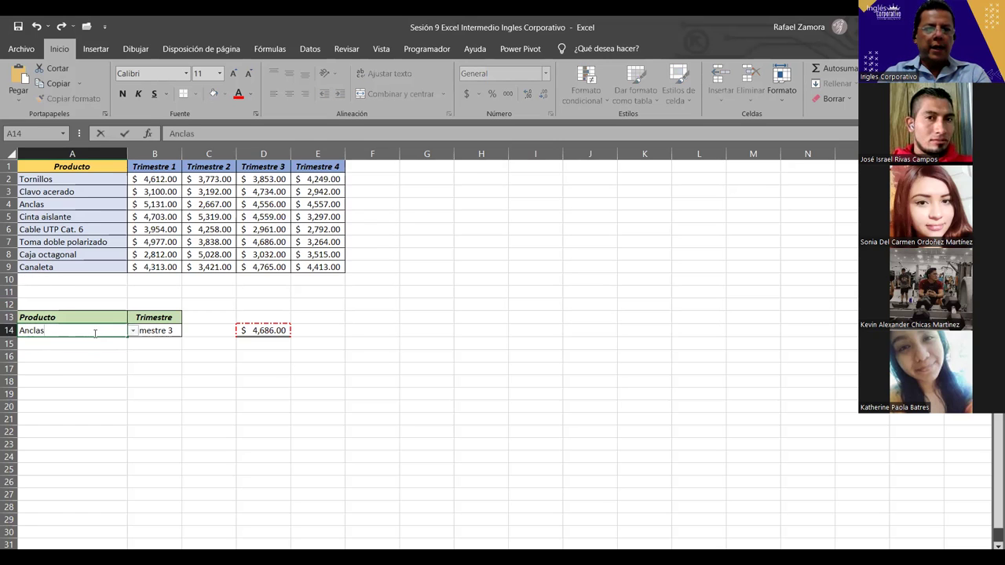
key(Tab)
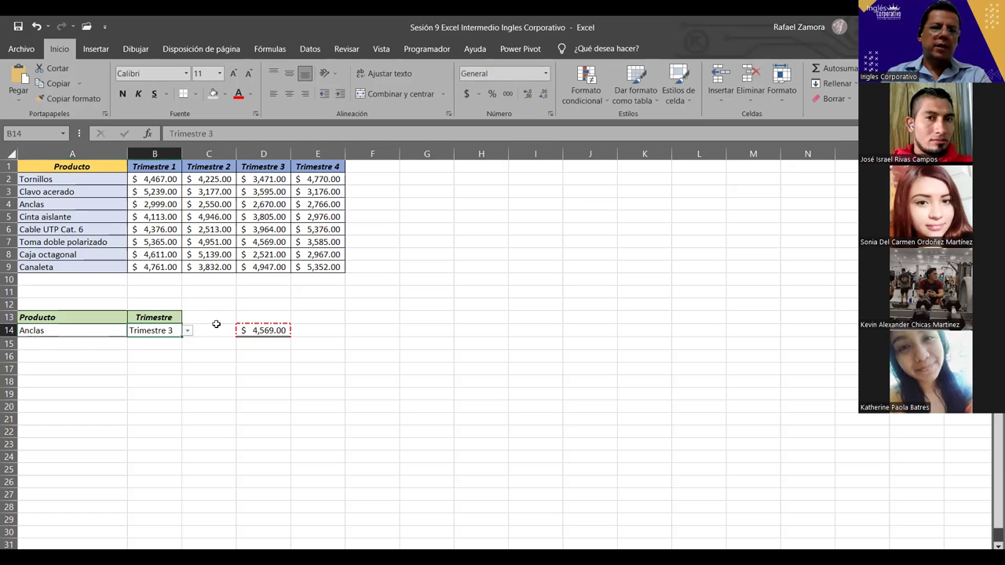
click(188, 331)
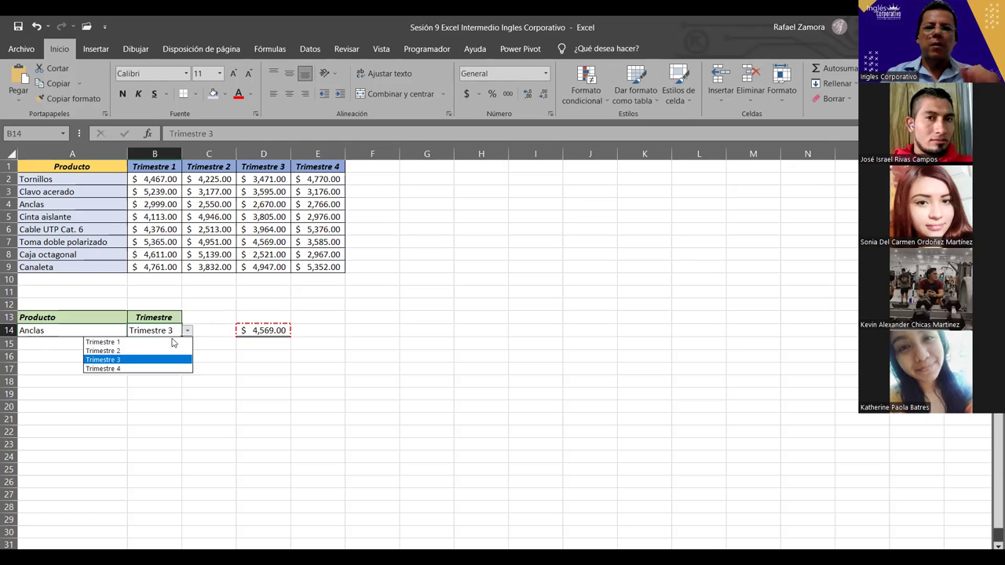
click(130, 351)
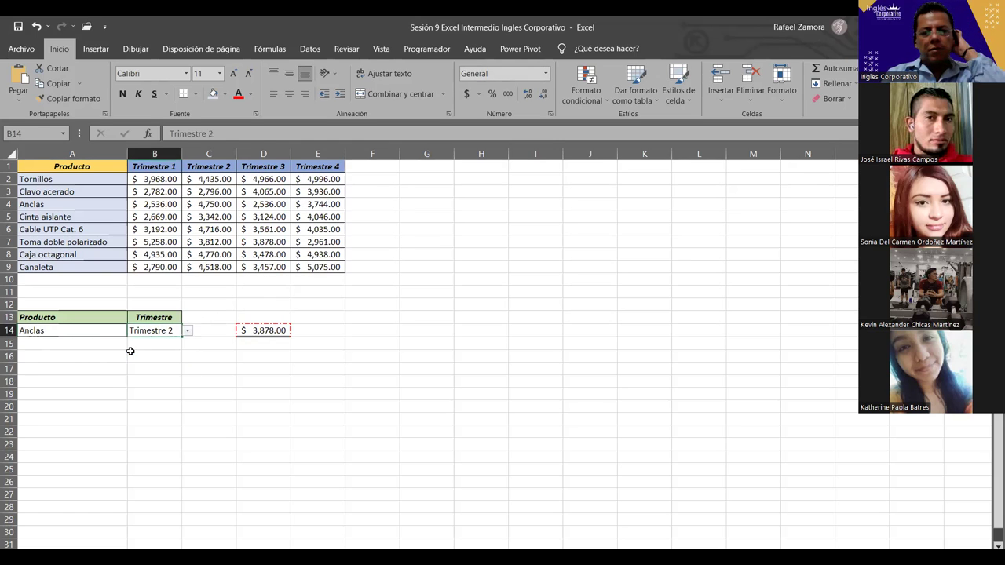
click(84, 344)
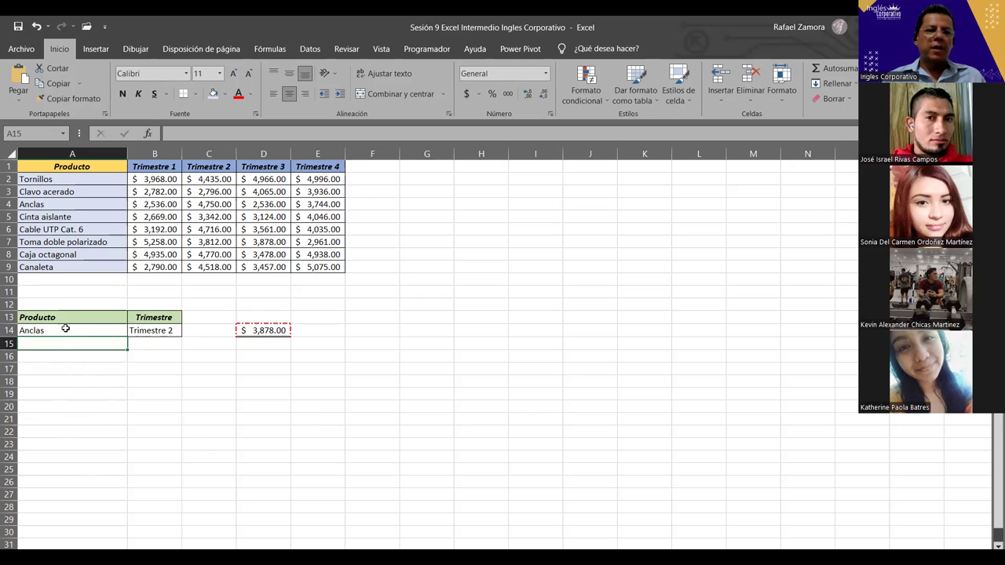
- Enter row number 3 in A15 and column number 2 in B15, then start =indi in D14
drag(83, 343, 163, 343)
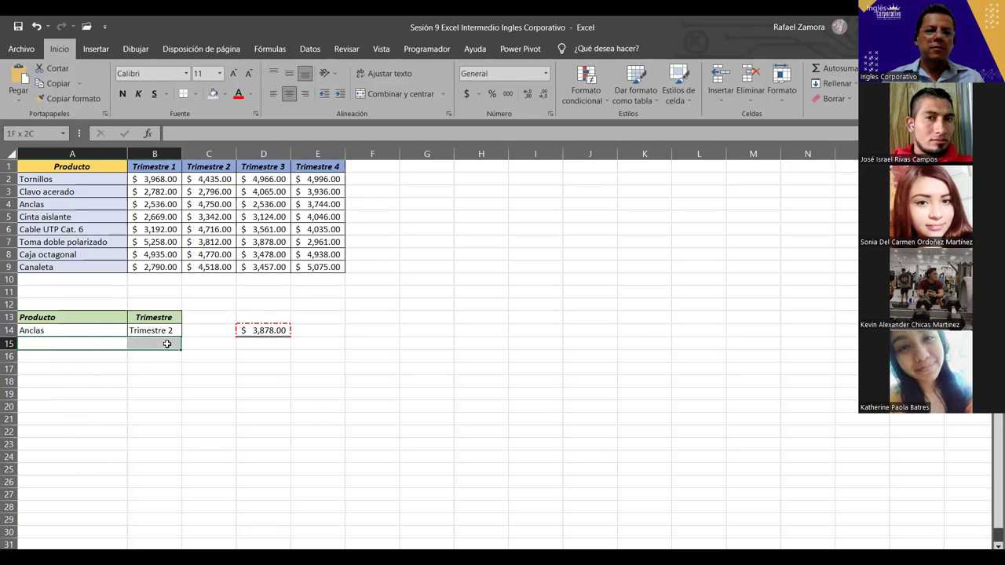
click(94, 415)
click(87, 344)
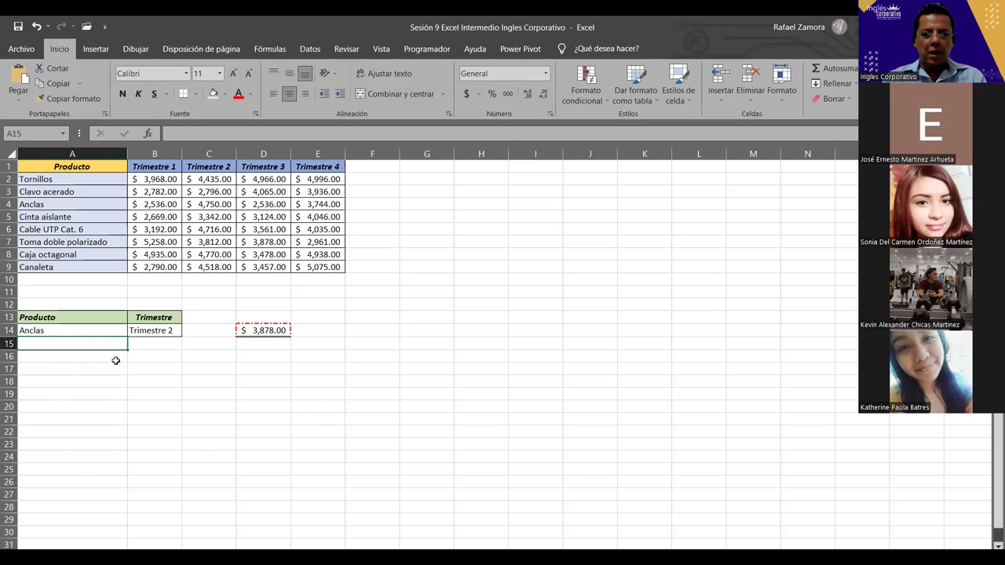
text(3)
click(161, 344)
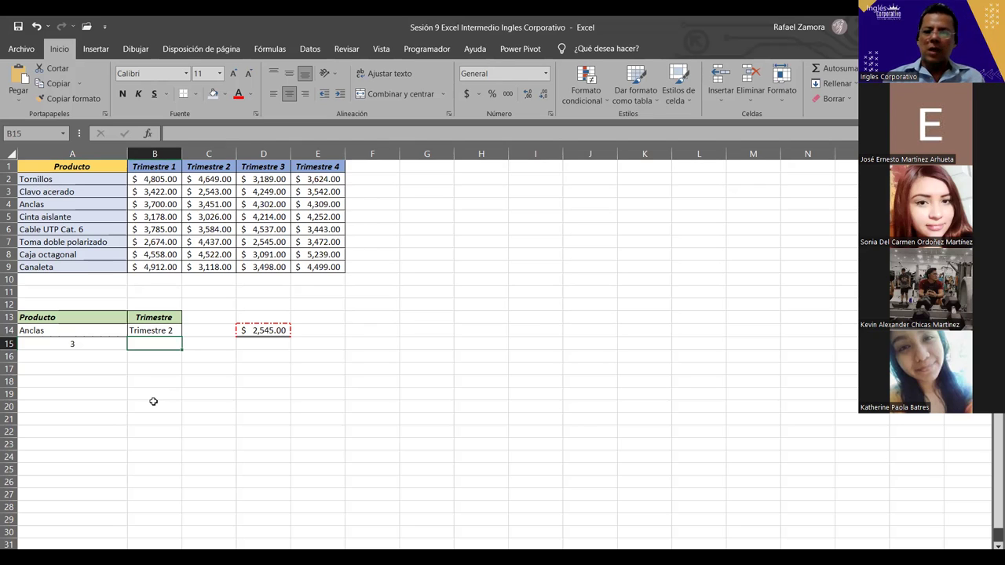
text(2)
key(Return)
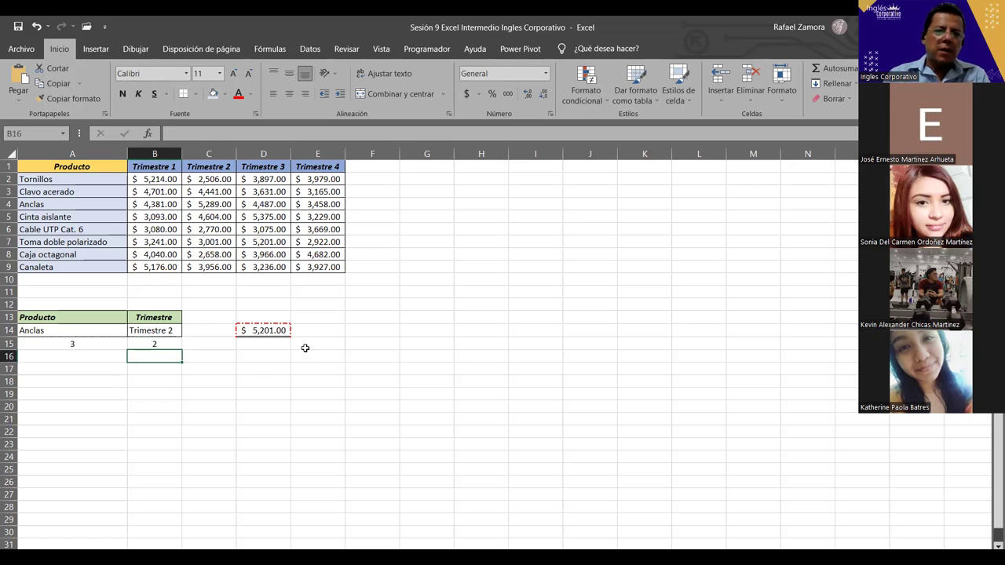
click(286, 332)
text(=)
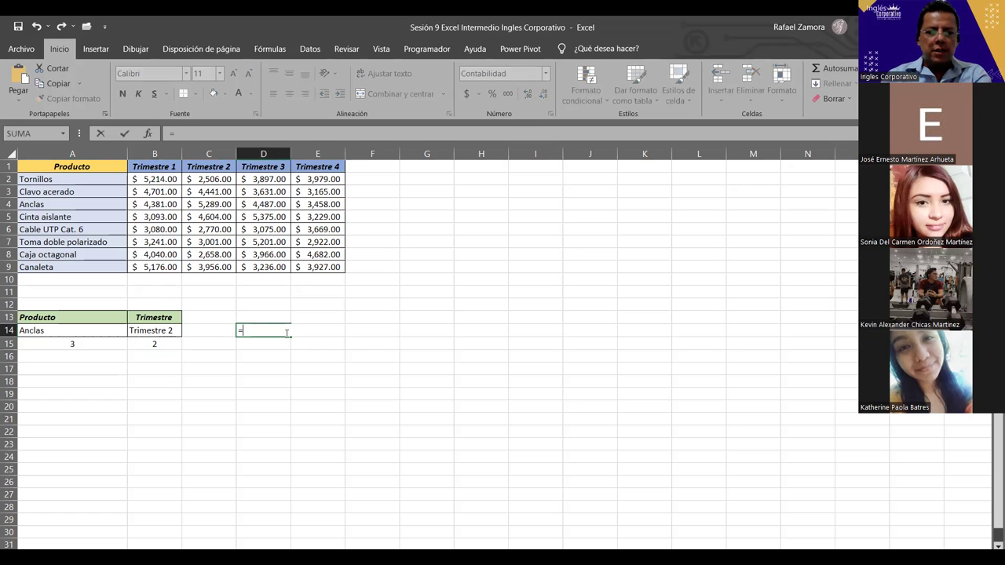
text(indi)
- Build D14 as =INDICE(B2:E9,A15,B15), returning $2,830.00 for Anclas Trimestre 2
key(Tab)
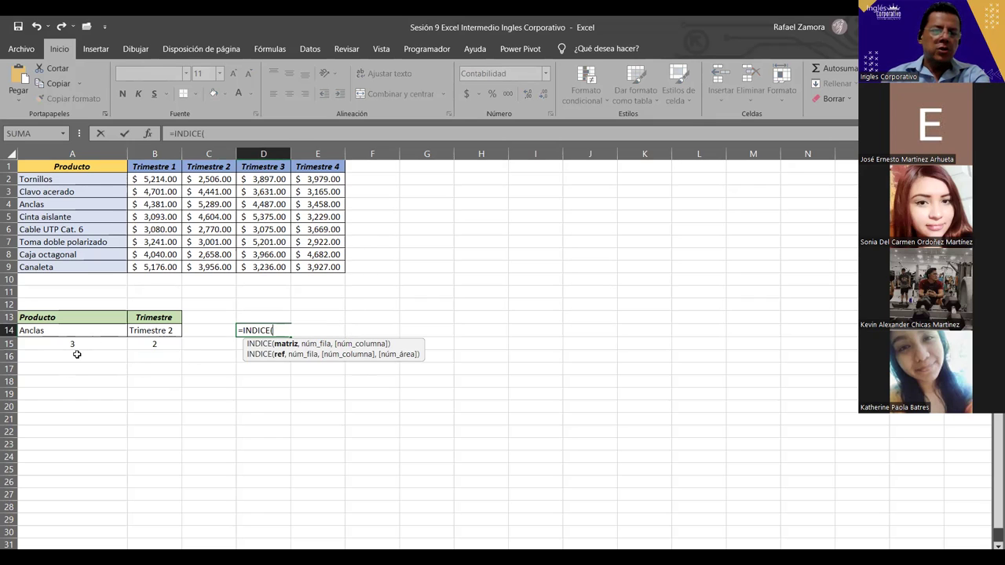
click(151, 183)
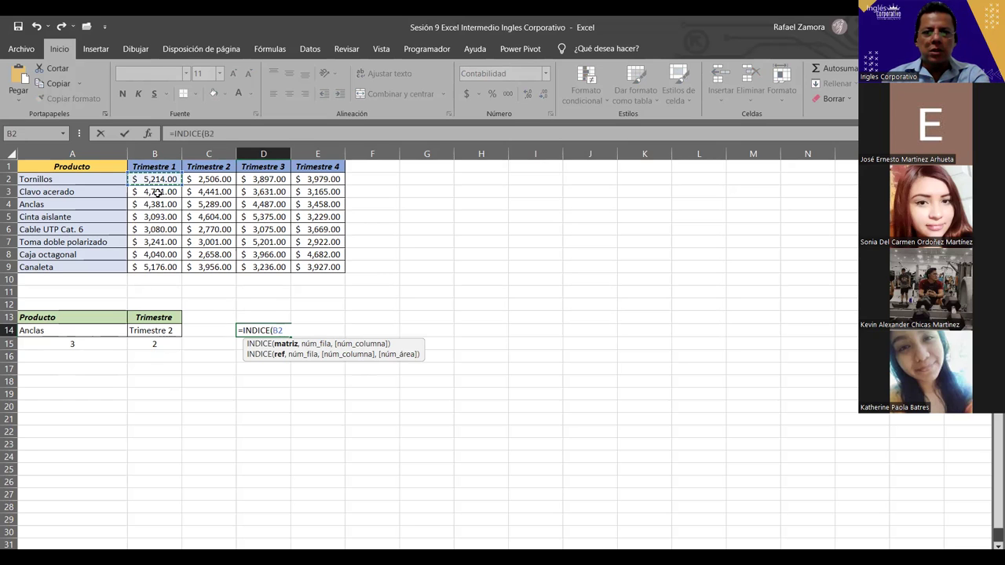
shift+click(334, 267)
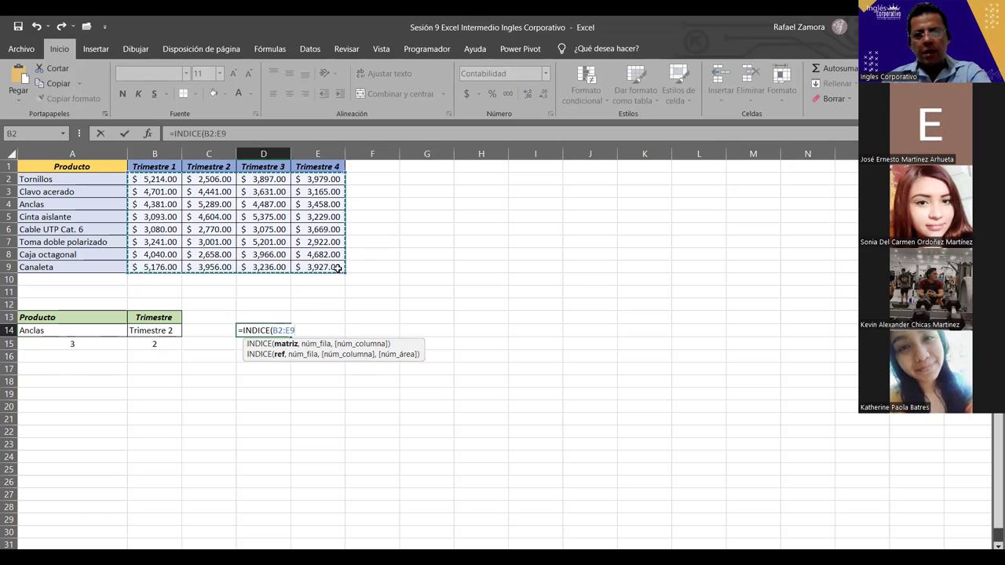
click(101, 344)
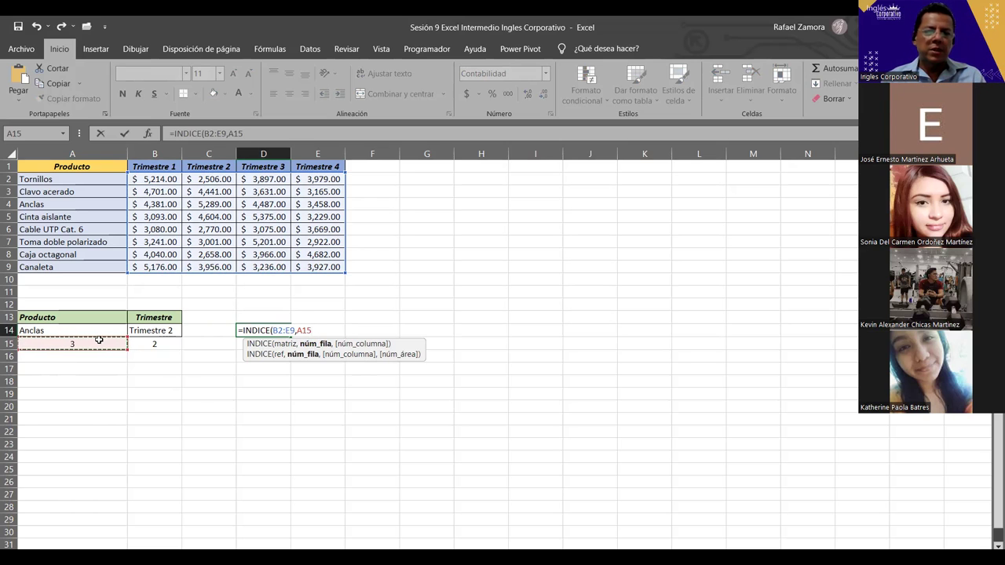
text(,)
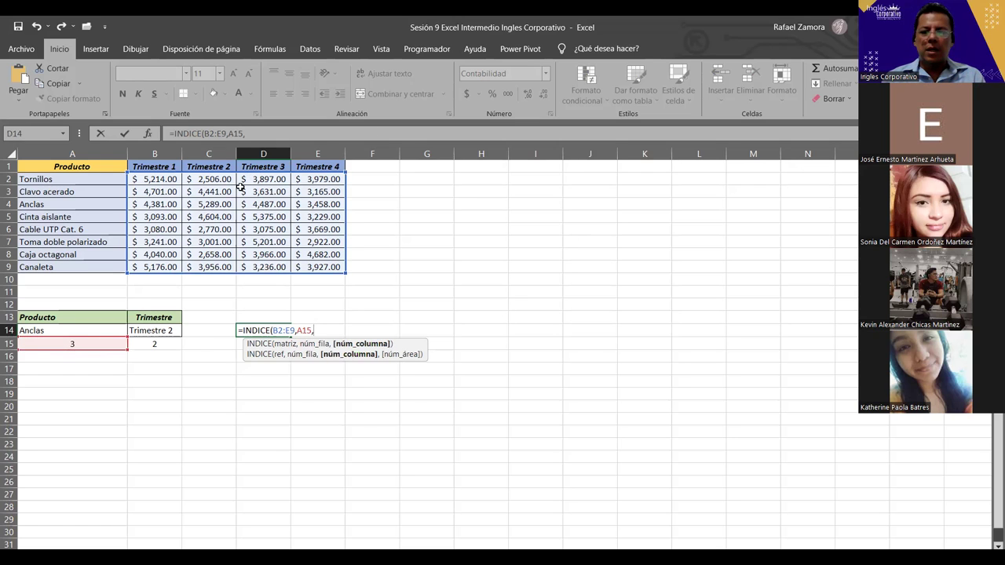
click(148, 348)
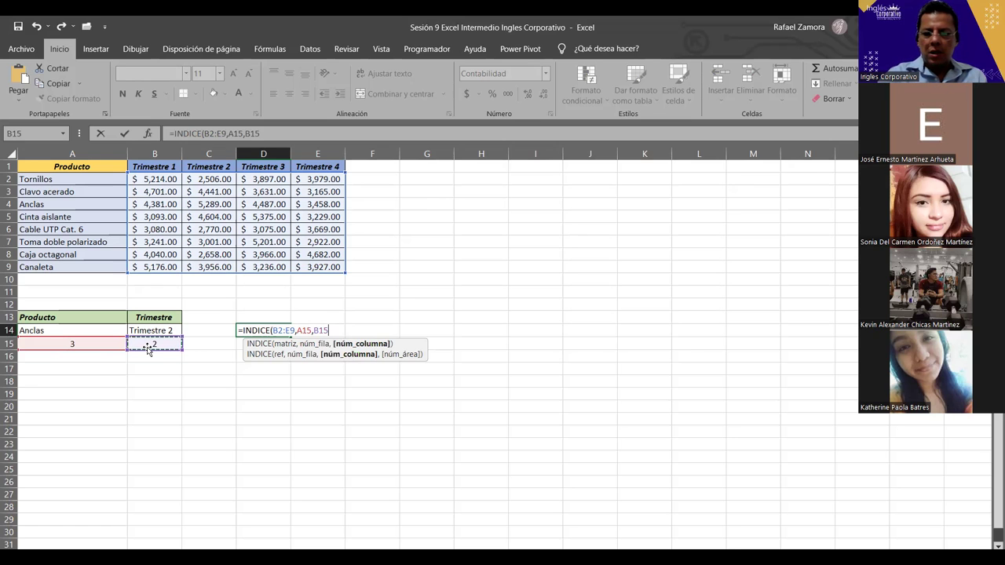
key(Return)
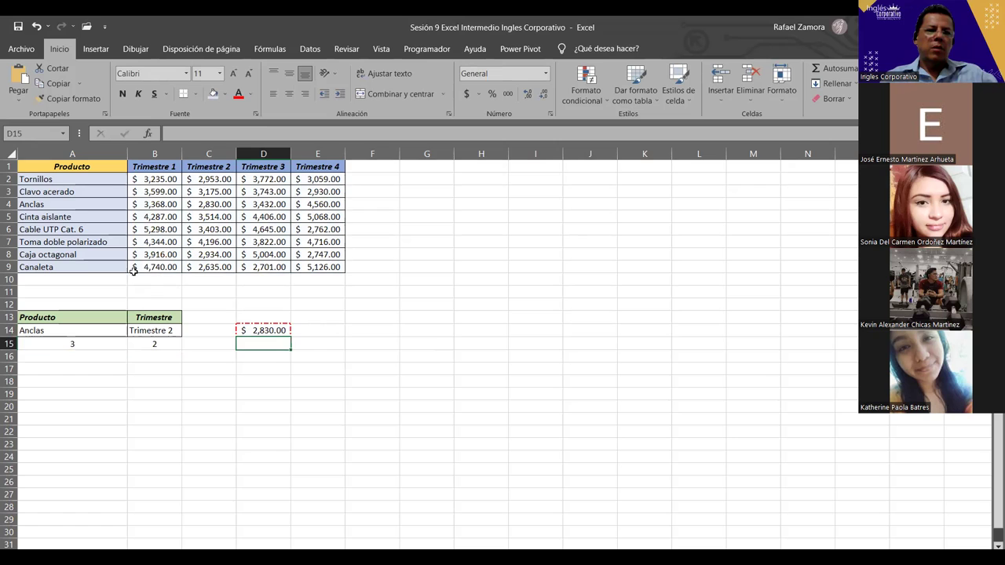
- Colour the Anclas Trimestre 2 value in C4 red
click(65, 203)
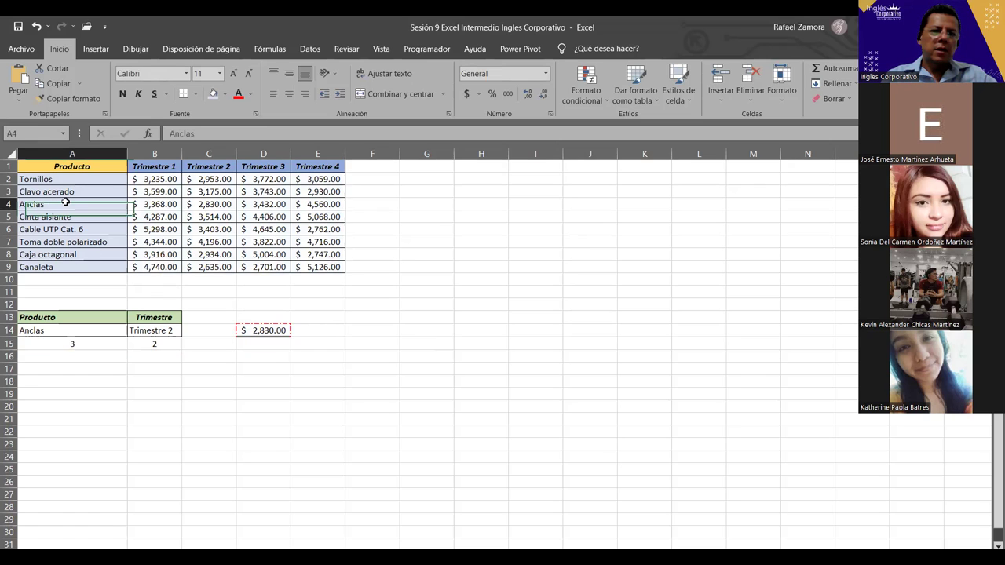
shift+click(216, 204)
click(217, 204)
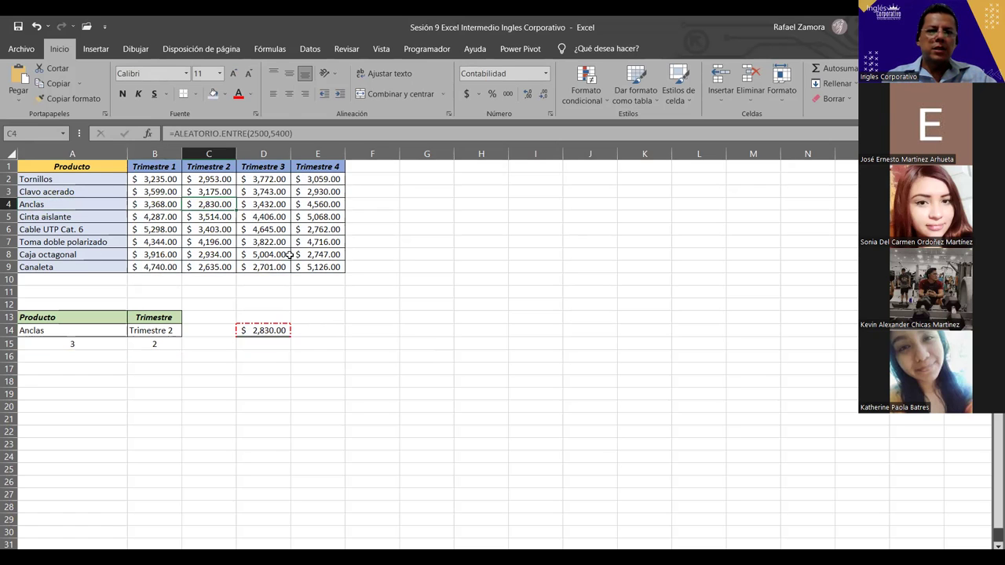
click(236, 95)
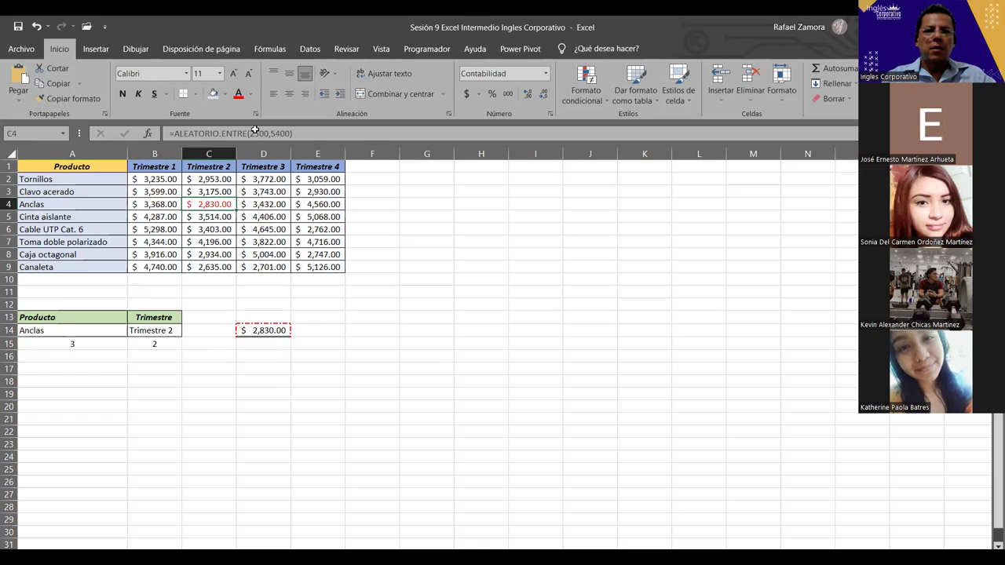
click(222, 398)
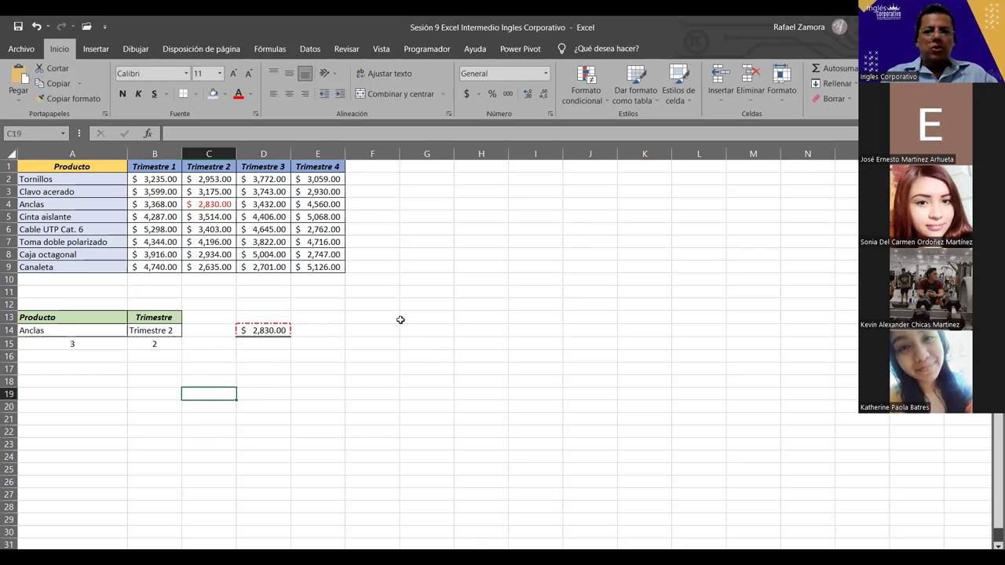
- Recalculate the workbook twice with F9 so the random sales figures refresh
click(380, 346)
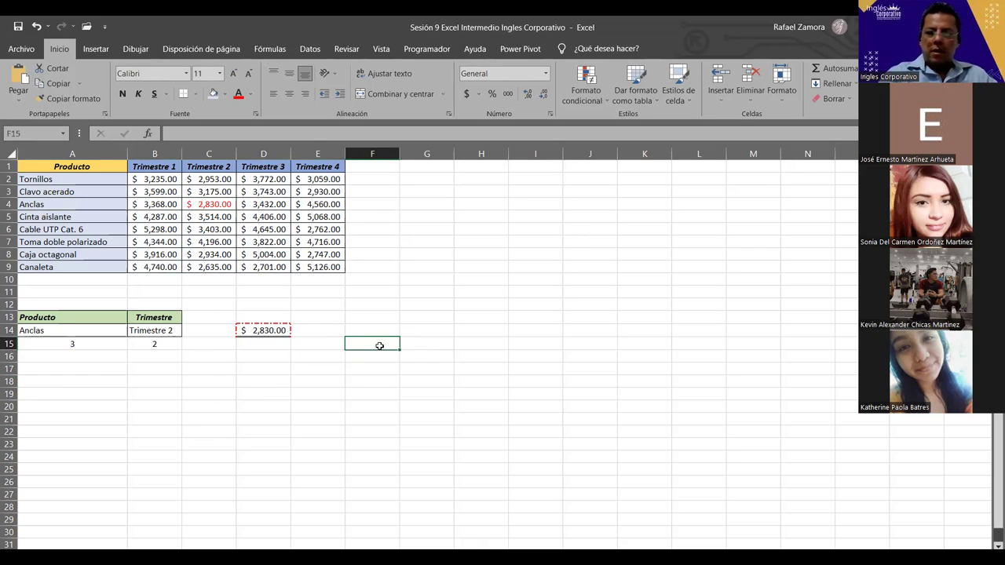
key(F9)
key(F9)
key(F9)
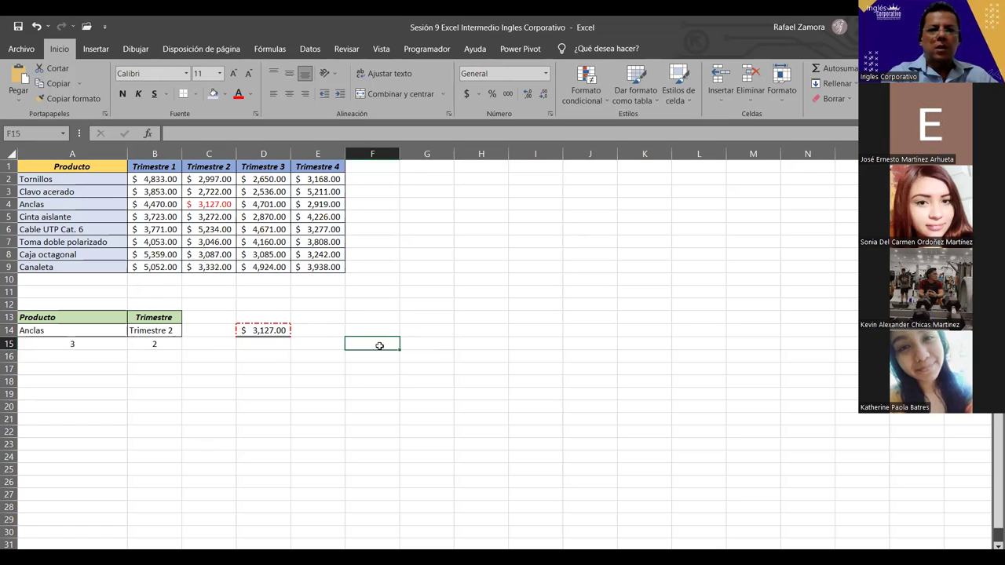
key(F9)
key(F9)
key(F9)
key(F9)
key(F9)
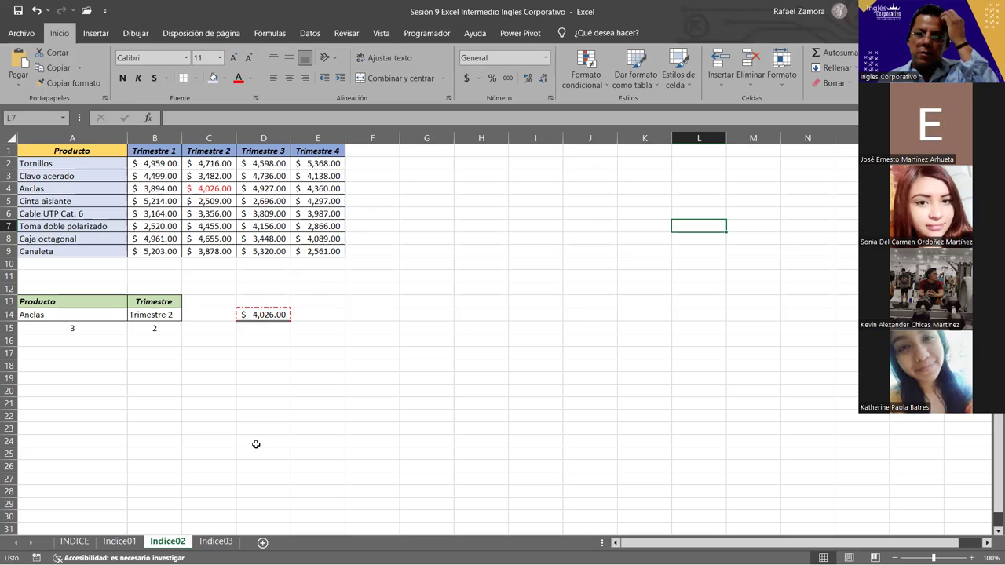
- On the Indice03 sheet, enter the year 2019 in the Año cell B17
click(217, 542)
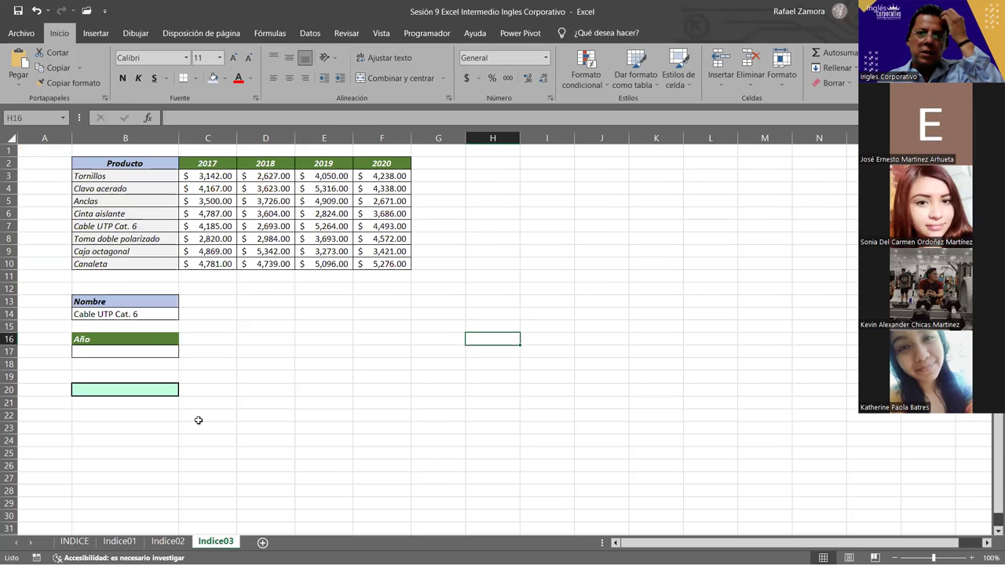
click(129, 316)
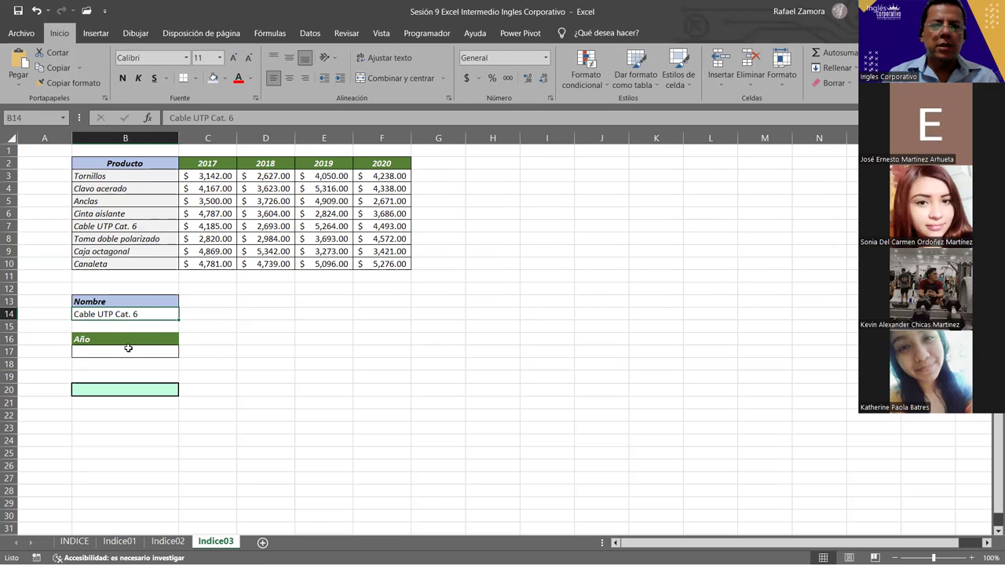
click(127, 351)
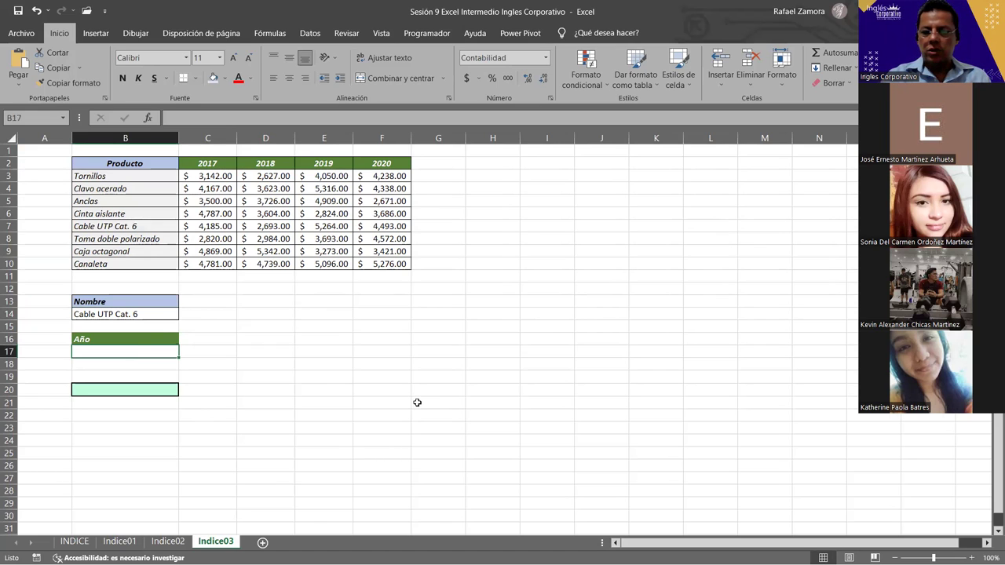
text(2019)
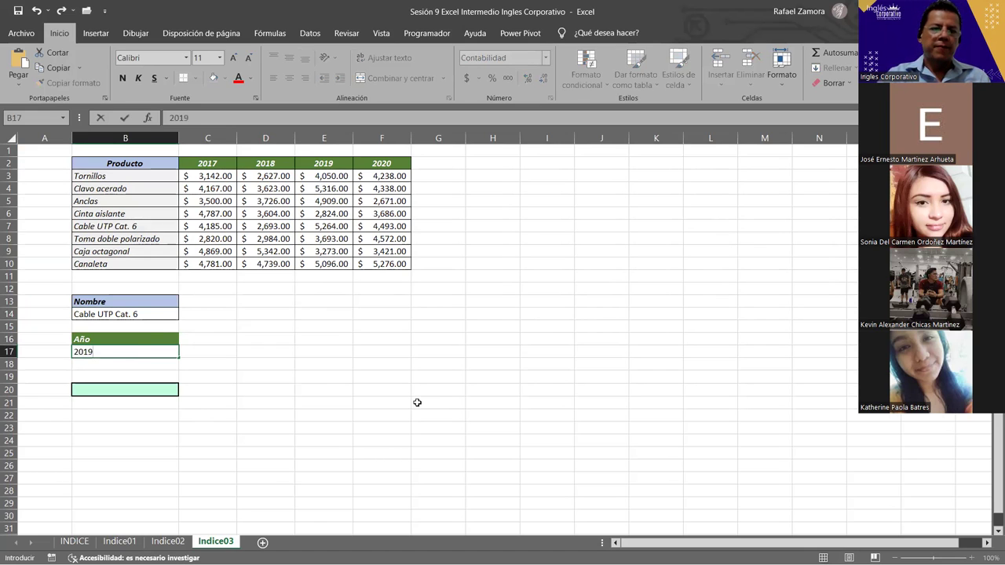
key(Return)
- Format B17 as General and centre it, then centre Cable UTP Cat. 6 in B14
click(110, 354)
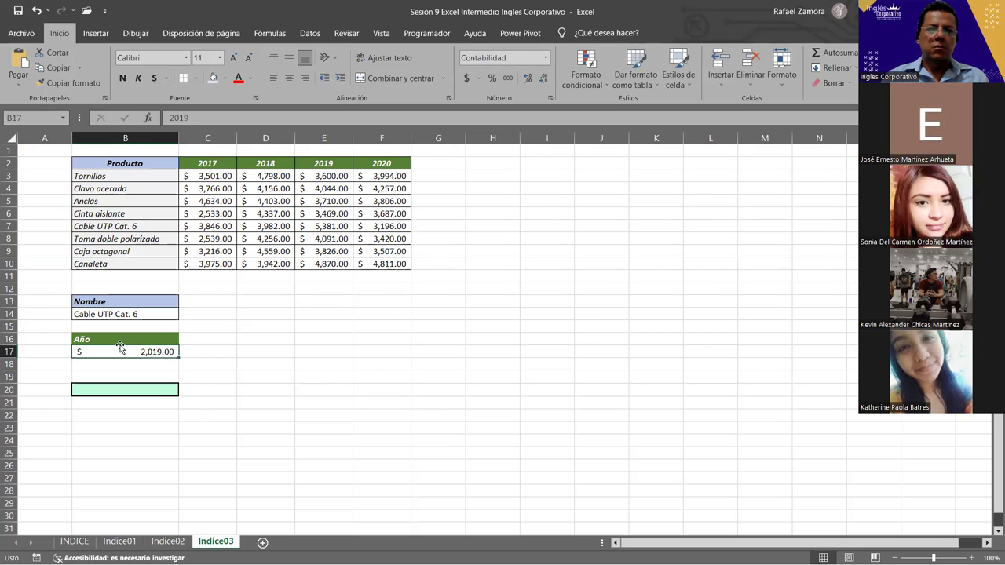
click(546, 58)
click(518, 82)
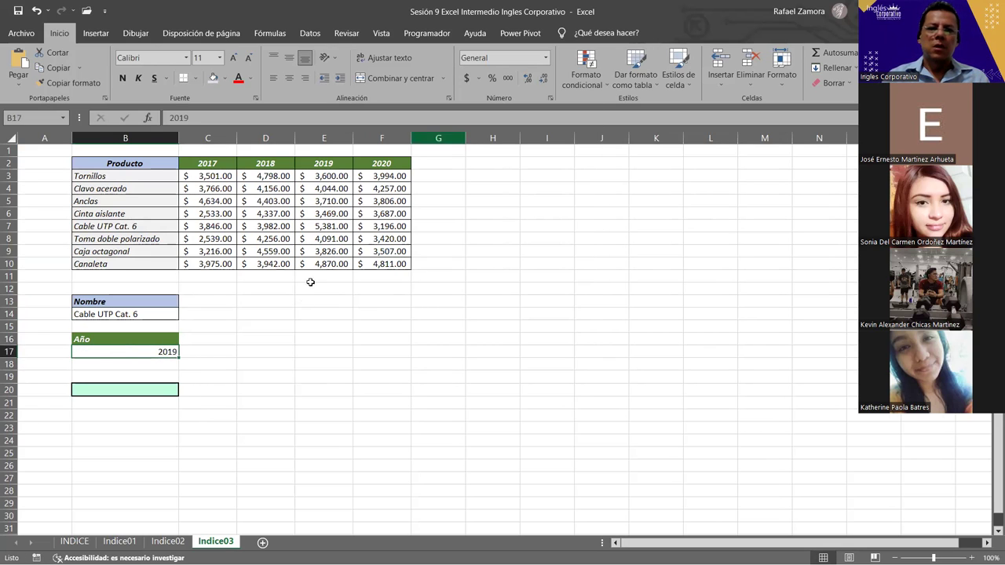
click(290, 78)
click(113, 314)
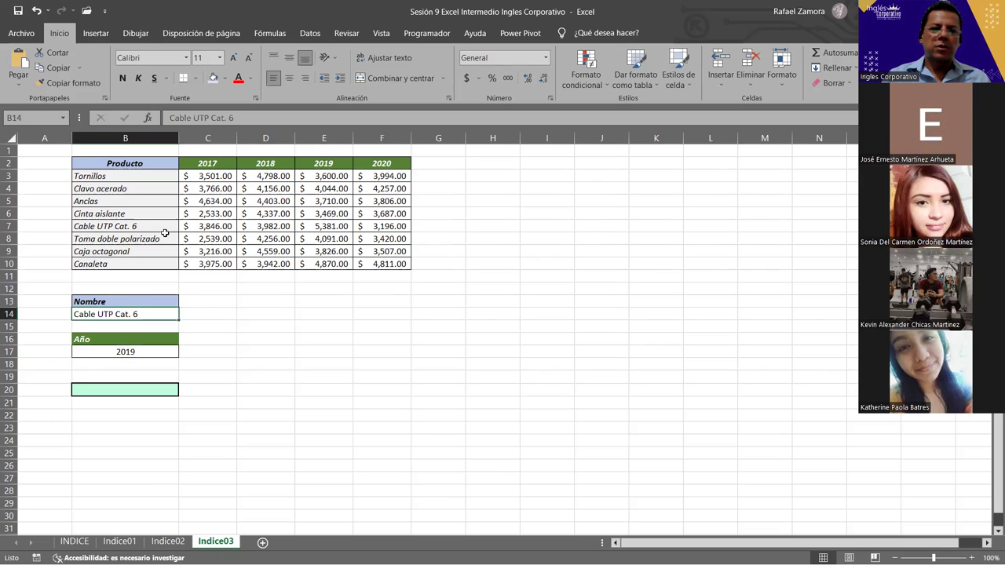
click(289, 78)
click(127, 388)
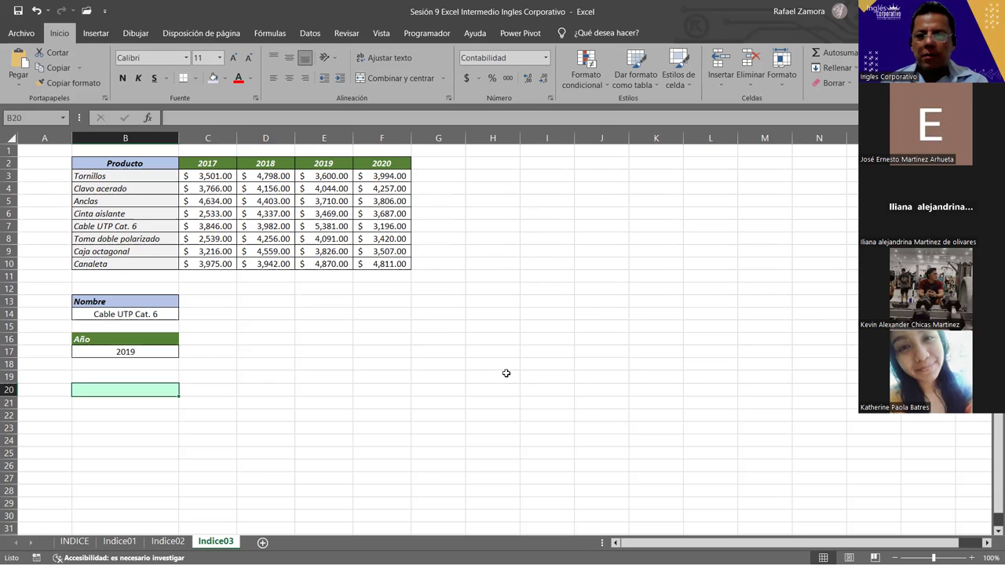
click(412, 390)
click(135, 397)
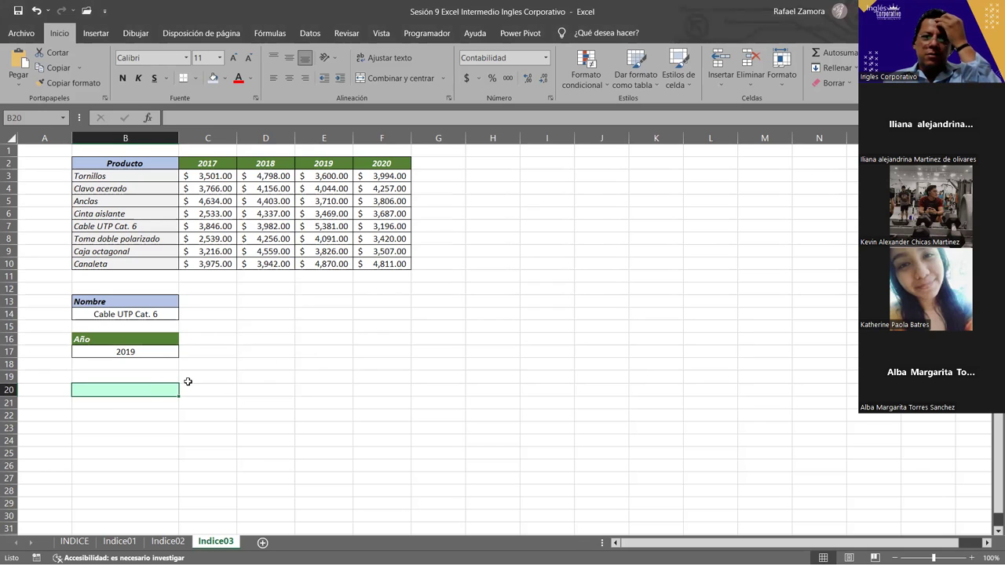
click(144, 382)
double_click(135, 389)
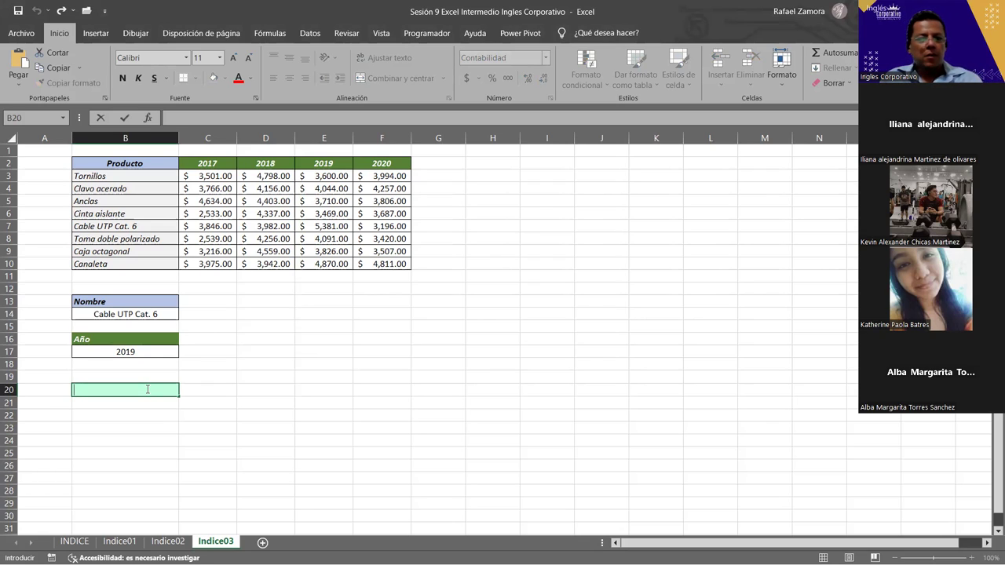
- In B20, begin =INDICE( with the 2017–2020 sales figures as the array, followed by a semicolon
text(=)
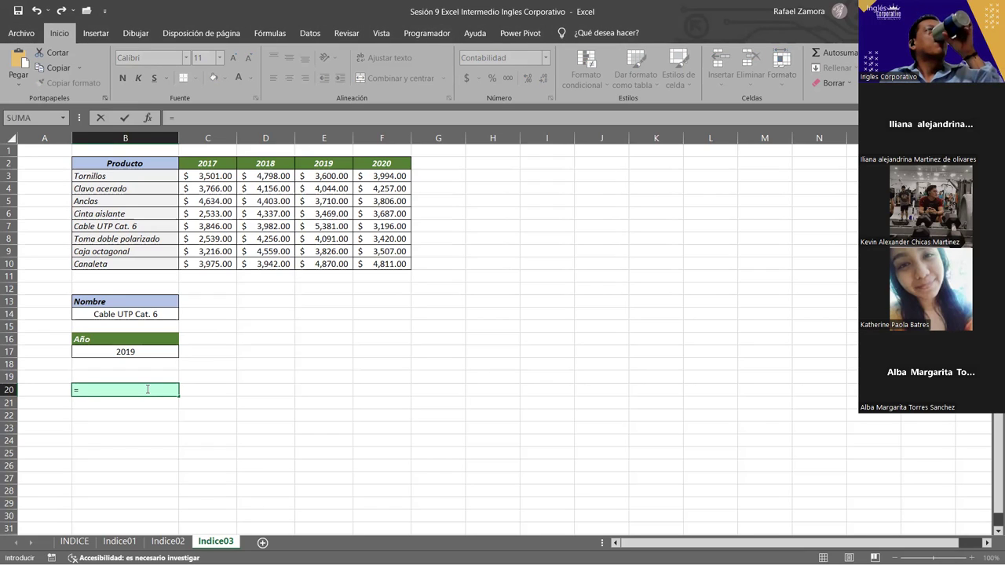
text(=)
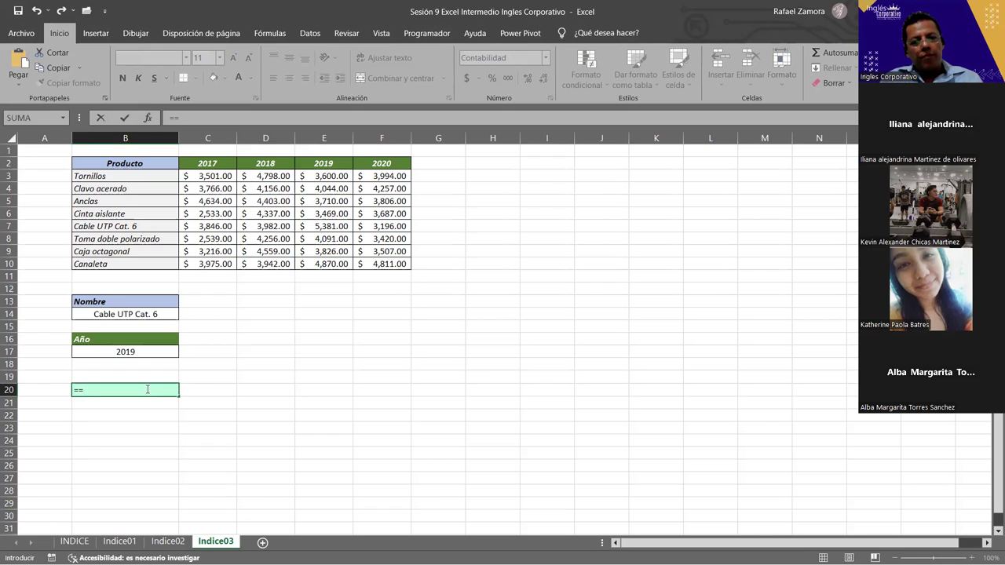
key(BackSpace)
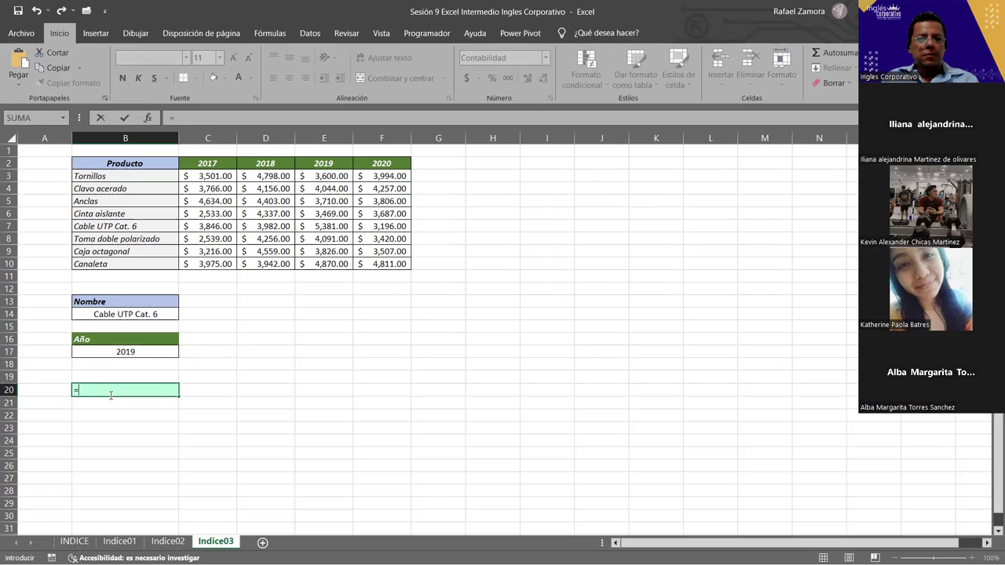
text(IN)
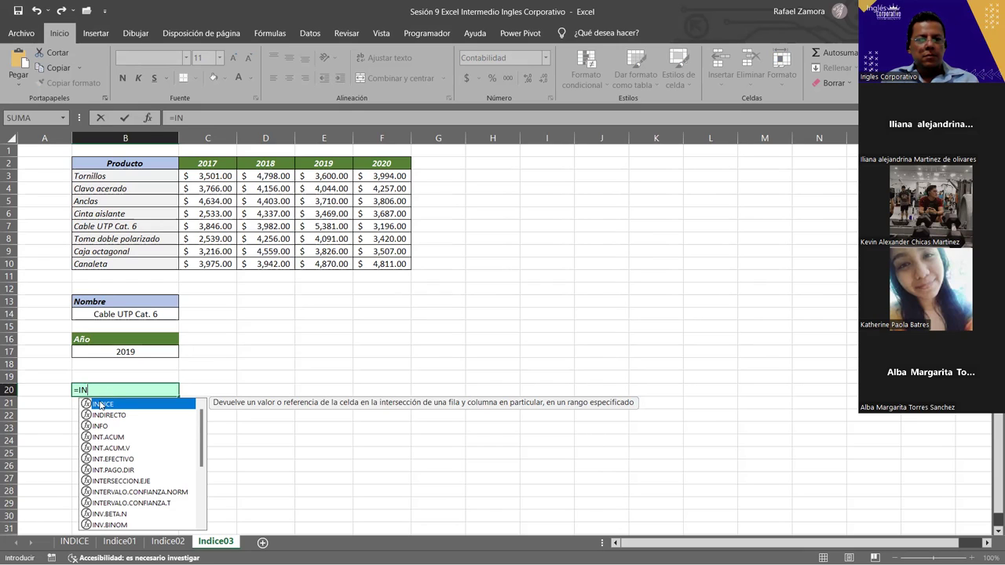
double_click(101, 402)
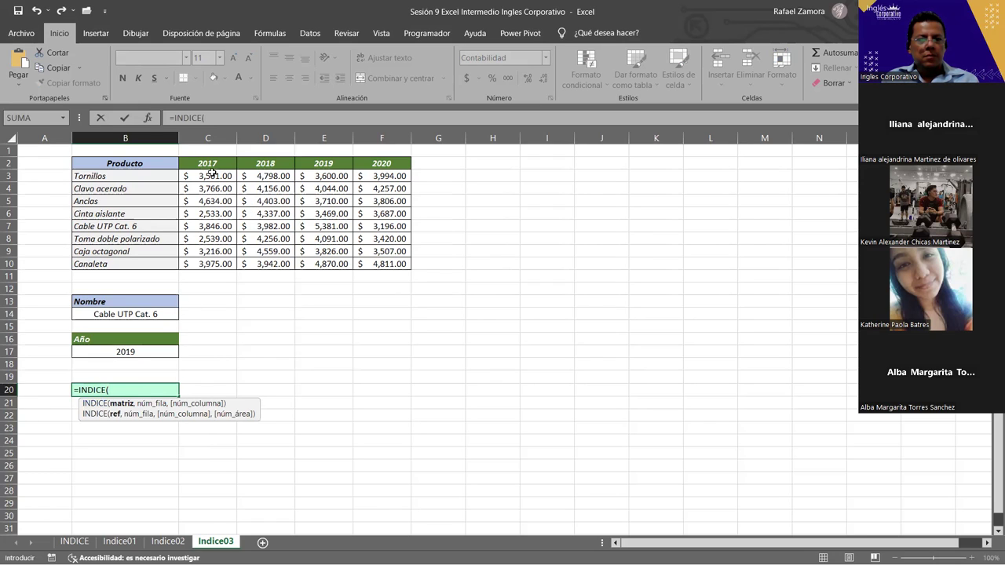
drag(210, 176, 283, 178)
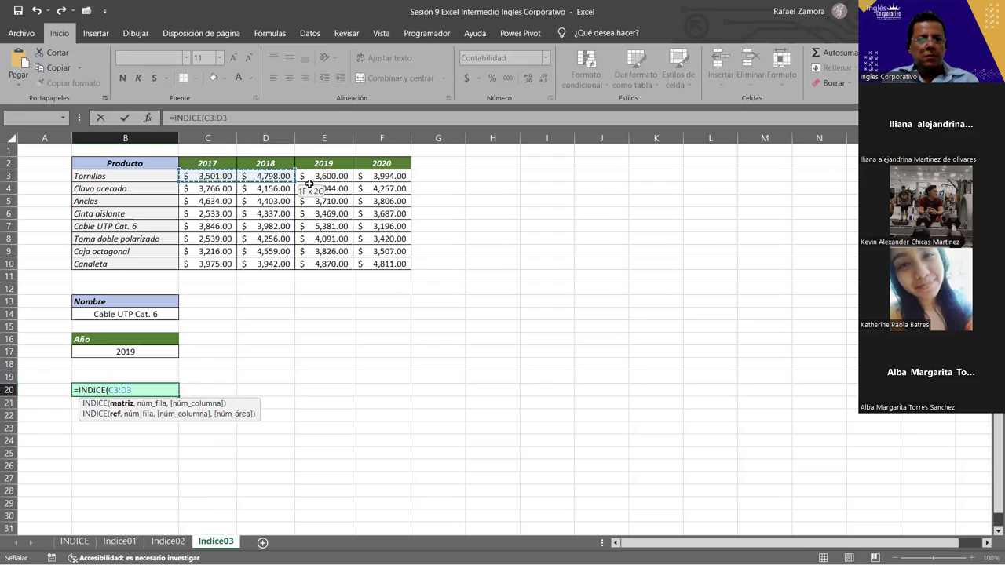
drag(378, 203, 411, 273)
text(;)
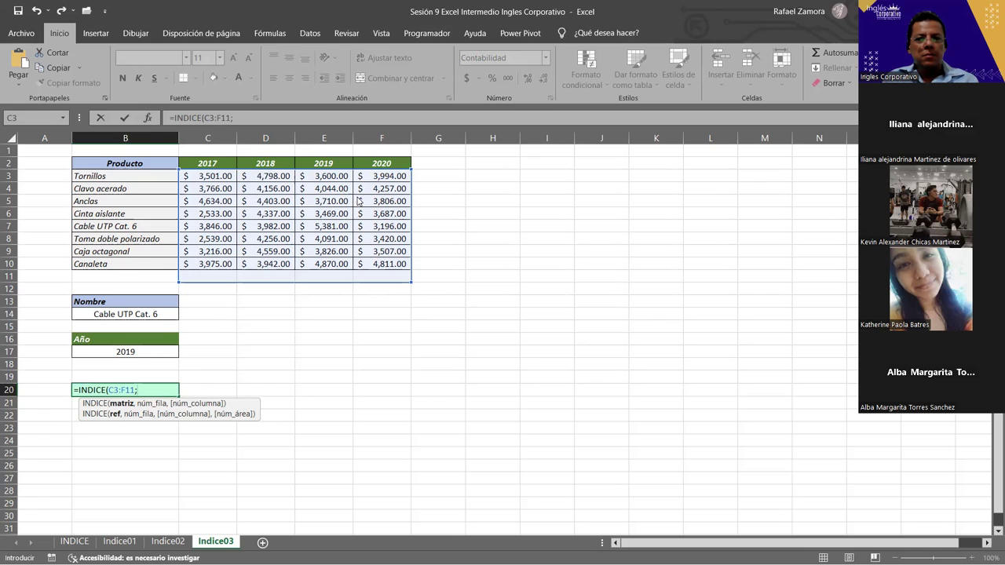
- Dismiss the formula error and replace the semicolon separator with a comma
key(Return)
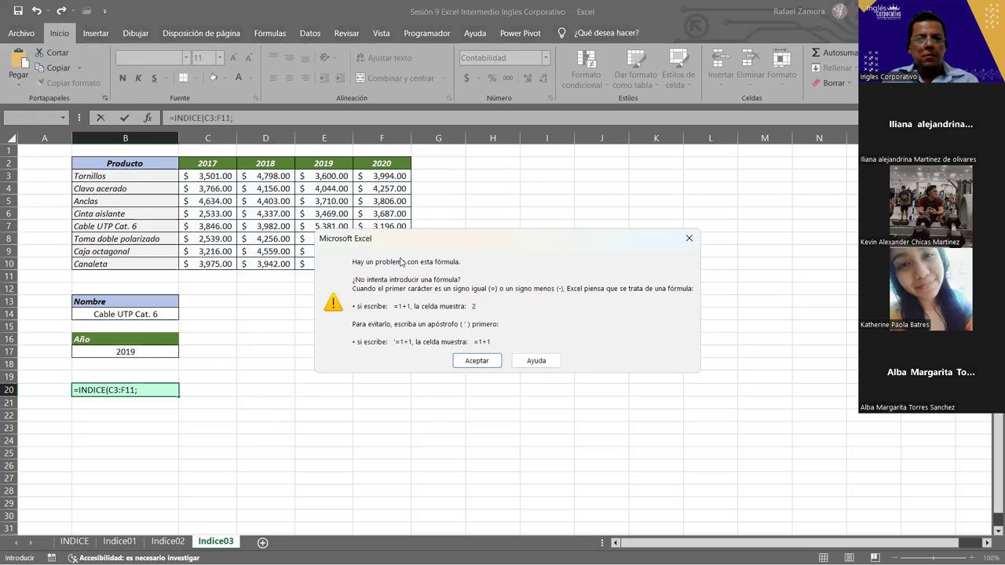
click(689, 238)
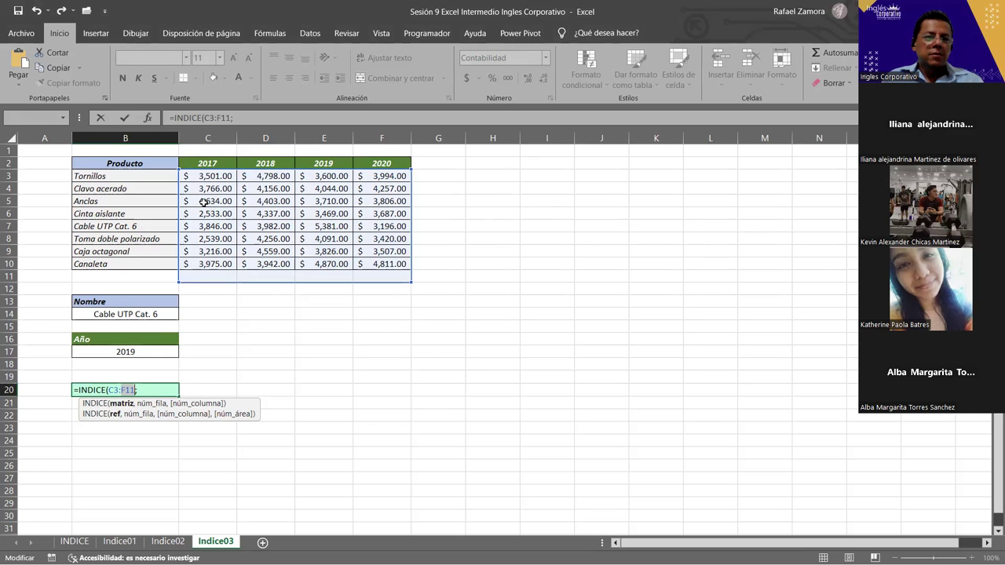
click(143, 391)
key(BackSpace)
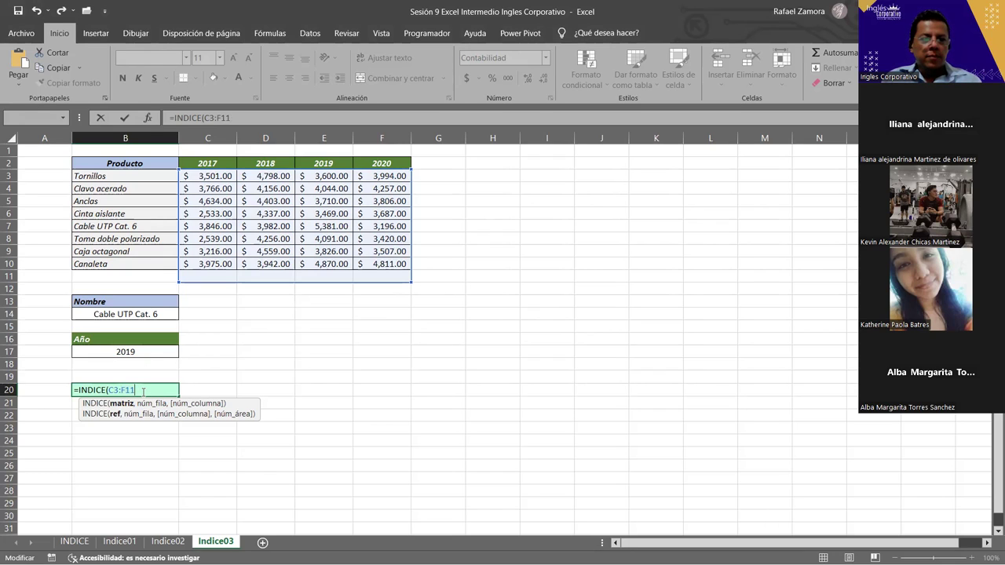
text(,)
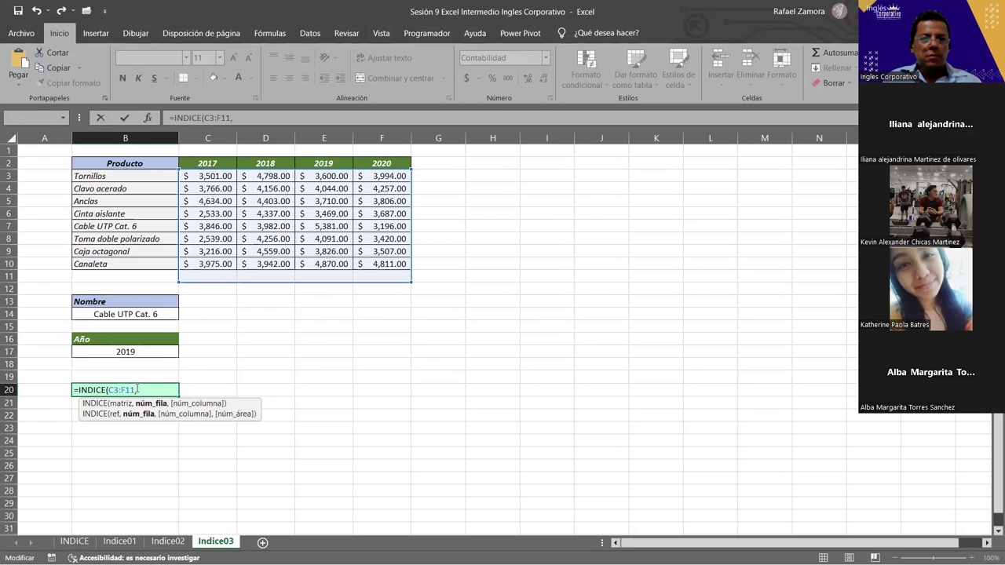
- Correct the range to C3:F10 and finish with row 7, column 3, returning $4,794.00
click(135, 390)
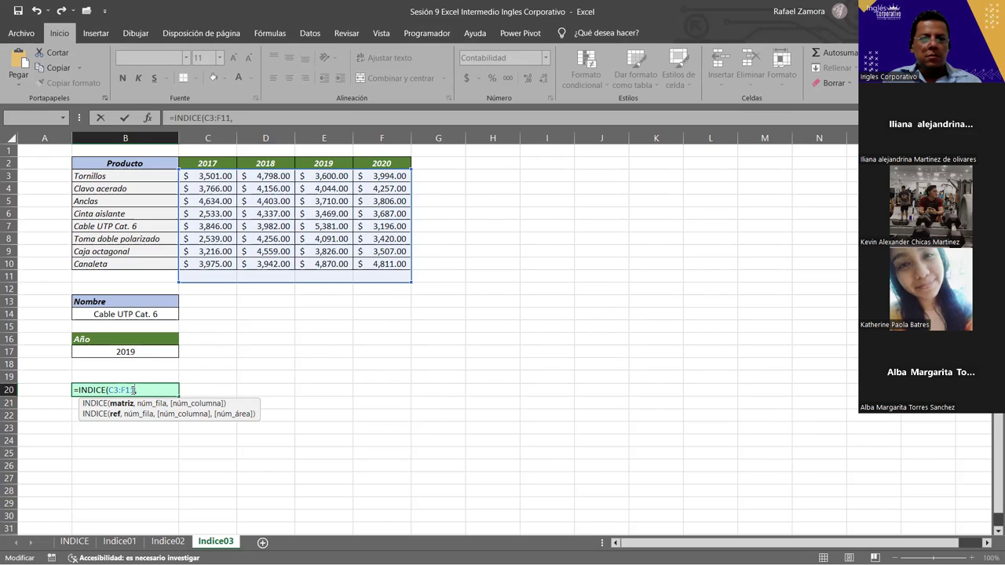
key(BackSpace)
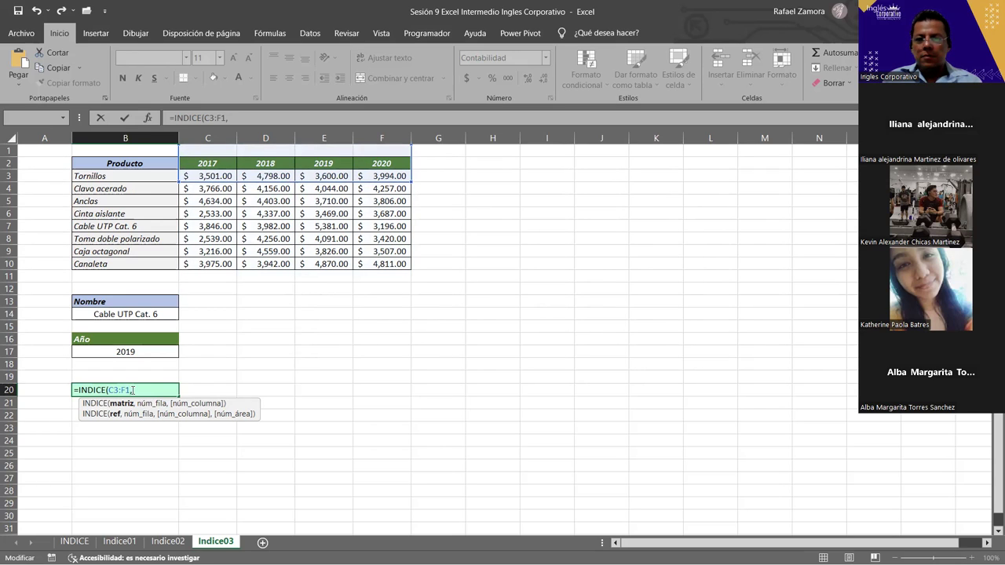
text(0)
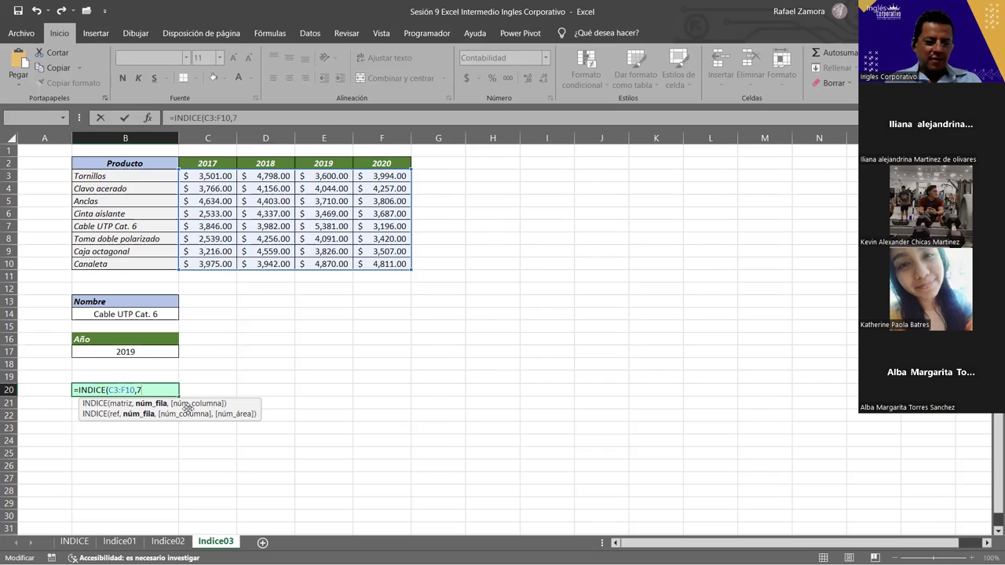
text(,)
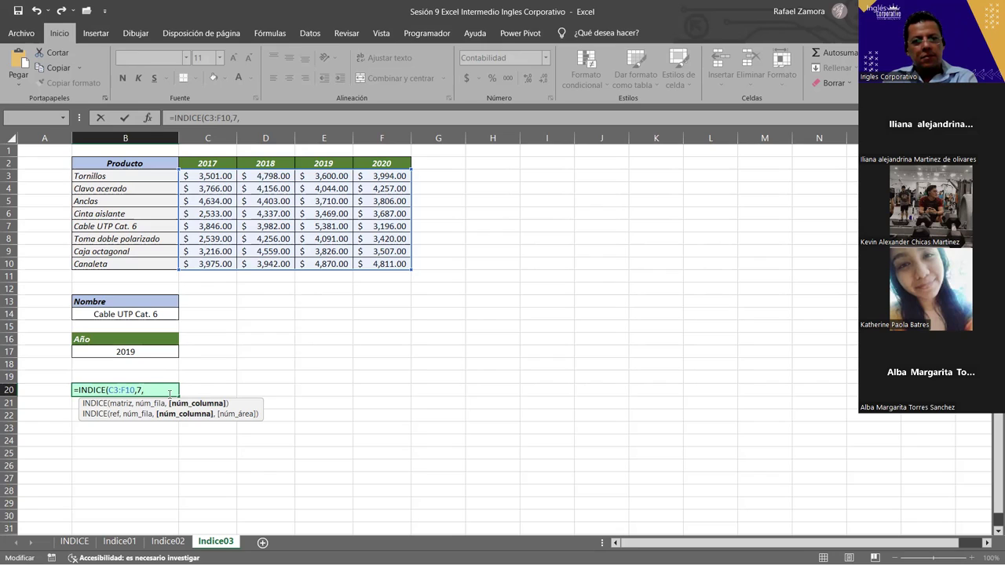
text(3)
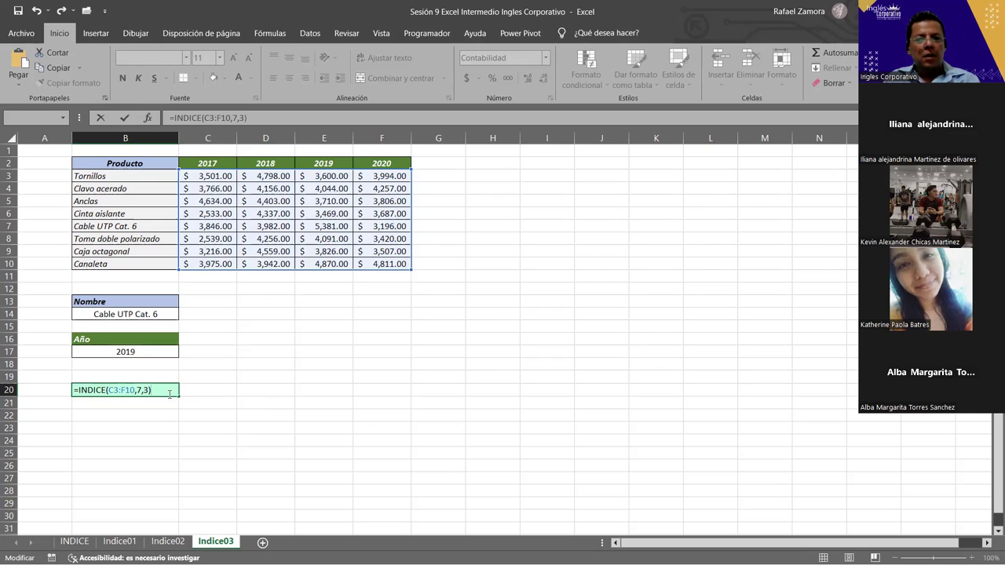
key(Return)
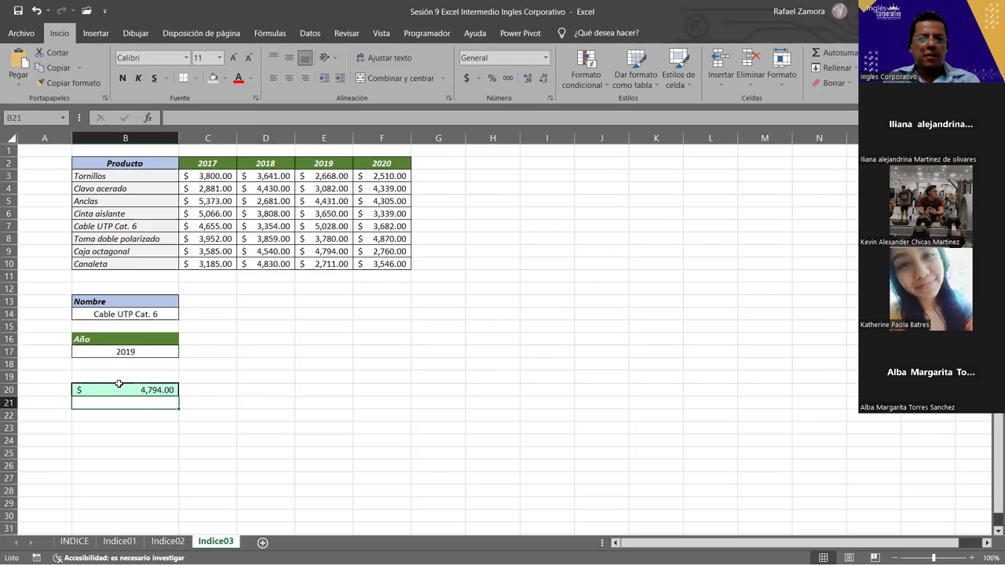
- Change B20's INDICE row argument from 7 to 5, returning $4,582.00 for Cable UTP Cat. 6
click(154, 390)
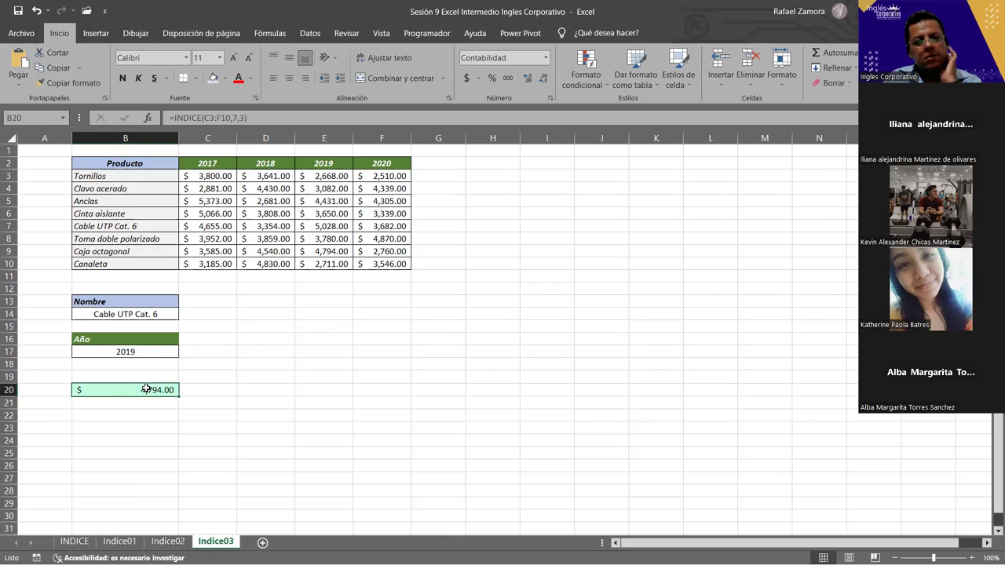
double_click(146, 389)
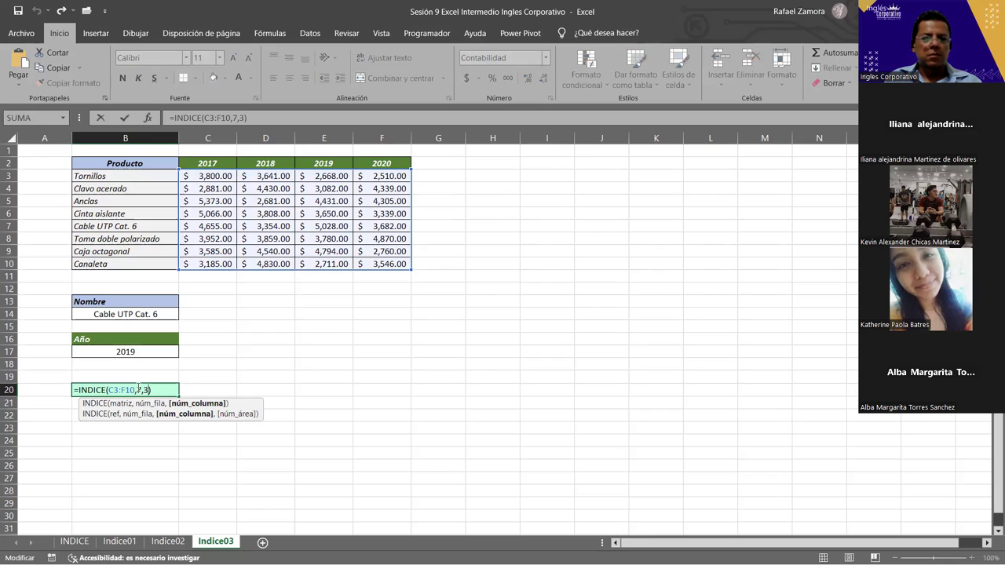
click(139, 390)
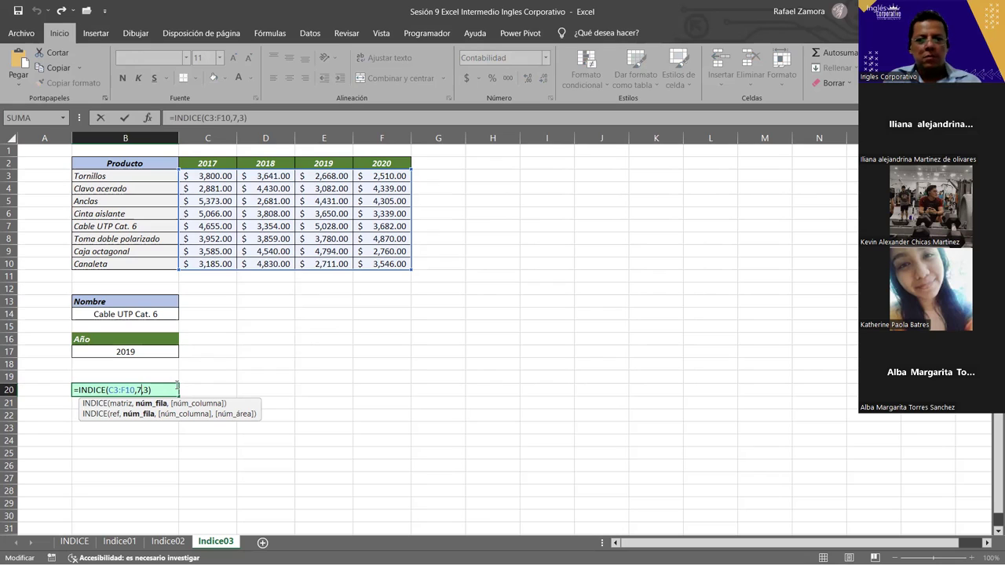
key(BackSpace)
text(5)
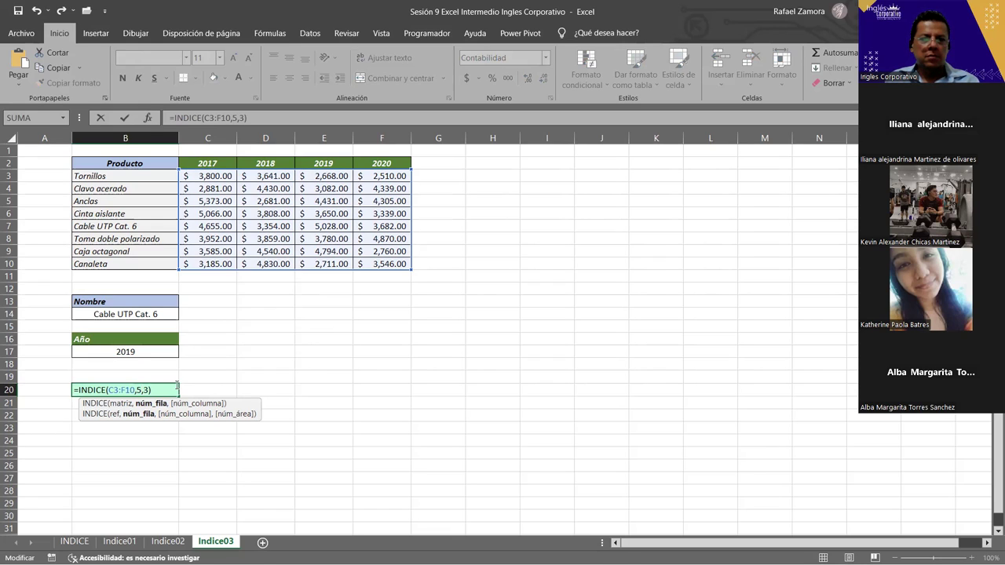
key(Return)
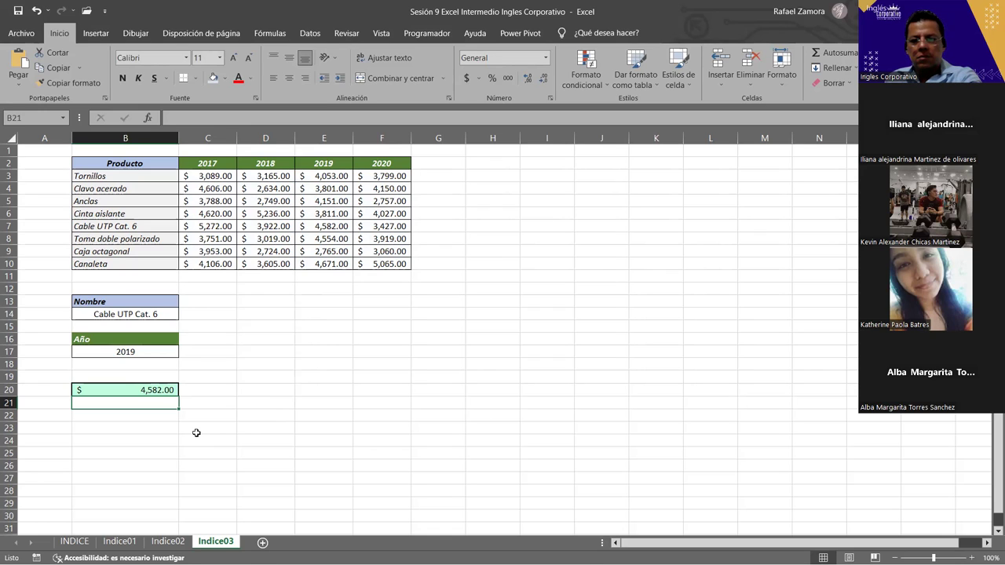
- Clear B20's INDICE formula, then restore it with undo
key(F9)
key(F9)
click(165, 392)
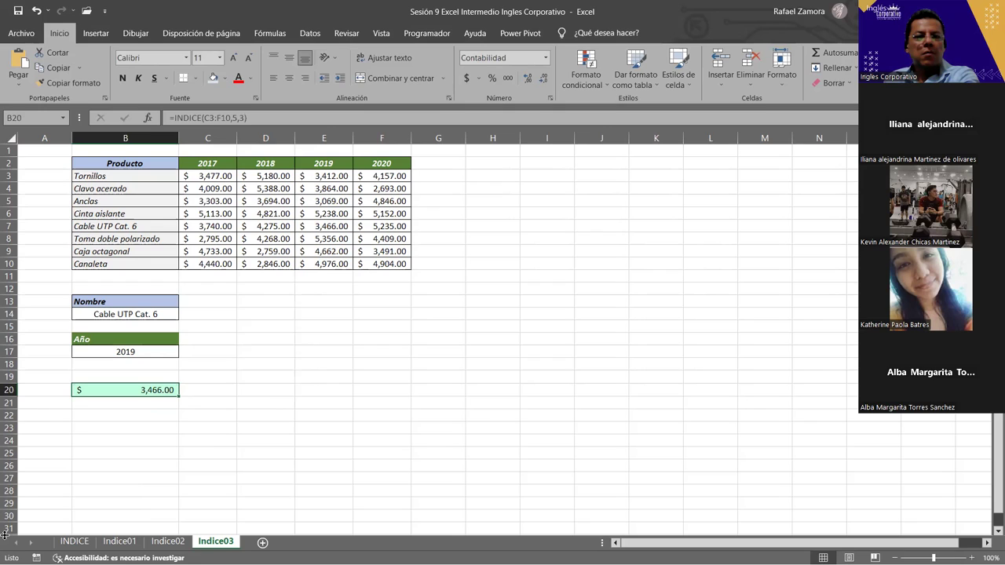
key(Delete)
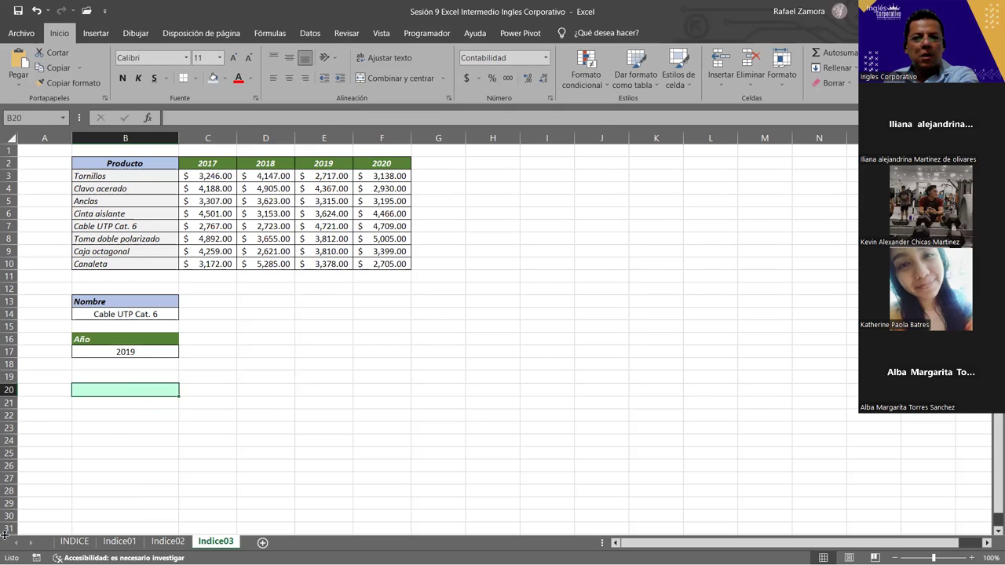
key(ctrl+z)
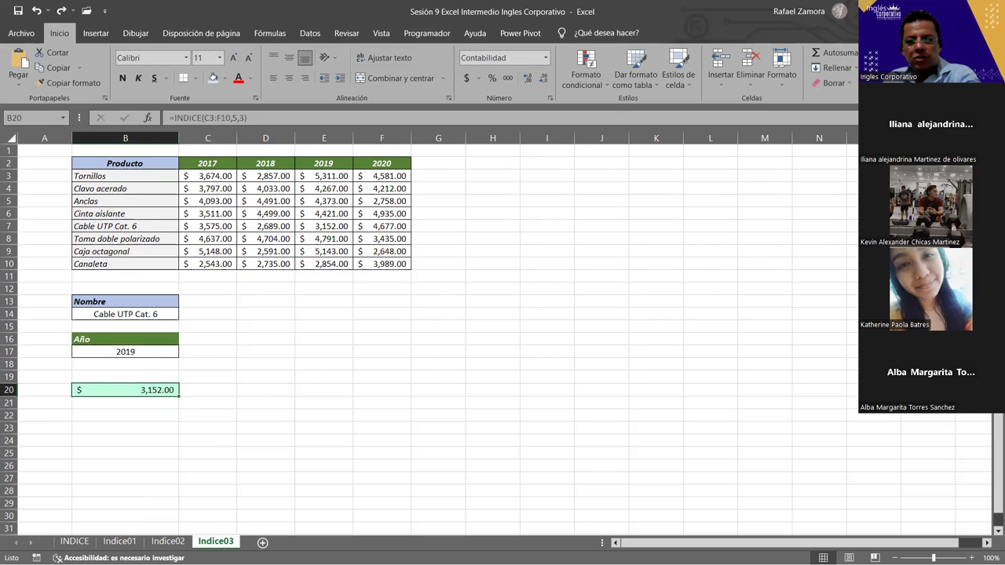
key(Down)
key(Down)
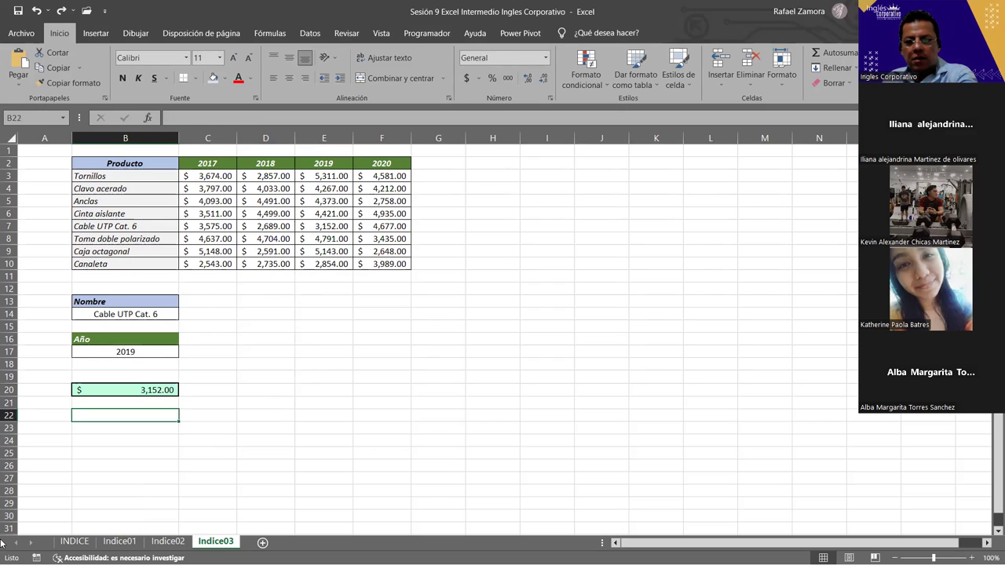
- Recalculate the random sales four more times, with B20 ending at $2,749.00
key(F9)
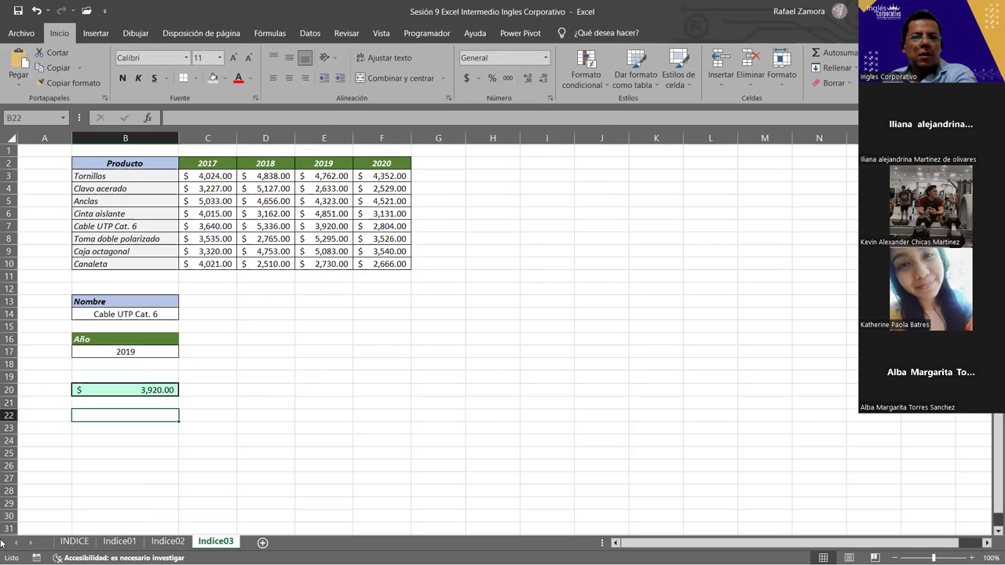
key(F9)
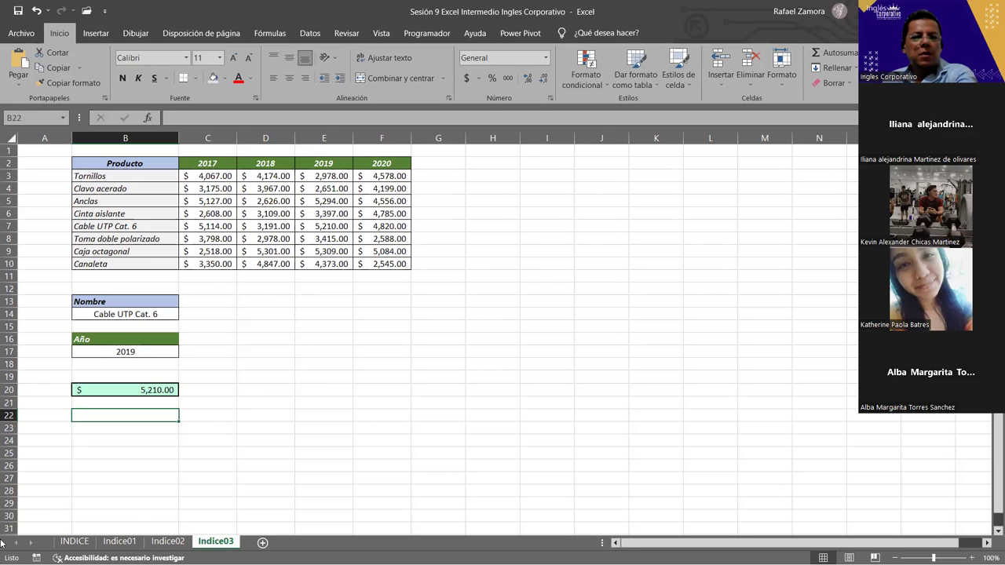
key(F9)
key(F9)
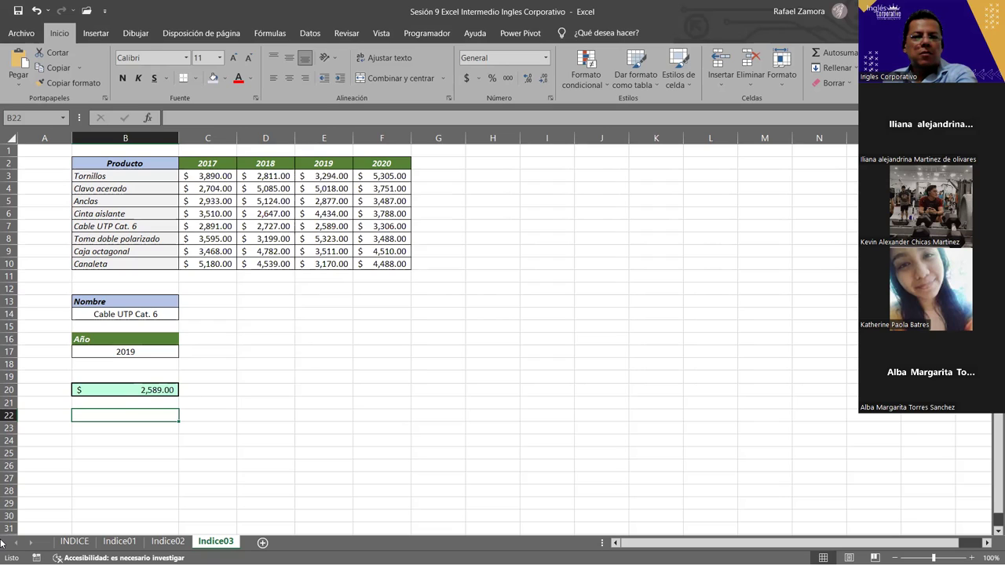
key(F9)
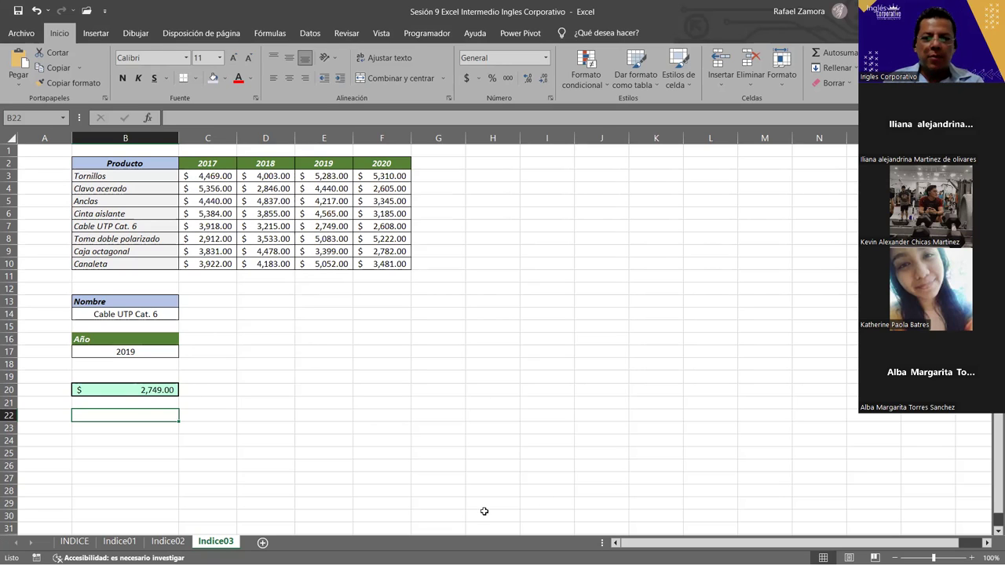
click(436, 518)
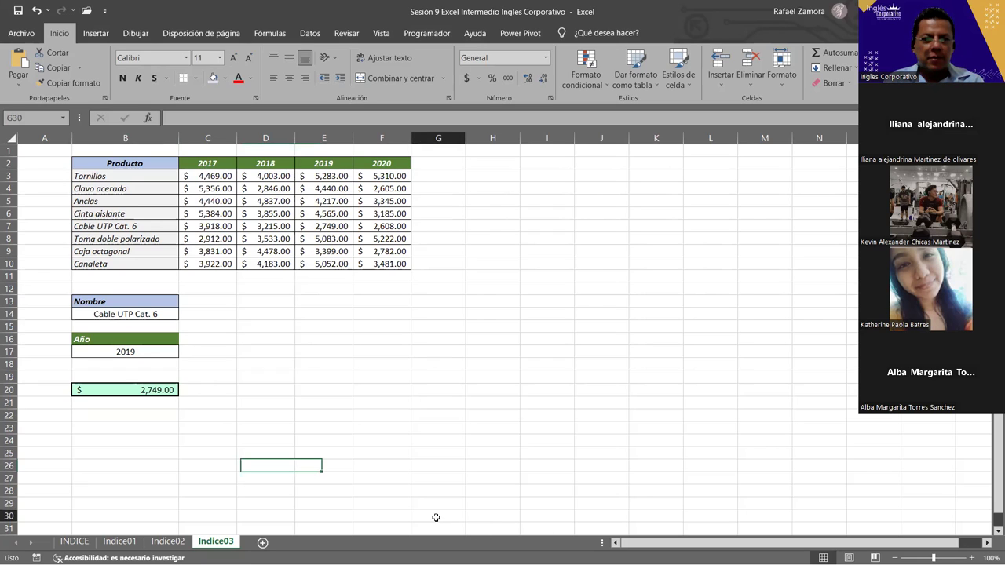
click(333, 376)
click(279, 336)
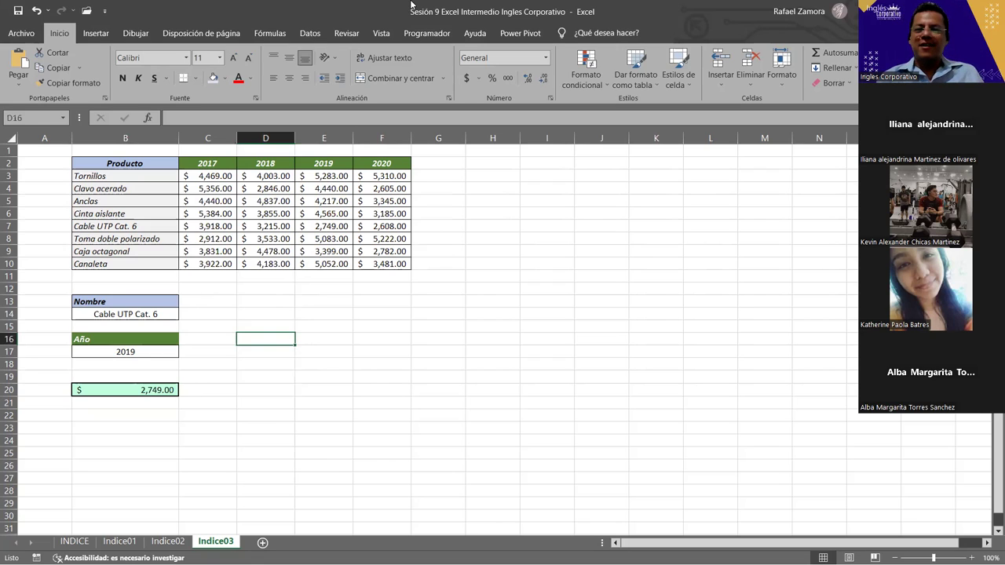
click(336, 369)
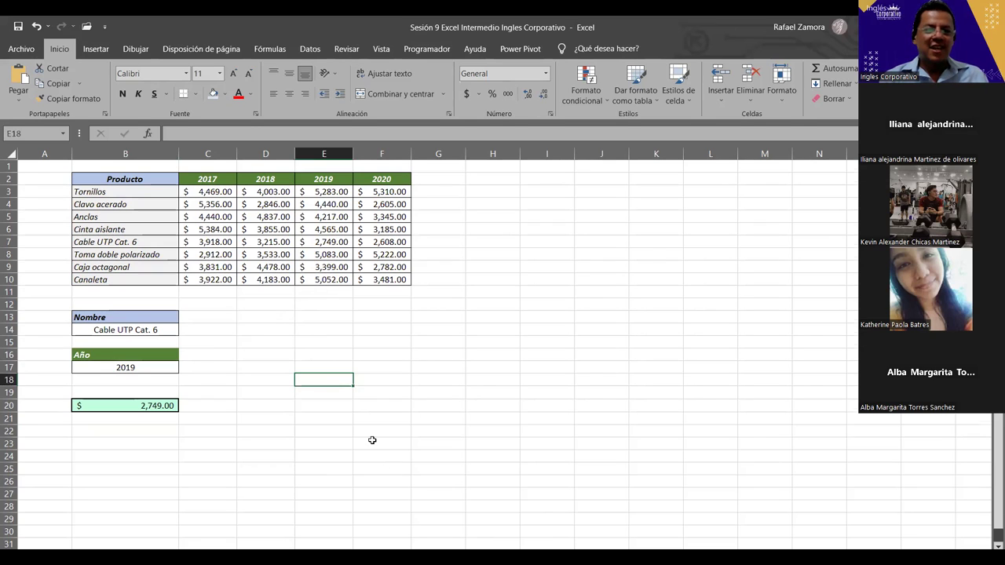
click(372, 440)
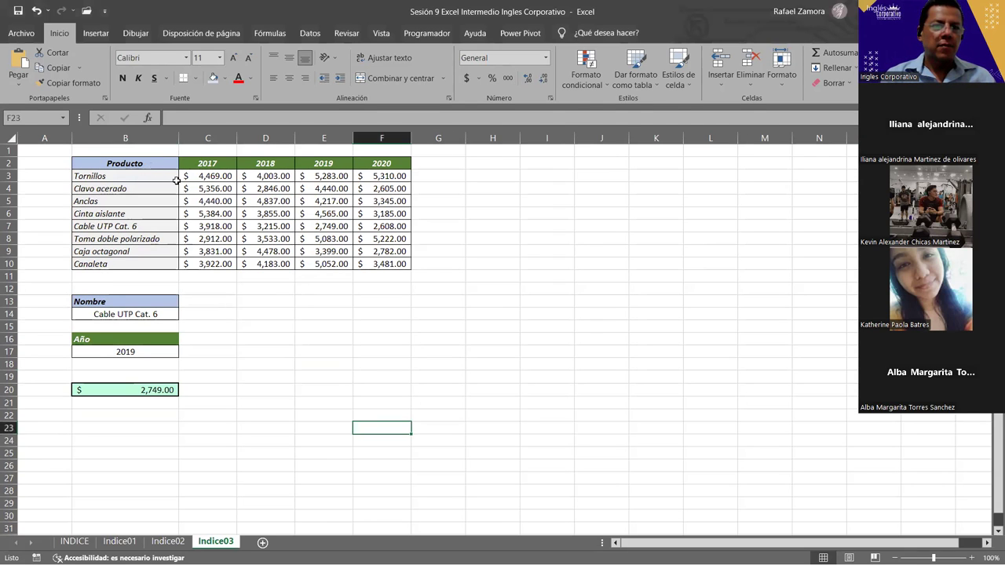
- Select the sales table B2:F10, undoing a stray 1 typed over the Producto header
drag(153, 170, 408, 266)
text(1)
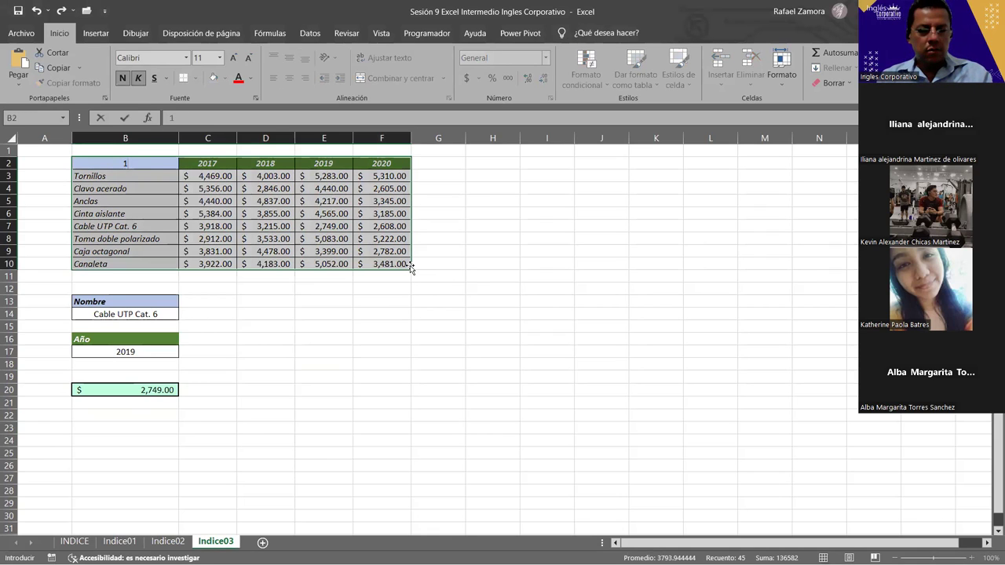
key(ctrl+1)
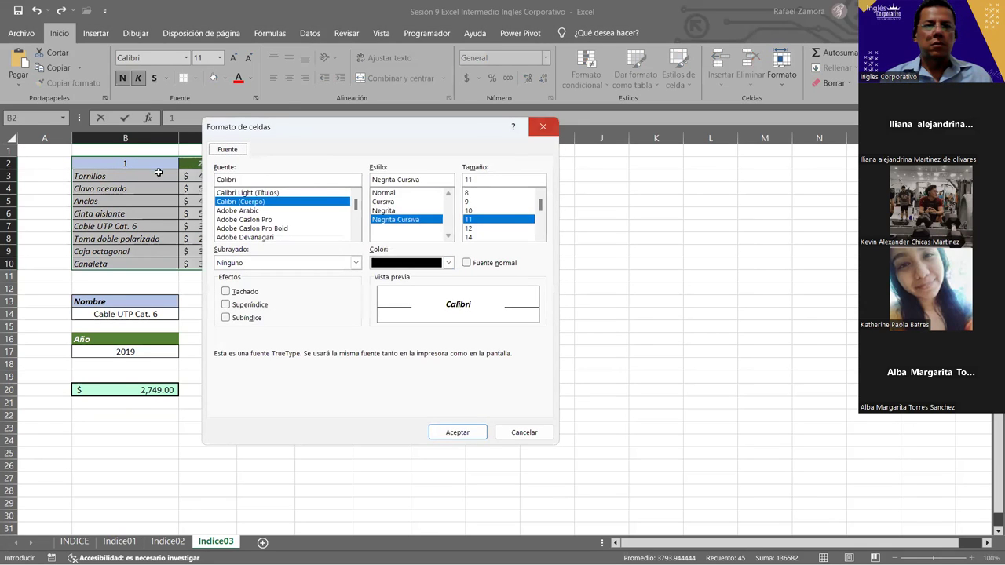
key(Escape)
drag(149, 165, 370, 266)
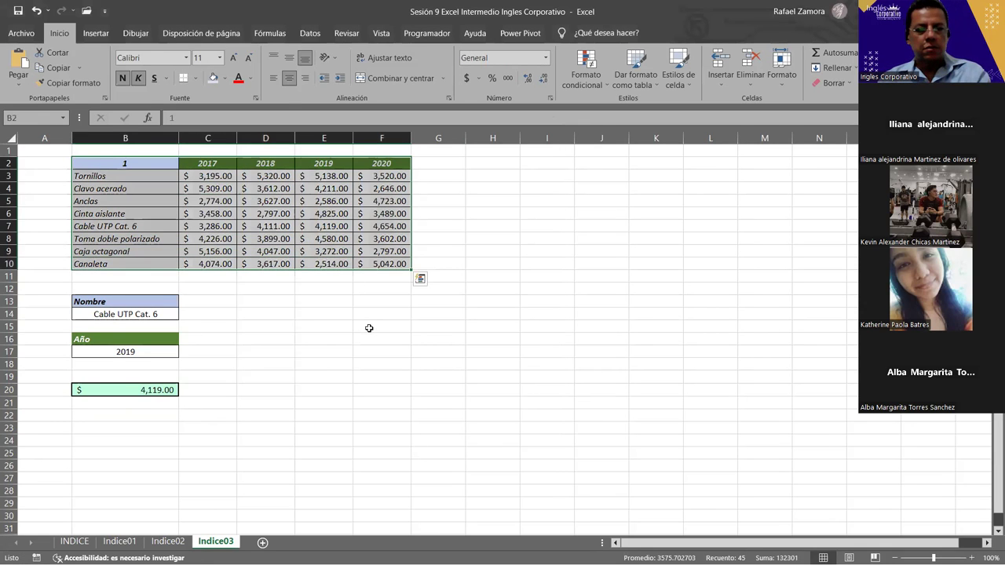
key(ctrl+z)
- Give B2:F10 a red double-line outline border through Format Cells
mouse_move(143, 163)
mouse_down()
mouse_move(327, 123)
mouse_move(391, 256)
mouse_up()
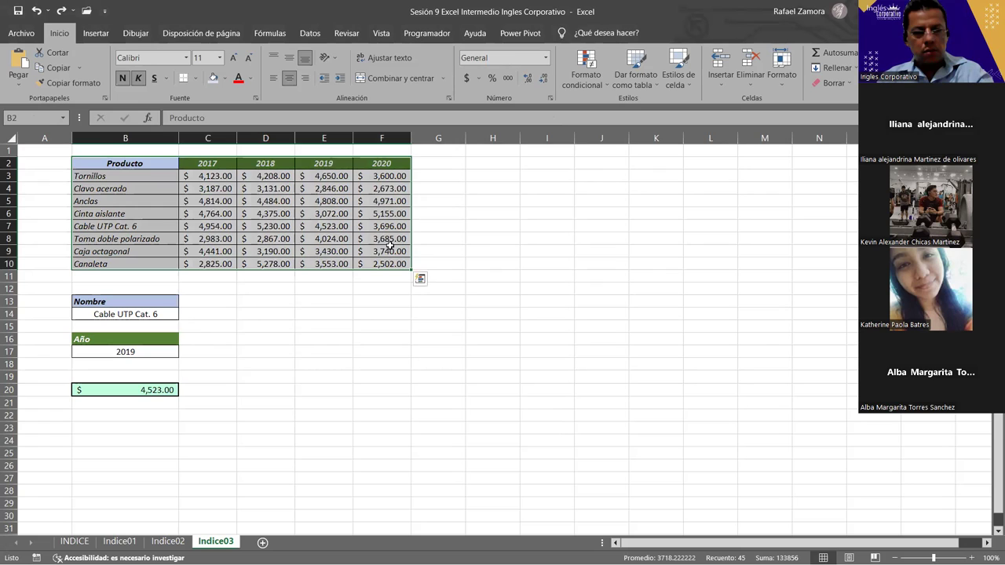
key(ctrl+1)
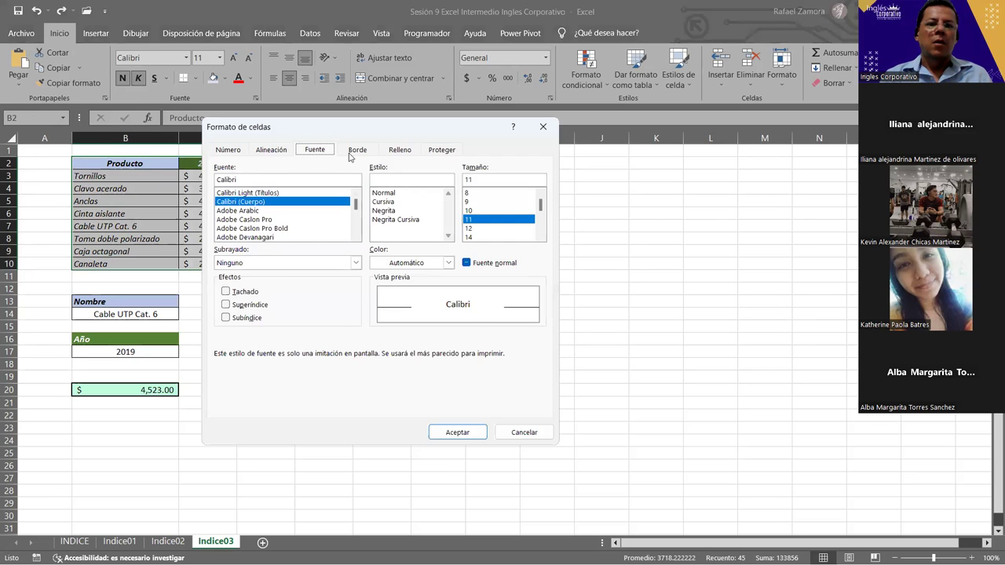
click(350, 153)
click(284, 257)
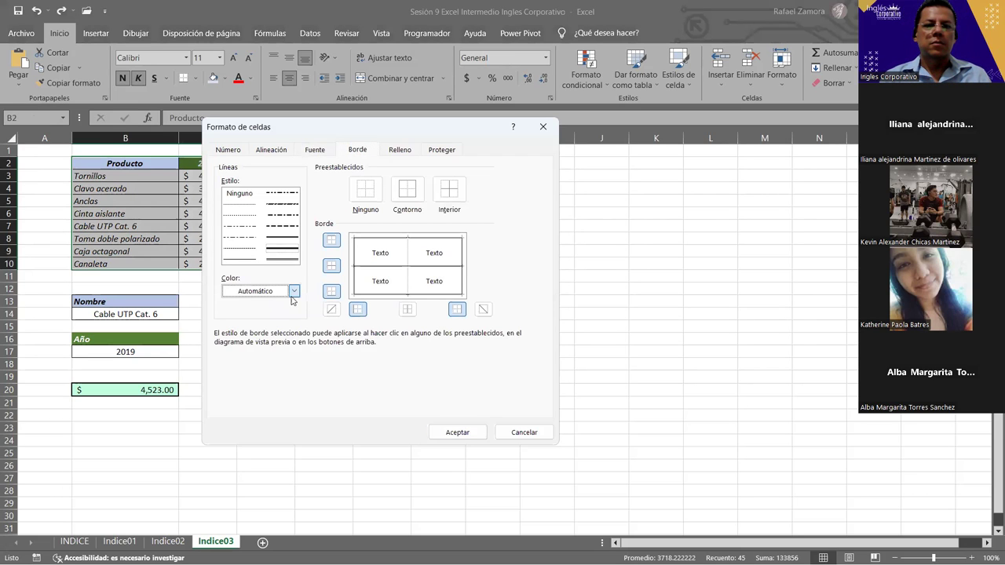
click(293, 293)
click(238, 406)
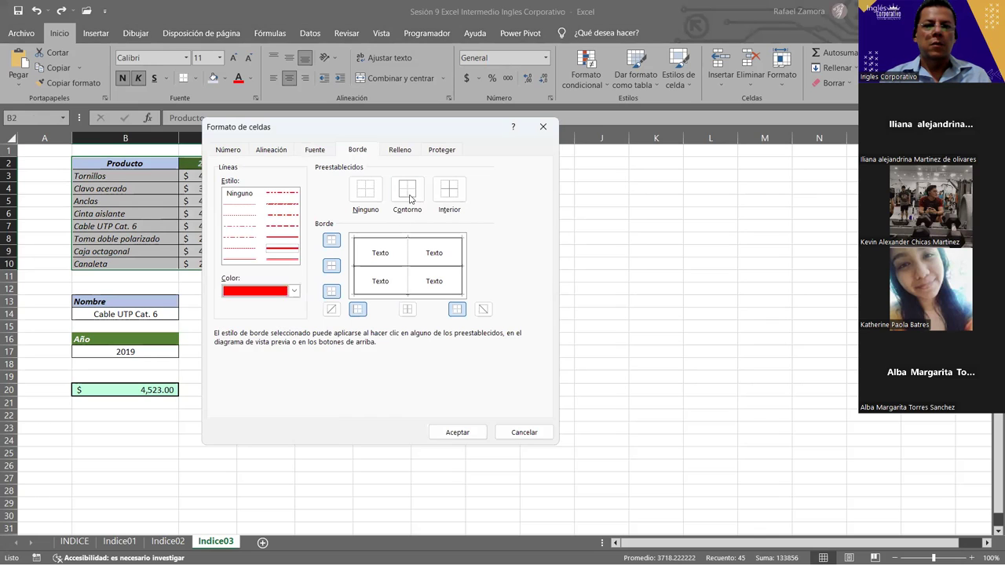
click(407, 189)
click(469, 432)
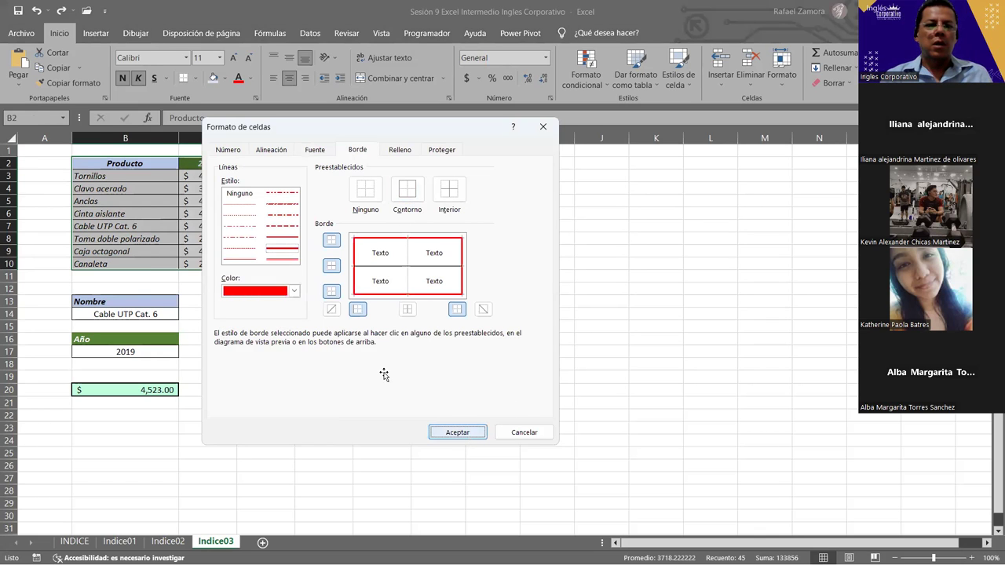
click(380, 373)
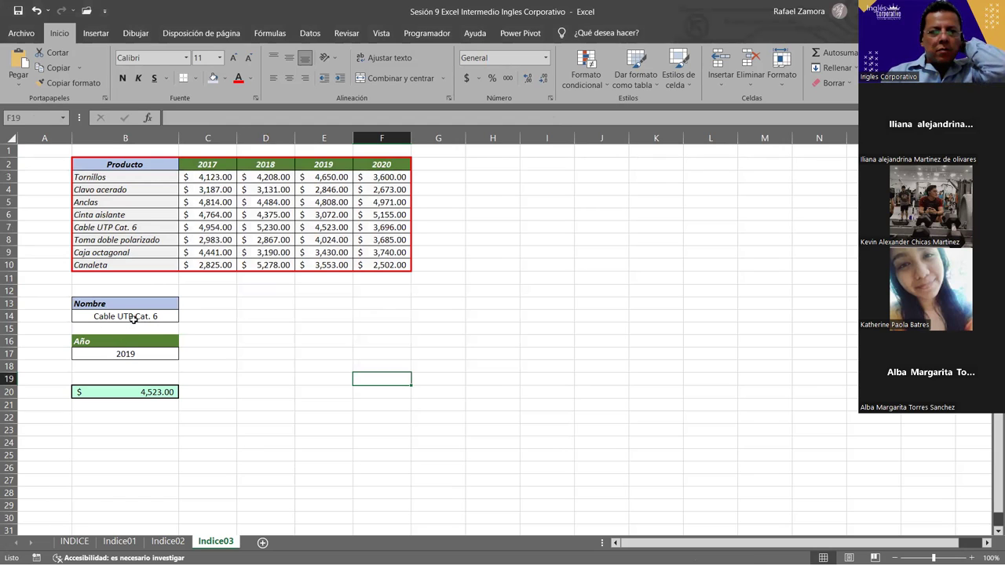
- Change the product name in B14 to Canaleta
click(132, 319)
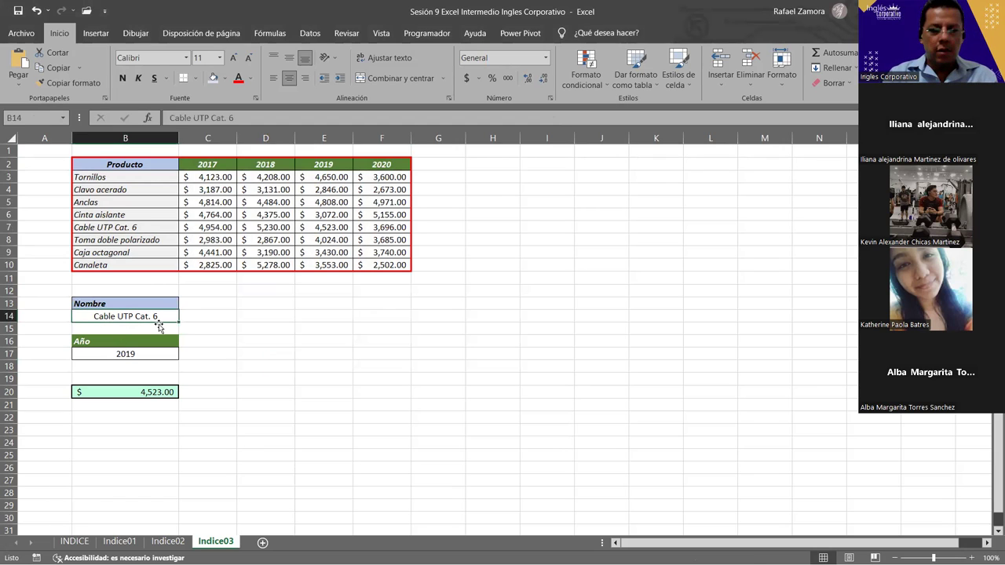
text(caNALETA)
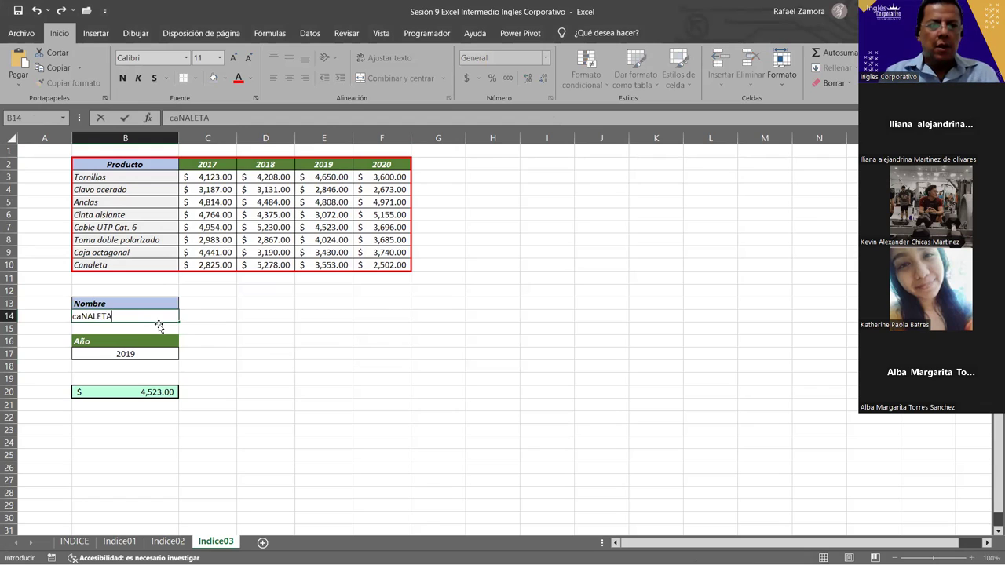
key(ctrl+Return)
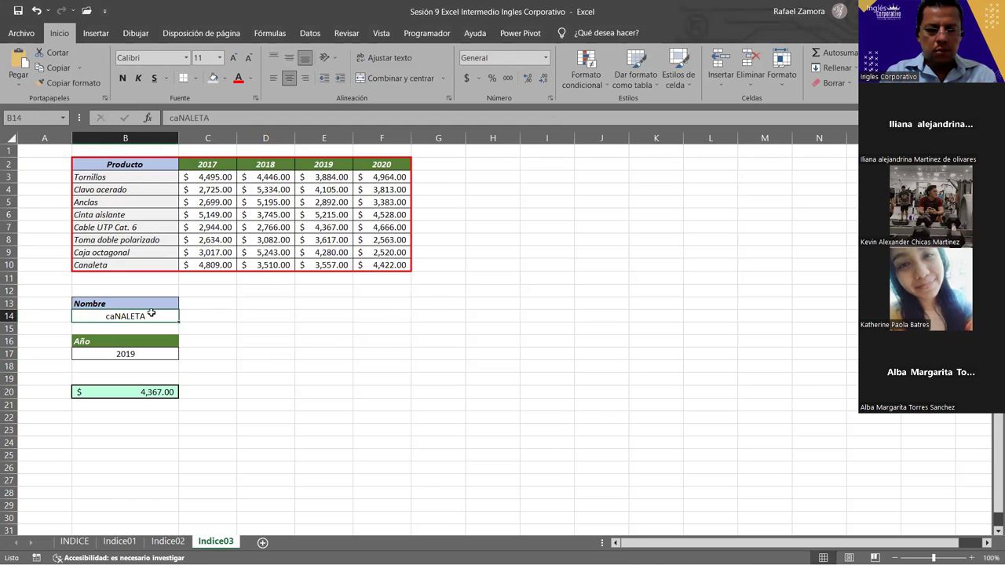
text(Canaleta)
click(151, 354)
- Enter 2020 as the year in B17 and clear the old result from B20
text(2020)
key(Return)
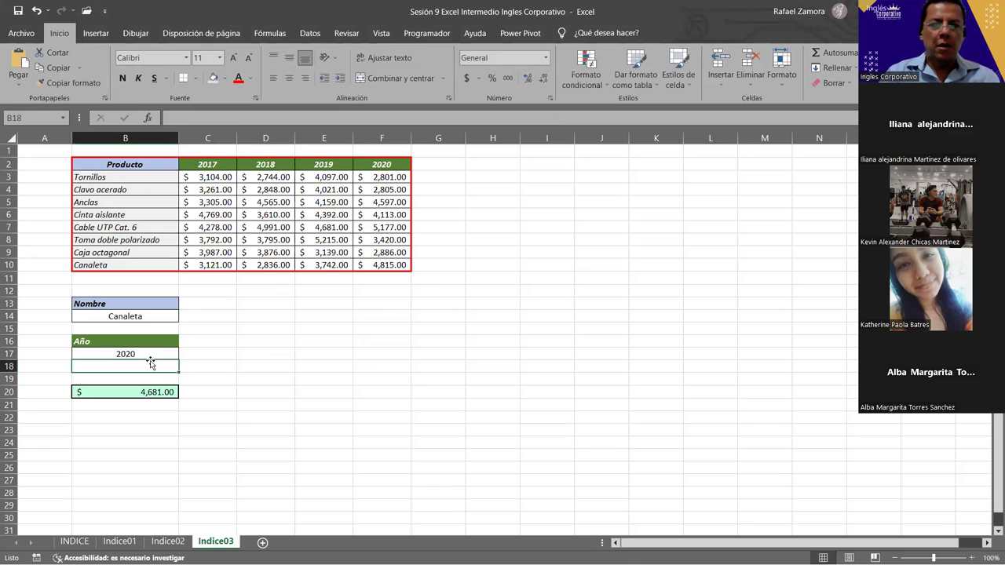
click(151, 397)
key(Delete)
click(342, 415)
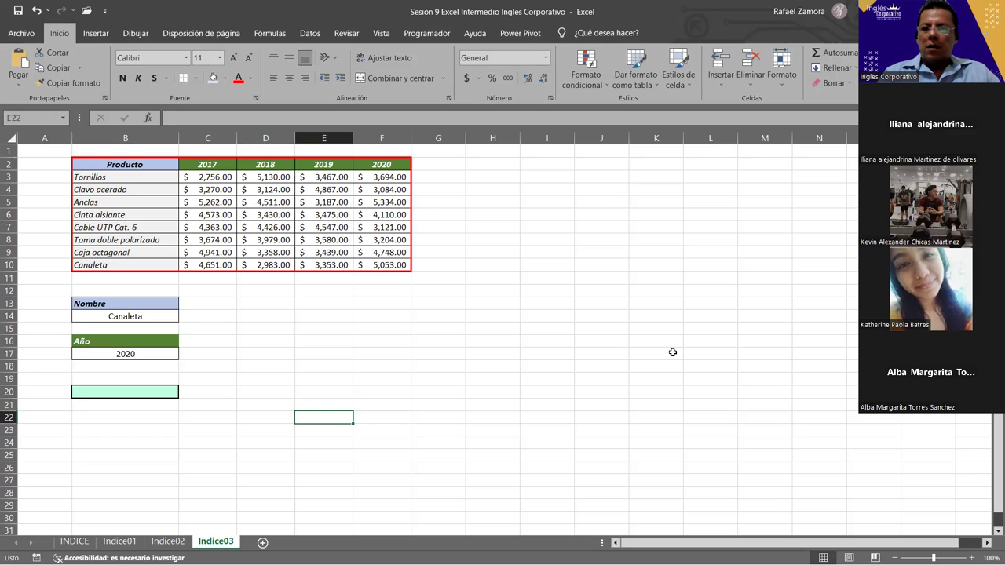
drag(582, 331, 586, 341)
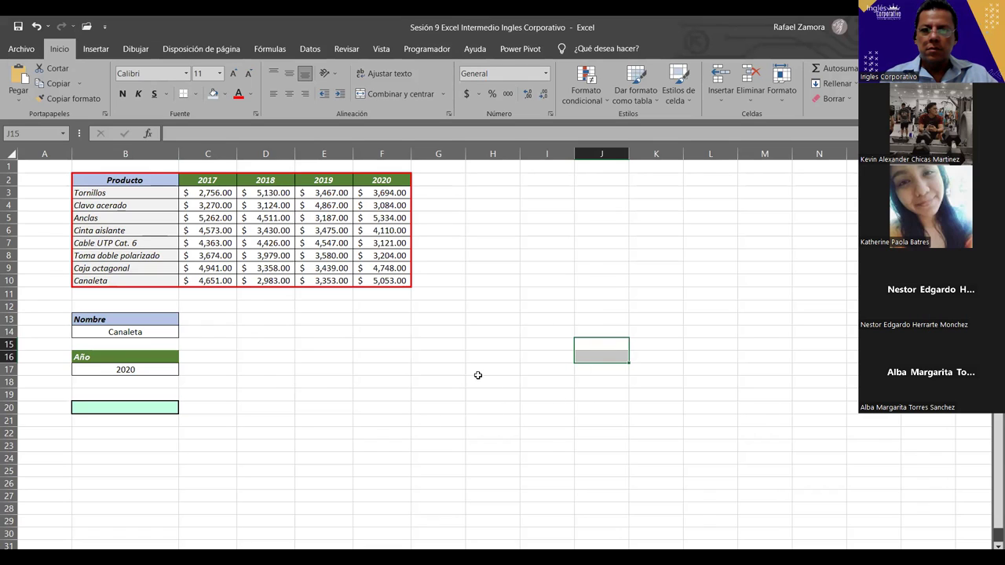
click(476, 372)
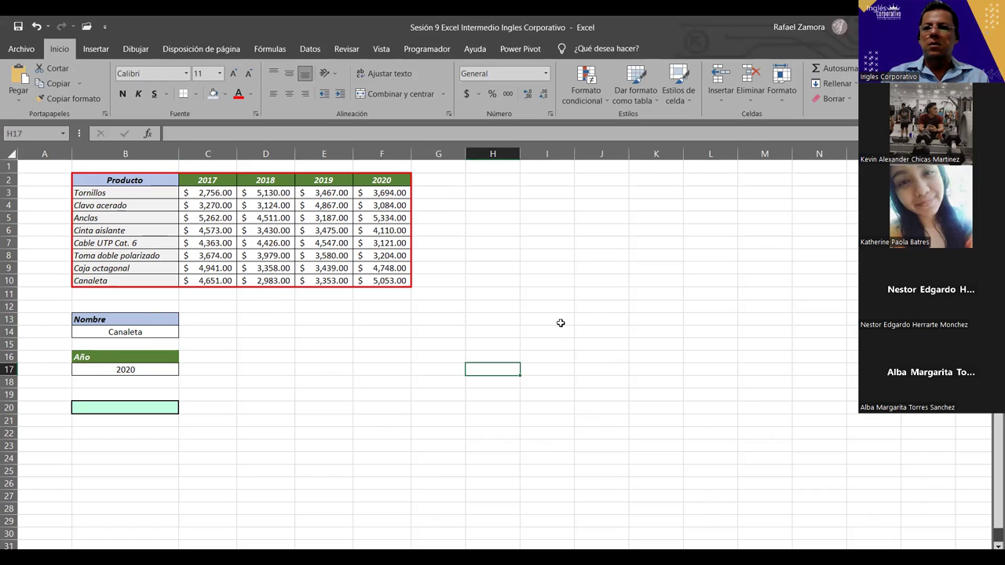
click(372, 384)
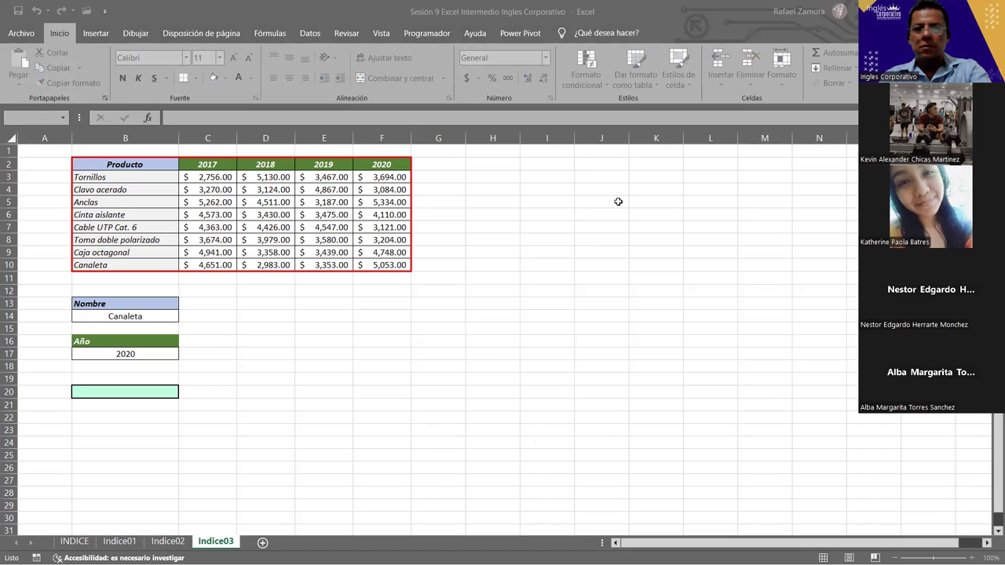
click(366, 352)
click(410, 383)
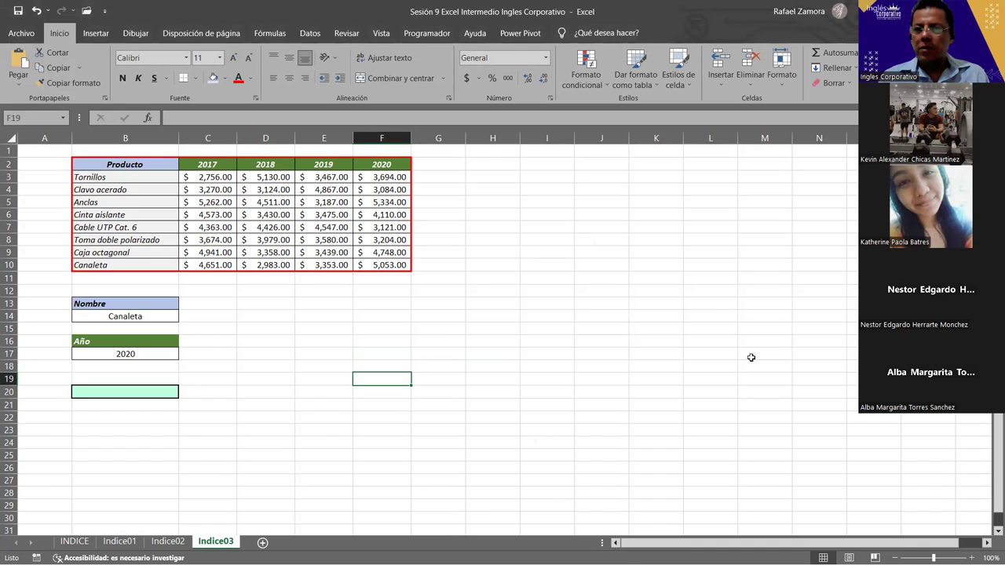
click(614, 312)
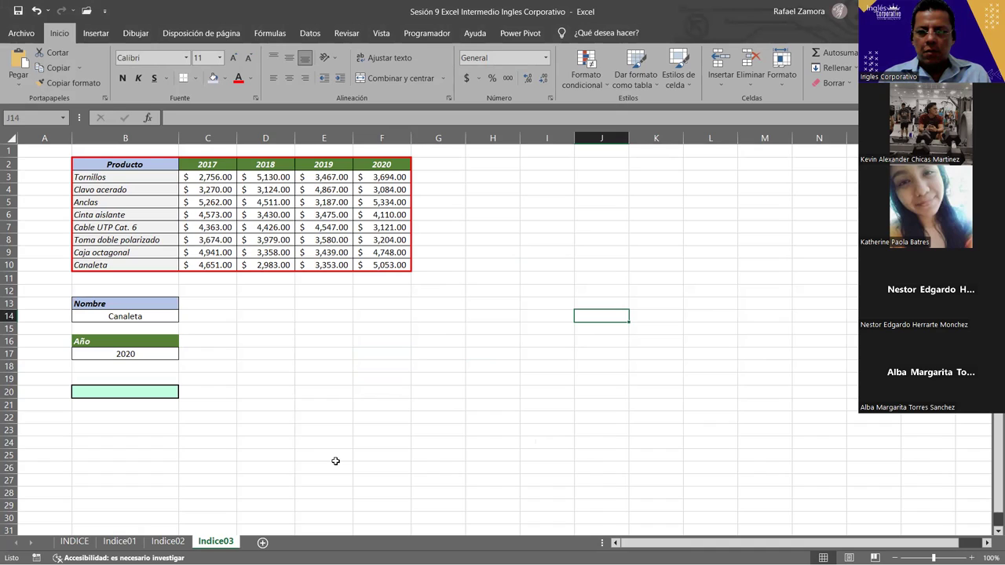
click(437, 361)
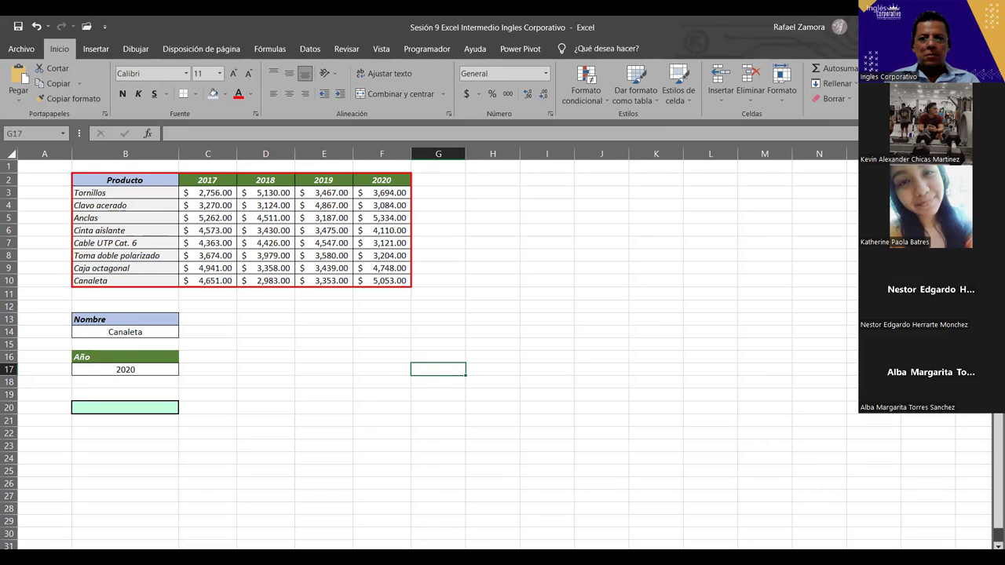
double_click(119, 408)
text(=)
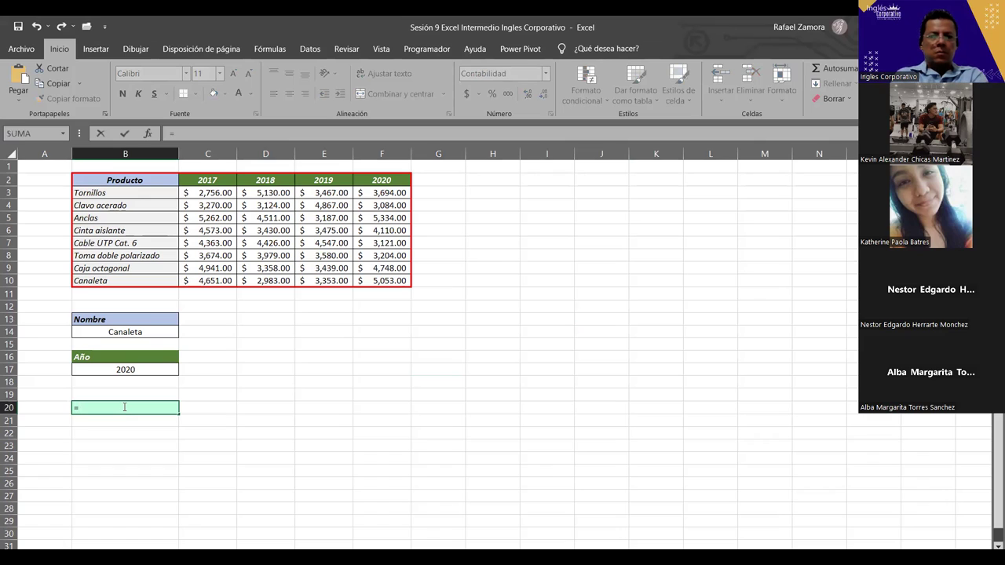
text(indice)
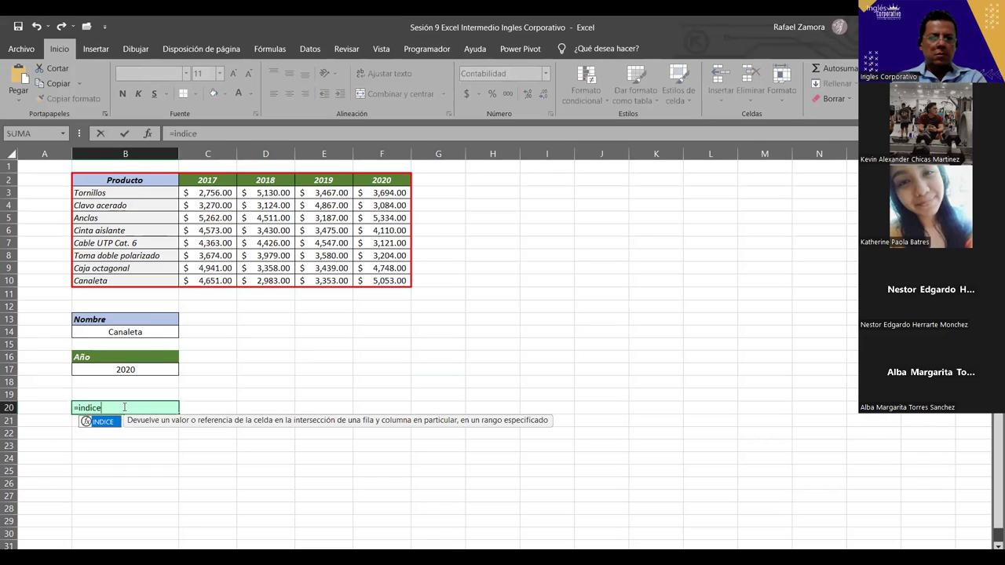
key(Tab)
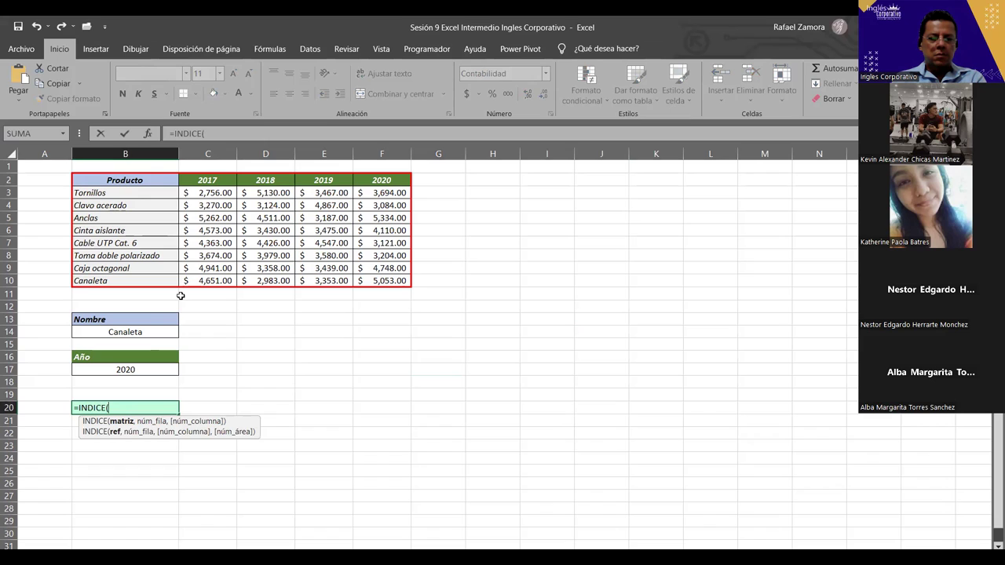
click(206, 194)
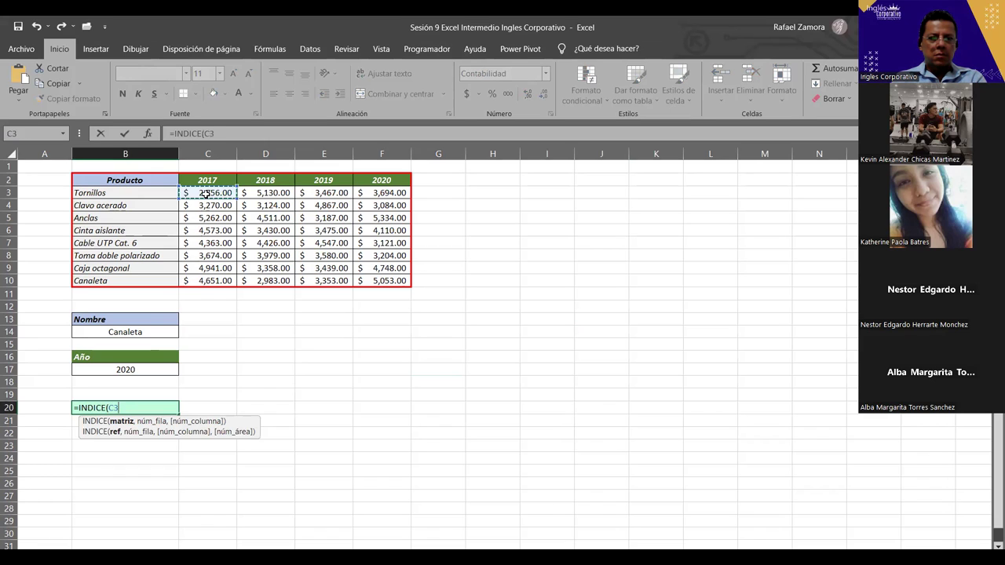
drag(283, 235, 282, 245)
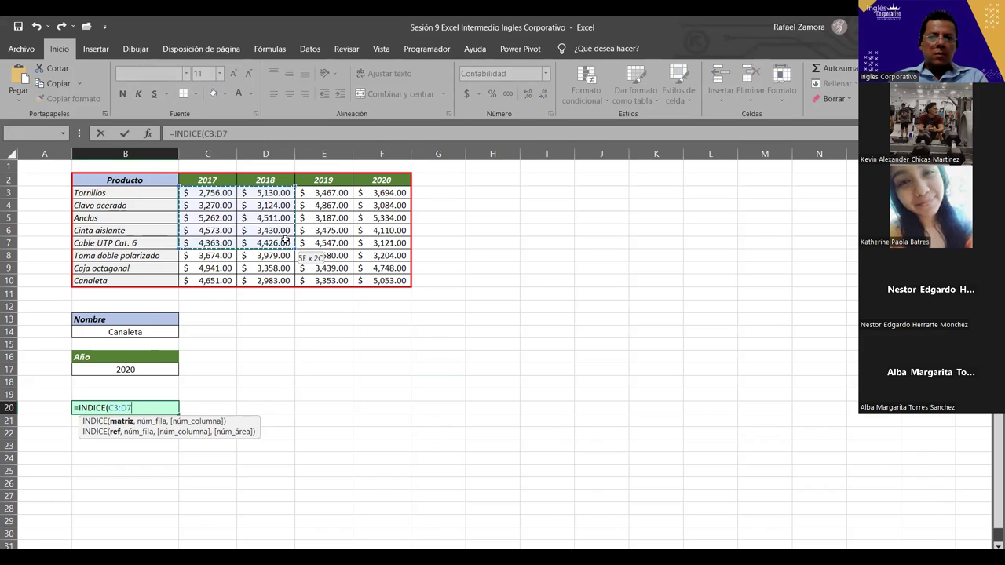
drag(338, 262, 341, 265)
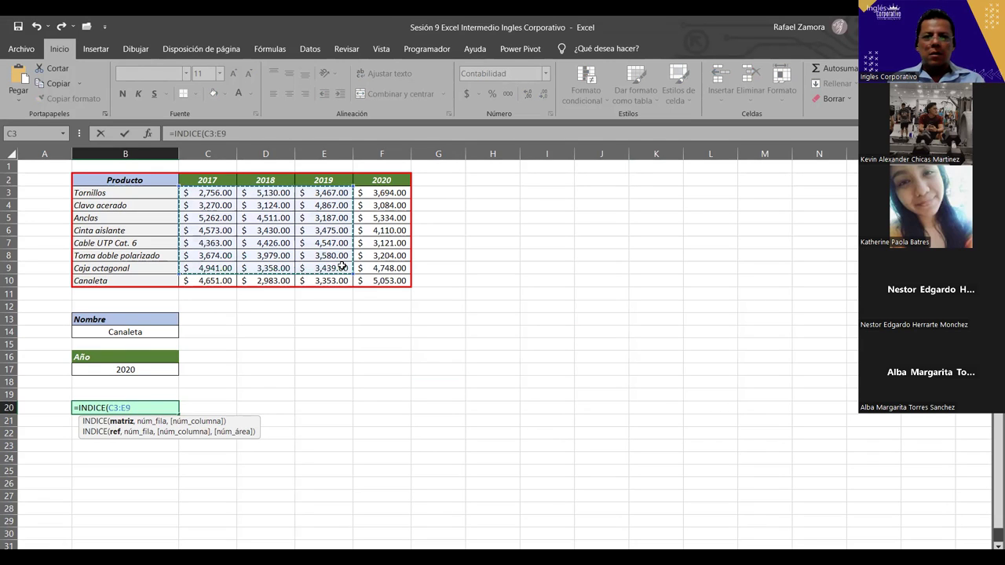
key(Escape)
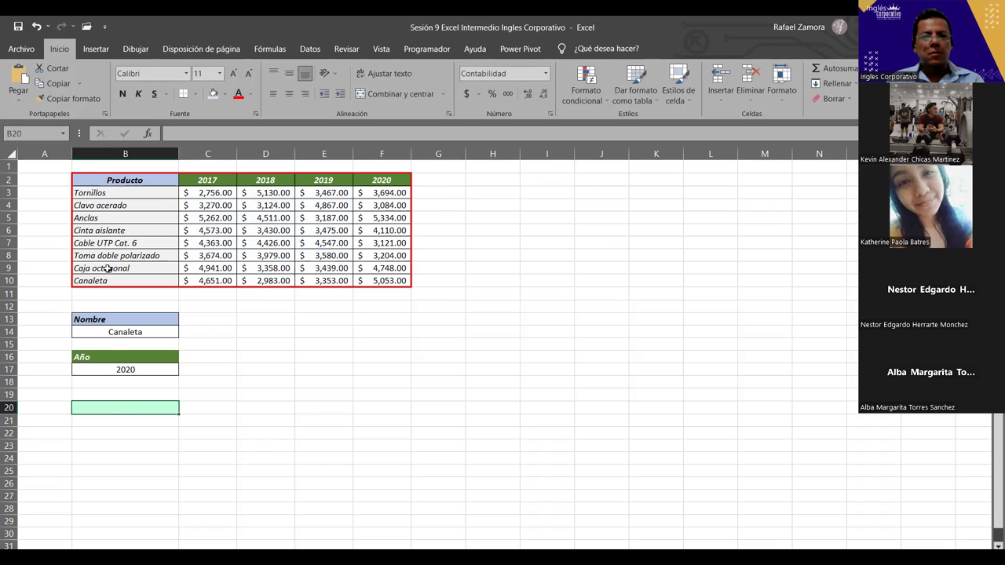
- Enter =INDICE(B2:F10,9,5) in B20 to return Canaleta's 2020 sales
text(=)
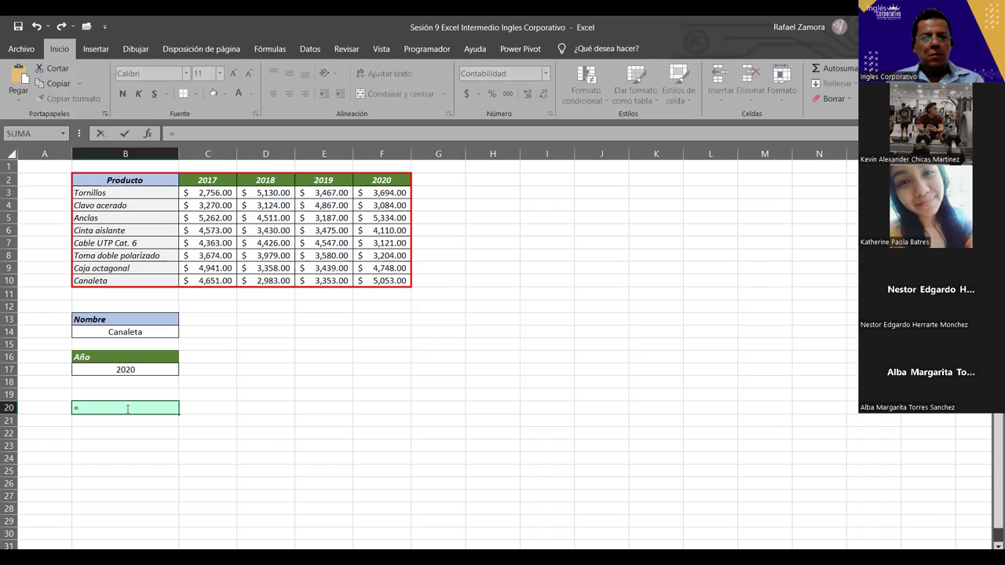
text(indice)
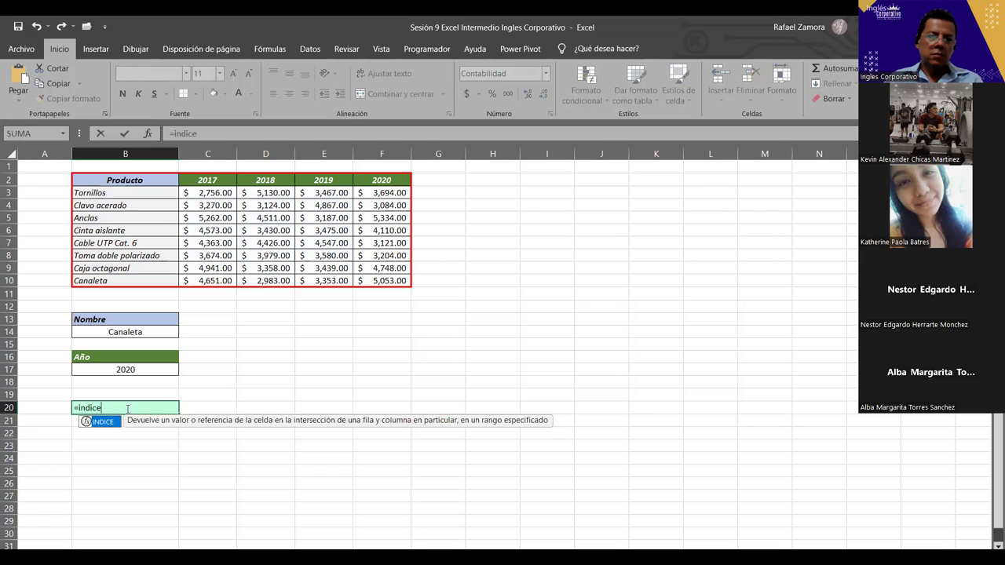
key(Tab)
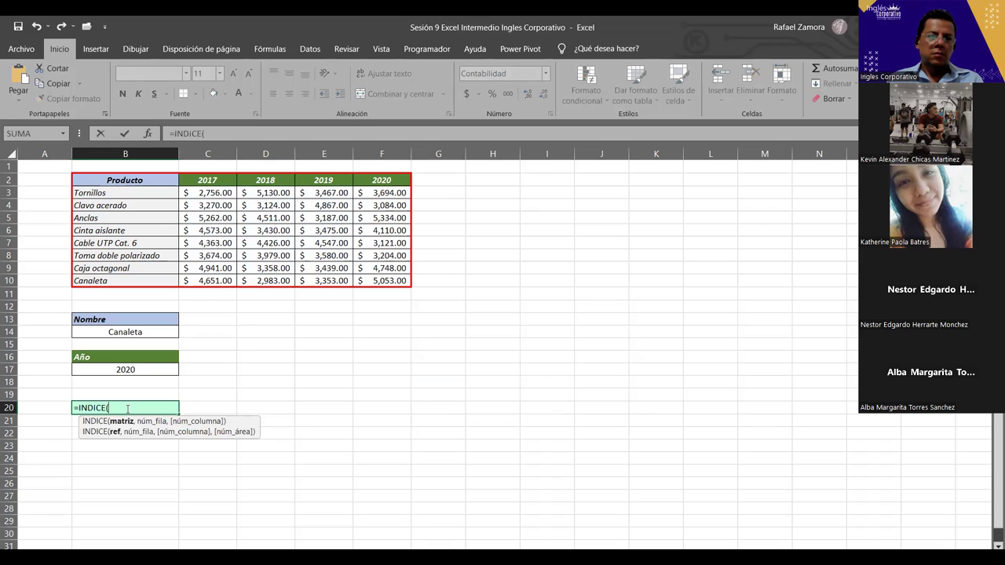
click(112, 182)
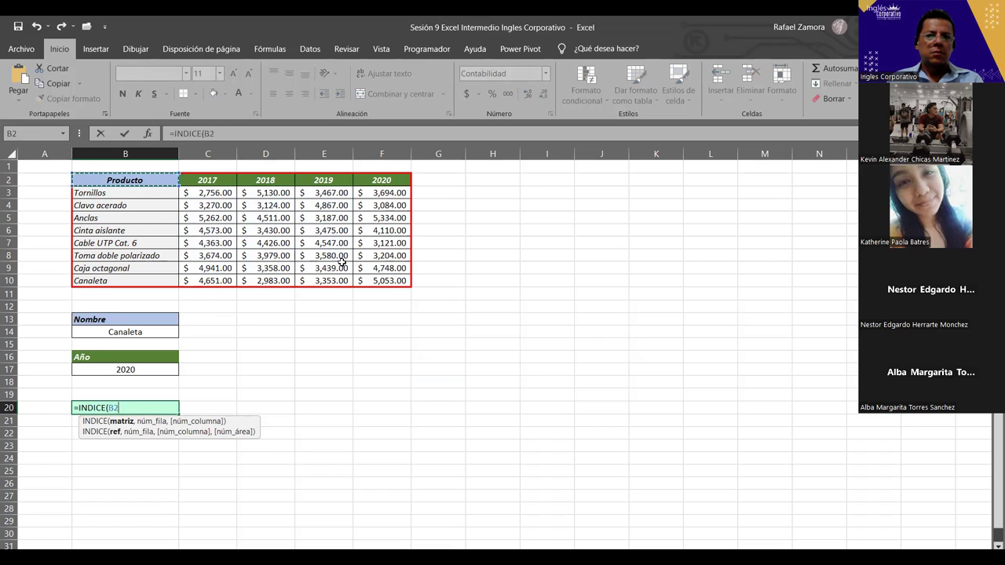
shift+click(383, 279)
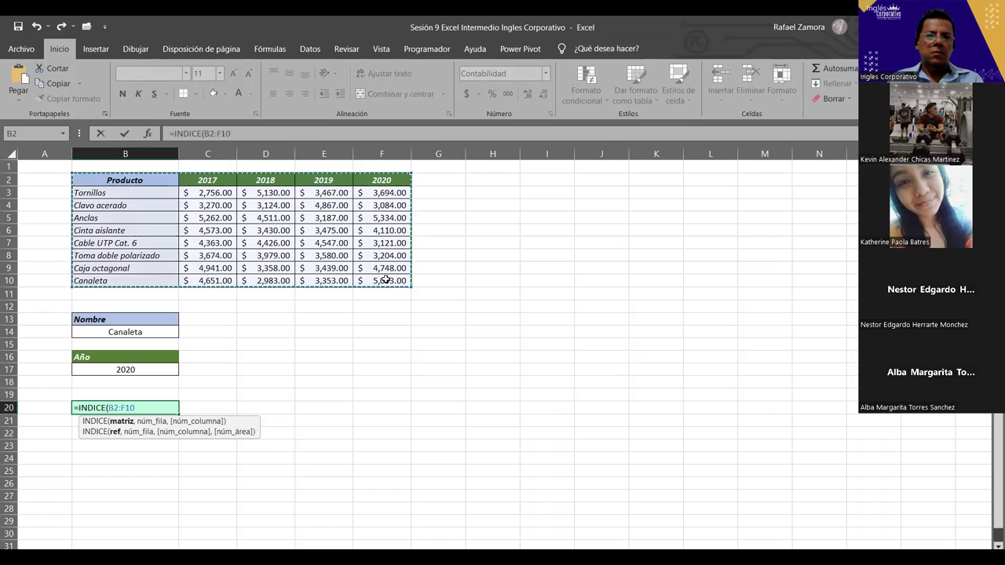
text(;)
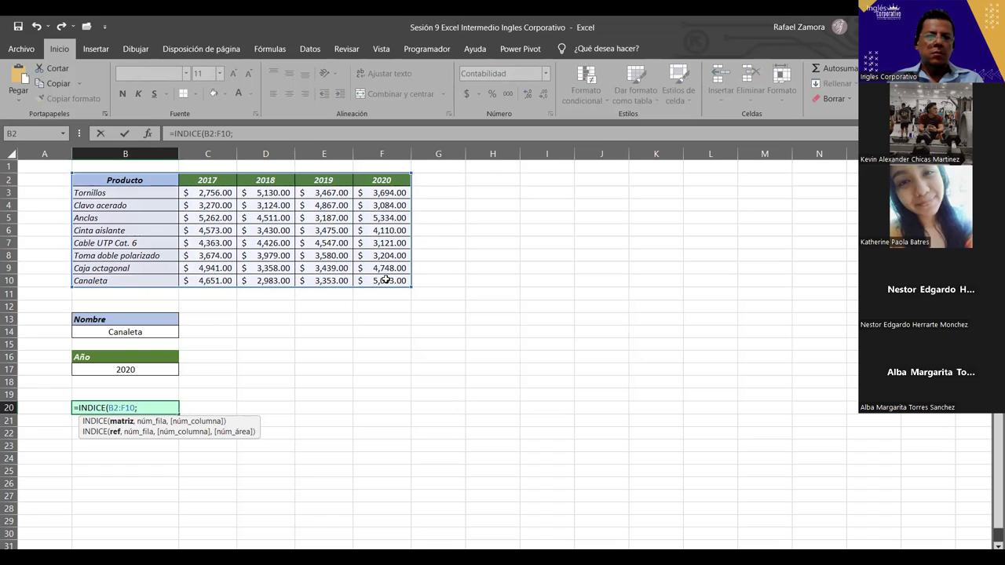
key(BackSpace)
text(,)
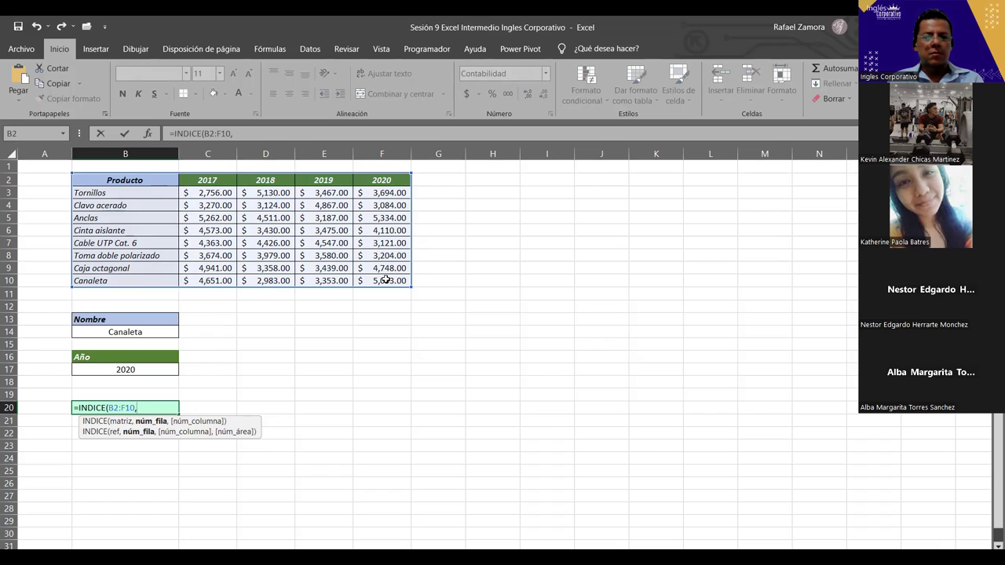
text(9)
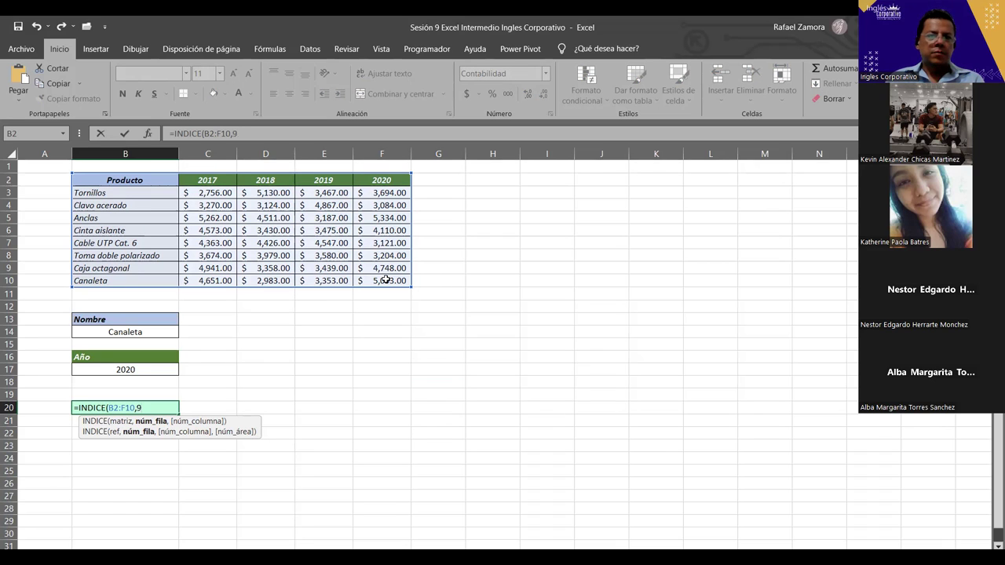
text(,)
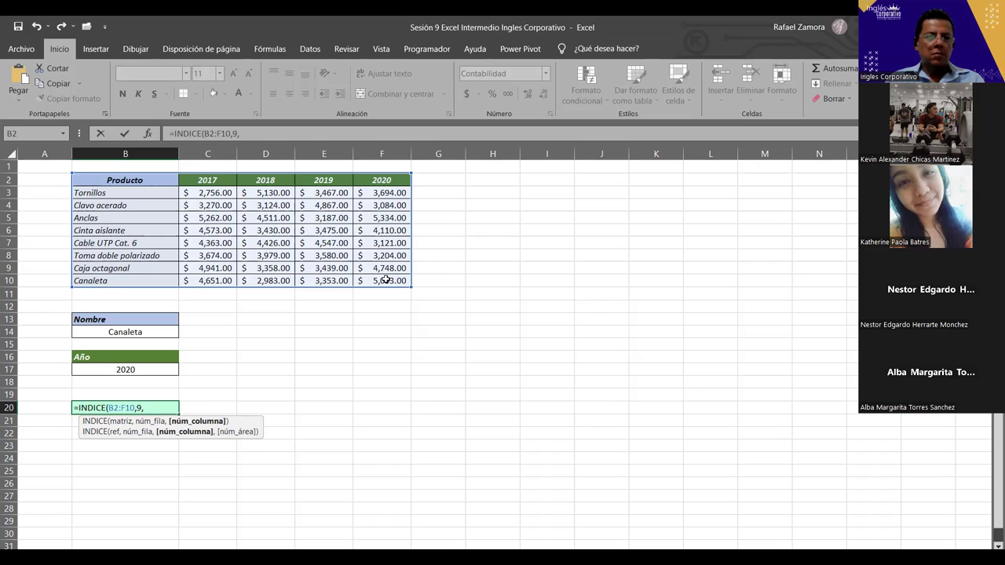
text(5)
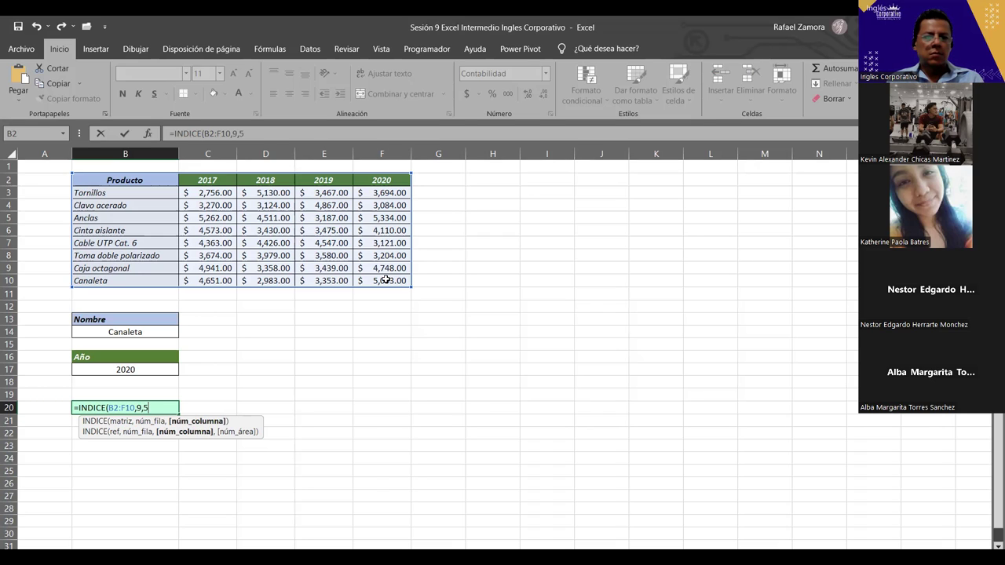
key(Return)
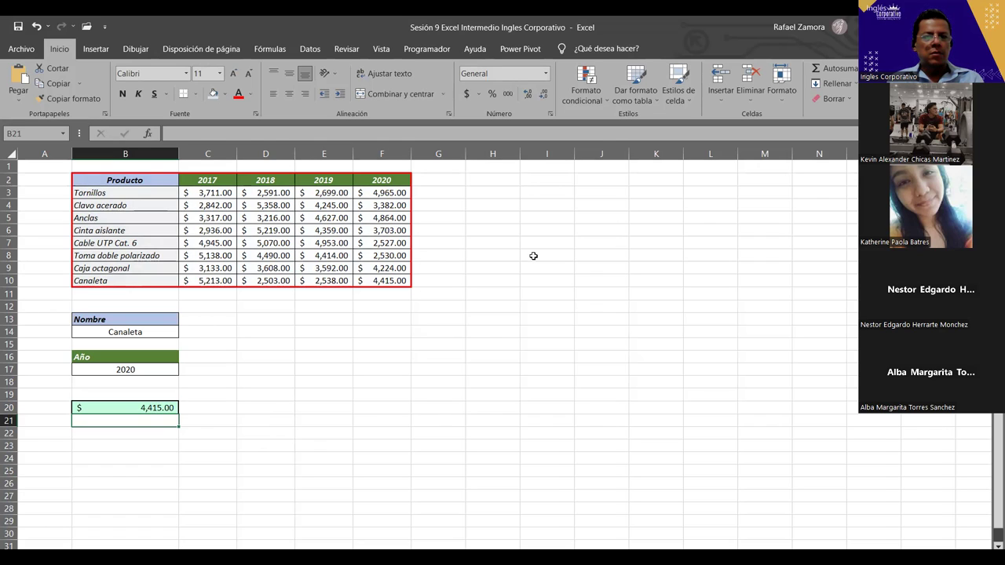
- Recalculate the random sales three times, with B20 ending at $3,395.00
key(F9)
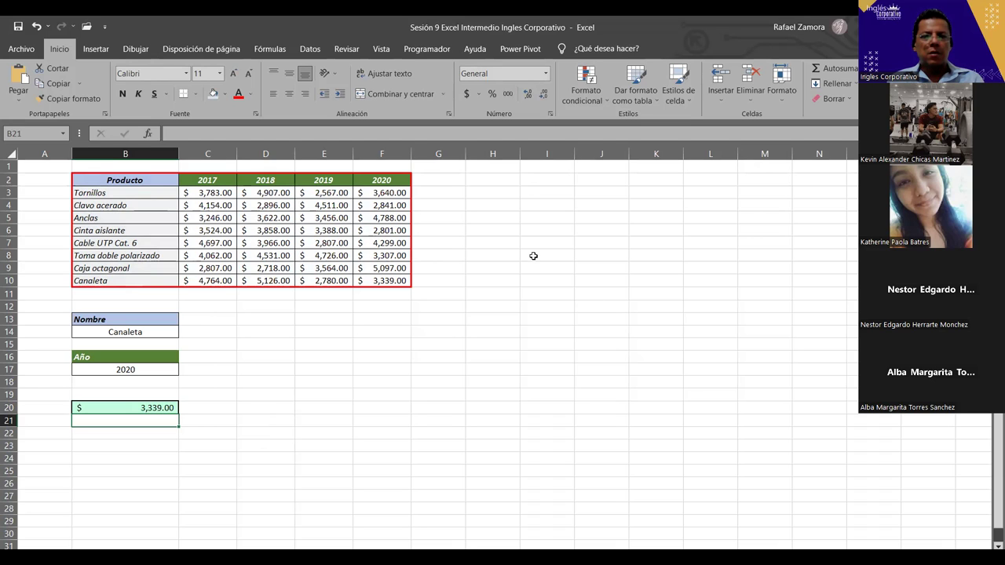
key(F9)
key(F9)
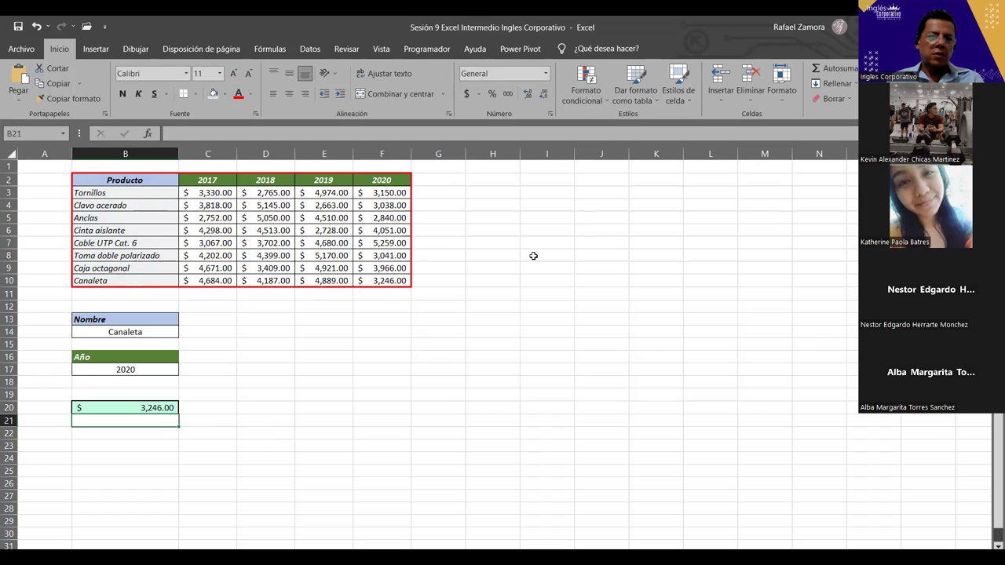
key(F9)
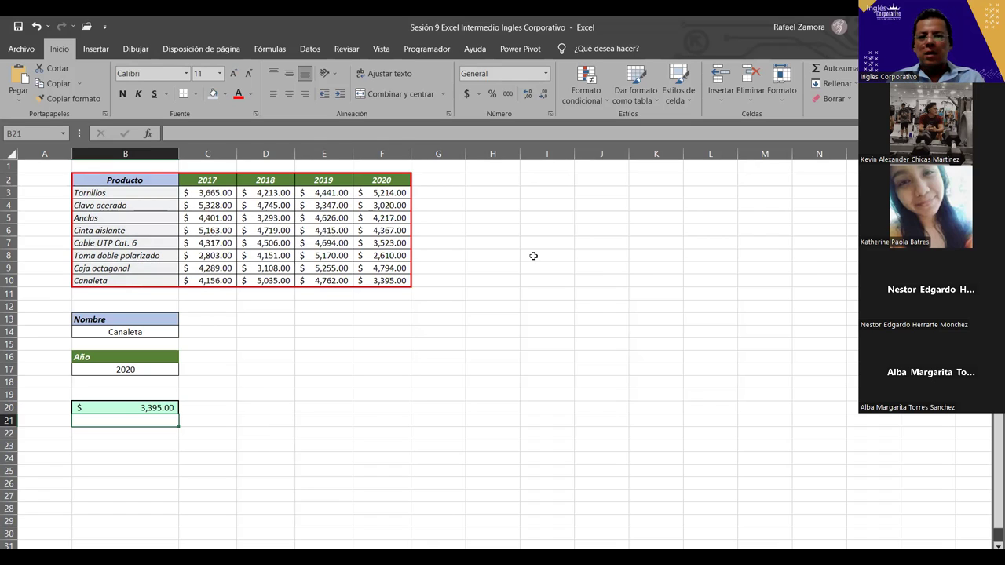
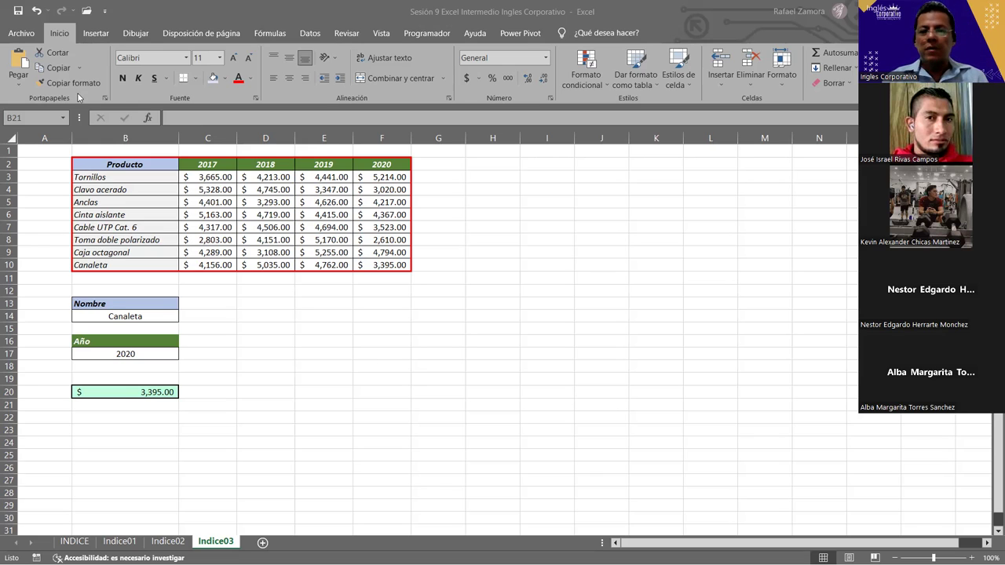
- Try a practice =SUMA(3345, formula in F14, then cancel it
click(548, 264)
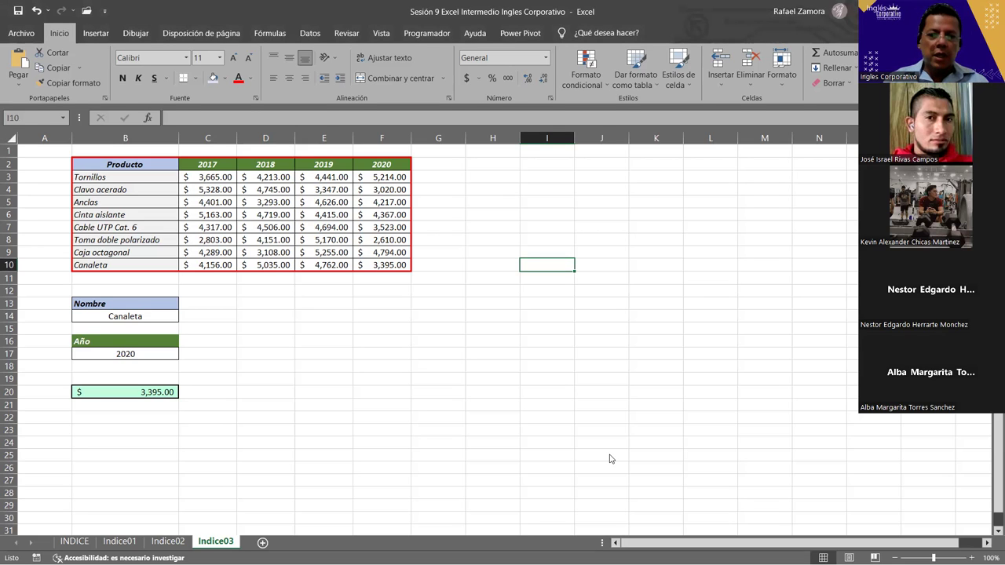
key(Down)
key(Down)
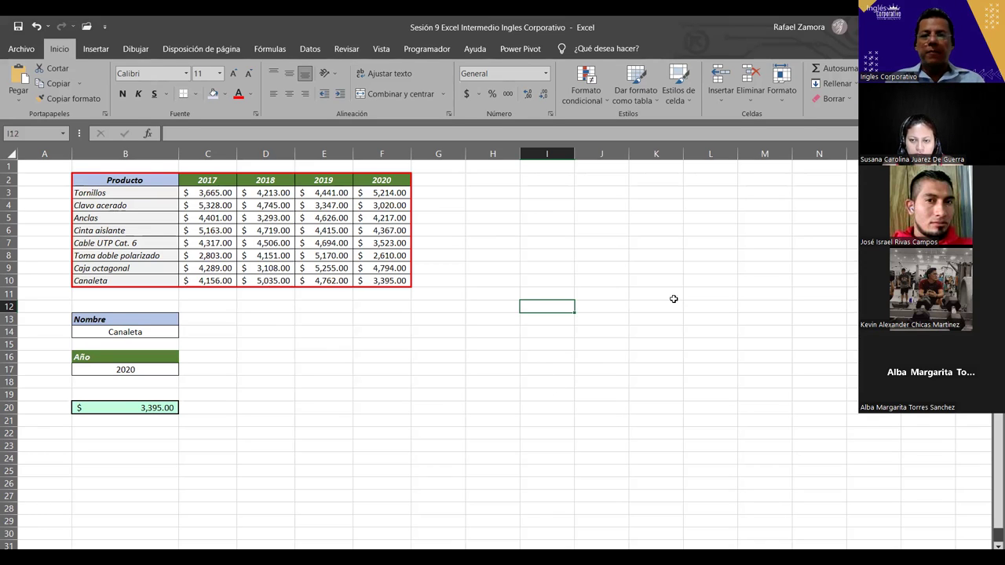
click(538, 368)
click(440, 355)
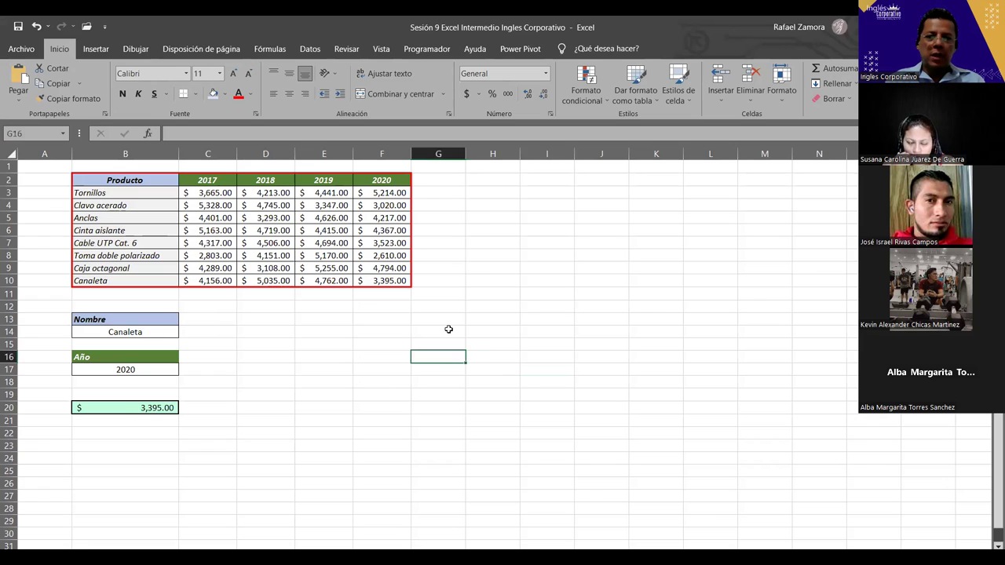
click(369, 336)
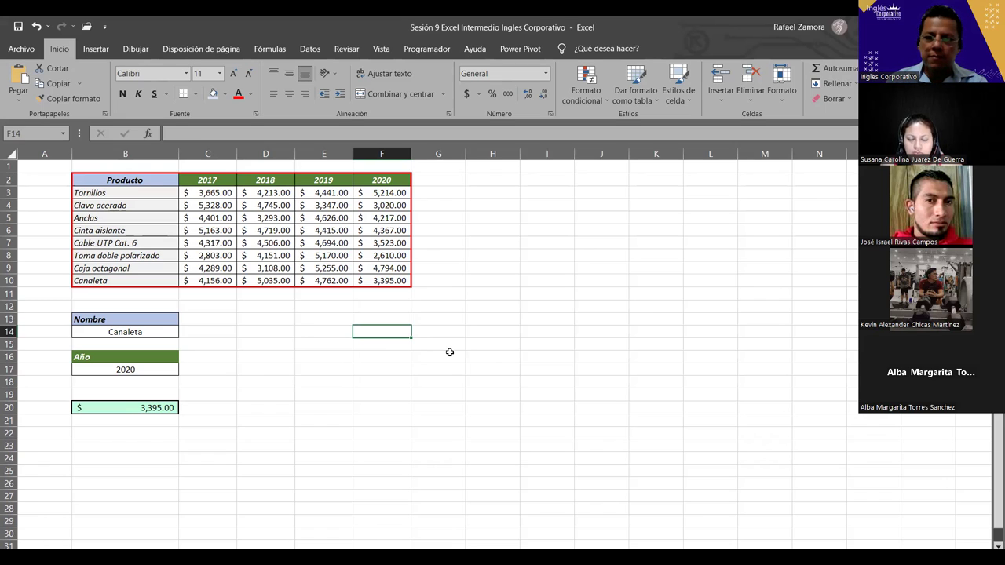
text(=)
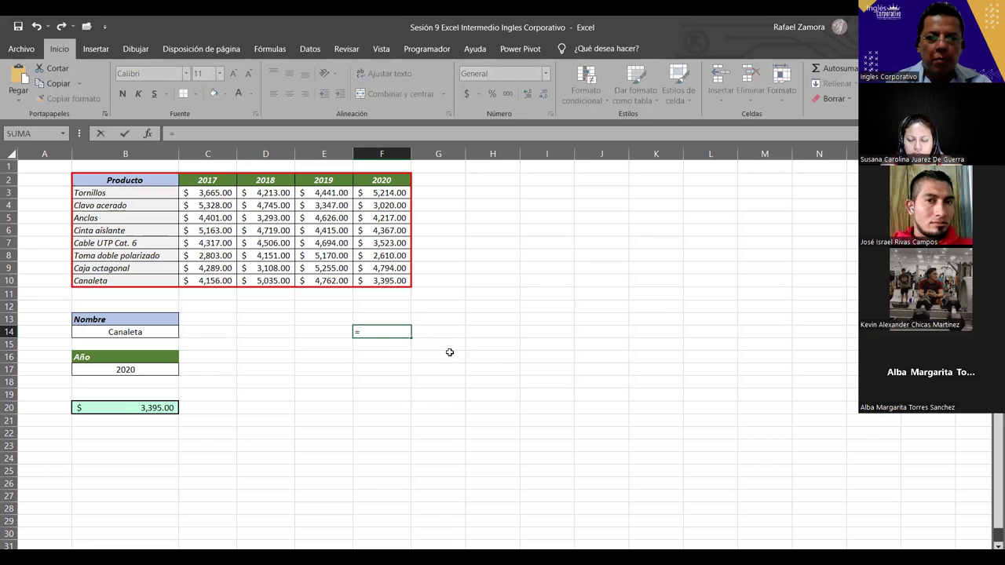
text(sum)
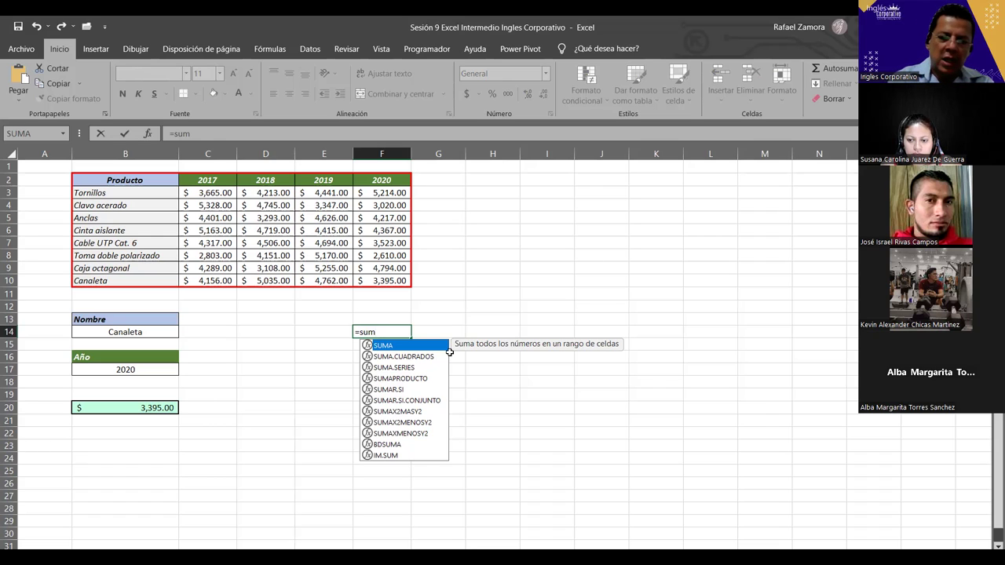
text(()
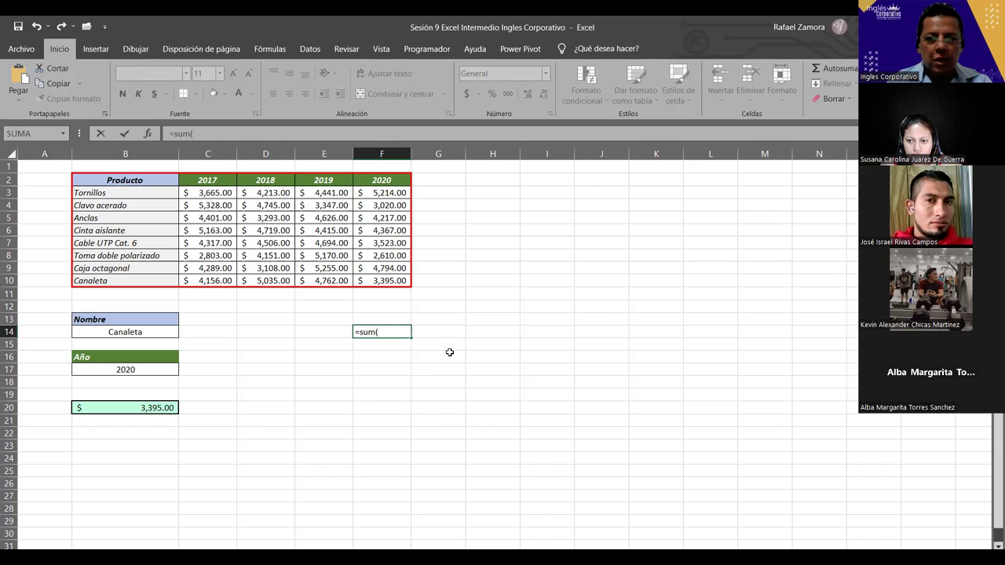
key(BackSpace)
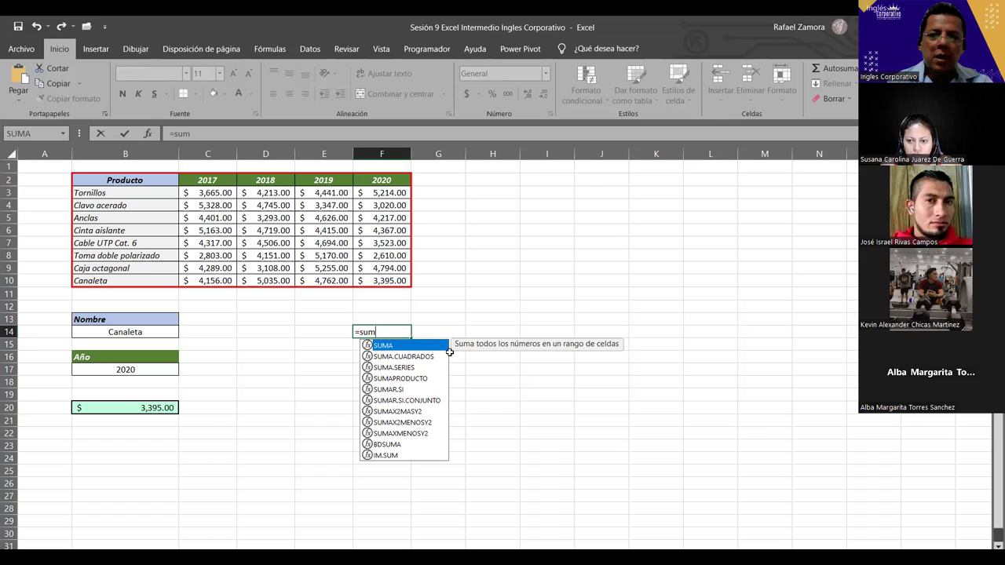
key(Tab)
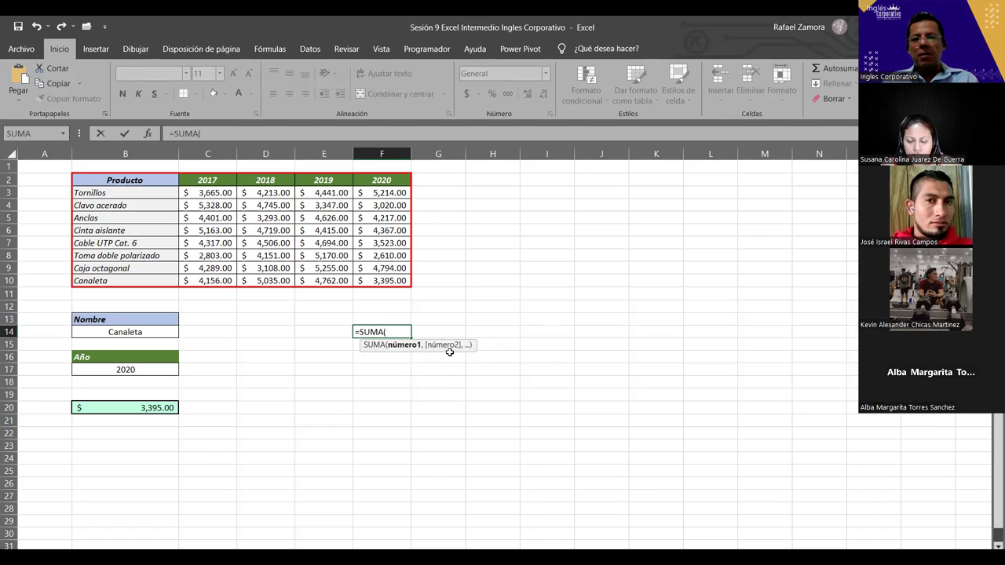
text(3345)
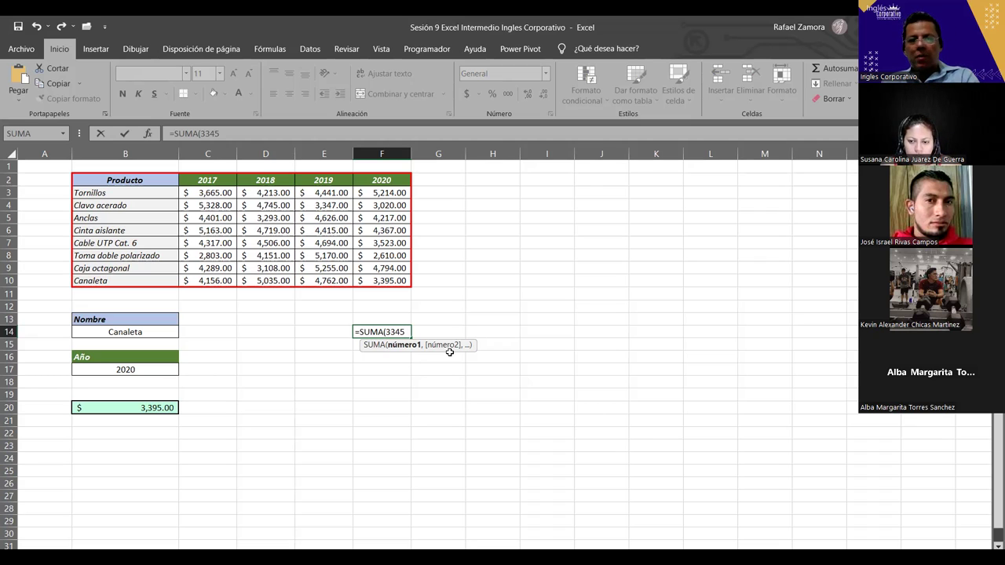
text(,)
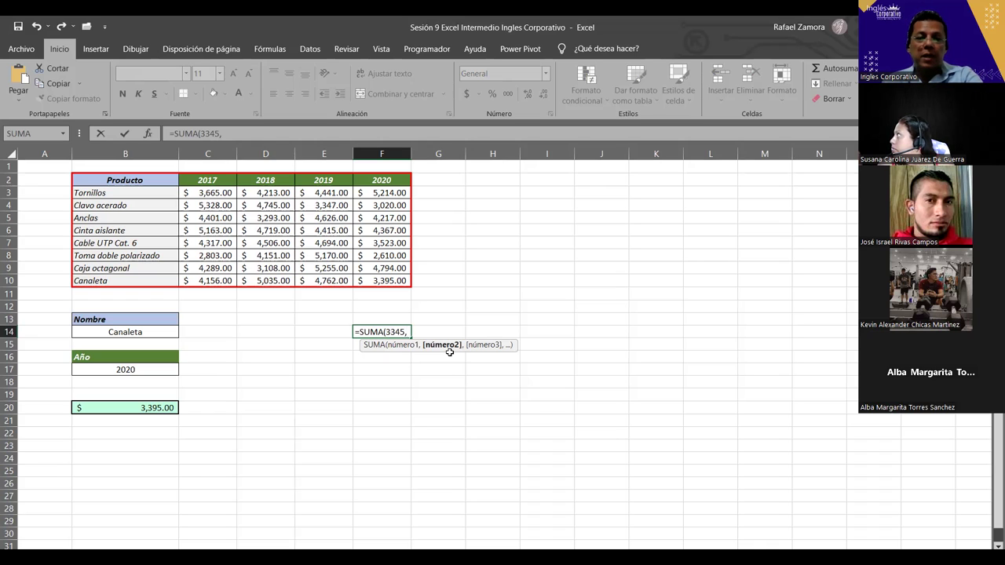
key(Escape)
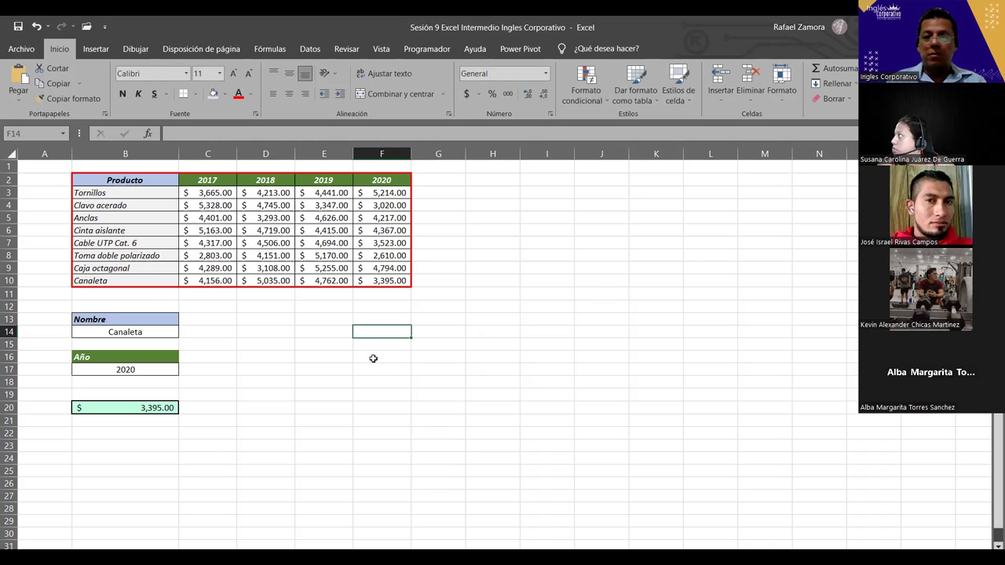
- Move the Nombre/Año/result block out of the way to column Q
click(95, 320)
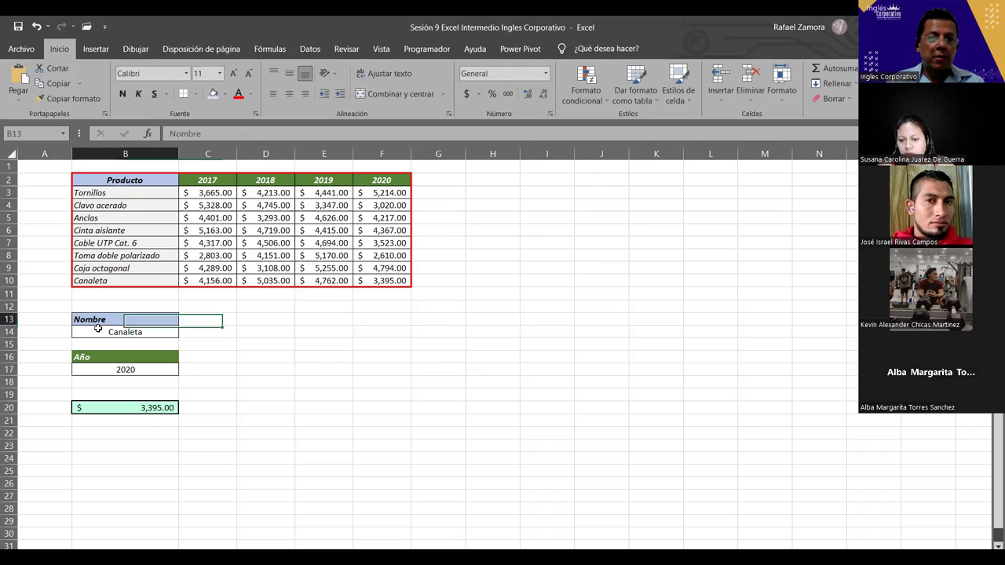
drag(98, 328, 126, 408)
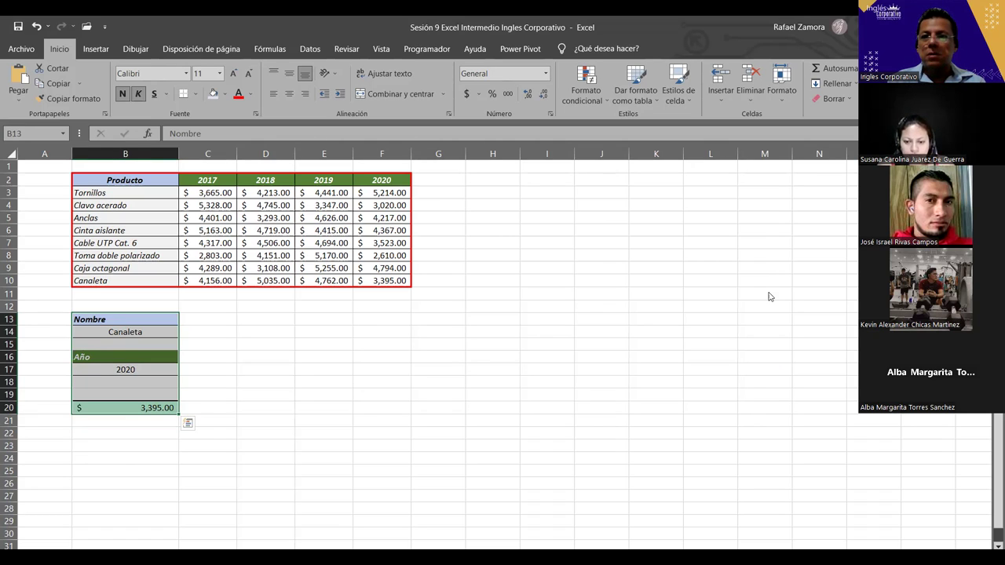
click(753, 366)
key(ctrl+v)
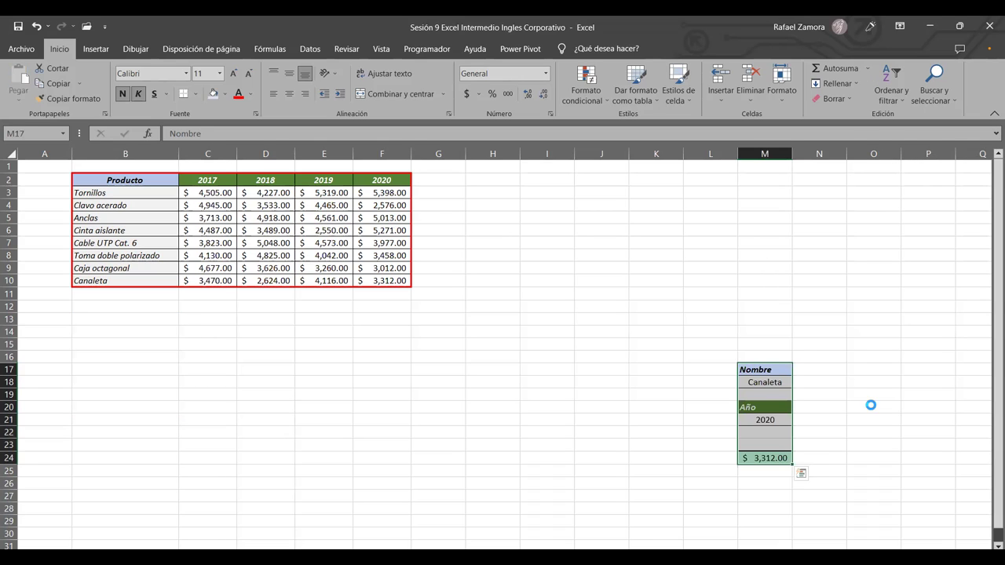
click(674, 418)
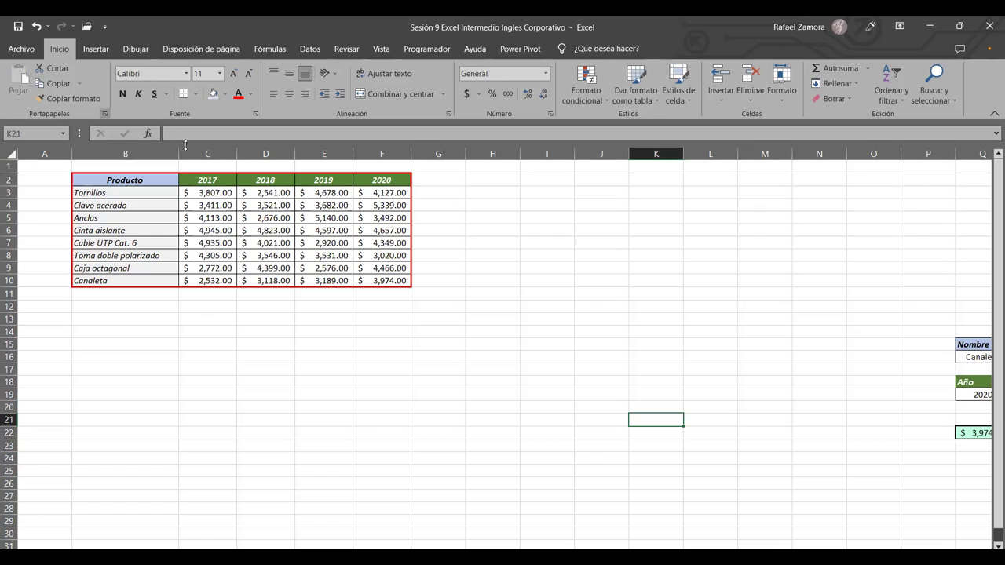
- Copy the product table B2:F10 and paste a copy at B15
drag(170, 161, 374, 281)
key(ctrl+c)
click(126, 349)
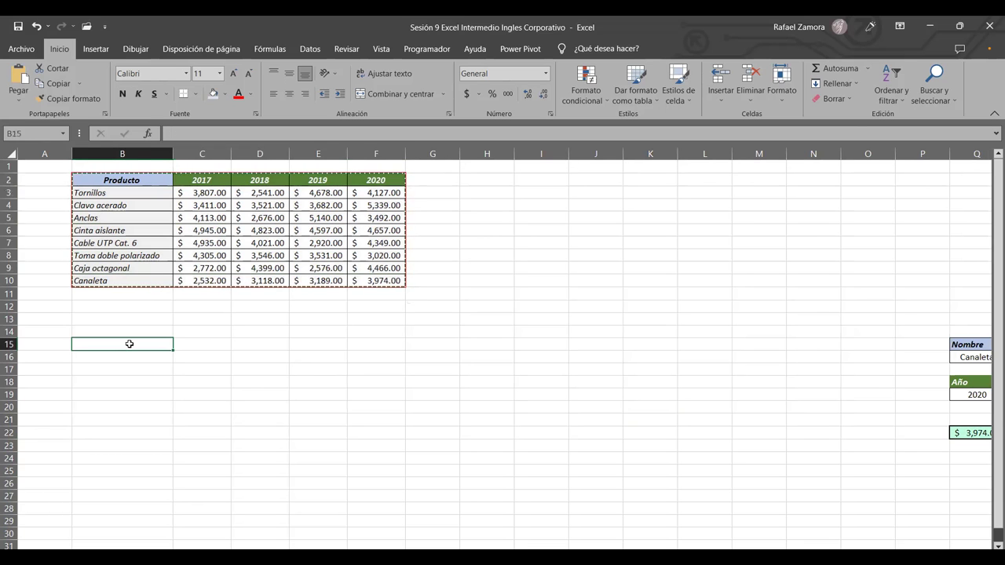
key(ctrl+v)
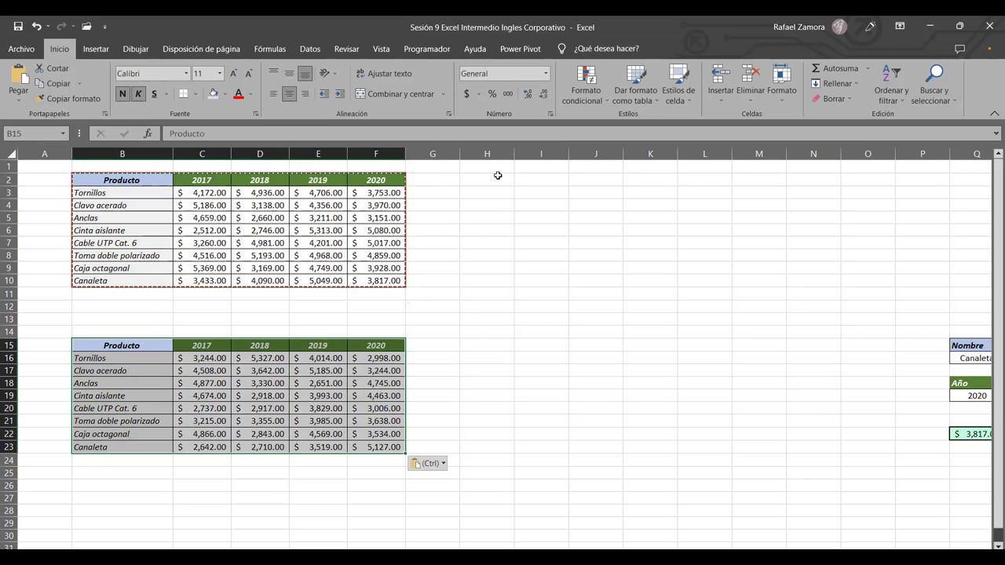
- Paste a third copy of the table at H2 and autofit column H
click(495, 177)
click(523, 318)
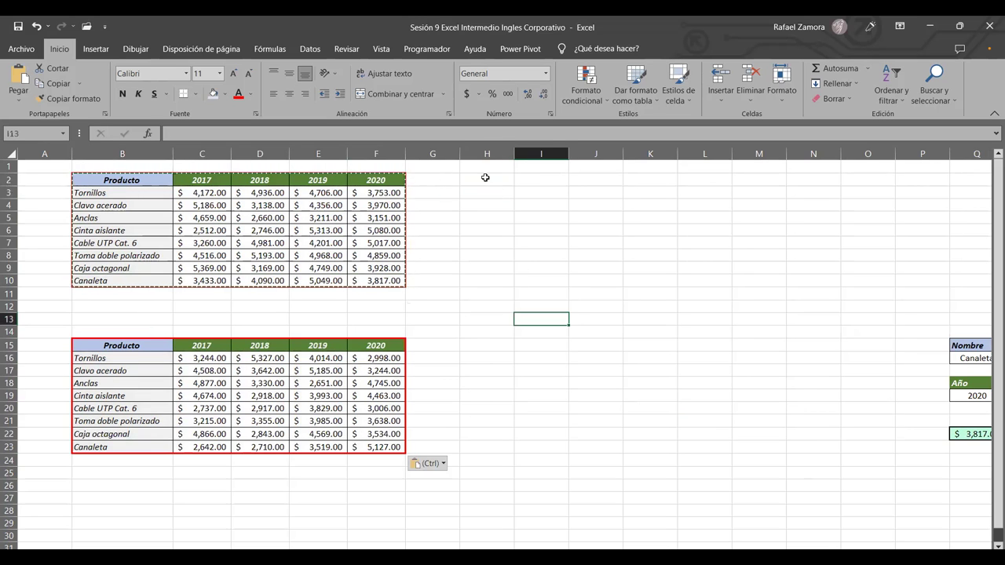
click(487, 180)
key(ctrl+v)
click(595, 358)
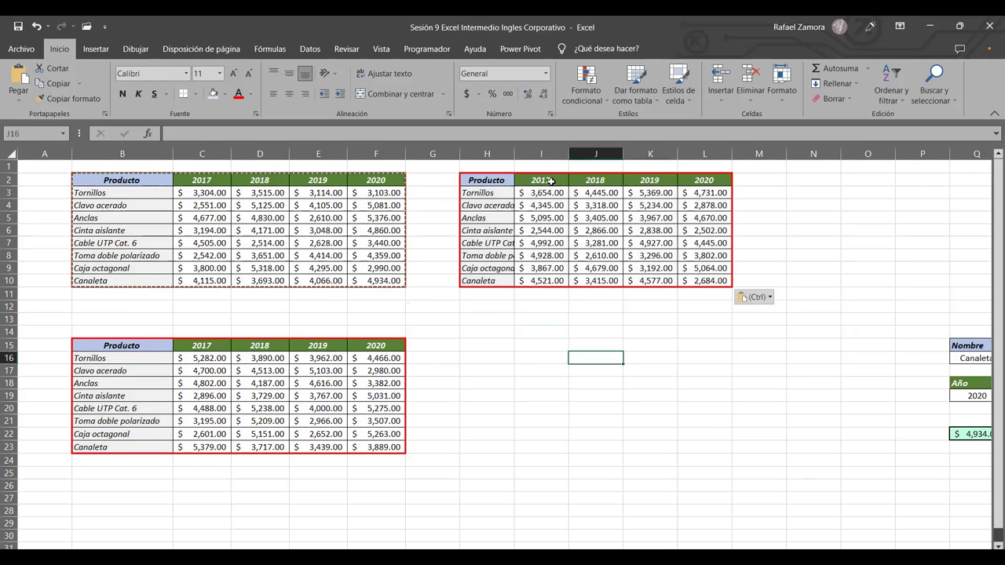
double_click(518, 149)
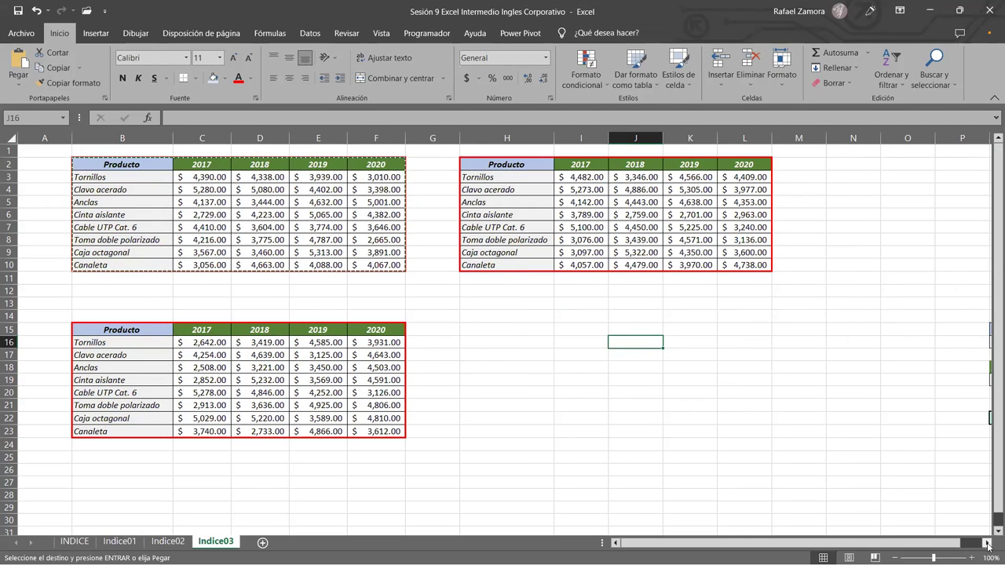
- Move the Nombre/Año/result block to H15 beside the lower table
scroll(864, 330, right, 2)
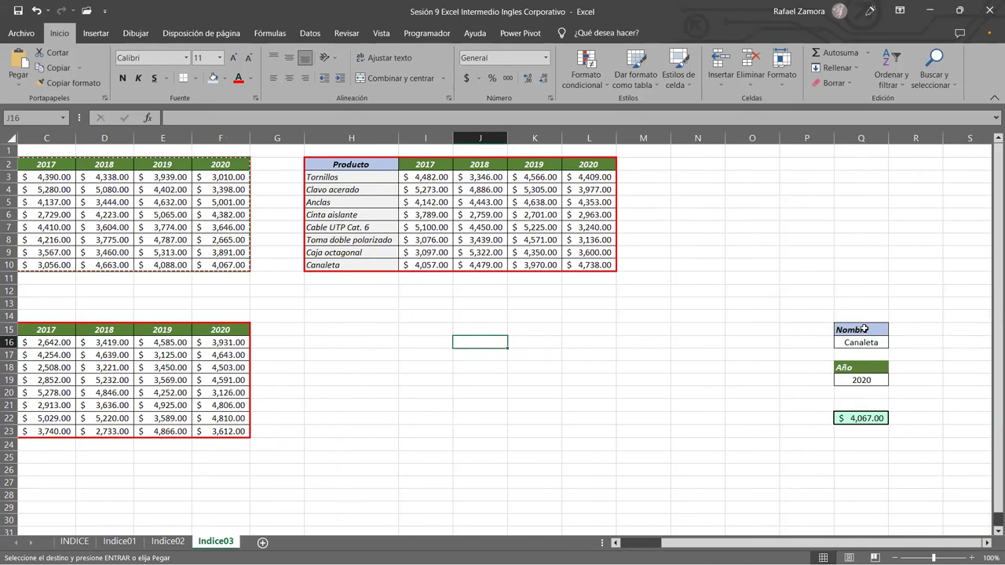
drag(864, 329, 861, 421)
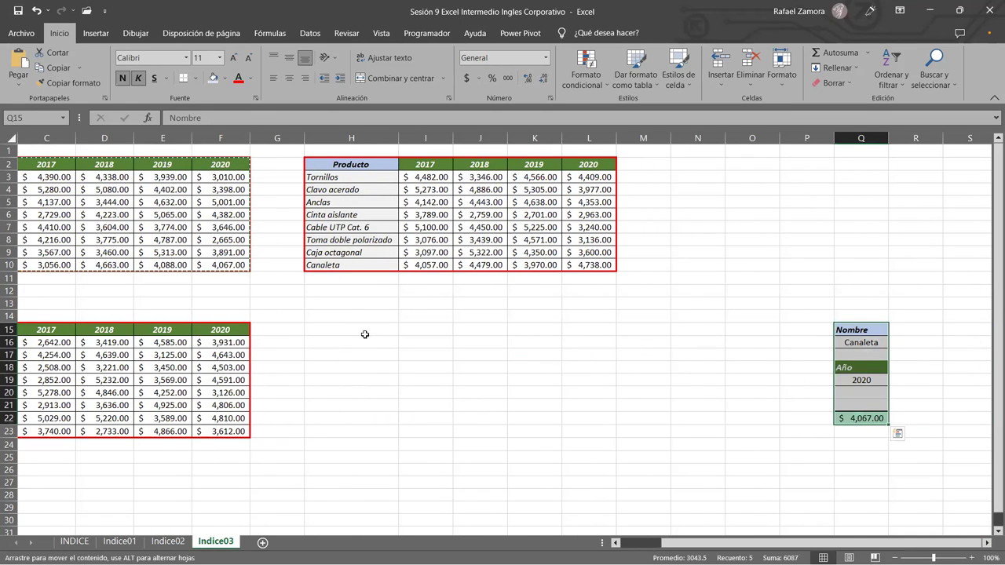
drag(365, 335, 366, 334)
scroll(550, 354, left, 2)
click(687, 434)
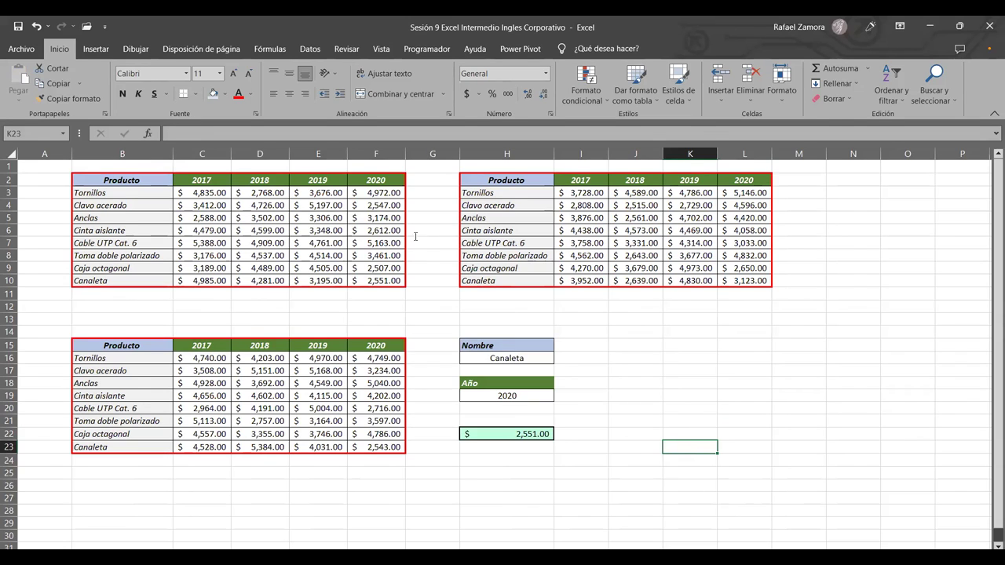
- Merge B1:F1 into a 'SUC. 1' title with a light orange fill
drag(122, 165, 377, 165)
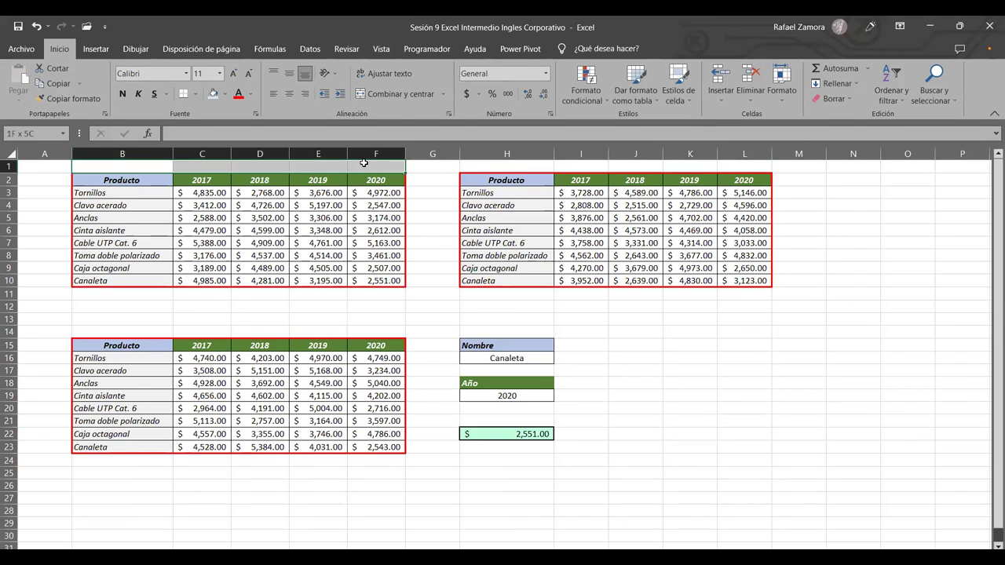
click(409, 96)
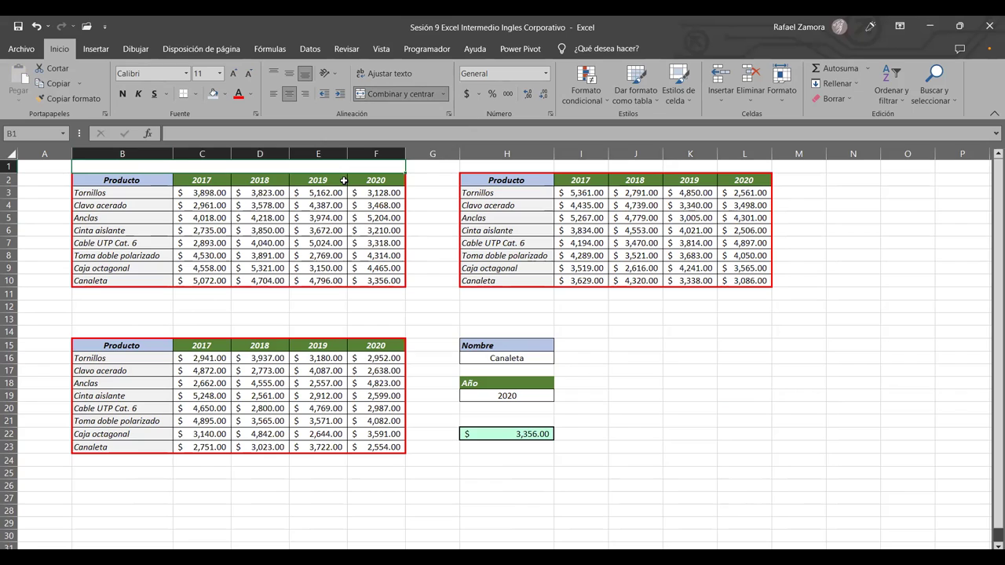
text(SUC. 1)
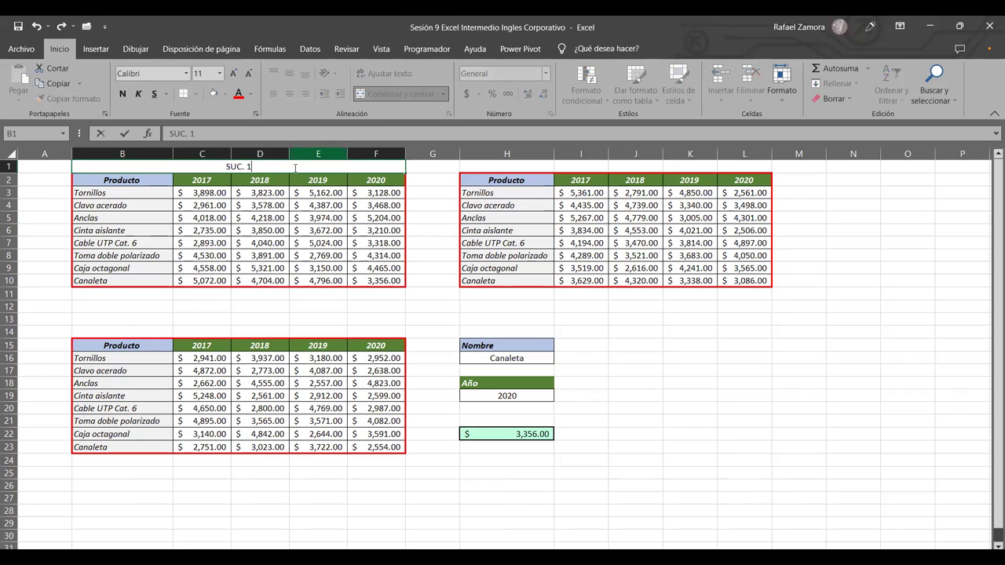
click(377, 190)
click(291, 168)
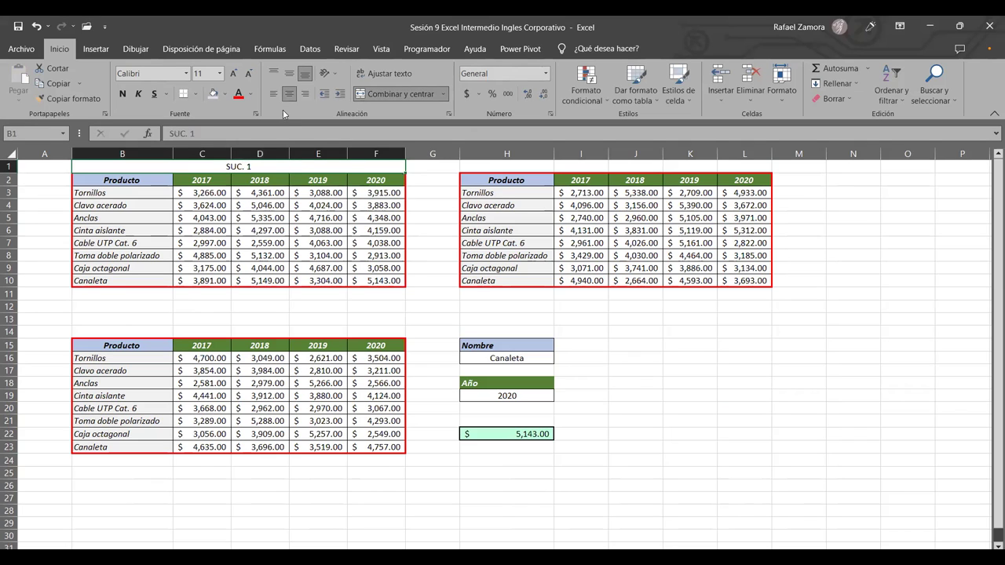
click(224, 94)
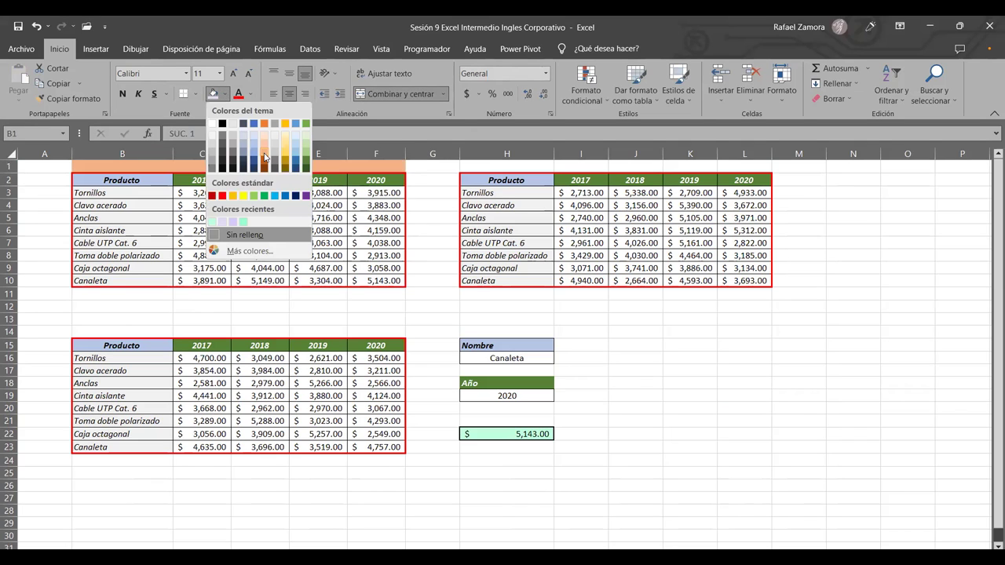
click(264, 157)
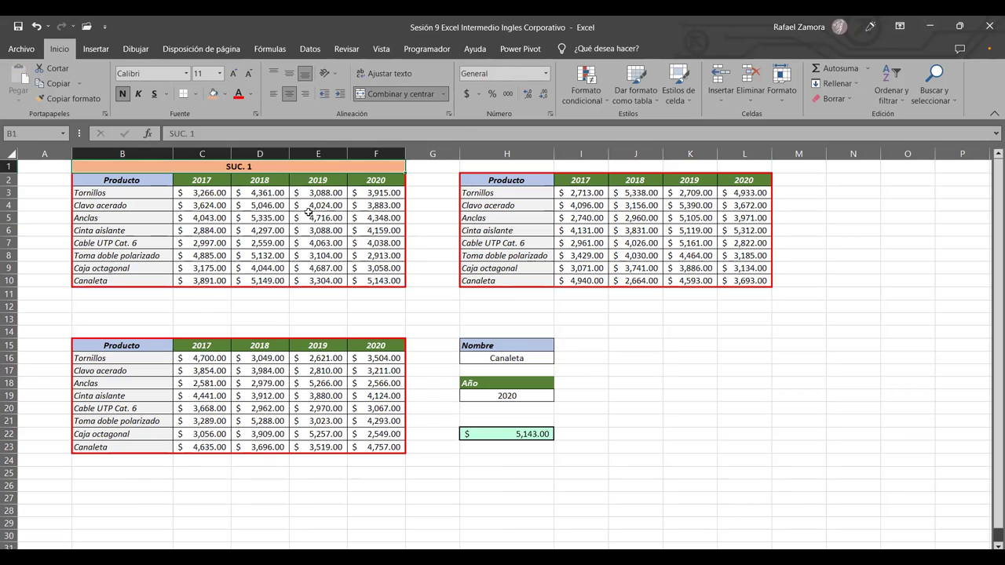
- Copy the title above the second table at H1 and the third table at B14
key(ctrl+c)
click(539, 168)
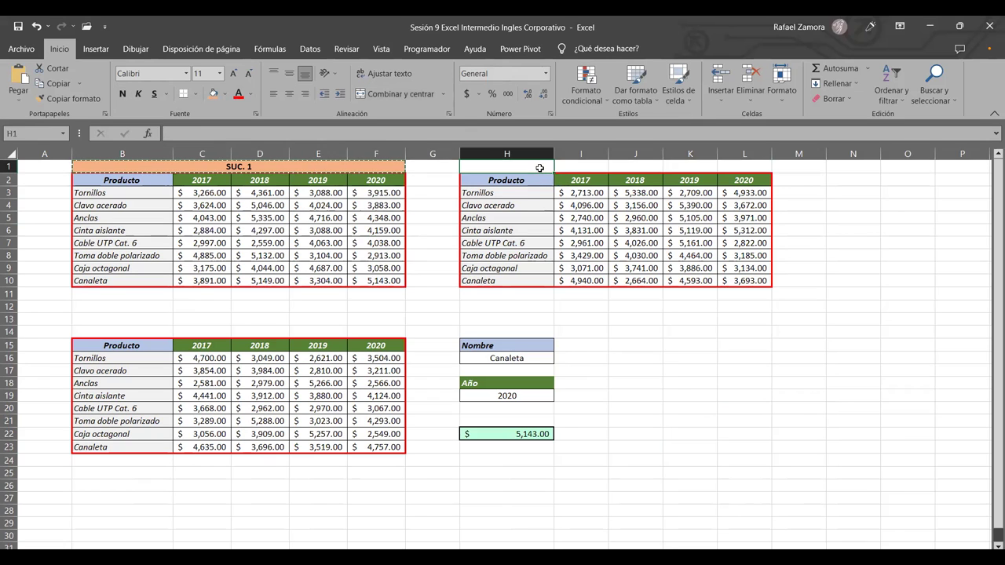
key(ctrl+v)
click(112, 334)
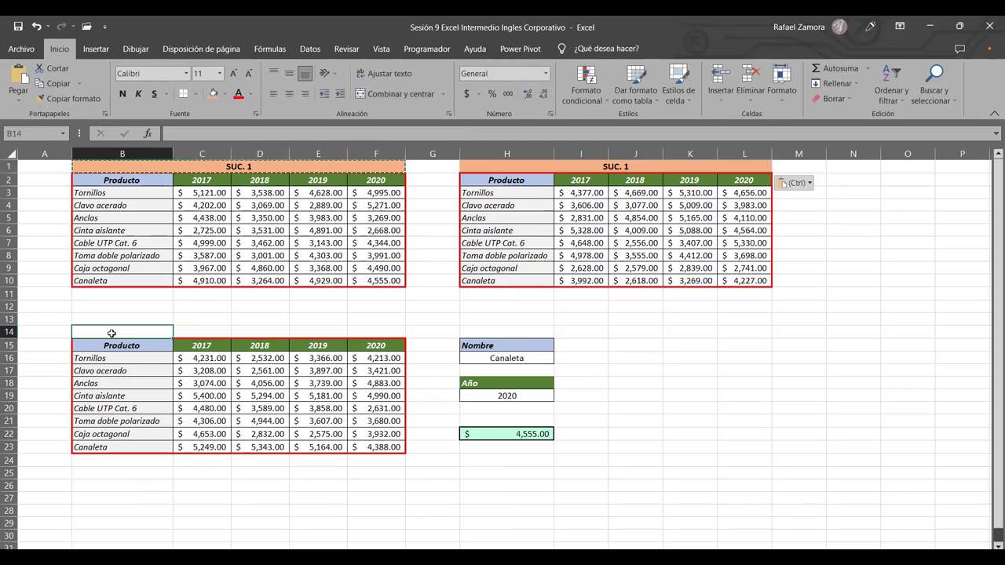
key(ctrl+v)
- Change the copied titles to 'SUC. 2' and 'SUC. 3'
double_click(624, 162)
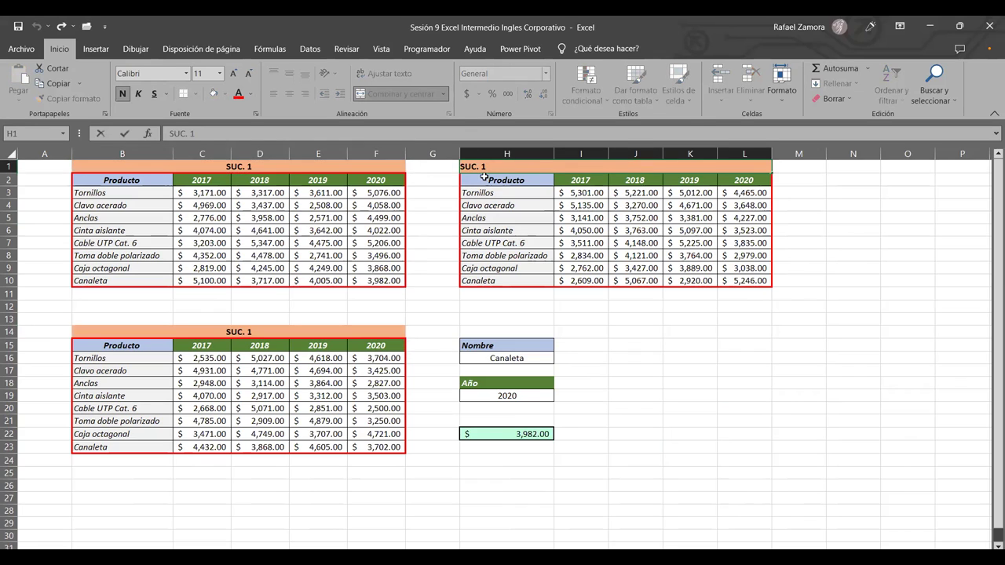
key(BackSpace)
text(2)
click(258, 338)
double_click(251, 334)
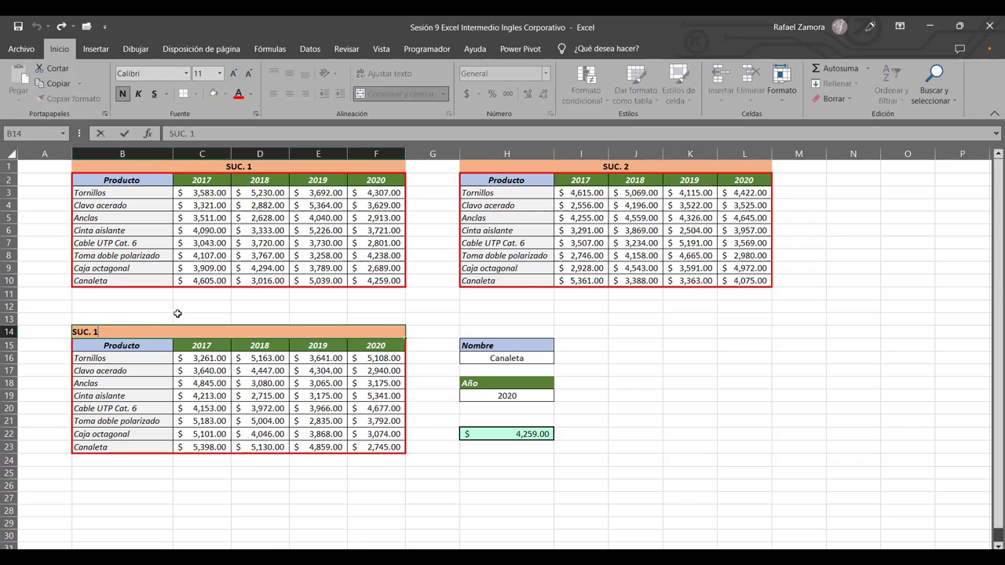
double_click(97, 331)
key(BackSpace)
text(3)
click(683, 383)
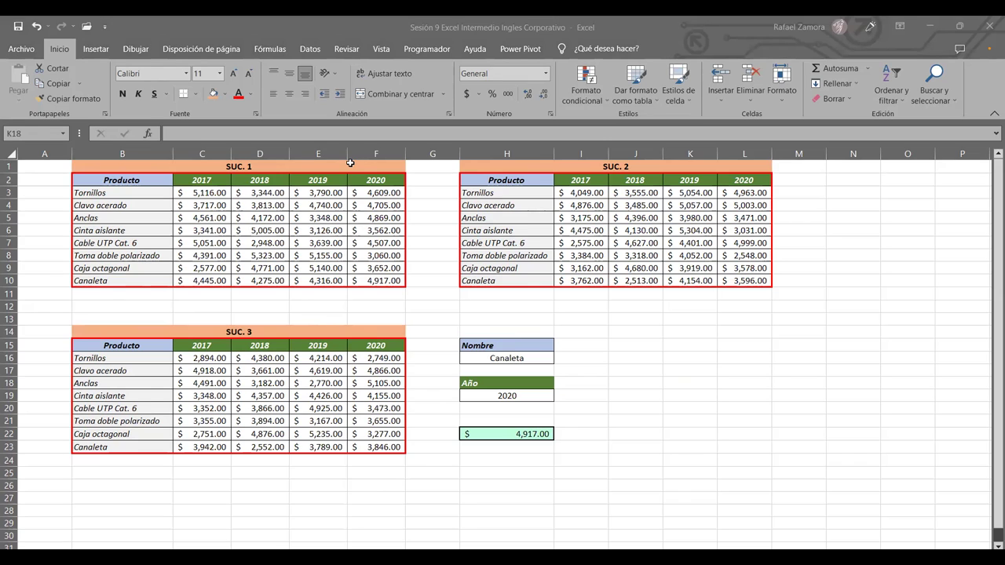
- Apply all borders to the SUC. 2 and SUC. 3 title cells
ctrl+click(622, 165)
ctrl+click(350, 332)
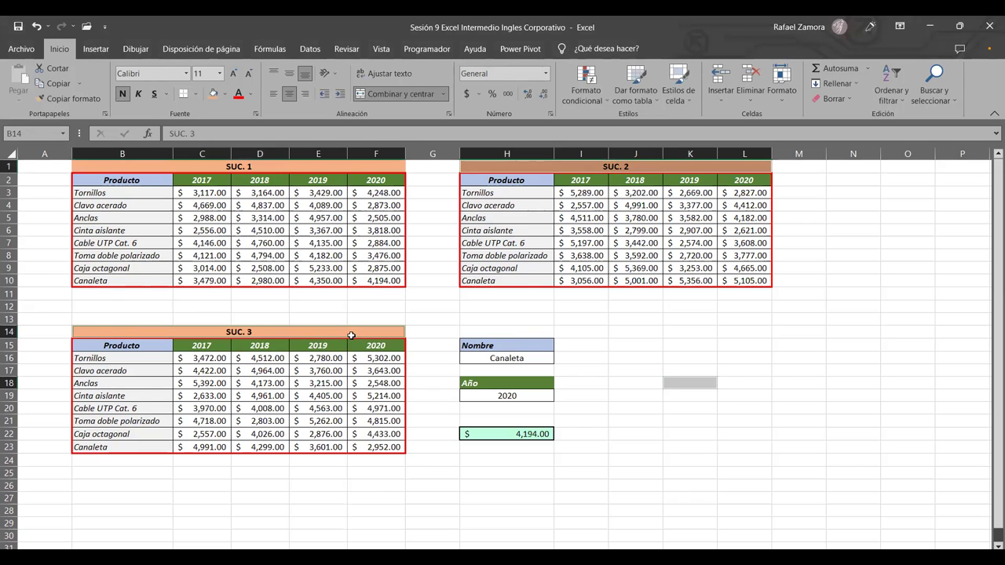
click(194, 94)
click(198, 209)
click(835, 438)
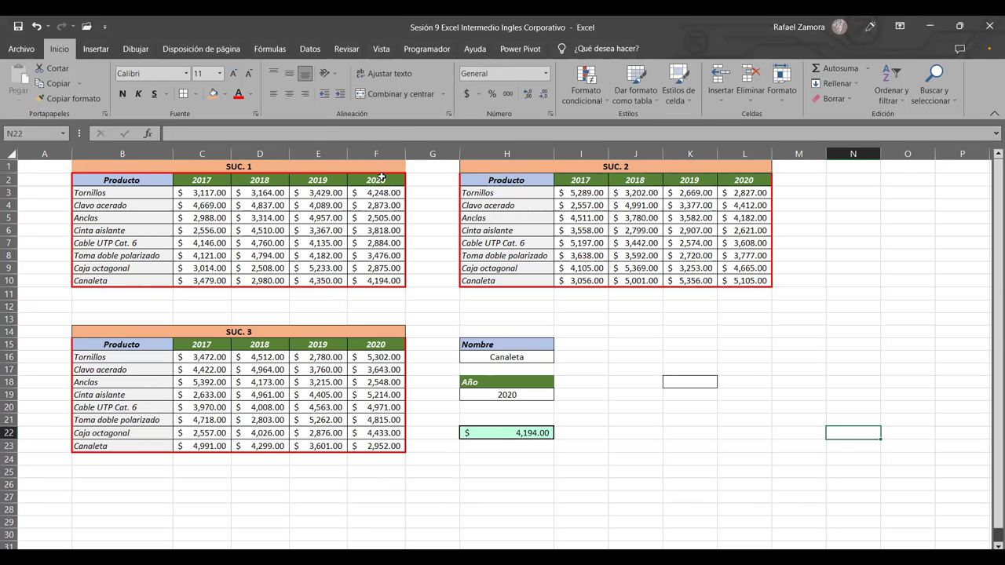
- Give all three titles a navy fill with white text
click(388, 161)
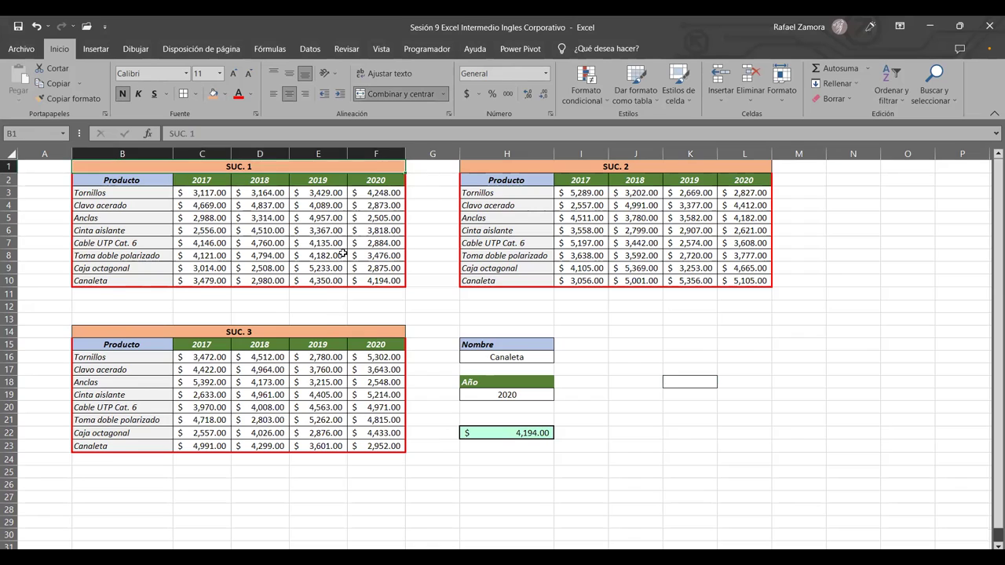
ctrl+click(323, 328)
ctrl+click(581, 167)
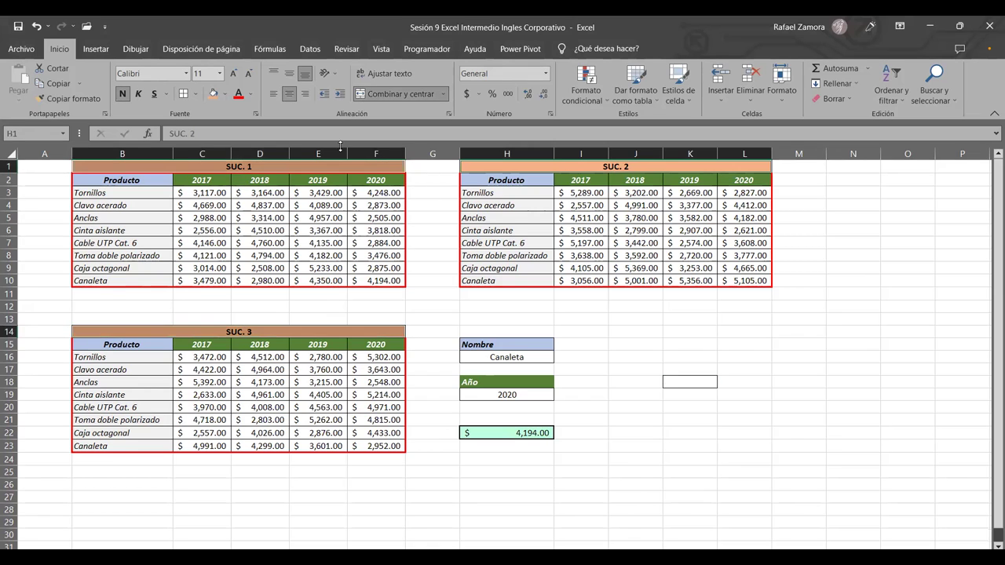
click(225, 93)
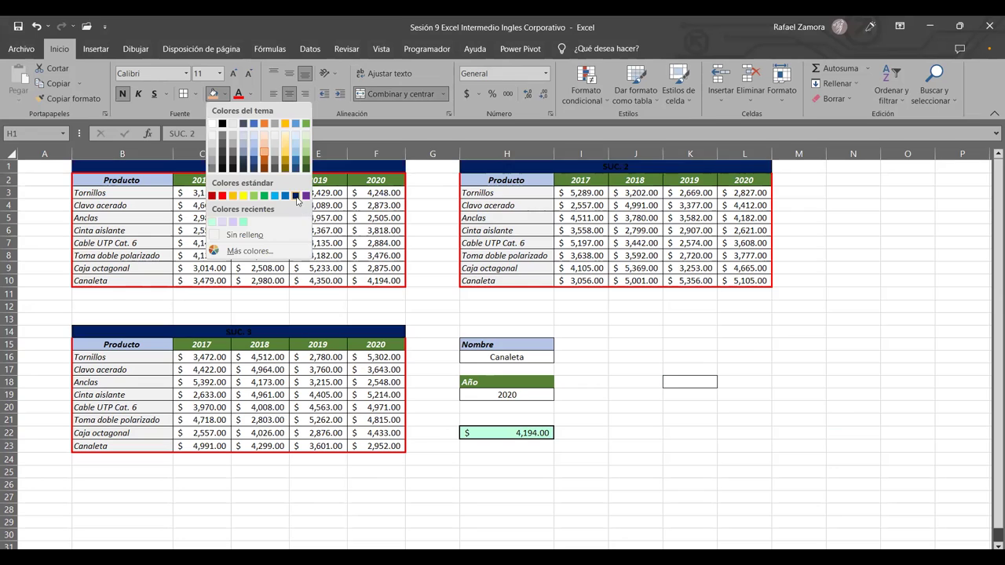
click(297, 196)
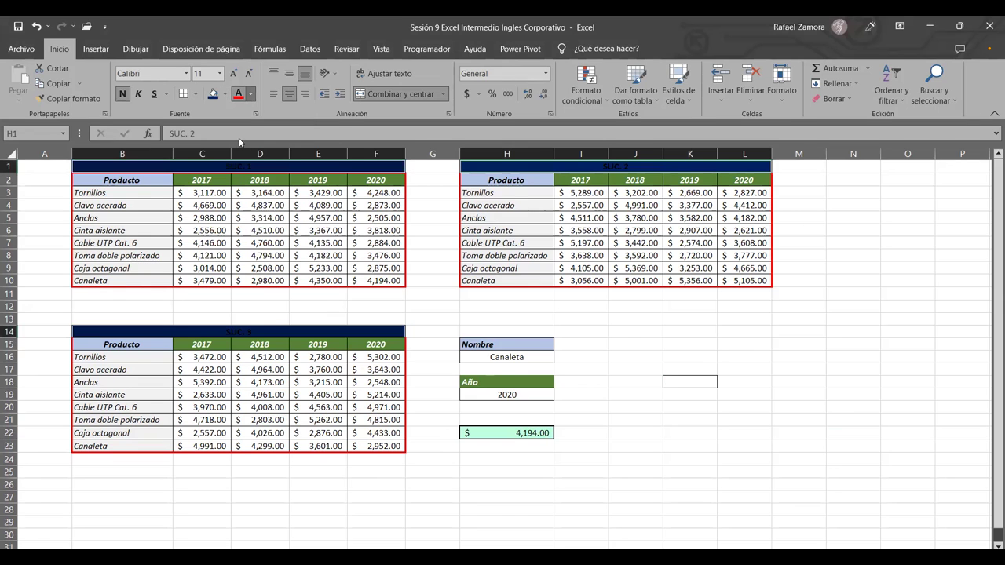
click(251, 94)
click(238, 139)
click(635, 484)
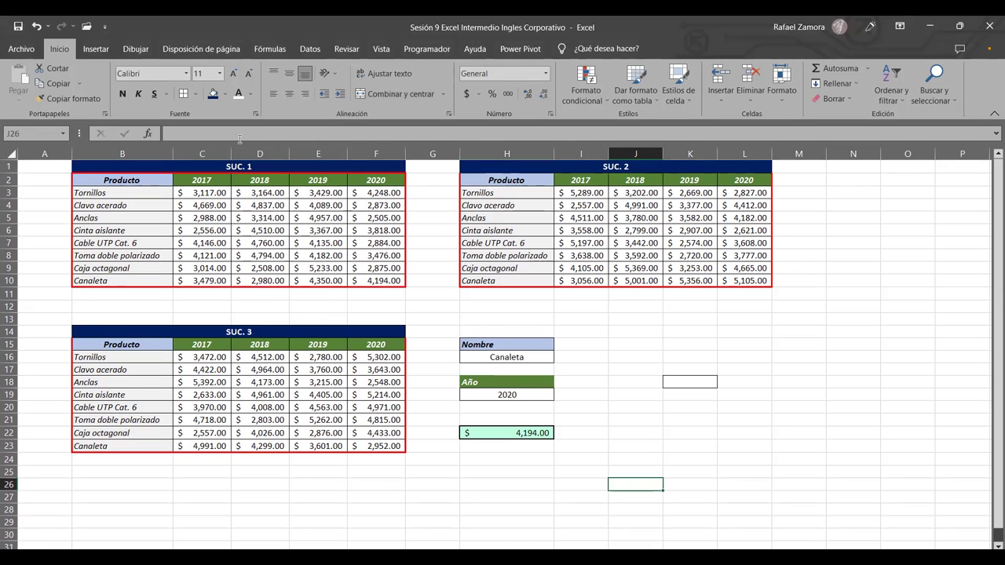
click(797, 485)
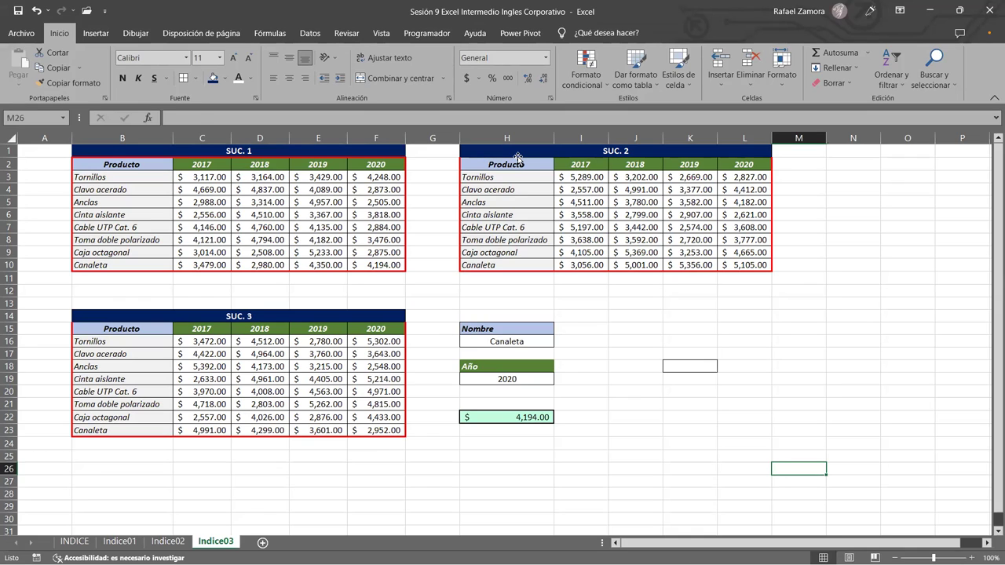
- Apply the red border formatting to the SUC. 3 table B15:F23 through Format Cells
drag(118, 329, 393, 430)
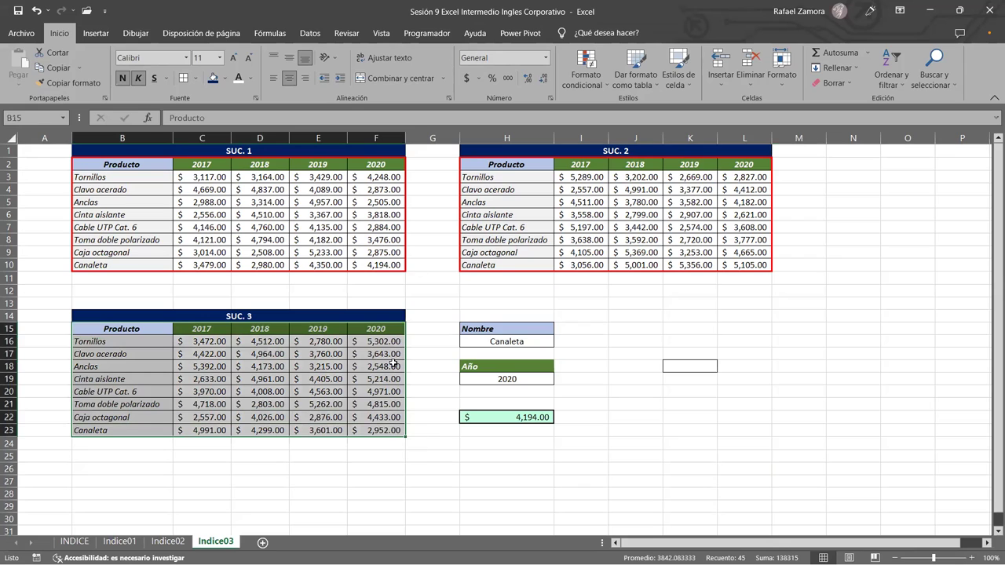
key(ctrl+1)
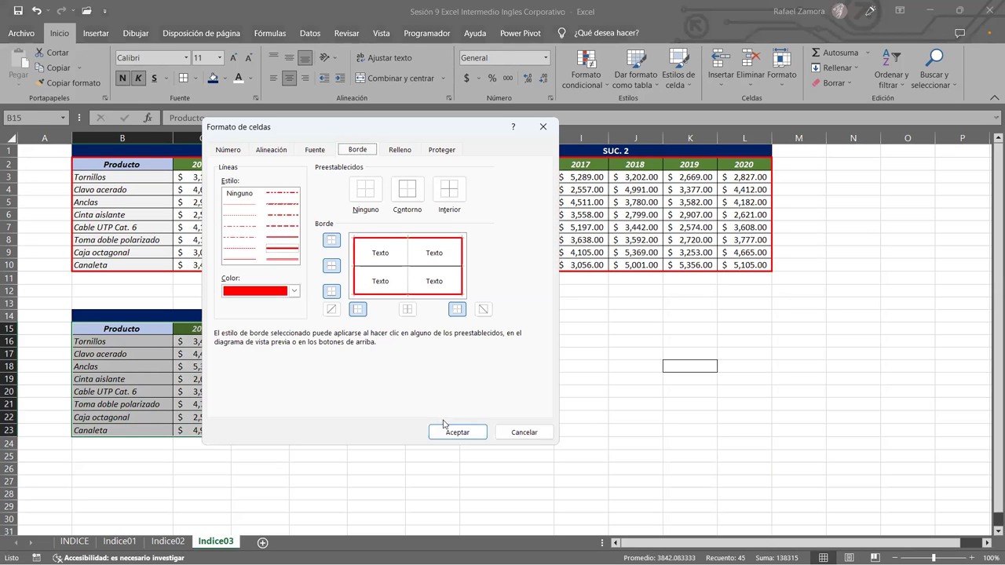
key(Return)
click(756, 400)
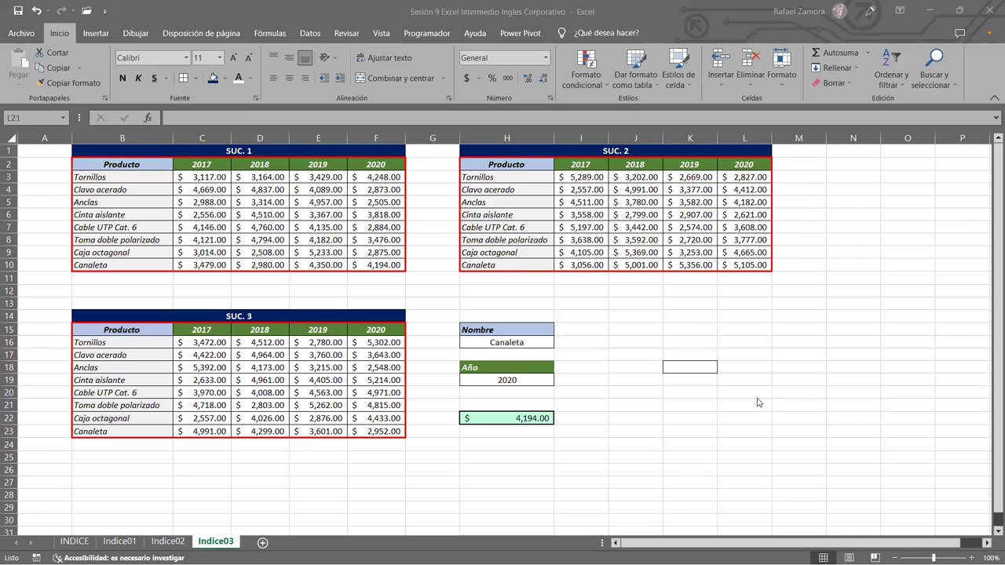
- Clear the stray border by filling blank K16 down to row 22
click(617, 382)
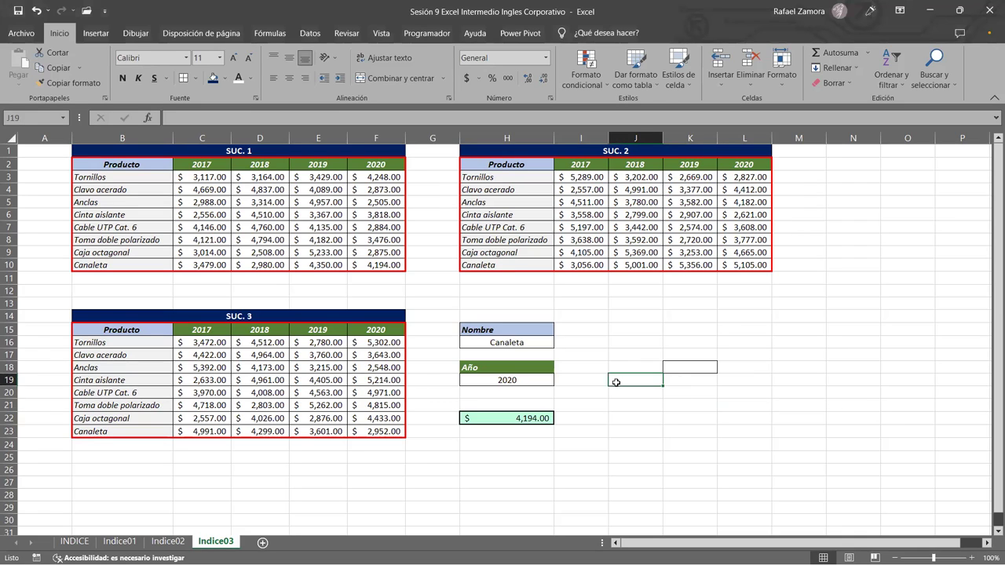
click(691, 346)
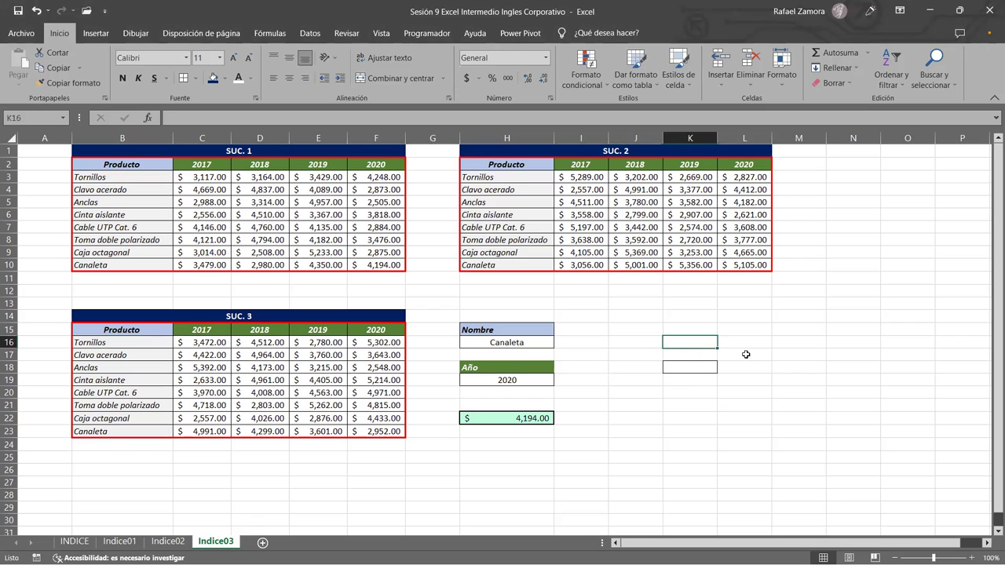
drag(713, 344, 715, 424)
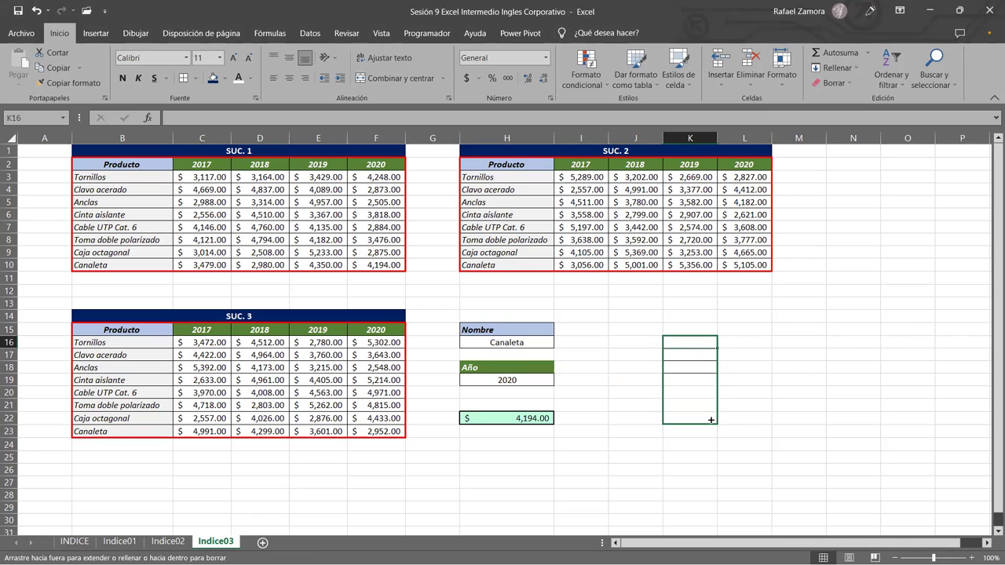
click(581, 330)
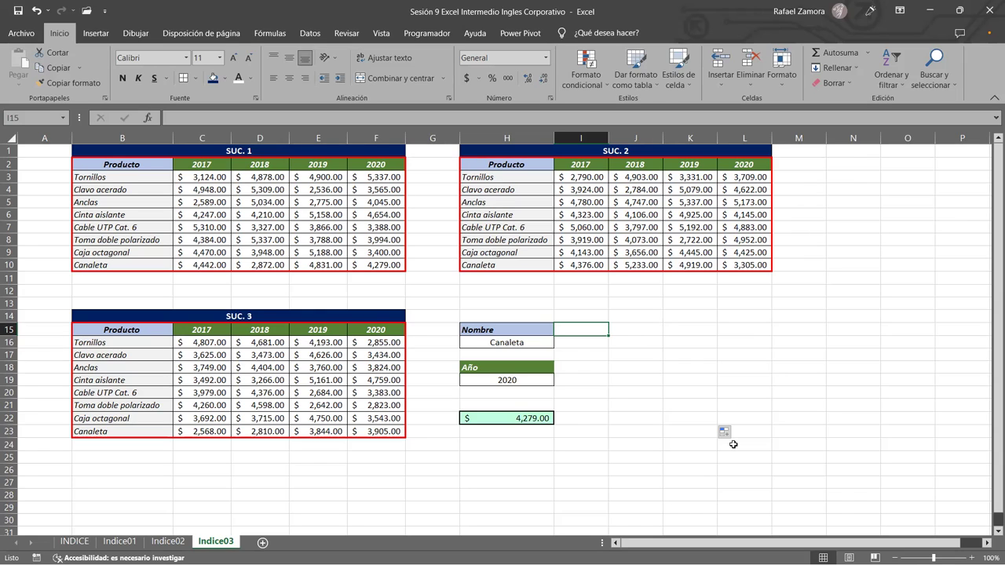
- Recalculate the random sales figures and clear the result cell H22
click(664, 447)
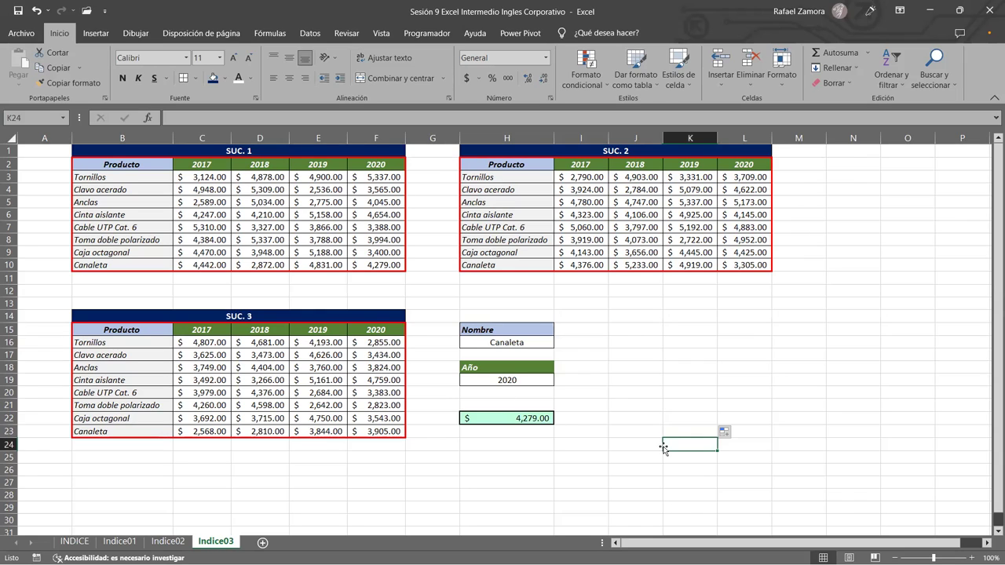
double_click(669, 403)
key(Return)
click(732, 474)
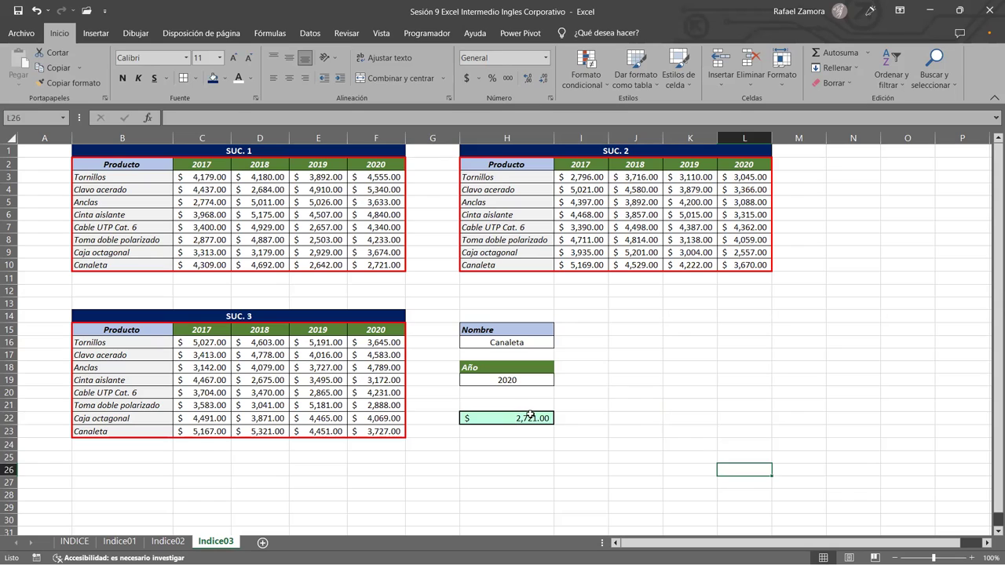
click(531, 415)
key(Delete)
click(711, 450)
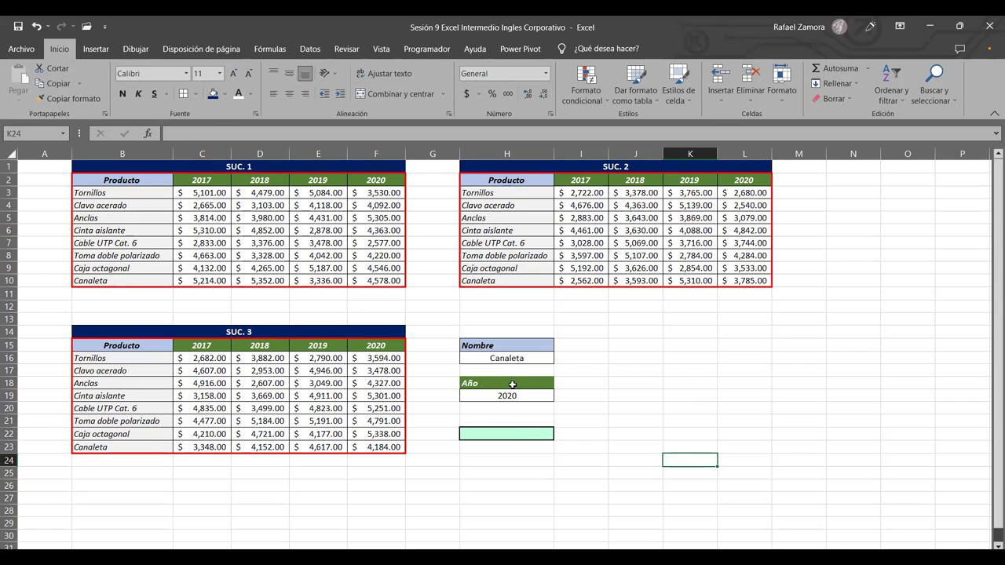
- Centre the Año and Nombre labels, then review E4's ALEATORIO.ENTRE formula
click(510, 385)
click(289, 94)
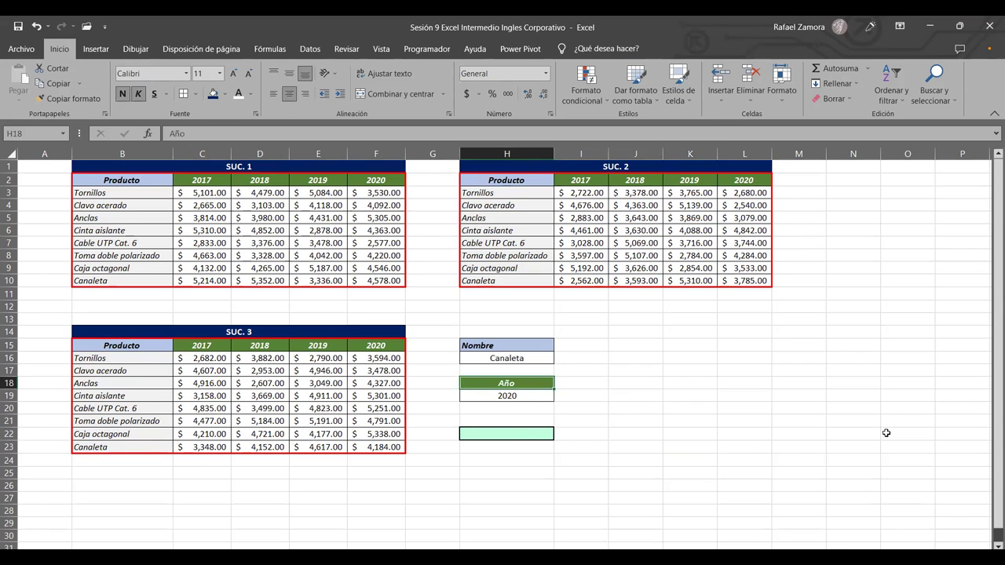
click(842, 446)
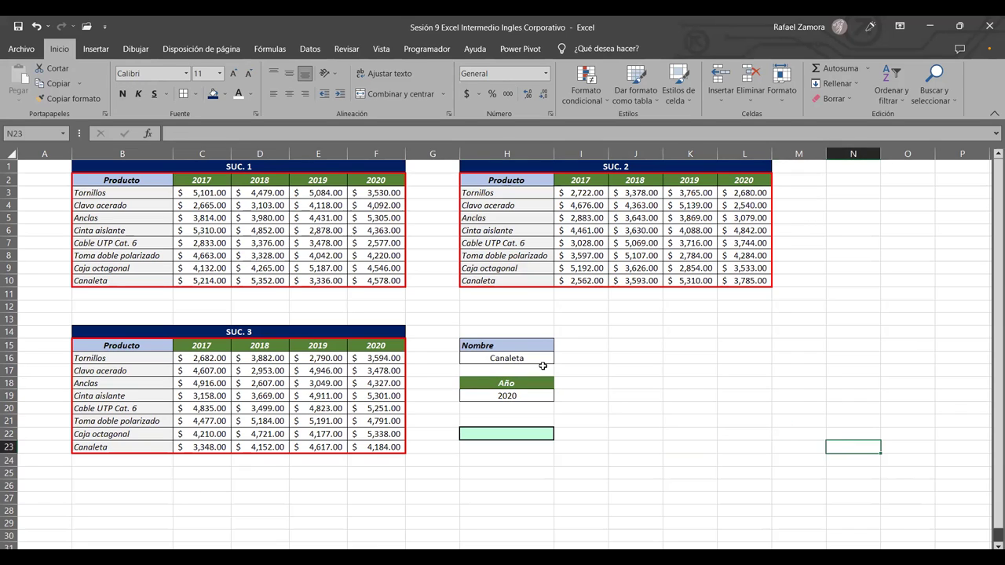
click(492, 346)
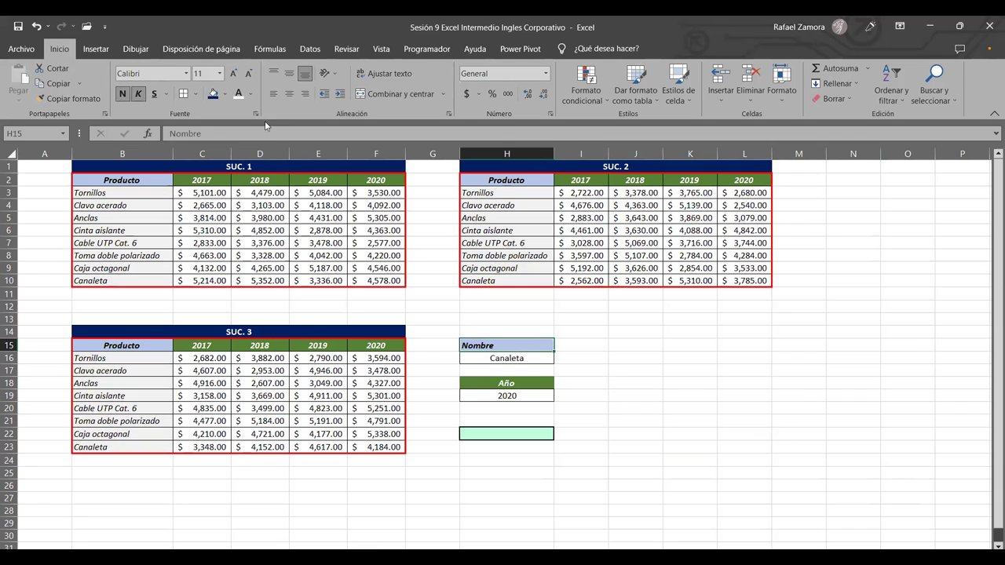
click(289, 94)
click(720, 436)
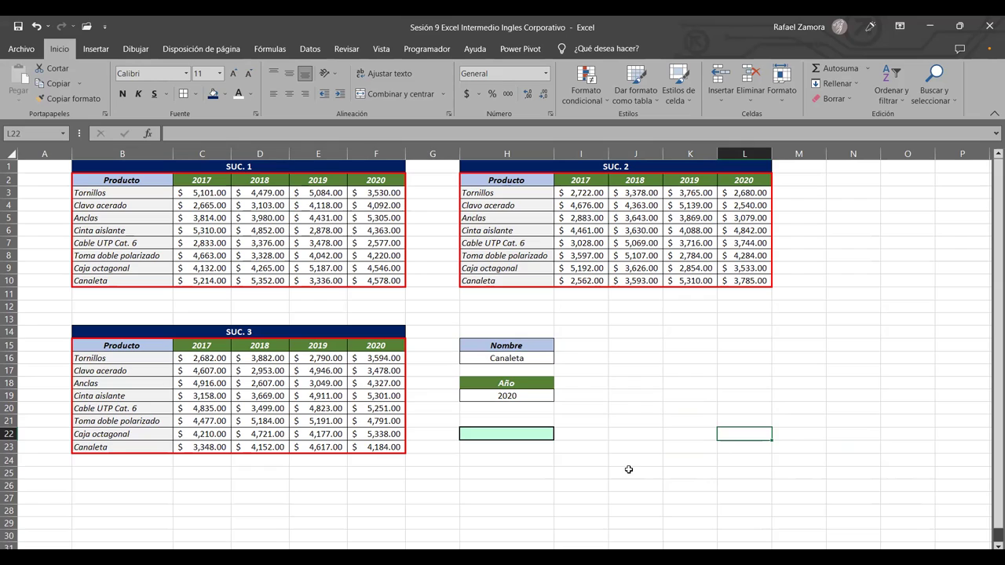
click(784, 432)
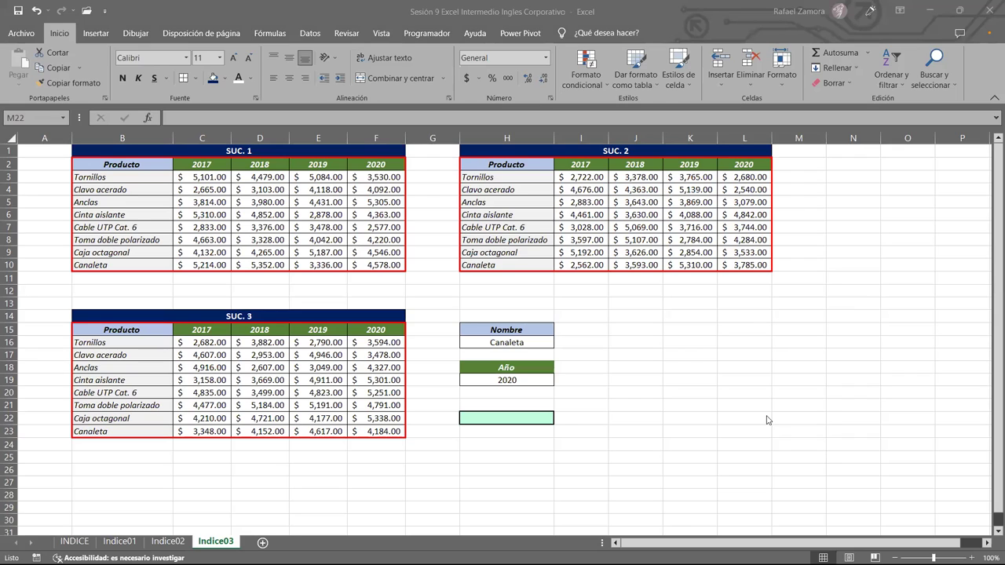
click(318, 189)
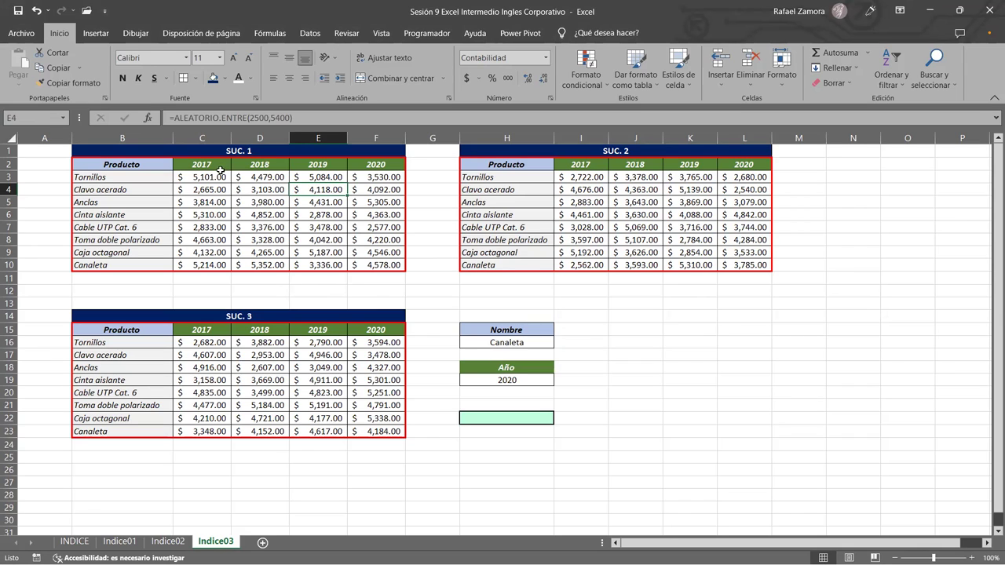
- Move the green result cell to H25 and paste the Año label and value into H21:H22
click(534, 417)
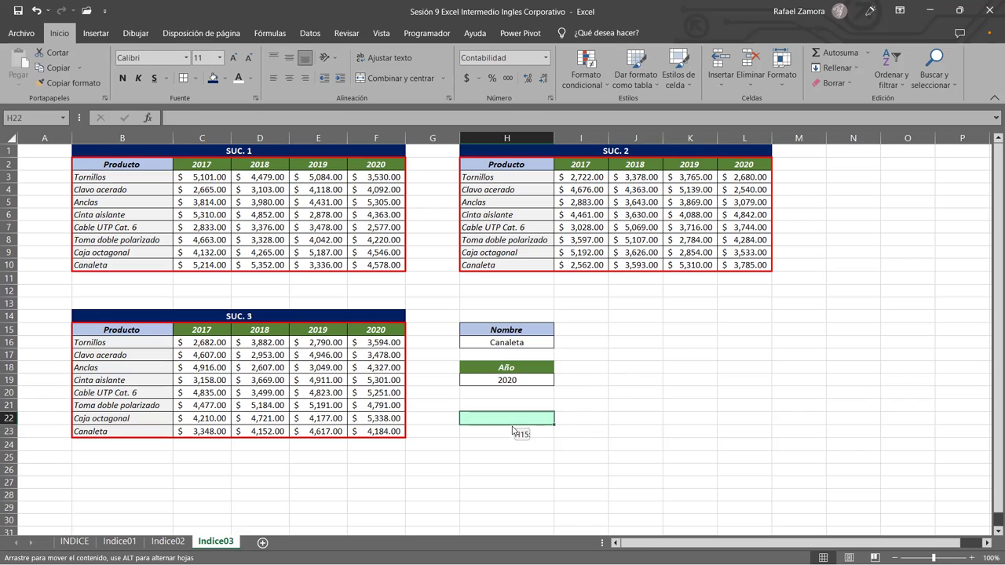
drag(516, 417, 514, 432)
click(511, 370)
drag(512, 374, 512, 381)
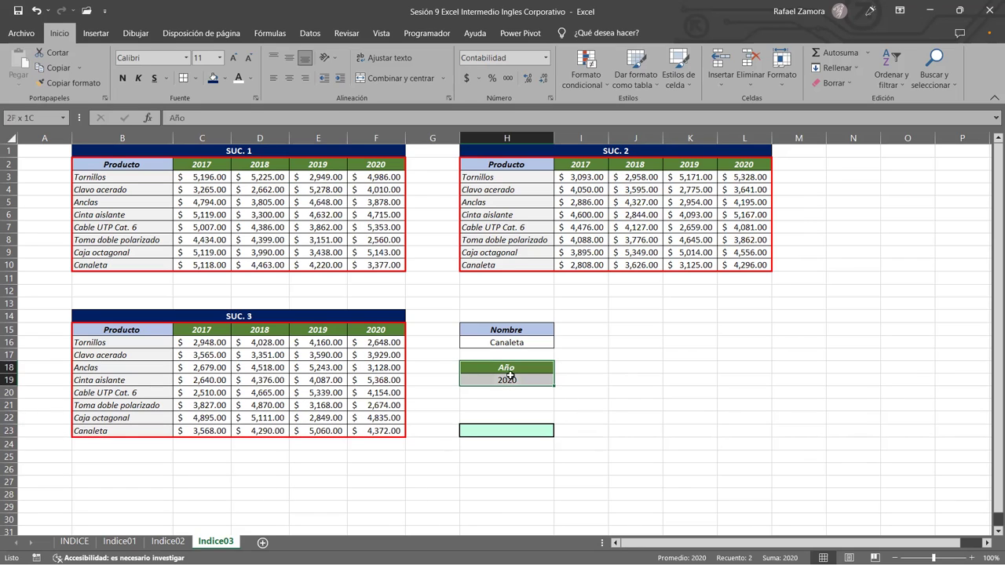
key(ctrl+c)
click(509, 434)
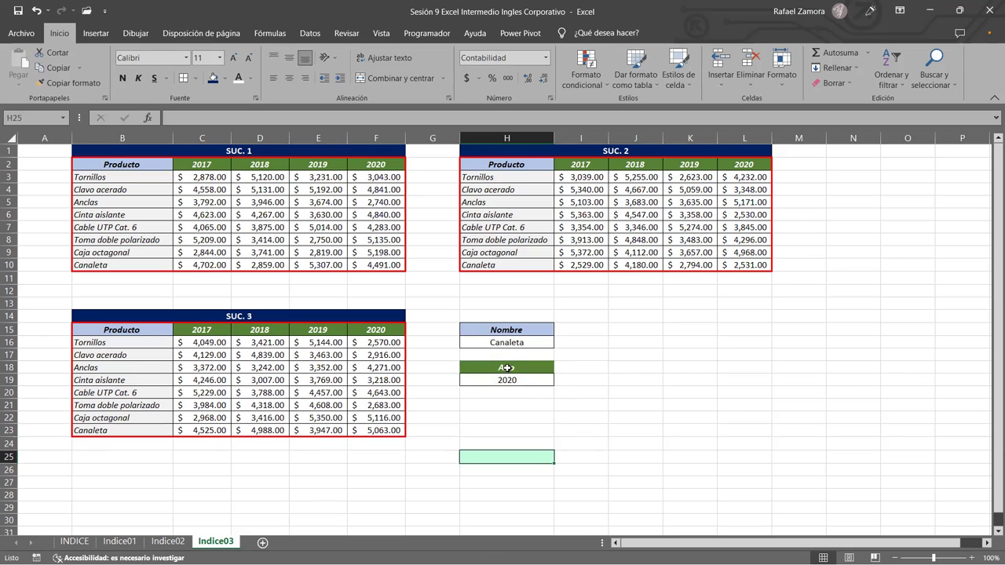
drag(506, 369, 505, 381)
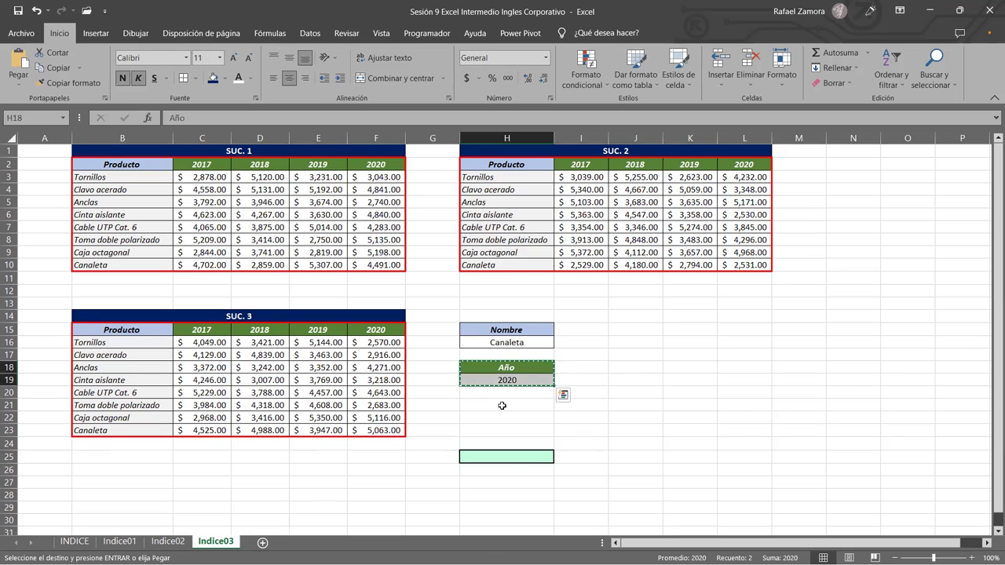
click(501, 407)
key(ctrl+v)
- Retitle H21 as 'Sucursal' and enter 2 in H22
click(518, 402)
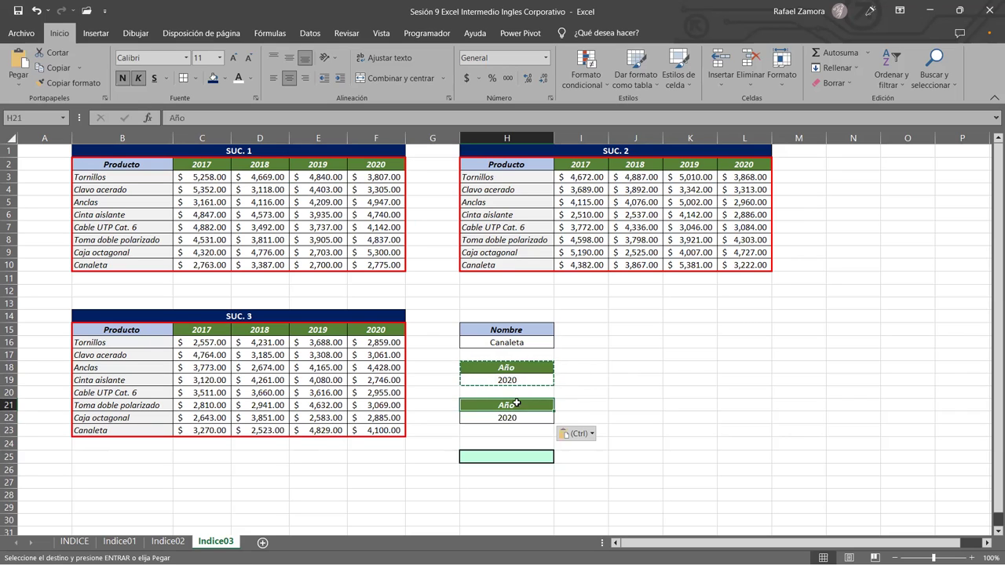
text(sUCUESAL)
key(BackSpace)
key(BackSpace)
key(BackSpace)
key(BackSpace)
key(BackSpace)
key(BackSpace)
key(BackSpace)
key(BackSpace)
text(S)
text(ucursal)
key(Return)
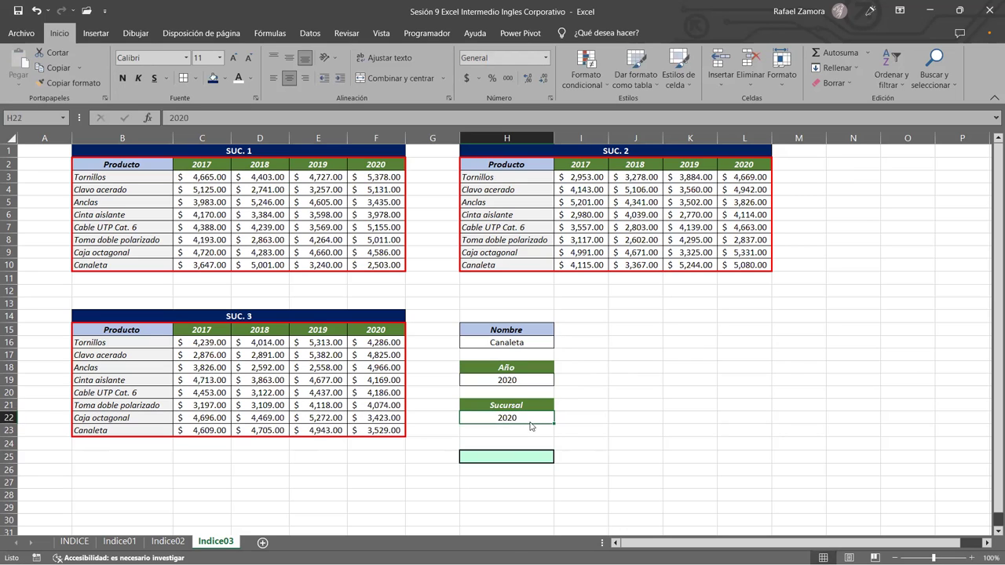
text(2)
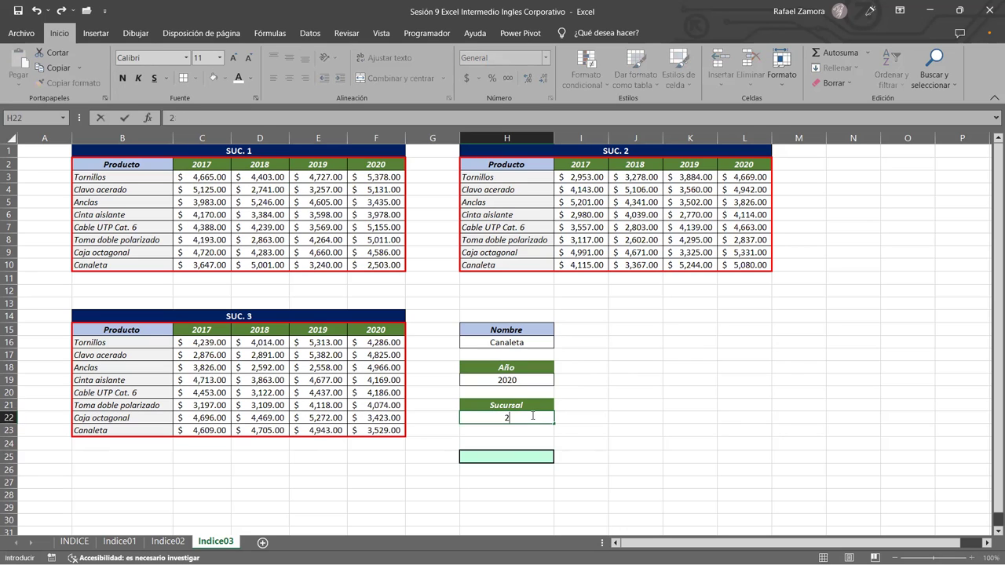
key(Return)
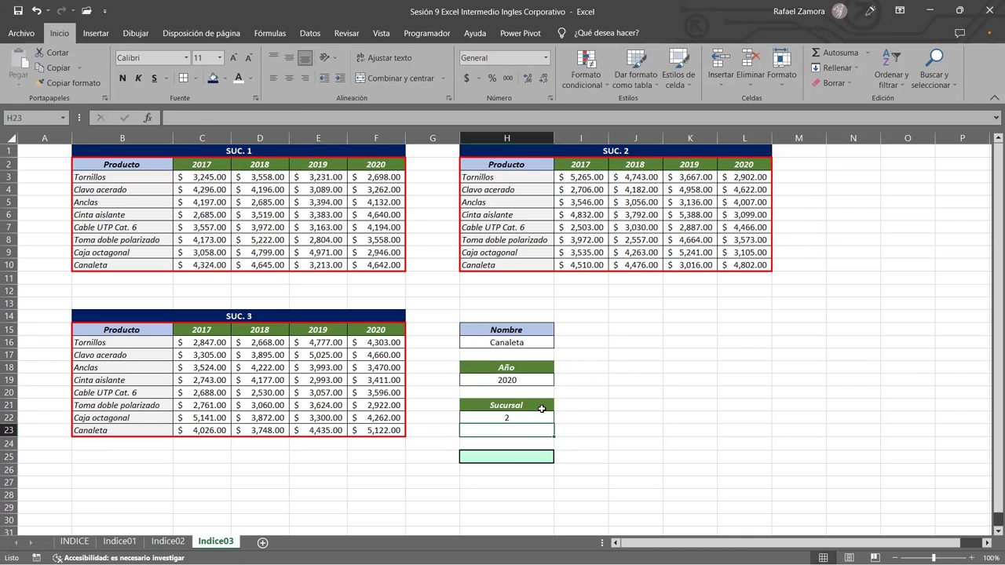
- Fill the Sucursal header H21 light gold (Oro, Énfasis 4, Claro 40%)
click(545, 410)
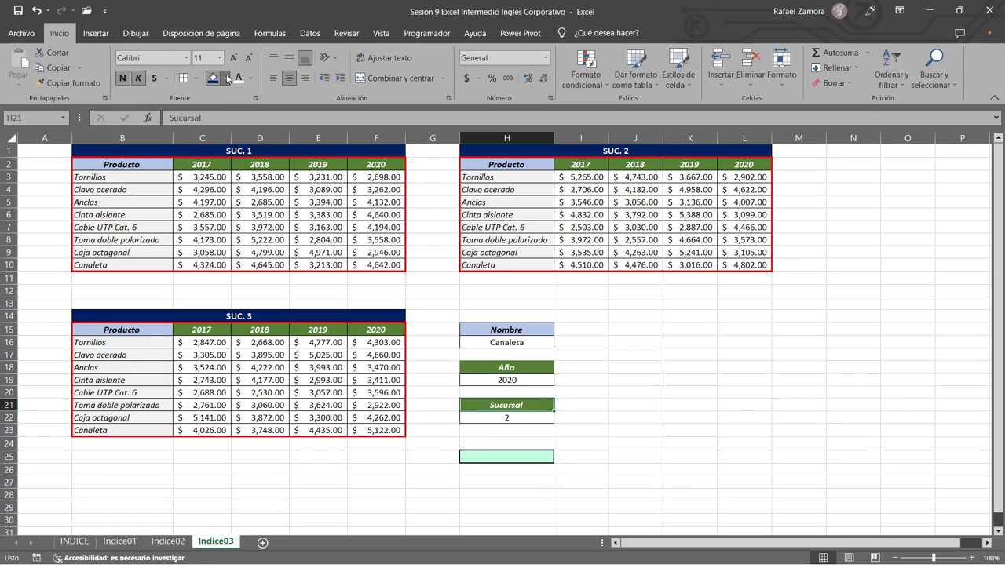
click(226, 79)
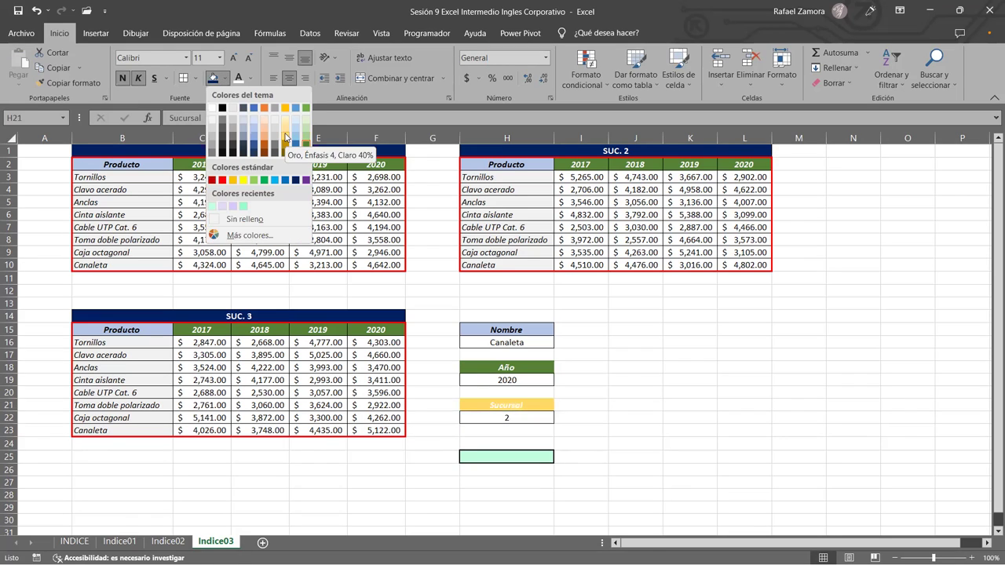
click(286, 137)
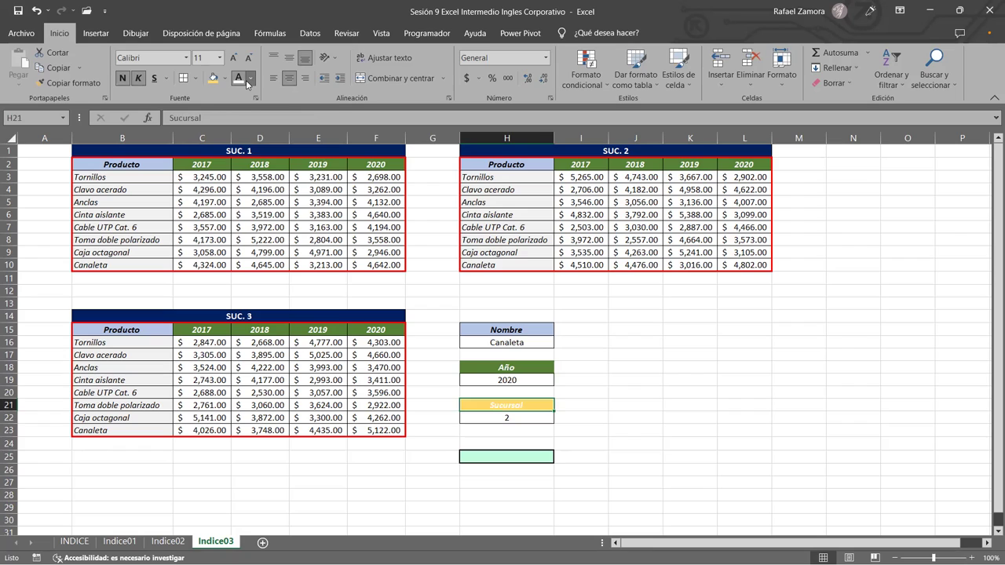
click(248, 80)
click(241, 96)
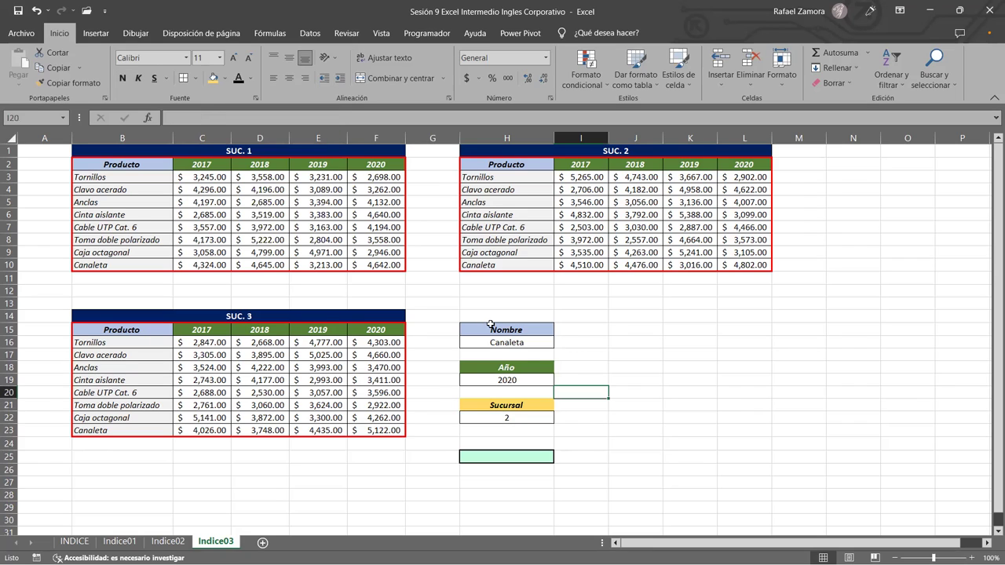
click(500, 406)
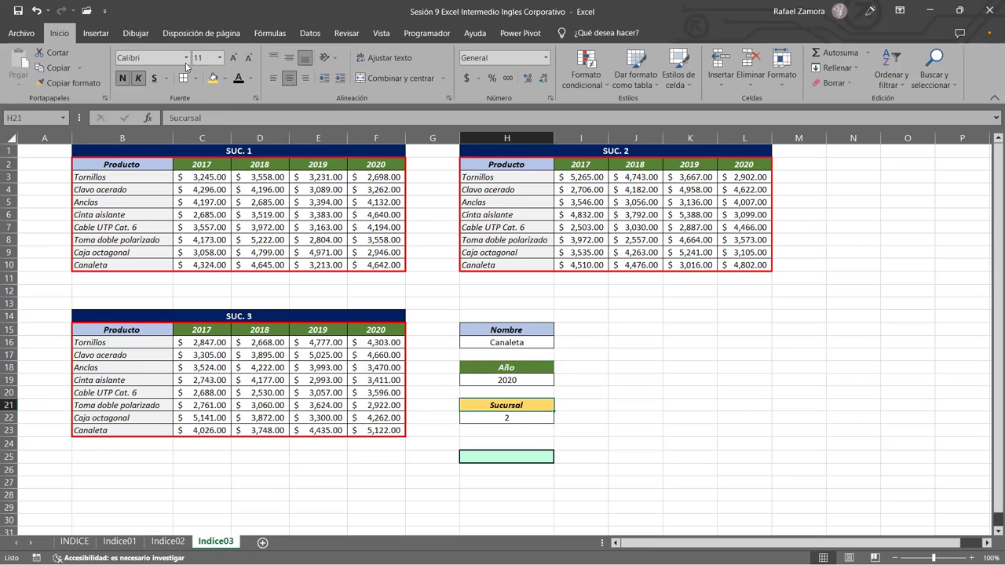
- Change the Nombre value in H16 to Tornillos
click(533, 341)
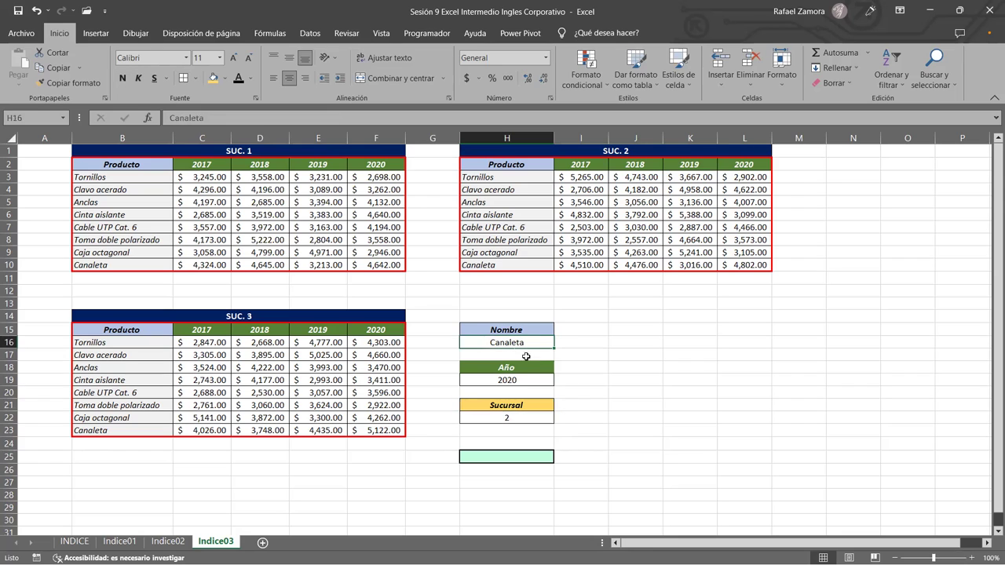
text(Tornillos)
key(Return)
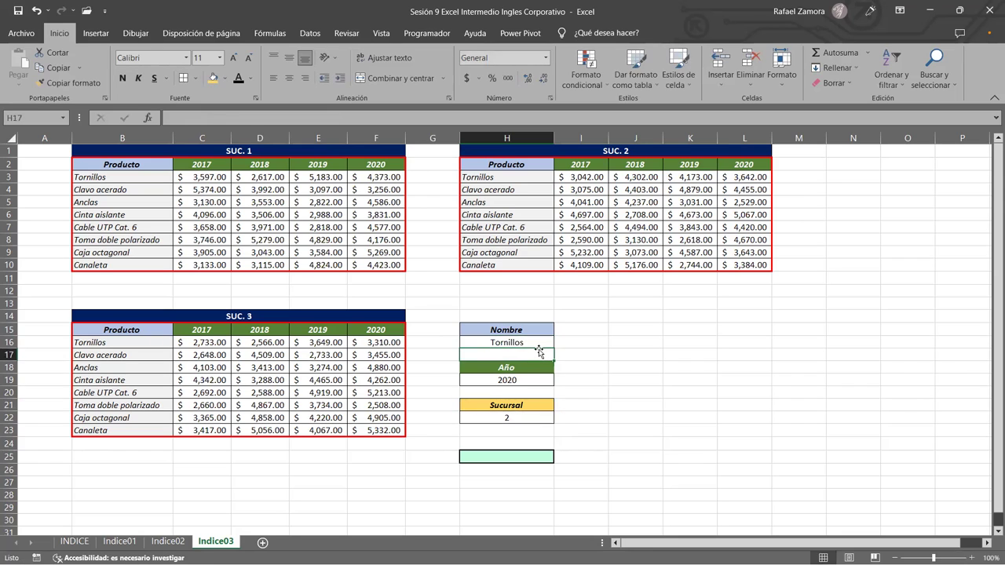
- Copy the green result cell H25 into H27
click(517, 377)
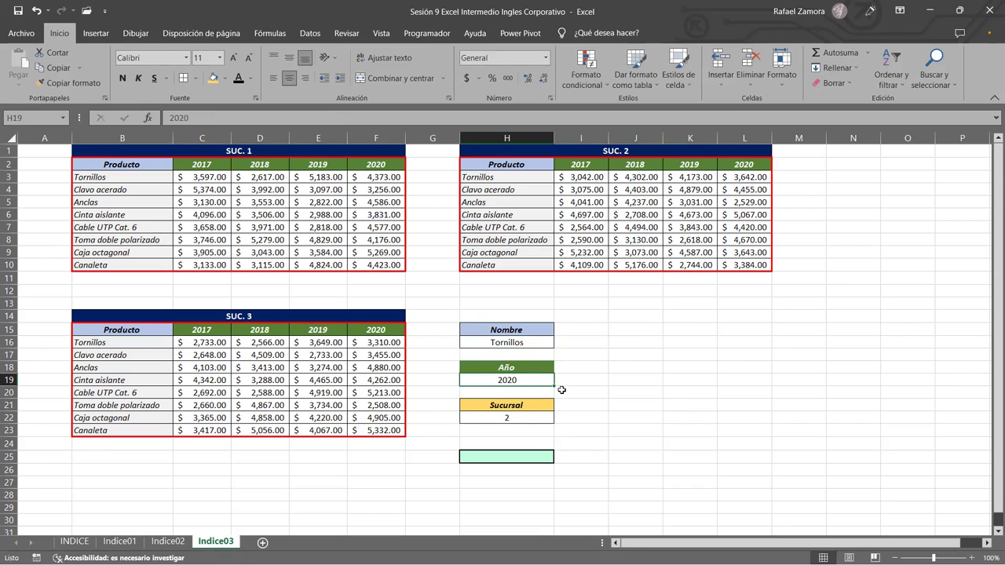
click(536, 425)
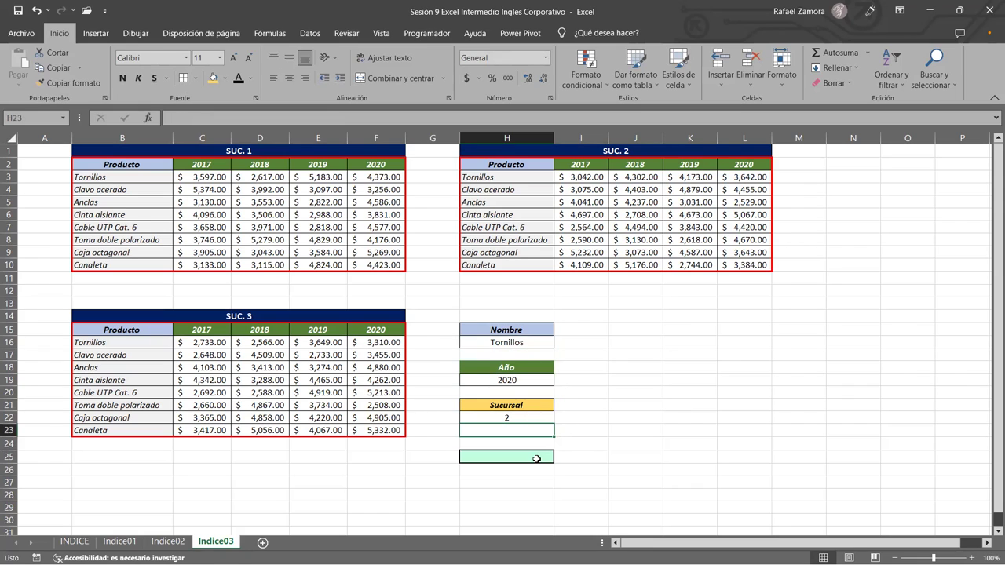
click(537, 459)
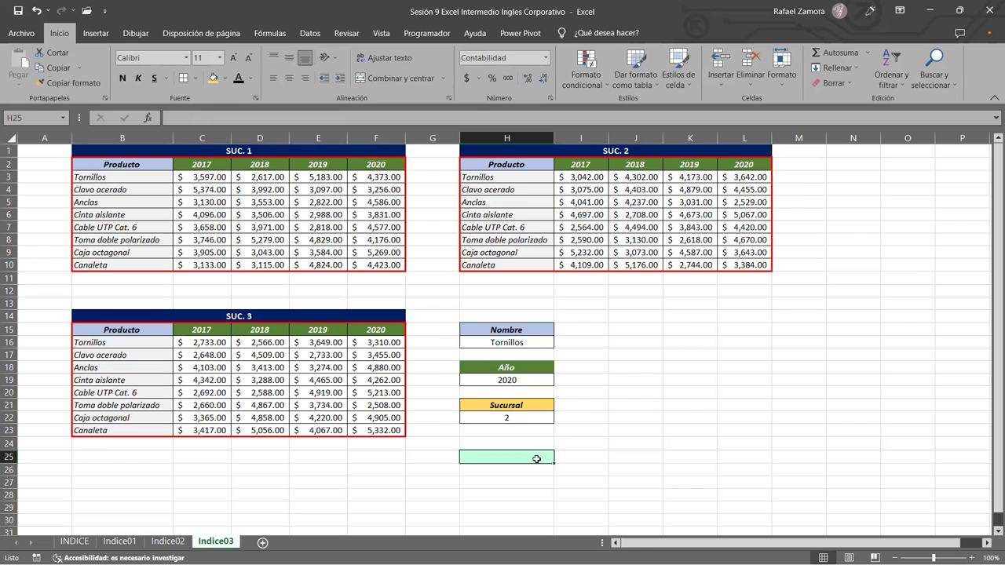
key(ctrl+c)
key(Down)
key(Down)
key(ctrl+v)
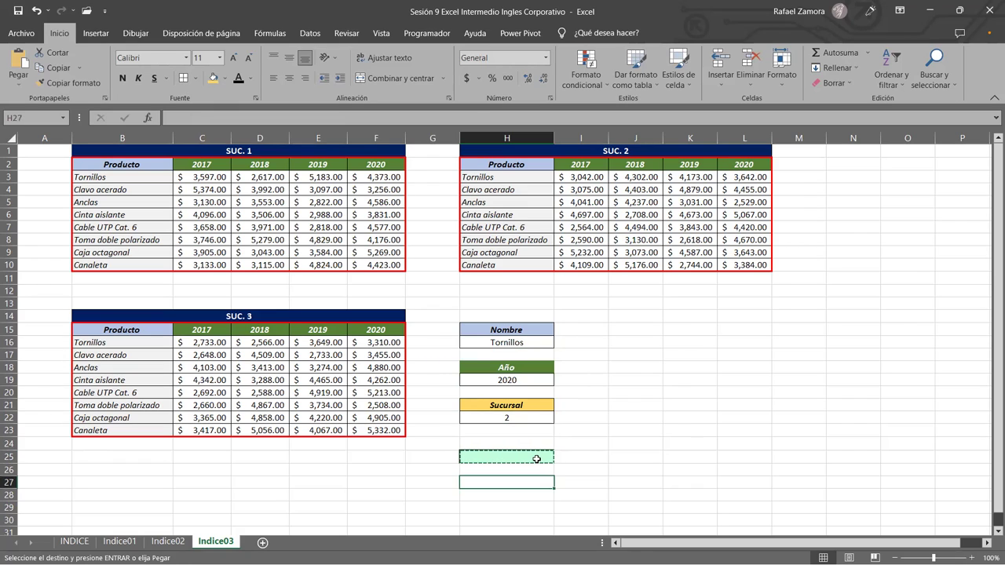
- Enter =INDICE(C3:F10,1,4) in H25 to return the SUC. 1 value at row 1, column 4
click(517, 457)
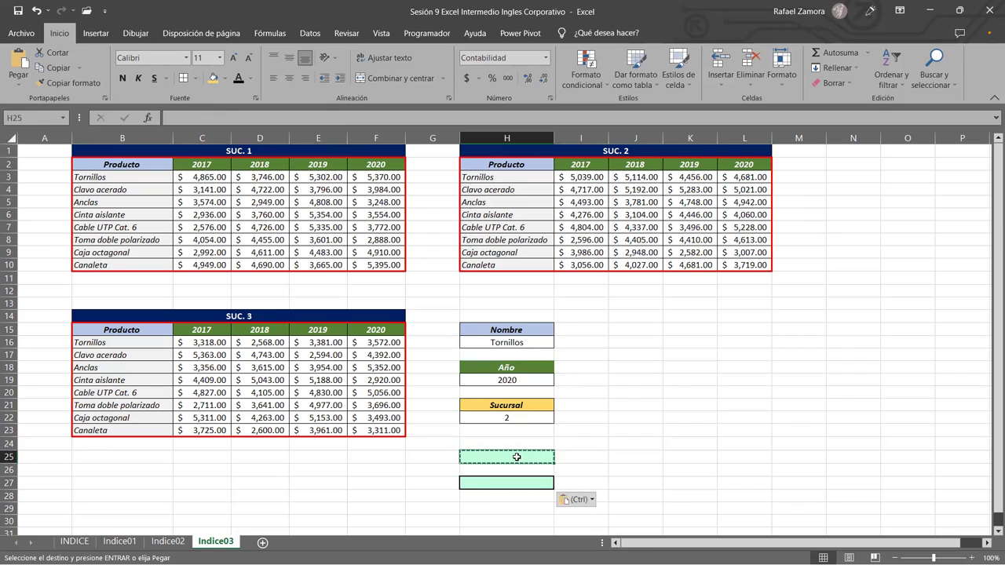
text(=)
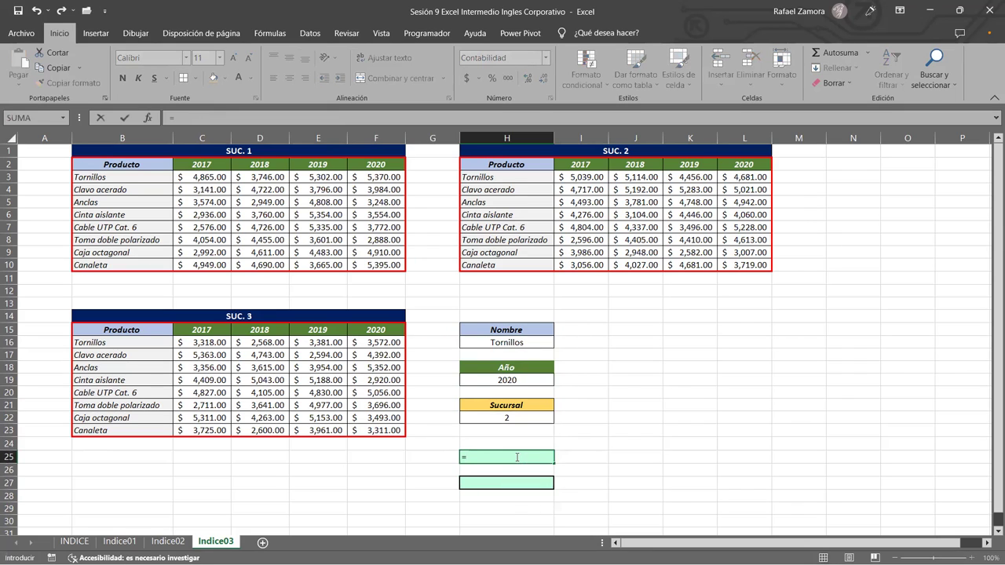
text(indice)
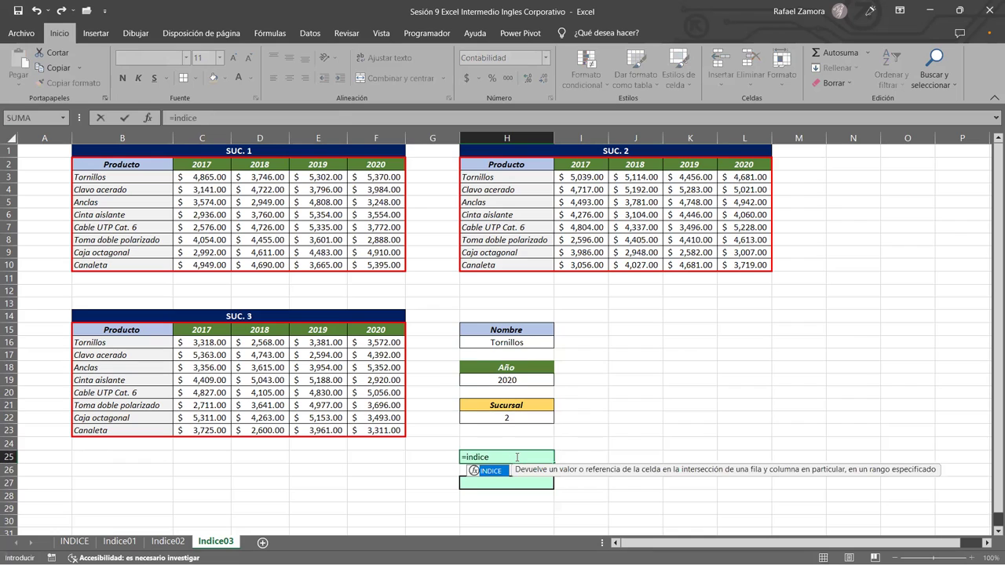
key(Tab)
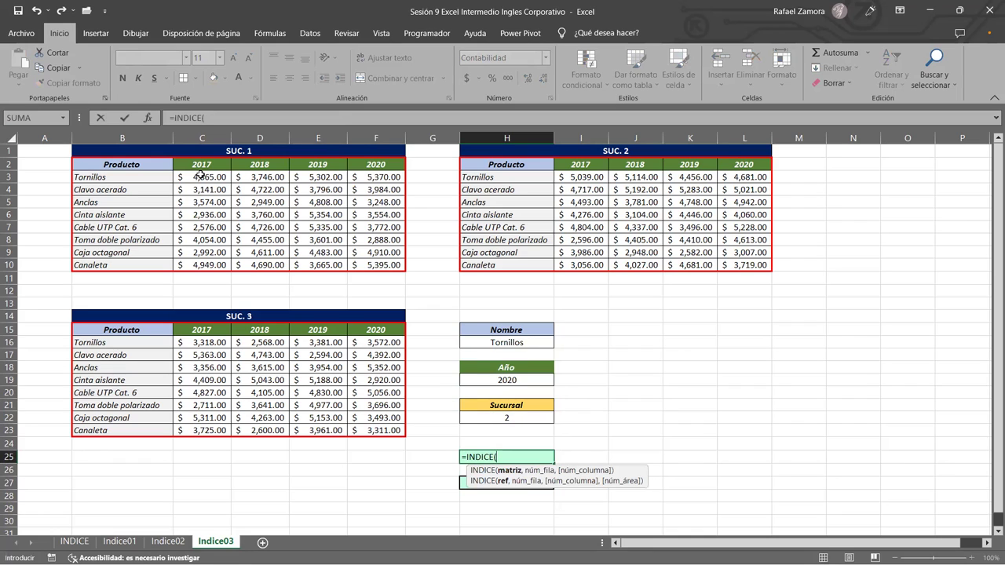
drag(202, 177, 377, 269)
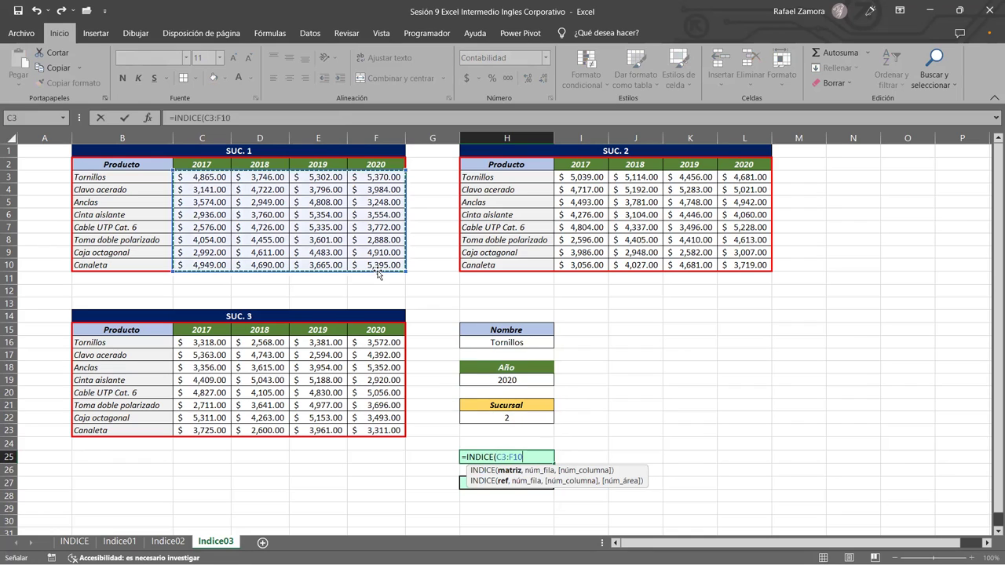
text(,)
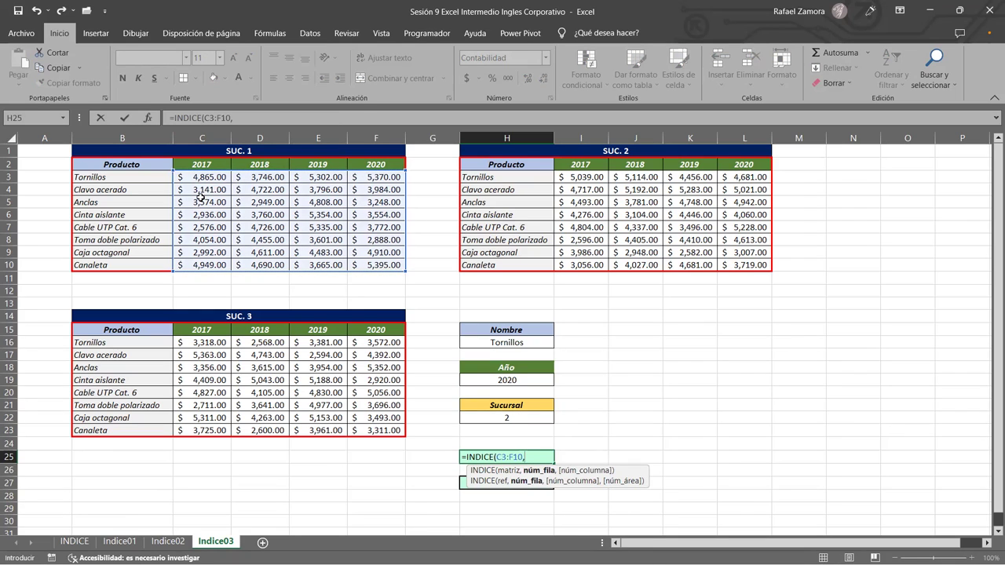
text(1)
text(,)
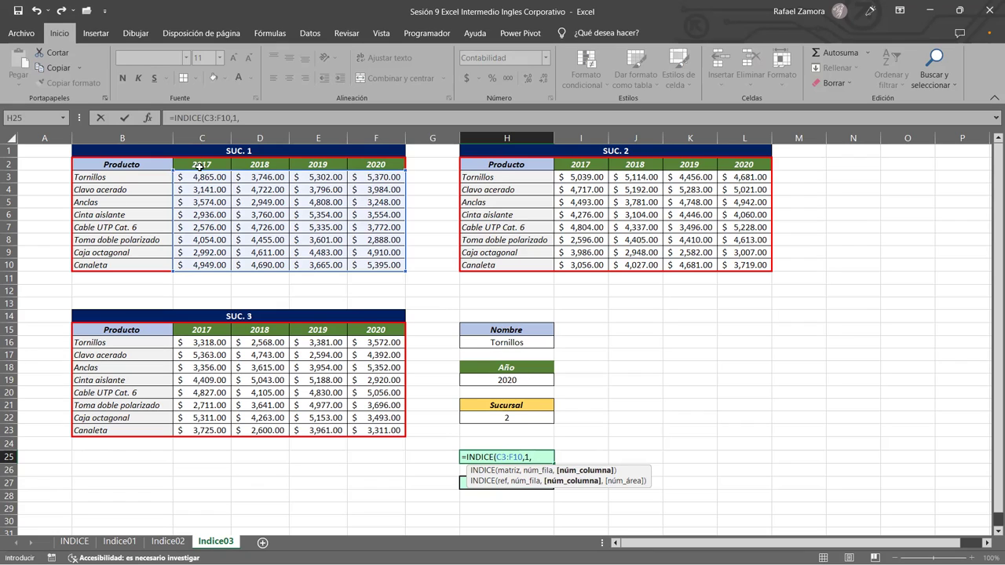
text(4)
text())
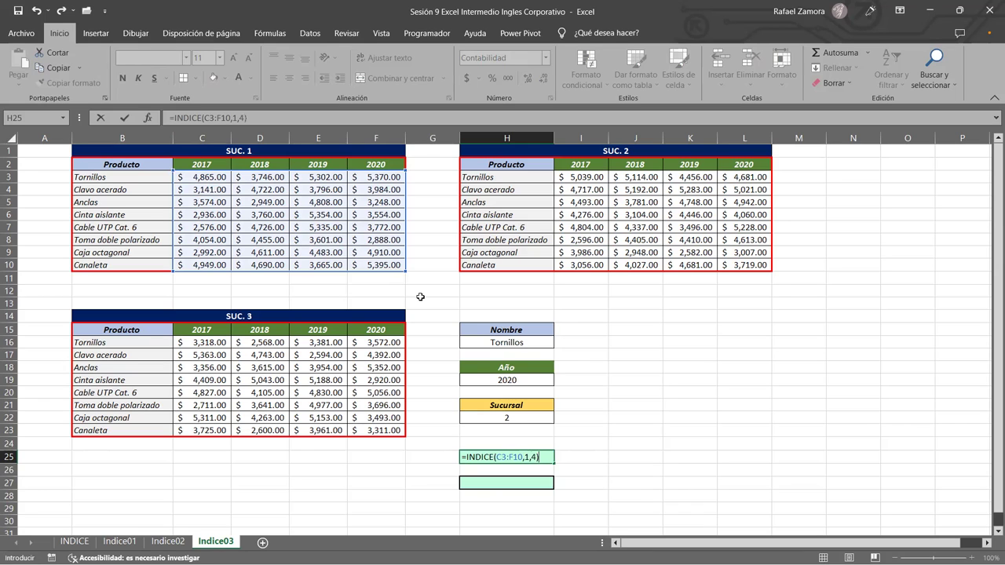
key(Return)
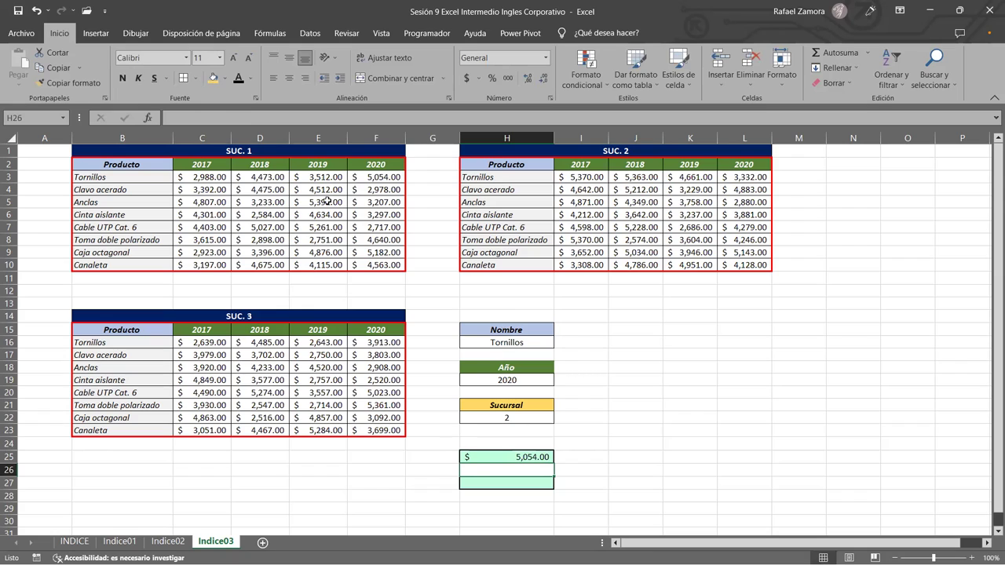
- Make the H25 result bold
click(388, 177)
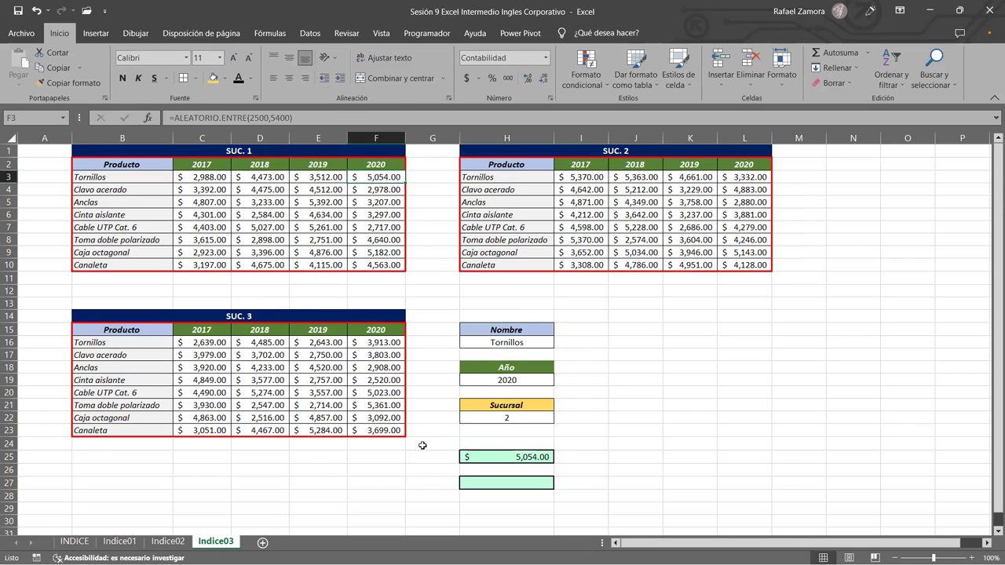
click(501, 456)
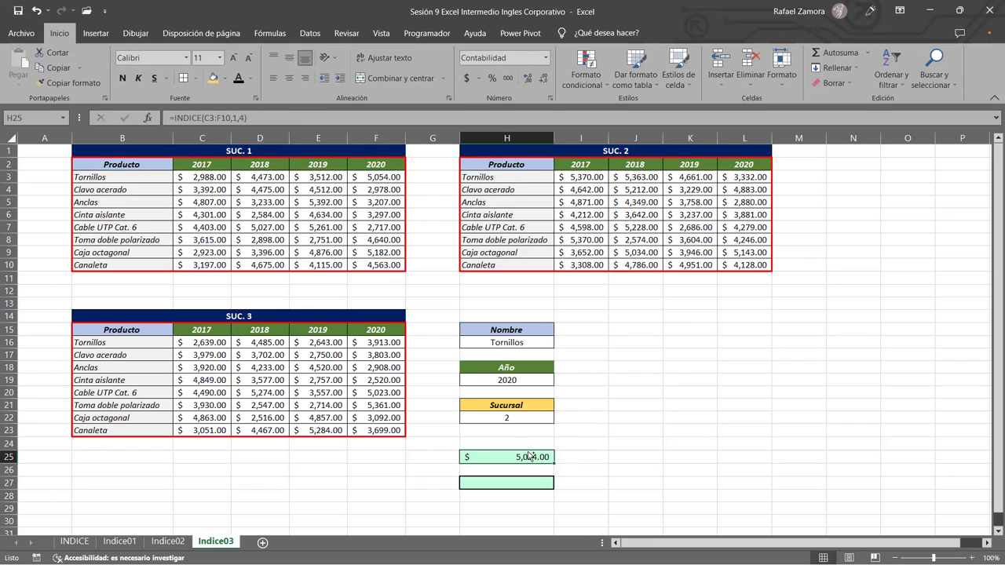
key(ctrl+n)
click(668, 430)
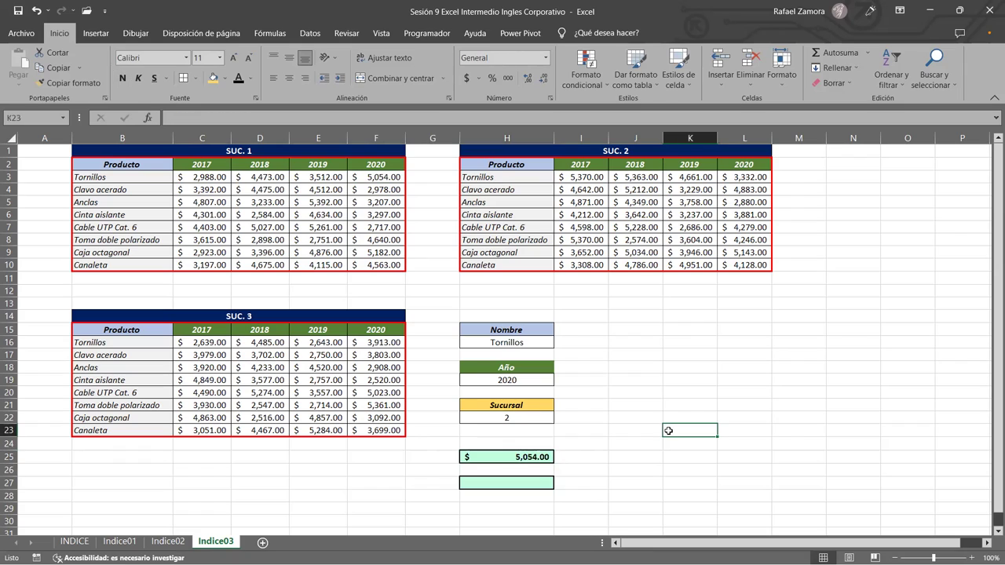
key(ctrl+z)
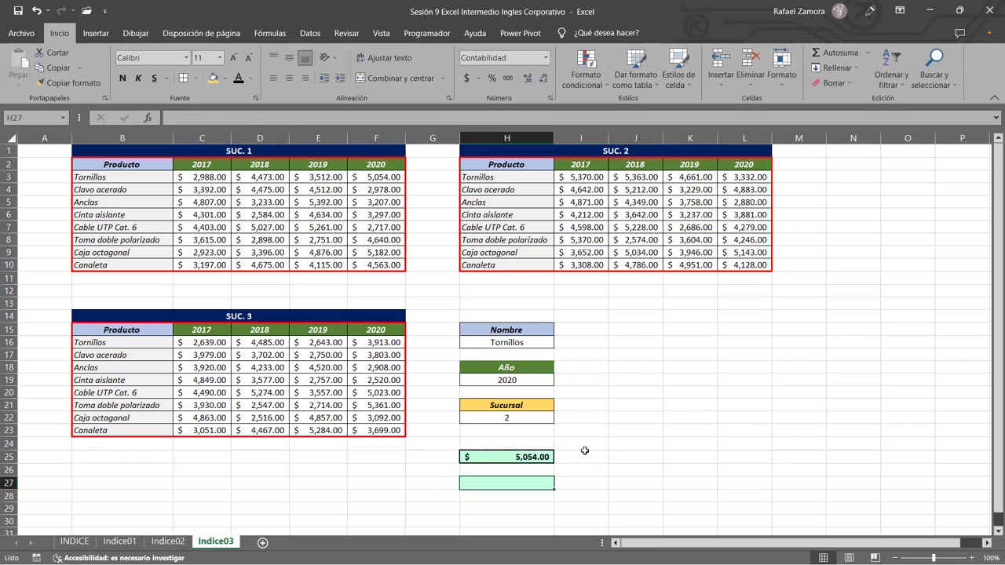
- Show H25's formula as text in J25 with =FORMULATEXTO(H25)
click(626, 456)
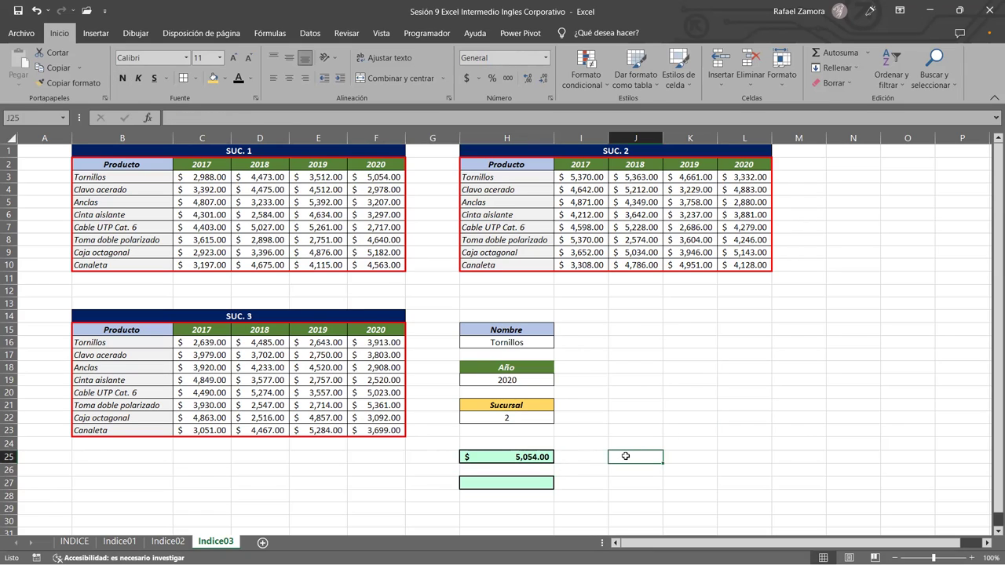
text(=)
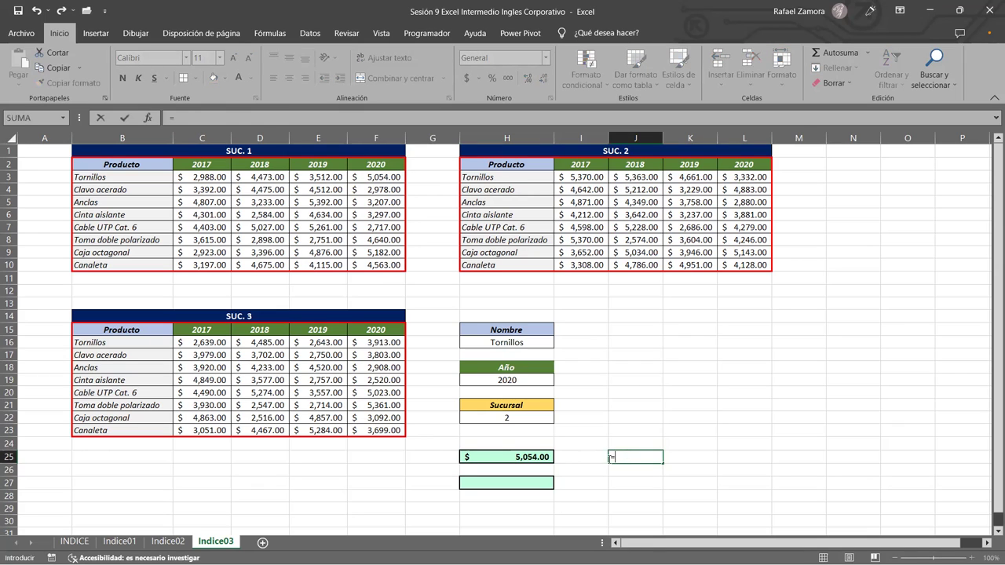
text(FORMULATEXTO()
click(489, 457)
key(Return)
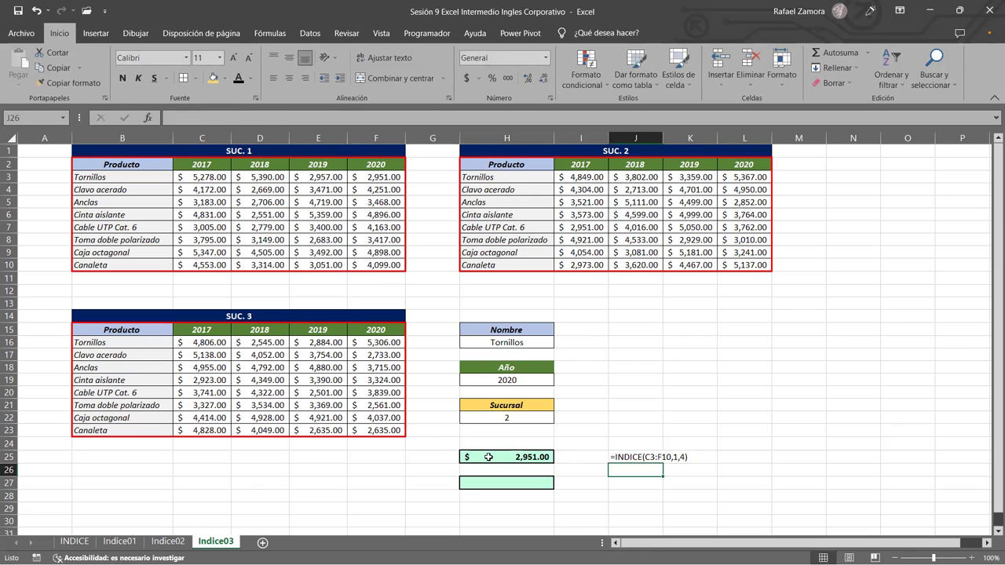
key(Down)
key(Left)
key(Left)
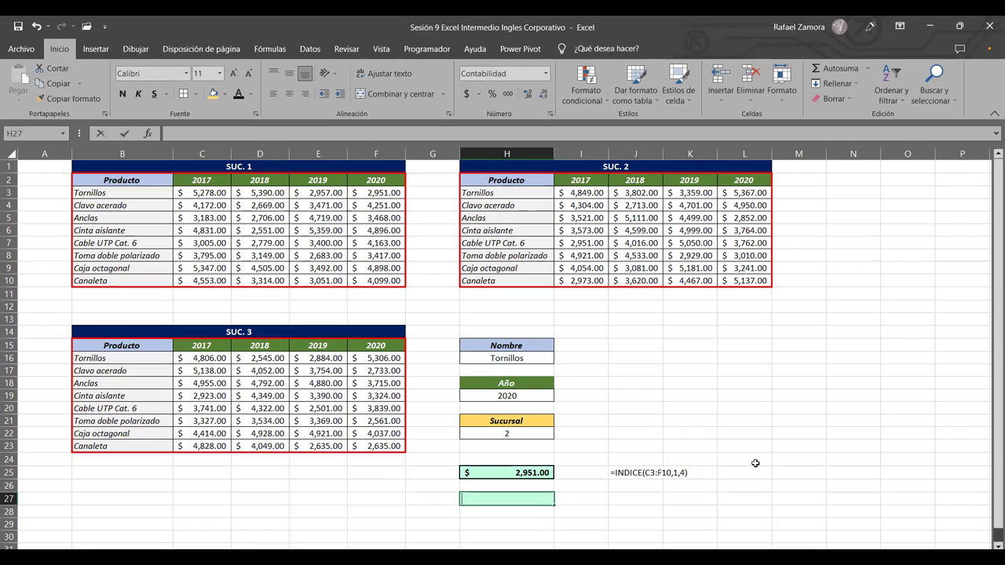
- Start =INDICE( in H27 with the C3:F10 range preceded by an opening parenthesis
text(=)
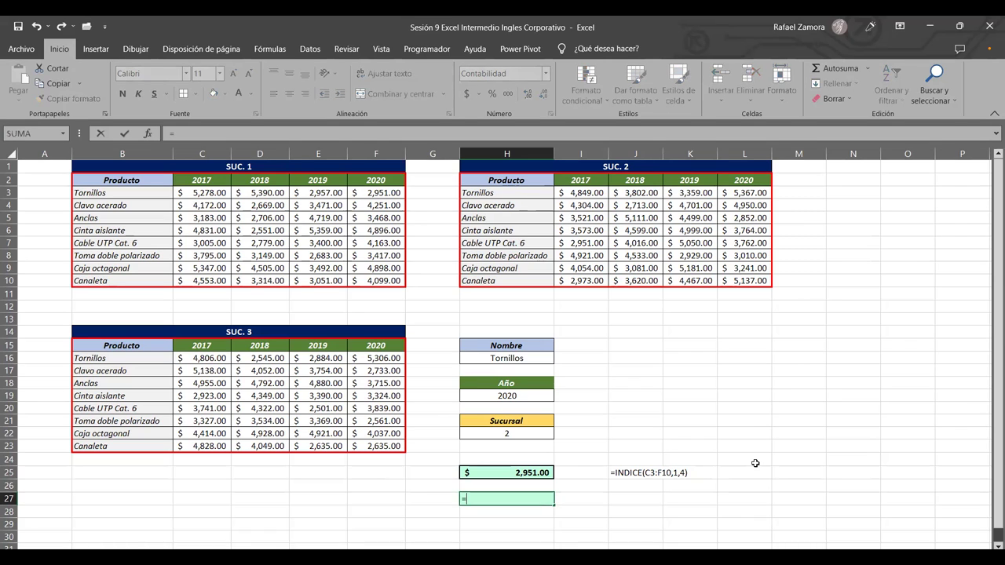
text(INDICE()
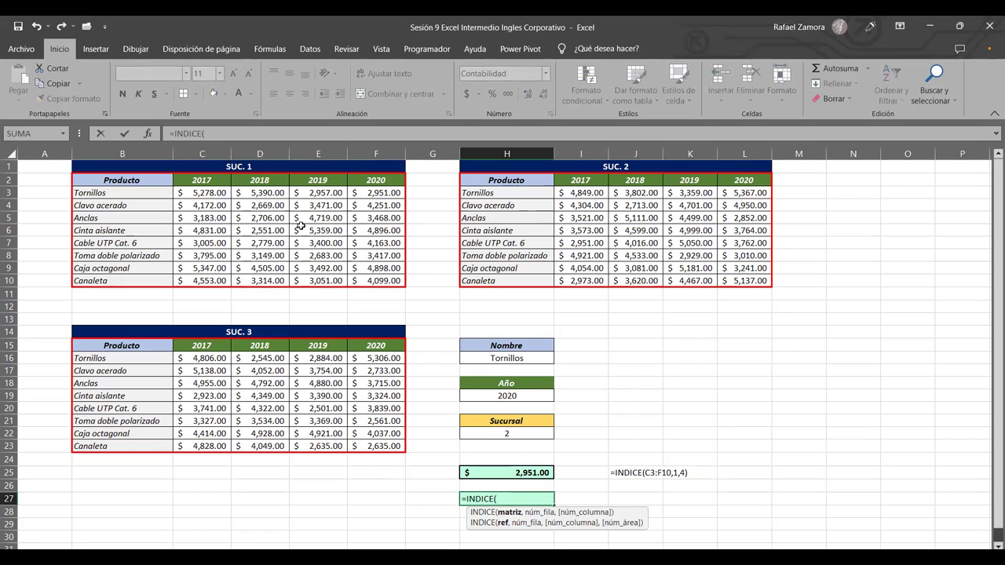
click(186, 194)
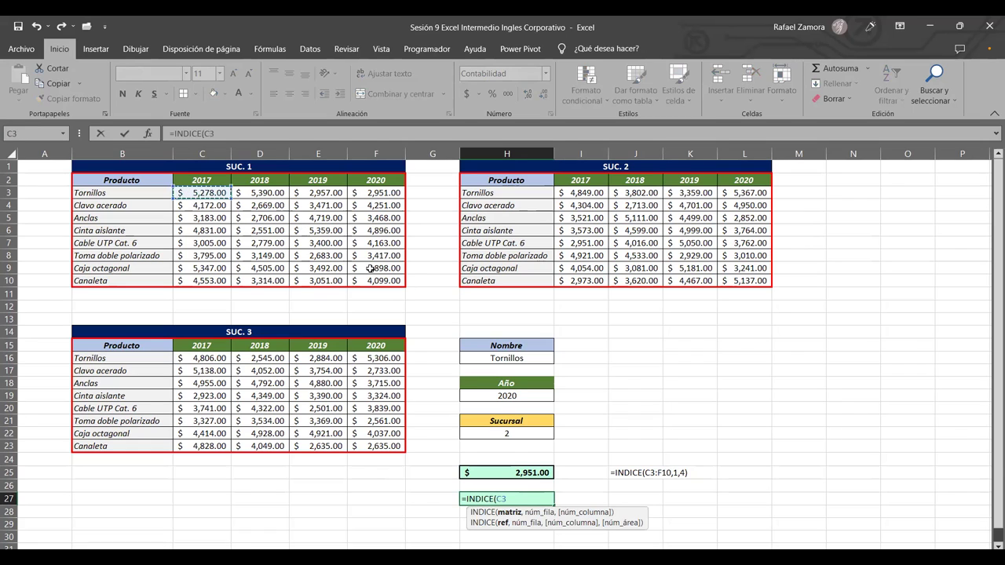
drag(380, 280, 380, 280)
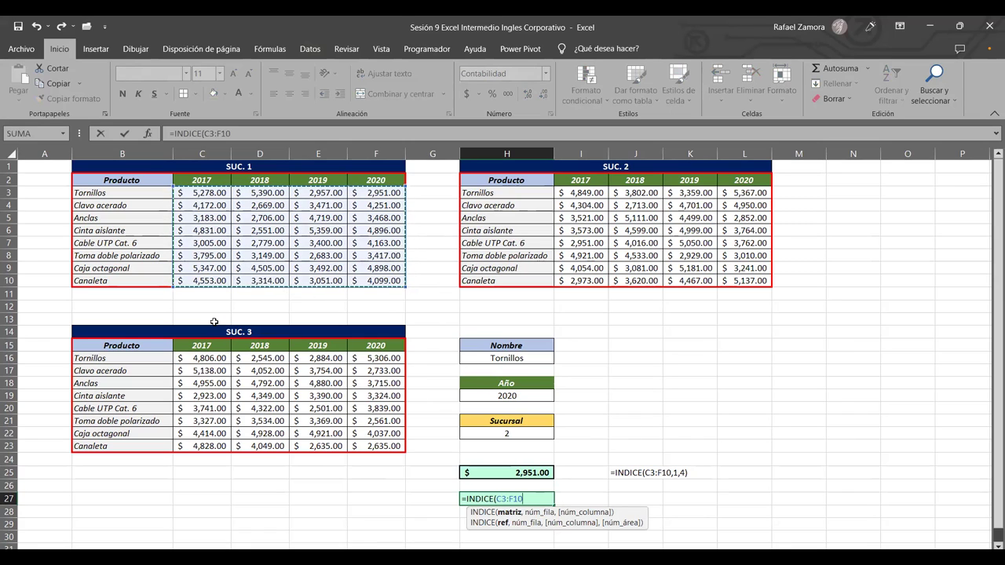
key(F2)
key(Left)
key(Left)
key(Left)
text(()
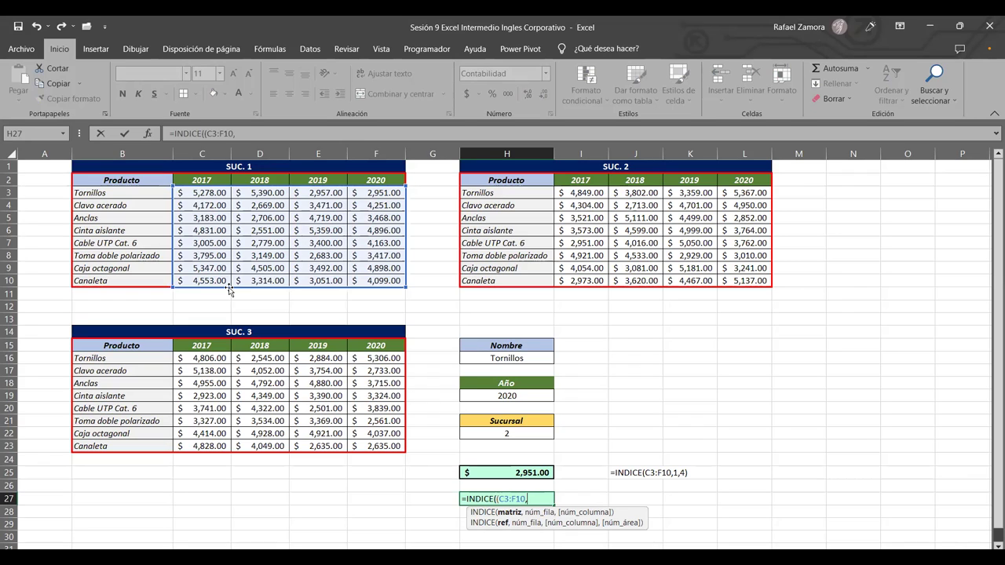
- Add I3:L10 and C16:F23 to the union reference, separated by commas
text(,)
click(565, 194)
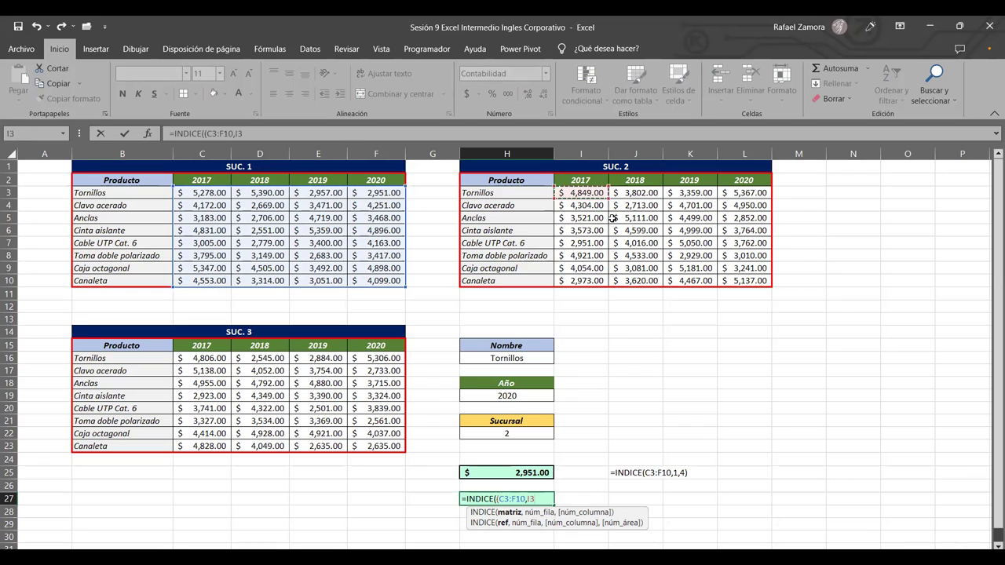
shift+click(720, 285)
text(,)
click(192, 358)
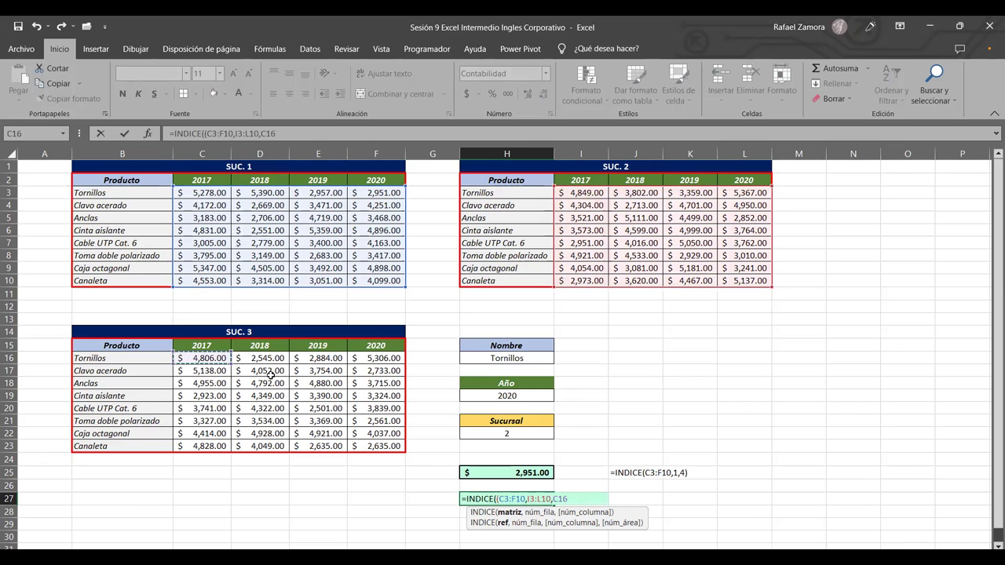
shift+click(386, 445)
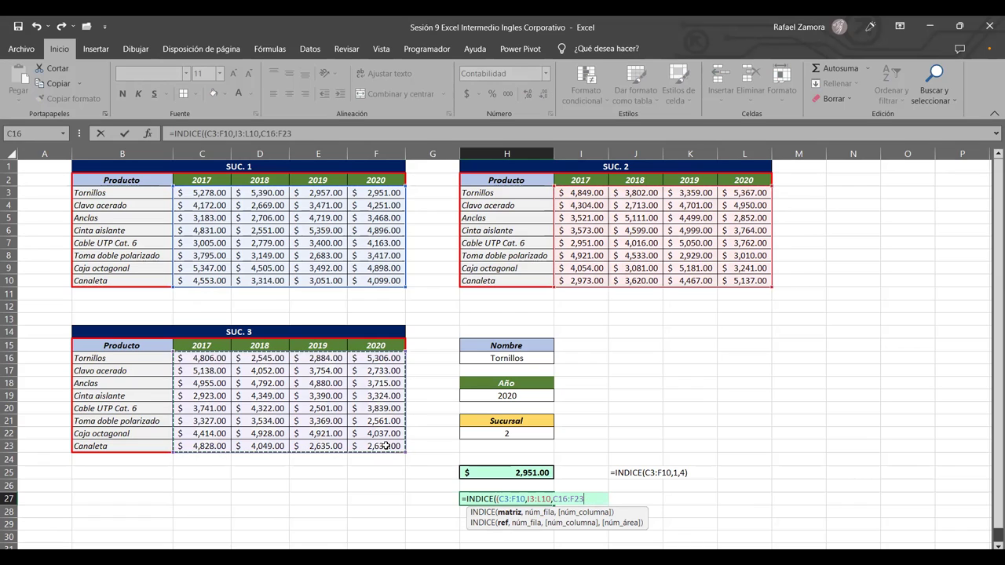
- Finish H27 as =INDICE((C3:F10,I3:L10,C16:F23),1,4,1), returning 3,770.00 like H25
text())
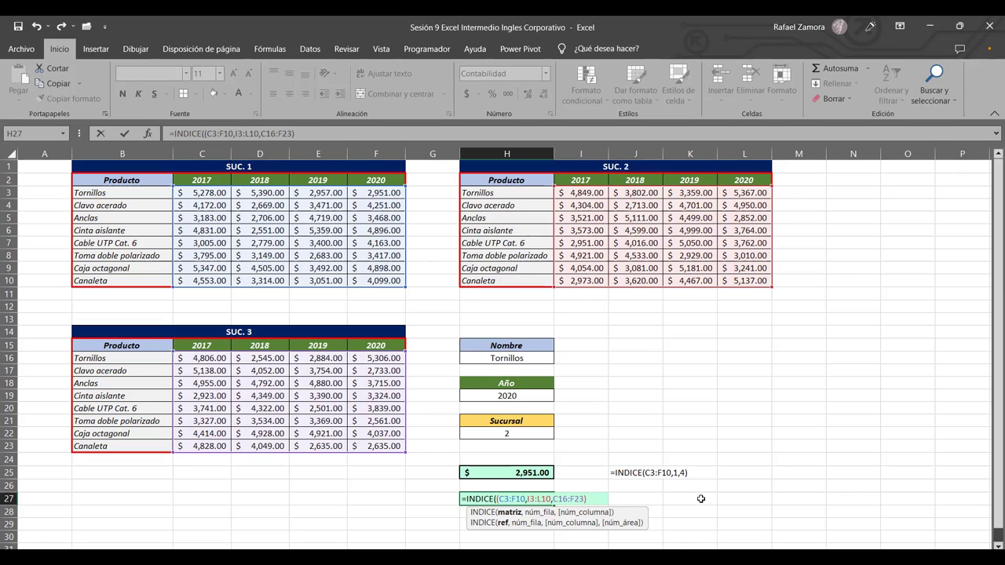
text(,)
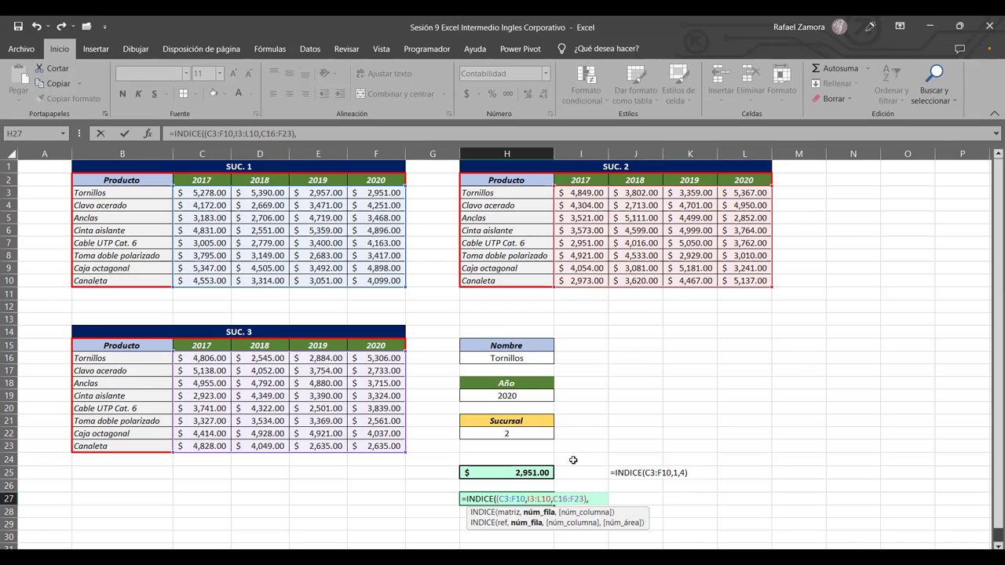
text(1)
text(,)
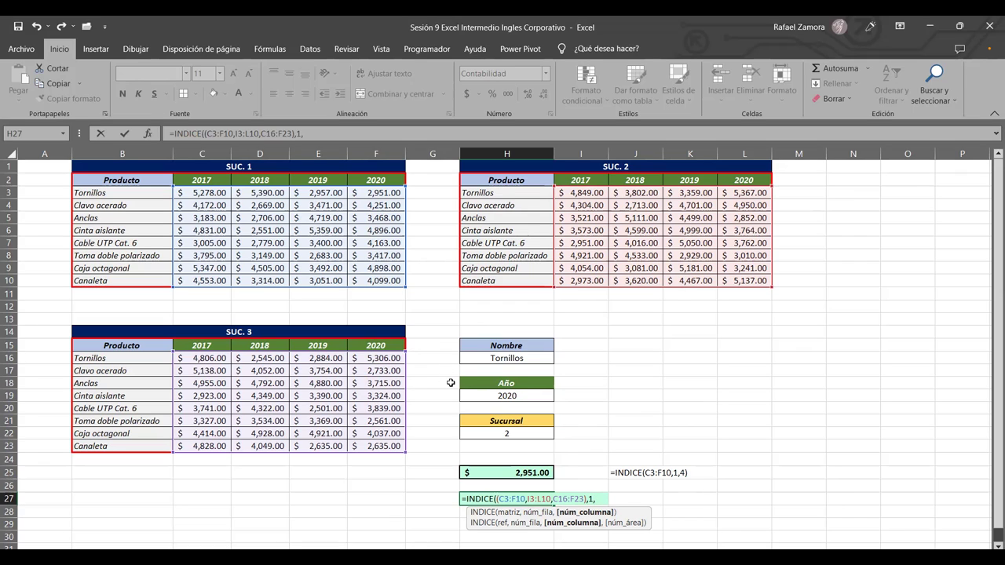
text(4)
text(,)
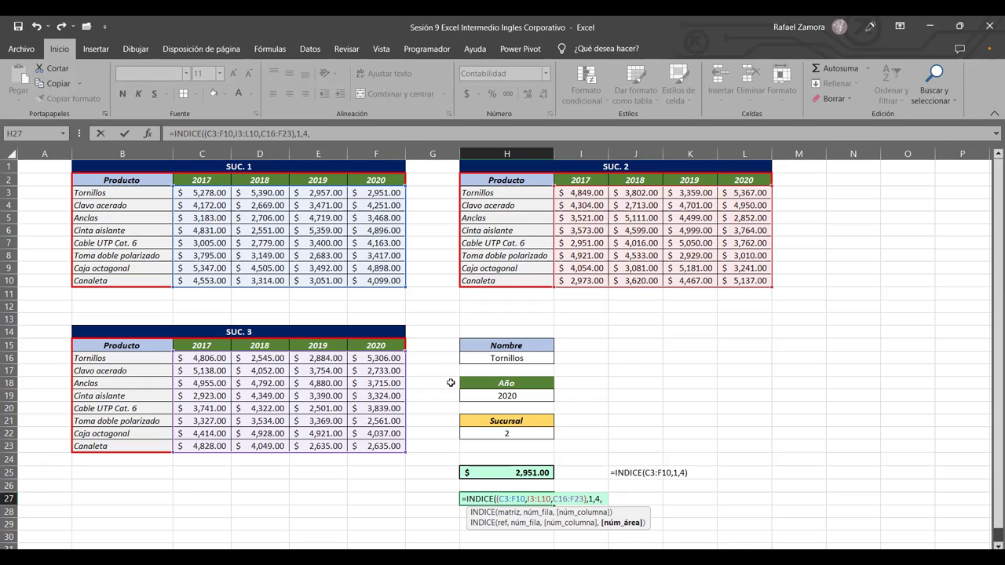
text(1)
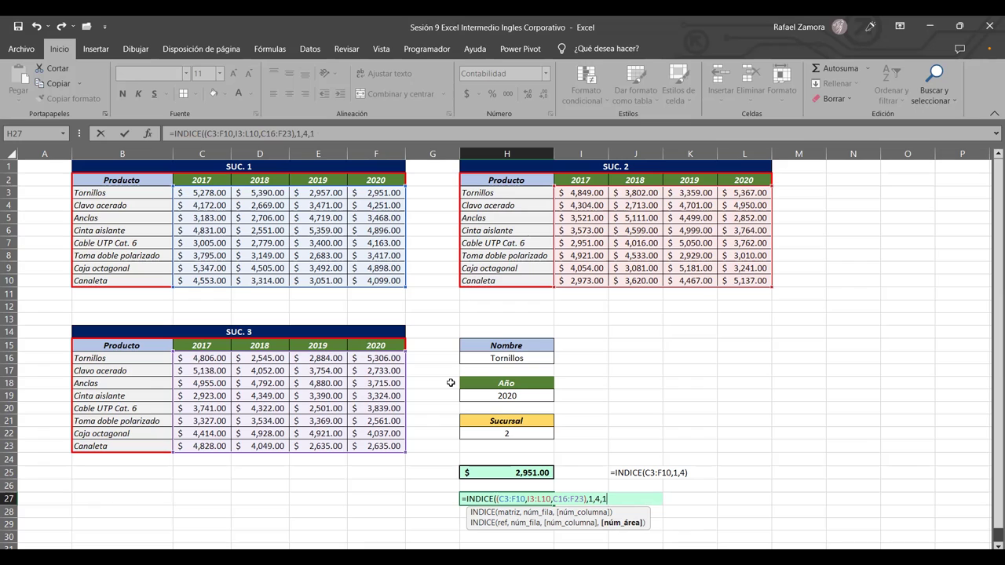
text())
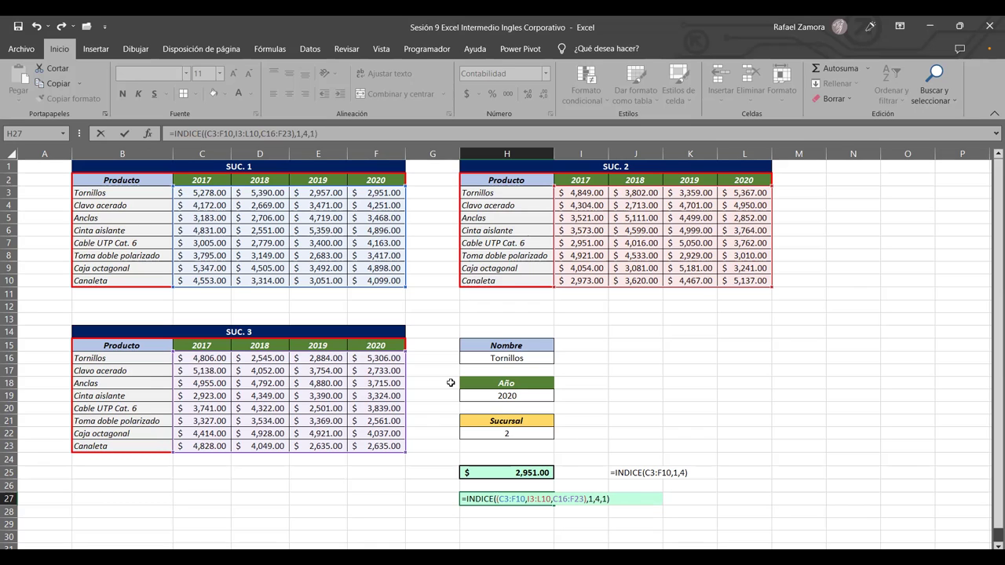
key(ctrl+Return)
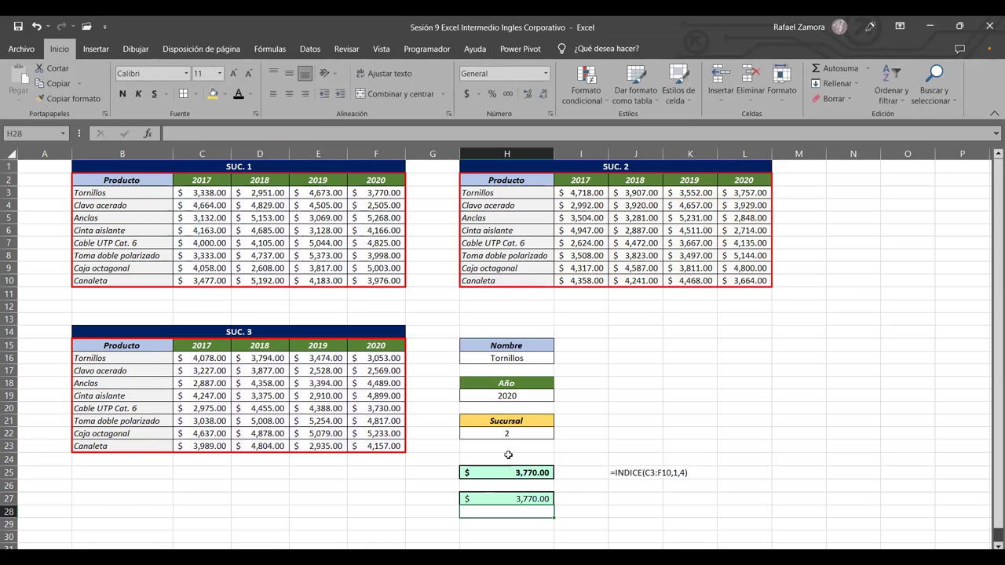
- Bold H27, fill the FORMULATEXTO formula from J25 down to J27, and clear J26
key(ctrl+n)
click(638, 472)
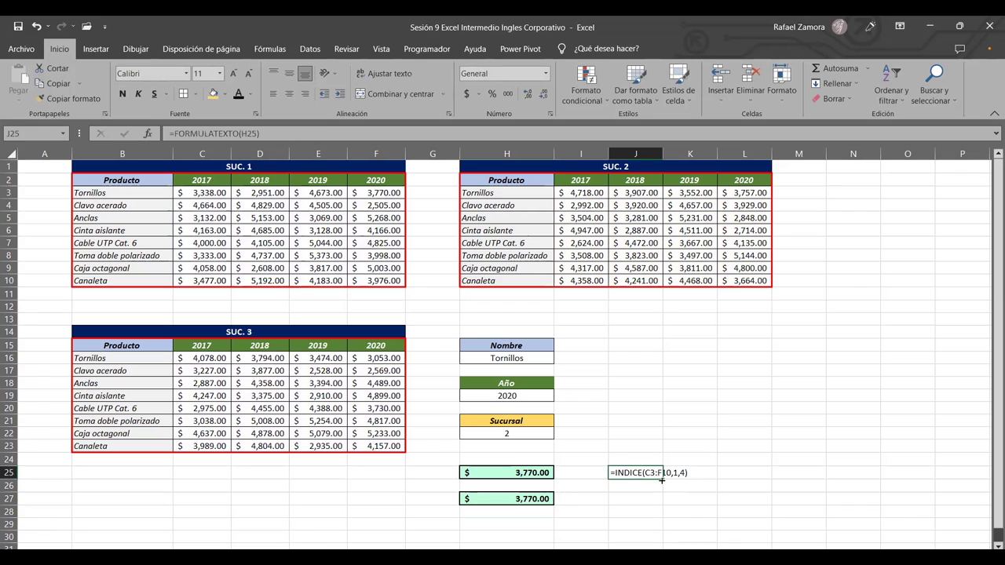
drag(662, 479, 662, 504)
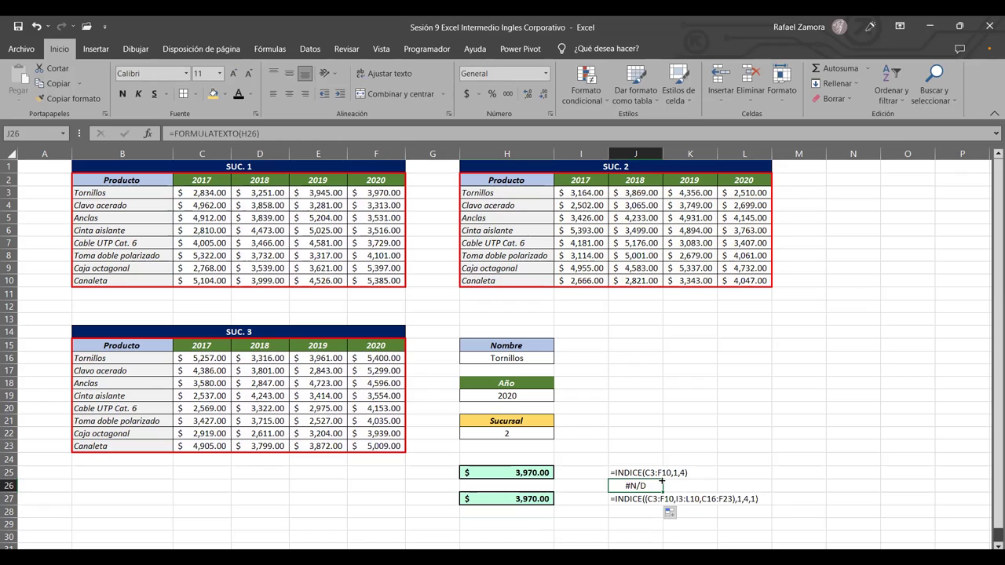
click(637, 485)
key(Delete)
click(768, 408)
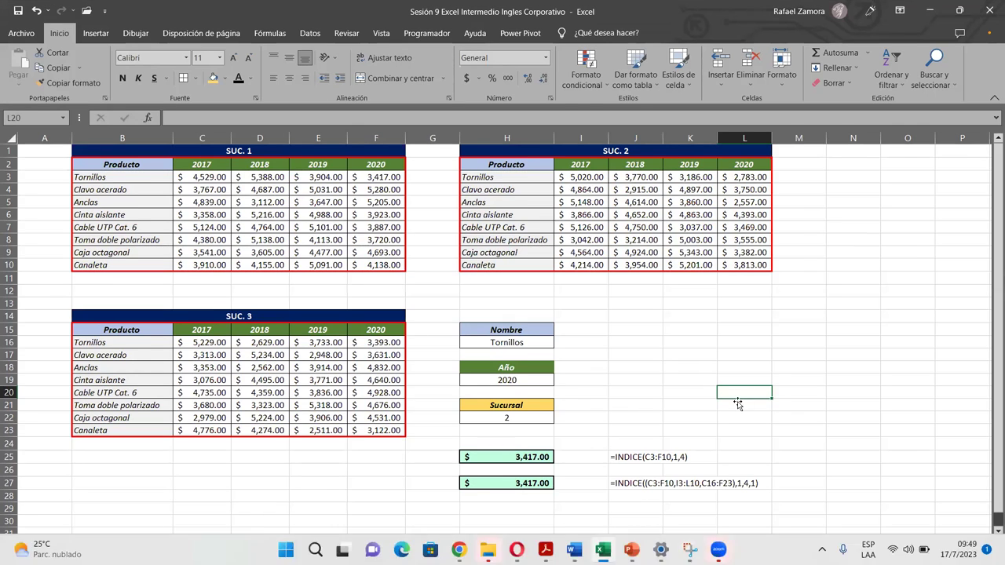
- Replace H27's fixed area number 1 with a reference to the Sucursal cell H22
double_click(547, 458)
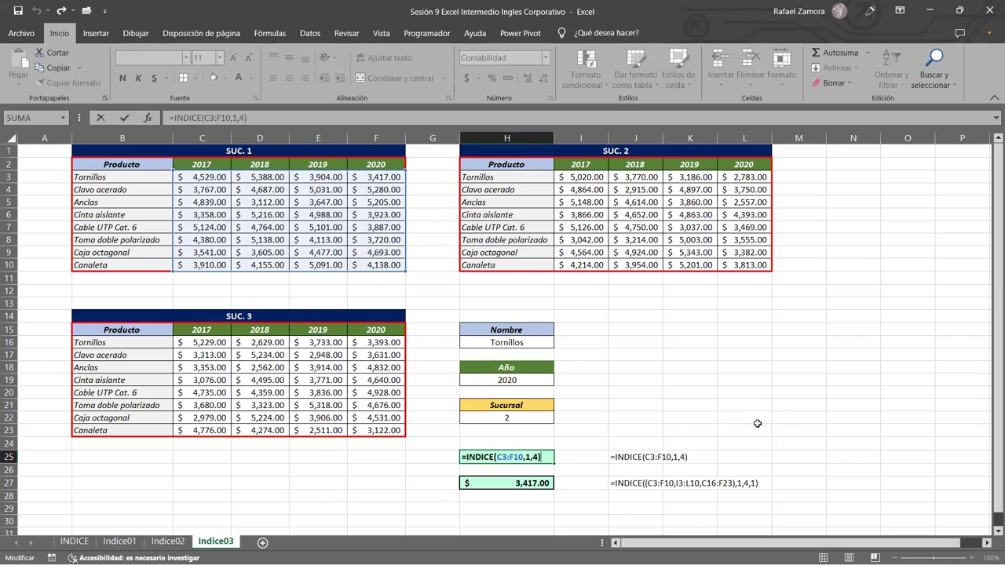
key(ctrl+Return)
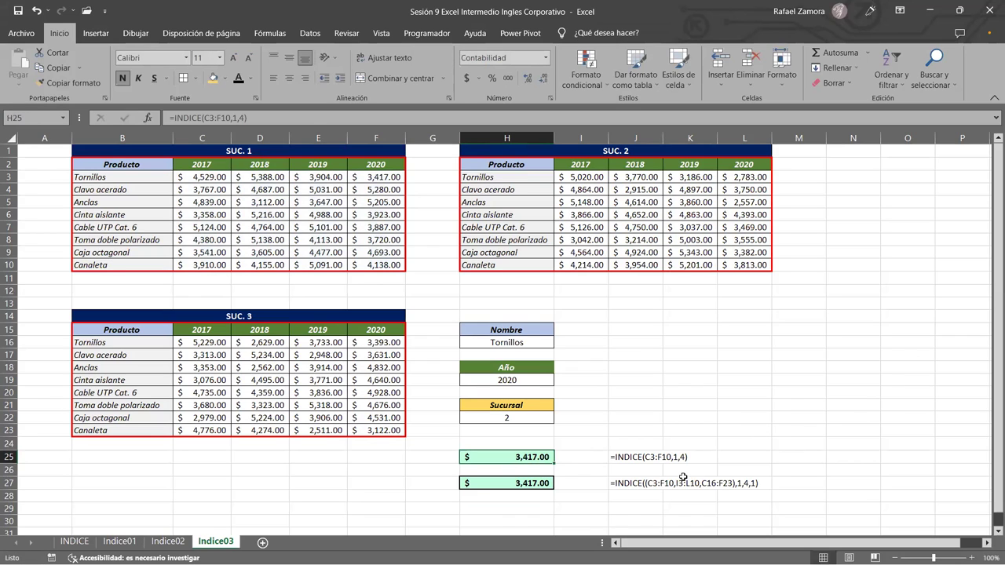
key(Down)
key(Down)
key(F2)
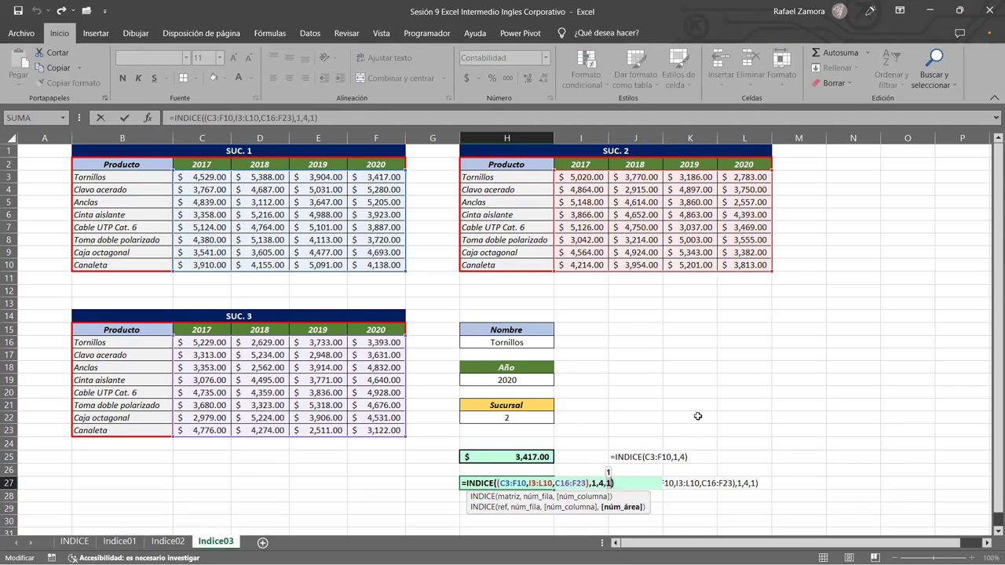
key(BackSpace)
click(517, 418)
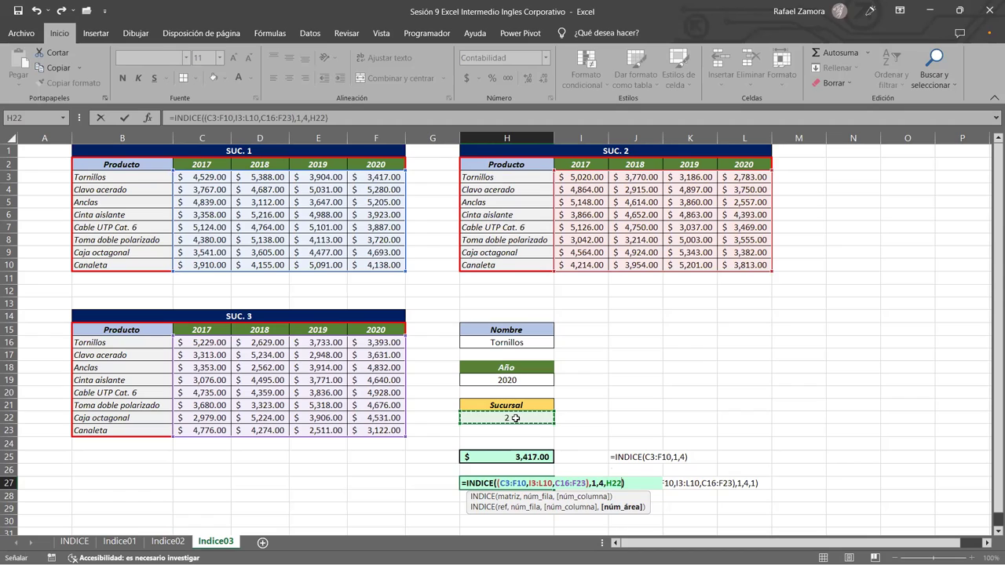
key(Return)
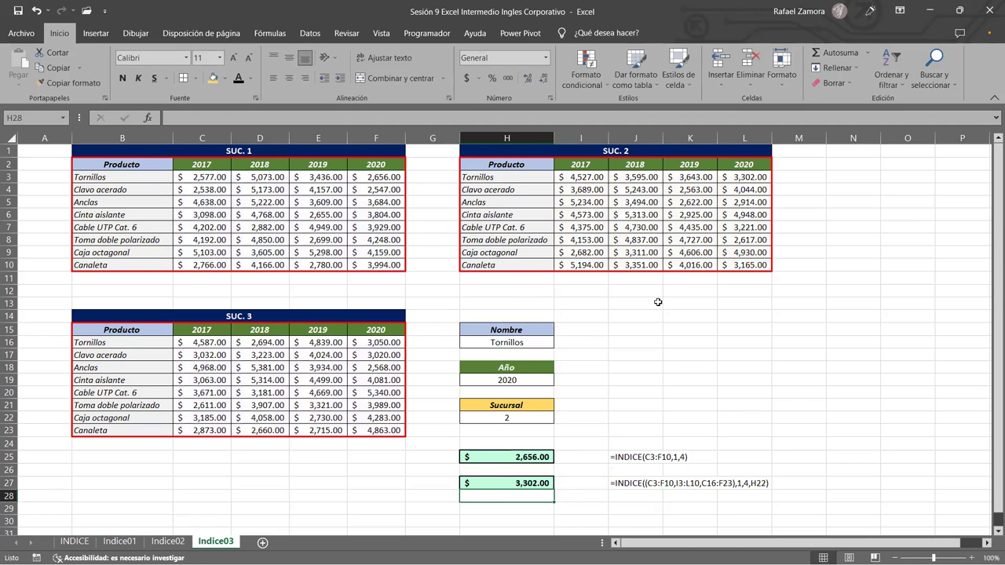
- Move H25's range onto the SUC. 2 table I3:L10 so it matches H27
click(539, 465)
key(Down)
key(Down)
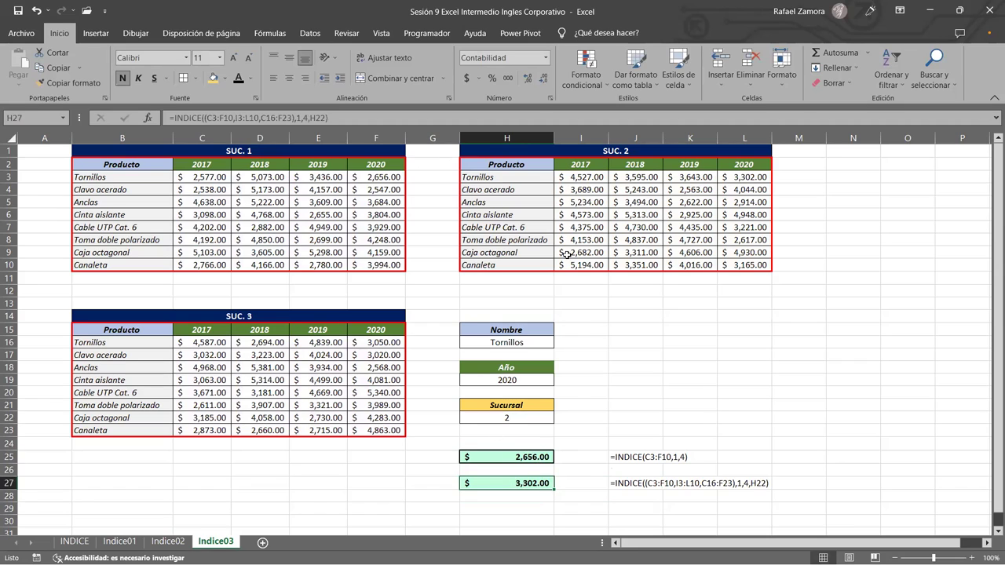
click(543, 458)
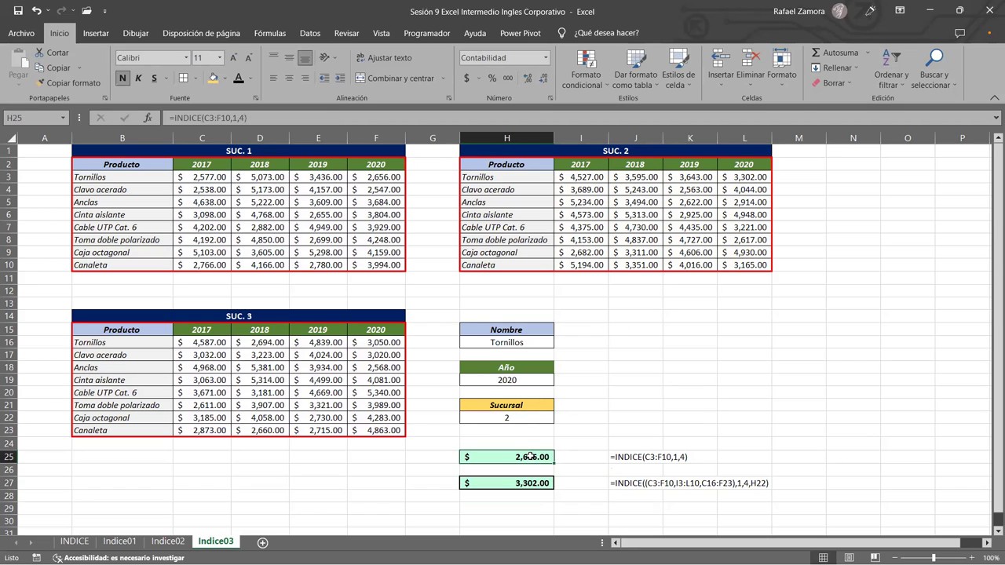
key(F2)
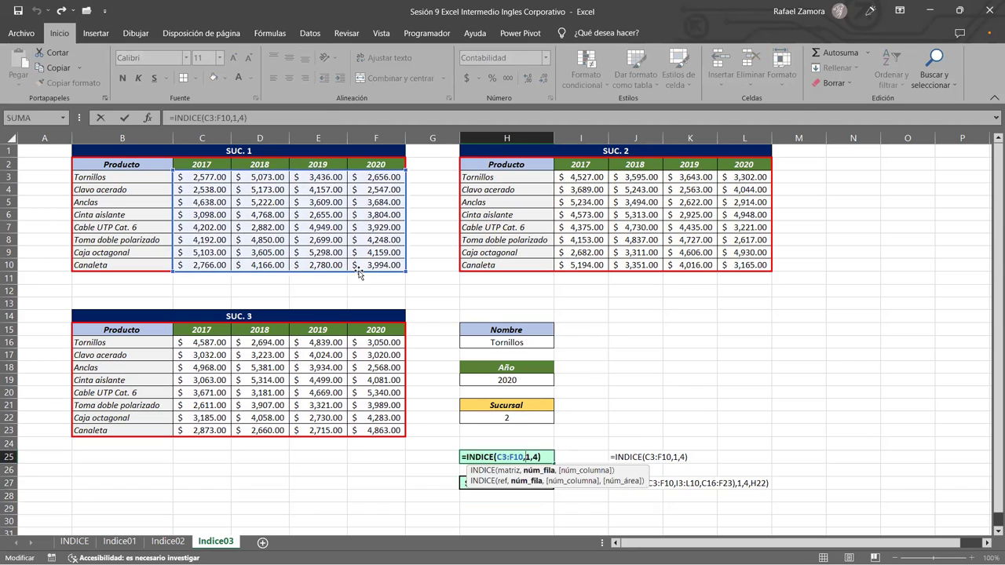
drag(359, 272, 742, 267)
key(Return)
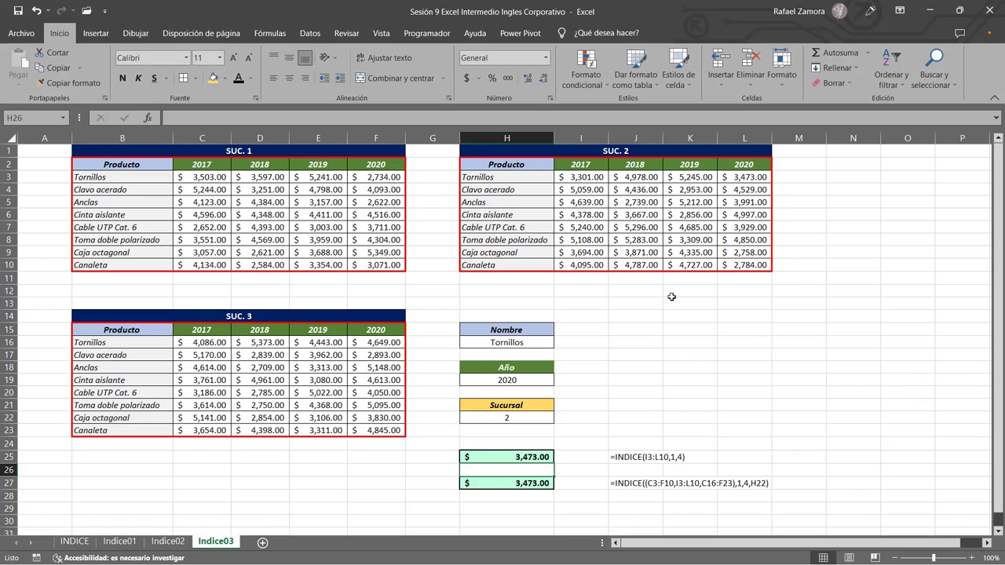
- Open H27's formula to review its outlined ranges C3:F10, I3:L10 and C16:F23
click(506, 483)
key(F2)
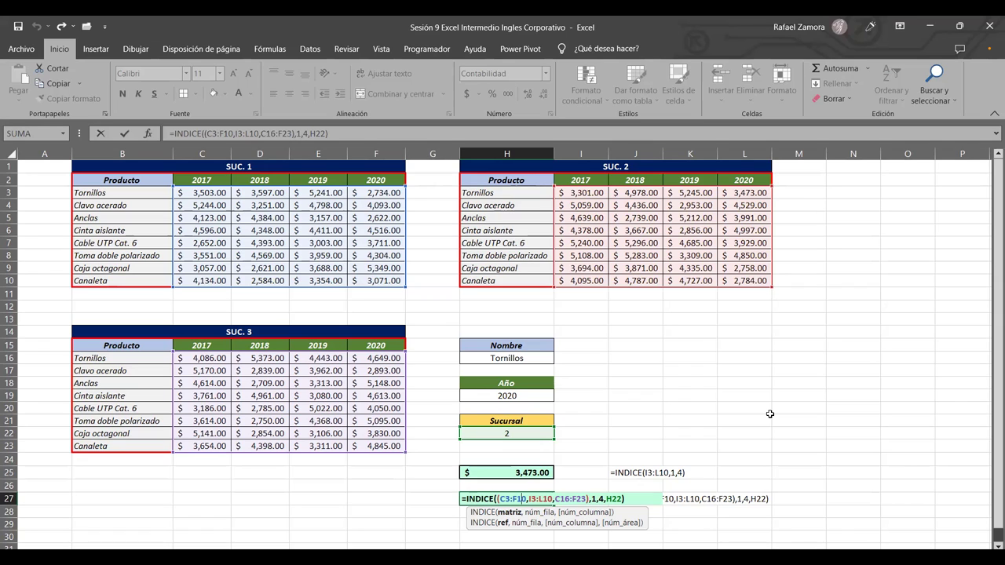
- Move H25's range from I3:L10 to the SUC. 3 table C16:F23
key(Return)
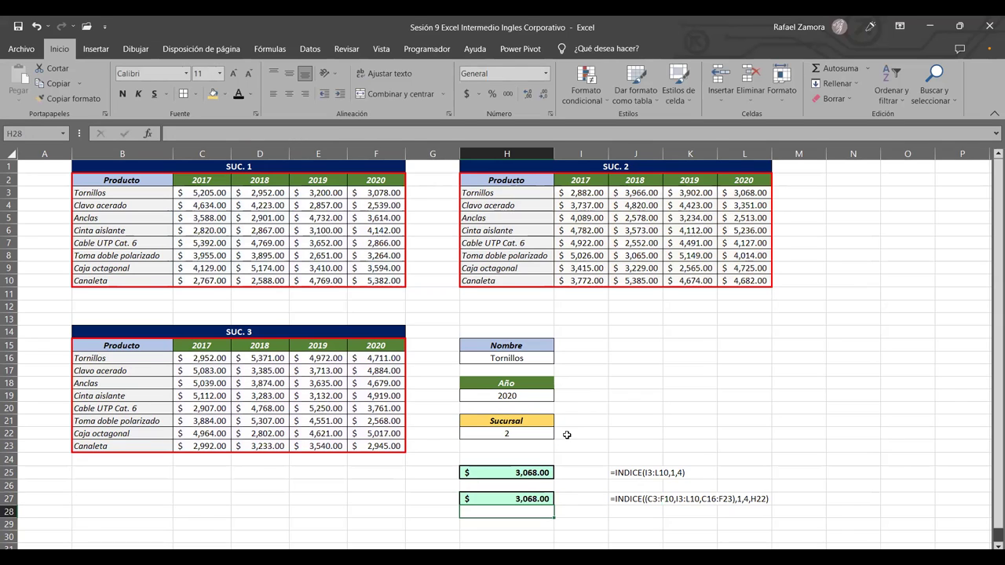
click(528, 473)
double_click(527, 472)
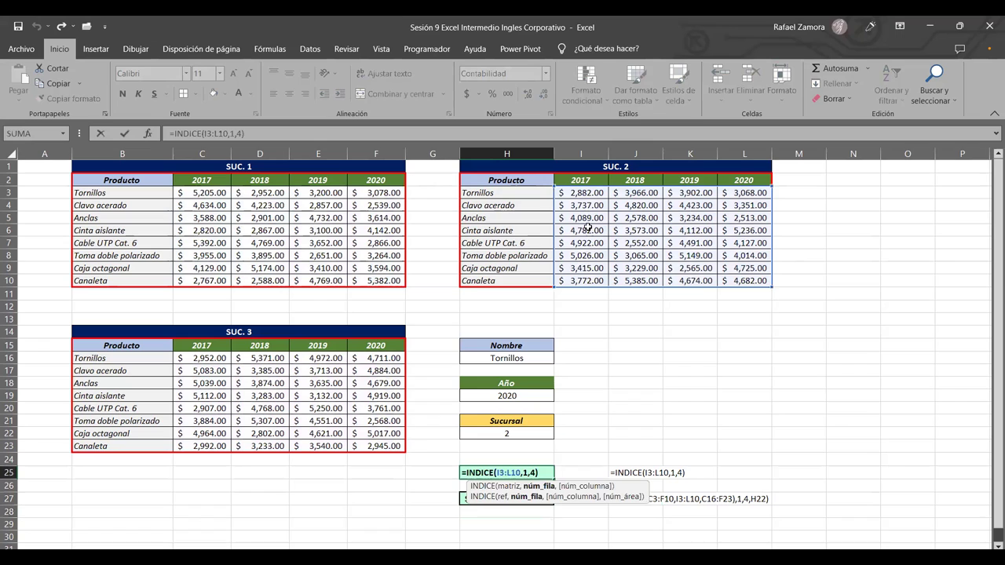
drag(701, 292, 306, 450)
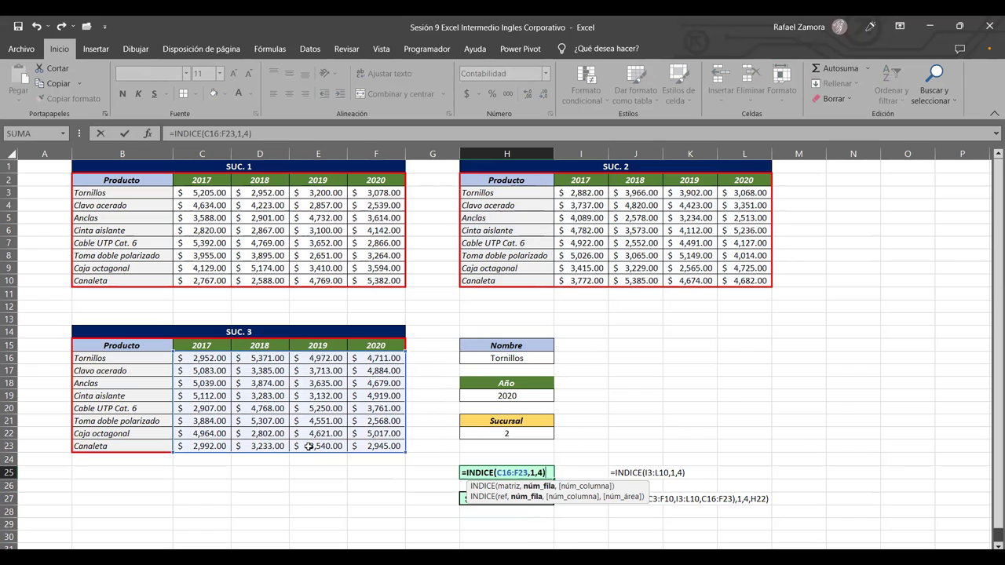
key(Return)
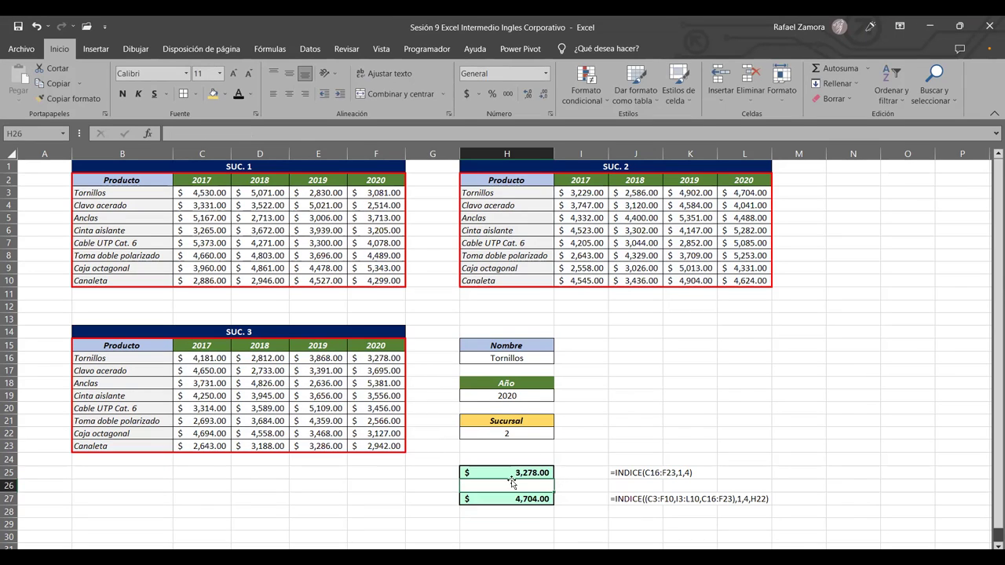
- Set the Sucursal value in H22 to 3
click(533, 436)
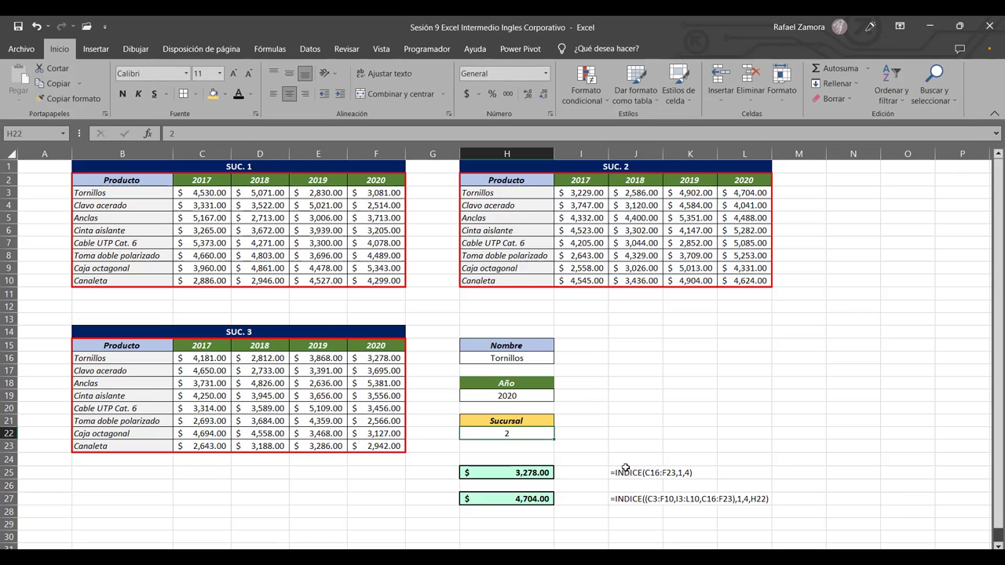
text(3)
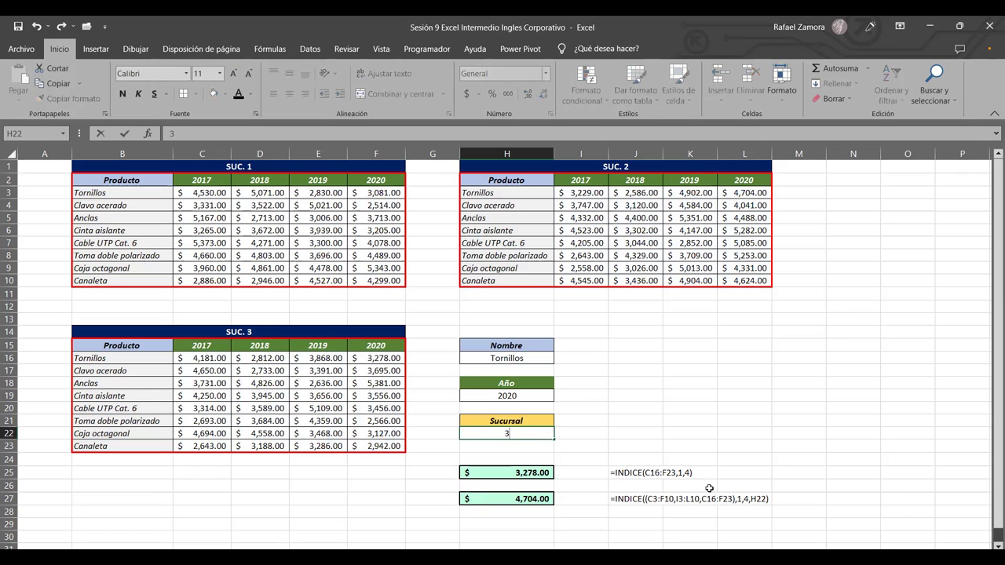
key(Return)
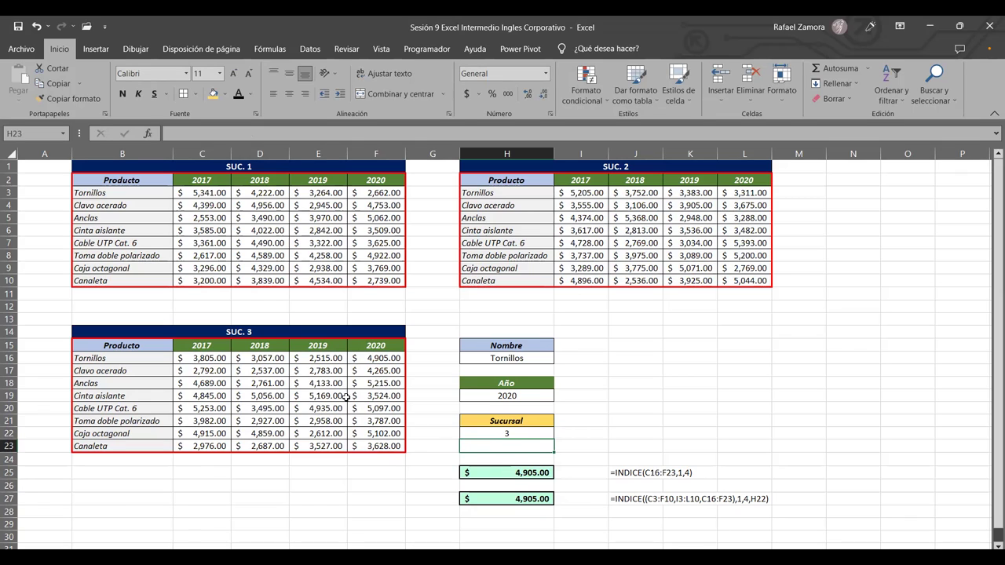
- Inspect how table values are generated, ending on D20's ALEATORIO.ENTRE formula
click(282, 205)
click(654, 217)
click(270, 404)
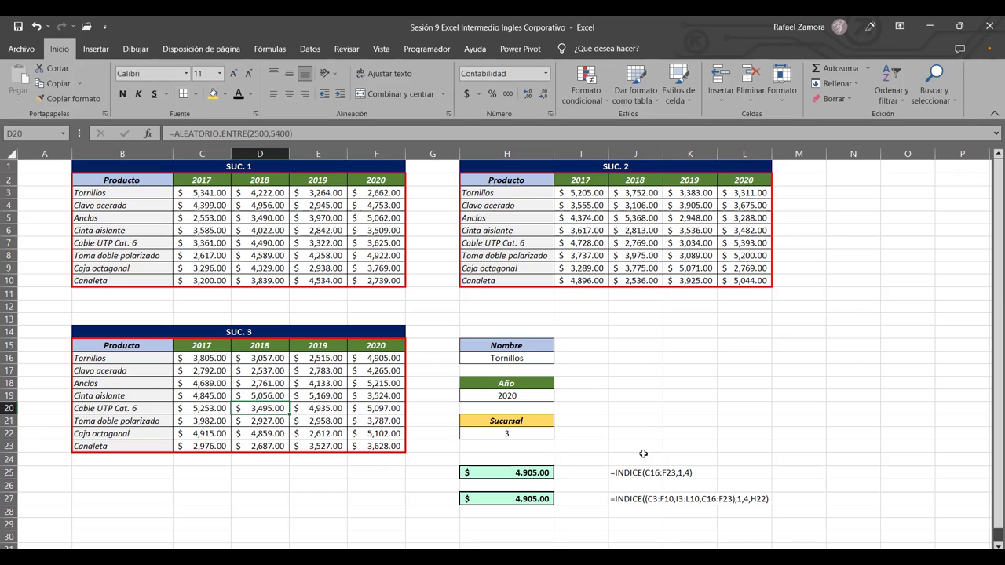
- Delete the union-reference formula from H27
click(832, 397)
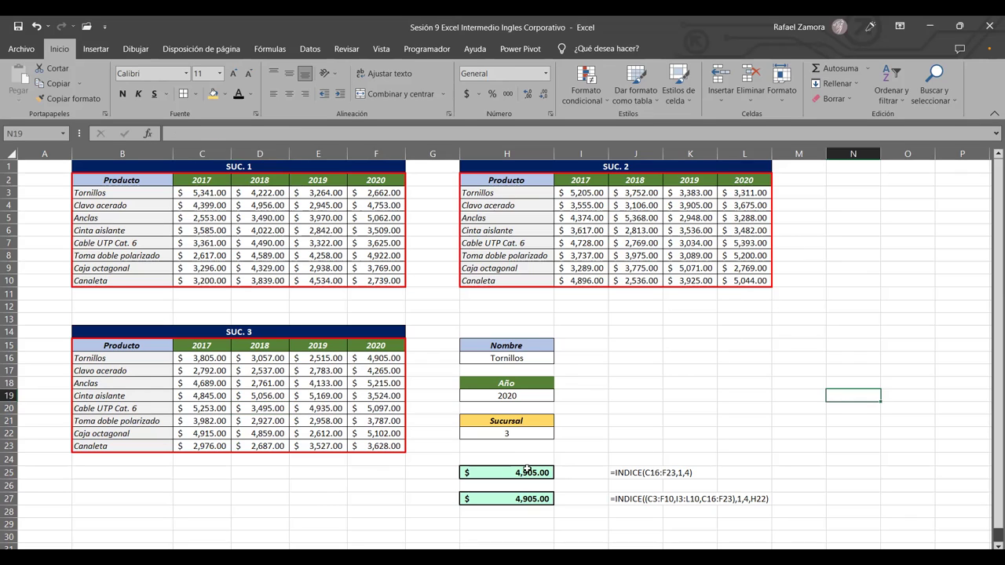
click(519, 498)
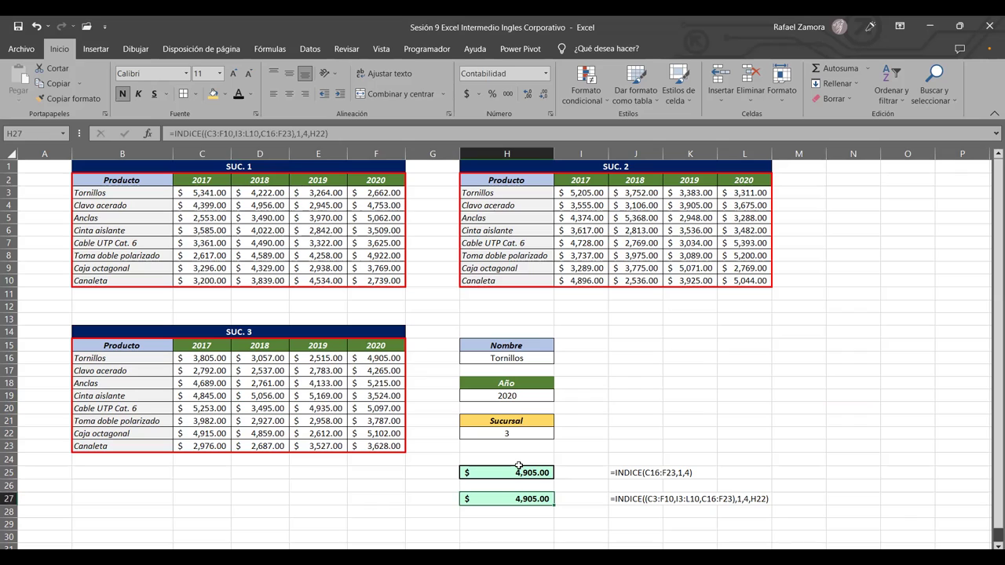
key(Delete)
click(597, 444)
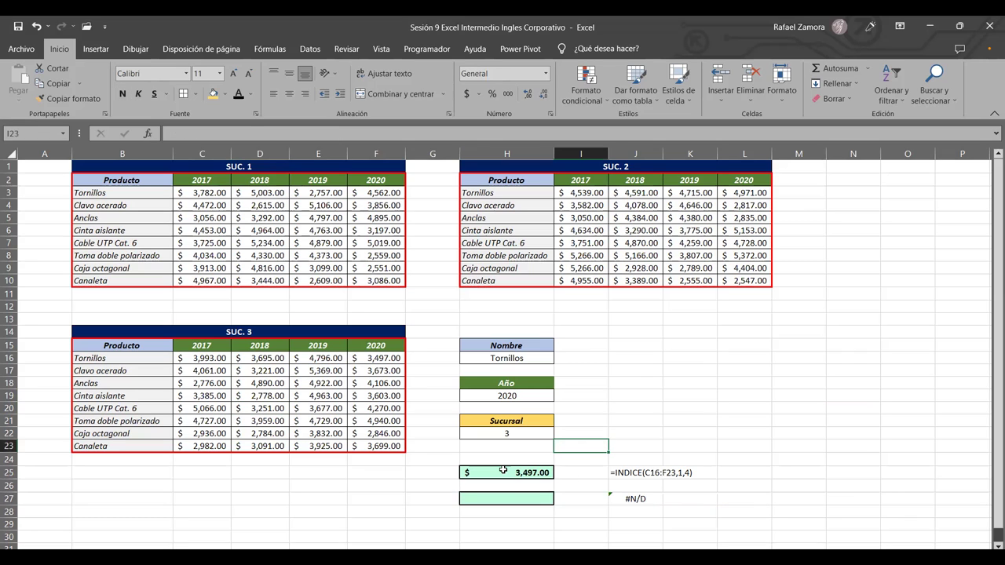
click(504, 471)
- Enter Nombre Anclas, Año 2017 and Sucursal 2 in H16, H19 and H22
click(502, 358)
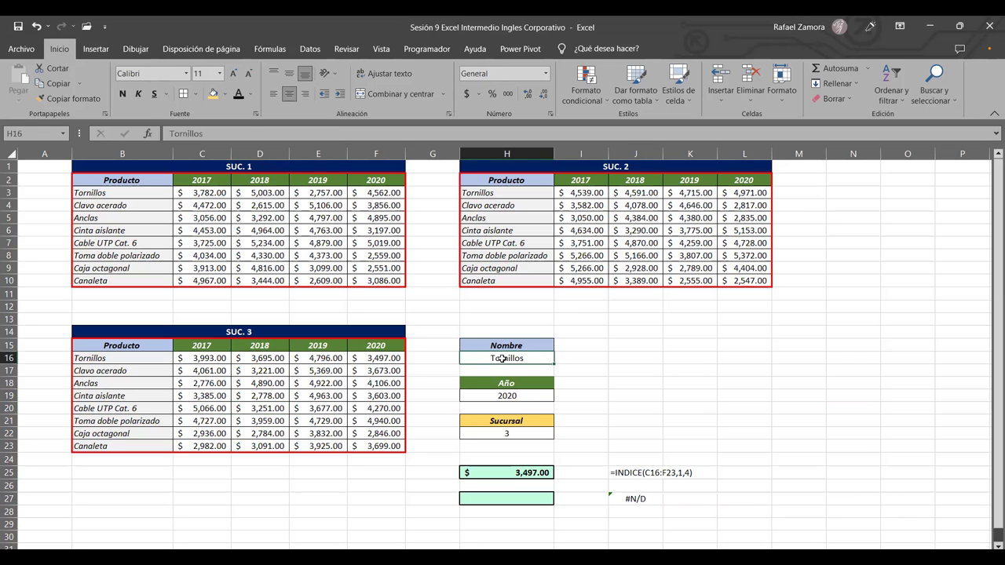
text(Anclas)
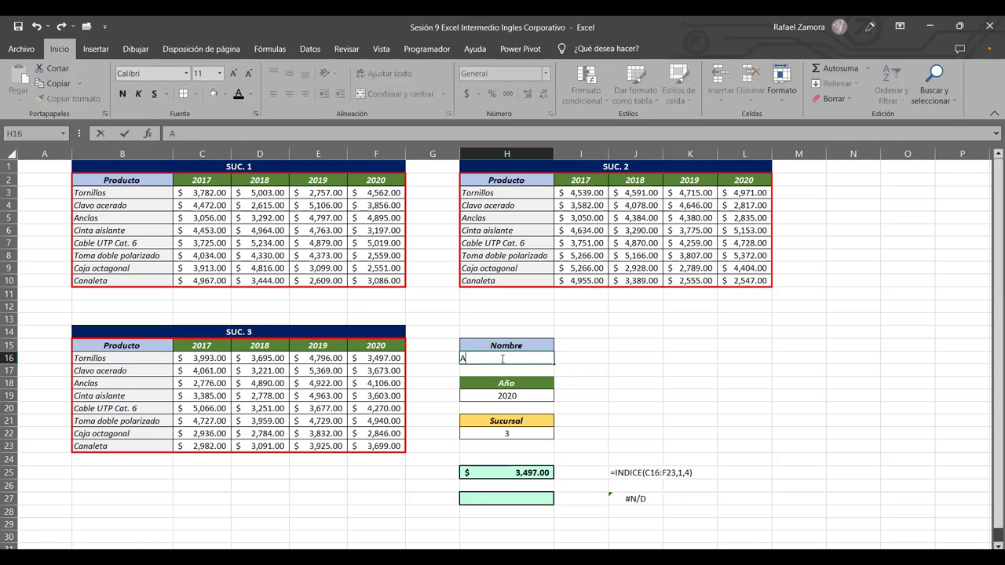
key(Return)
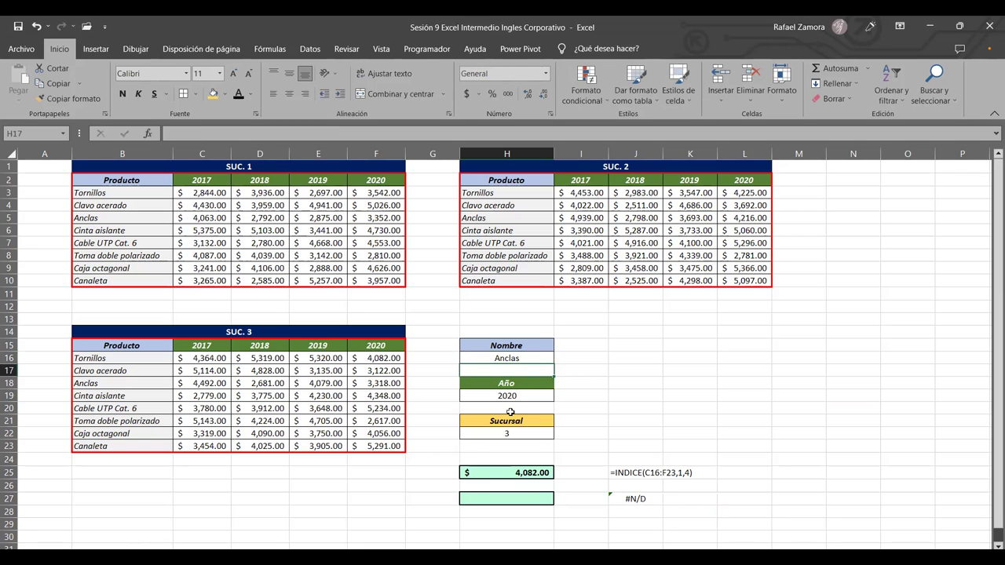
click(526, 400)
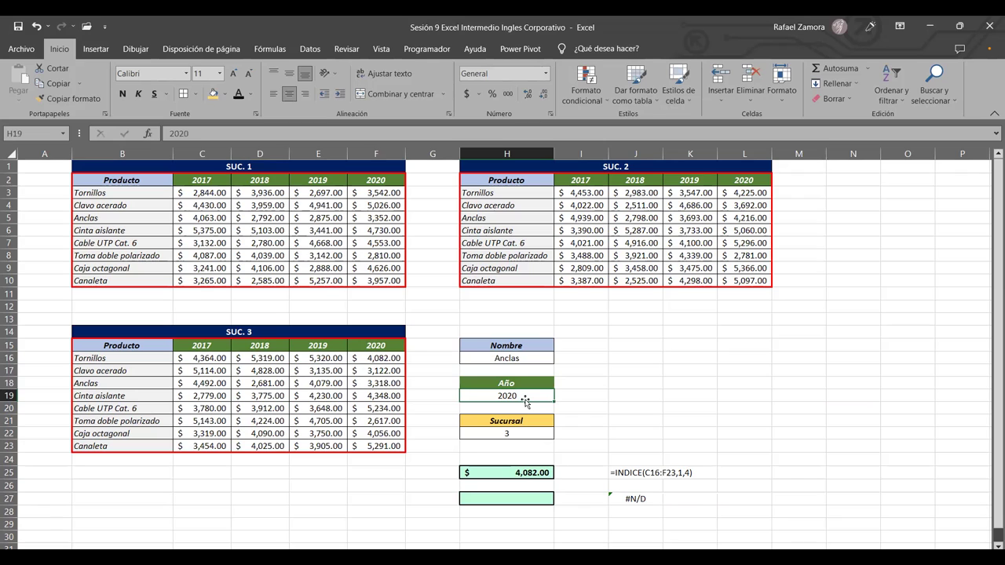
text(2017)
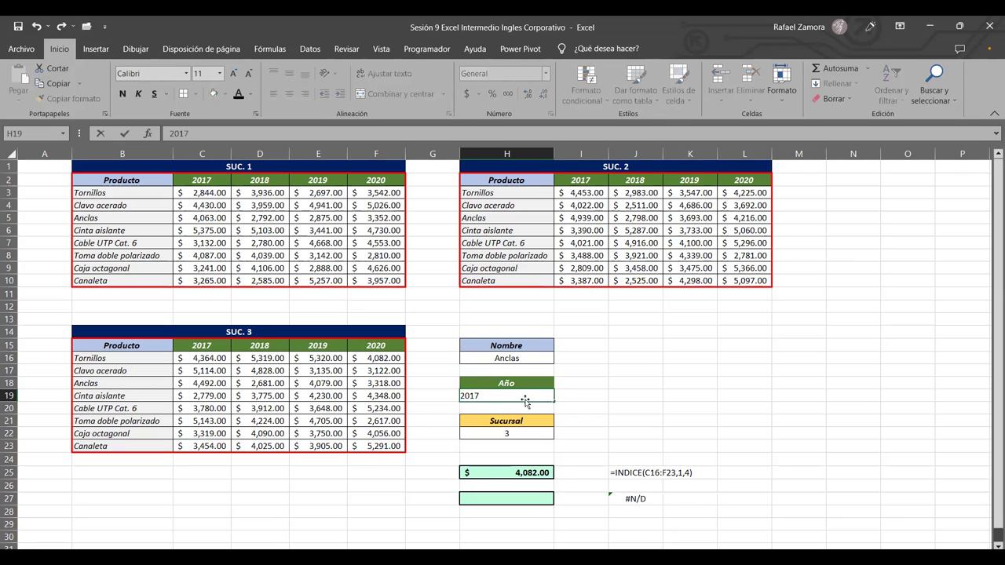
key(Return)
click(532, 433)
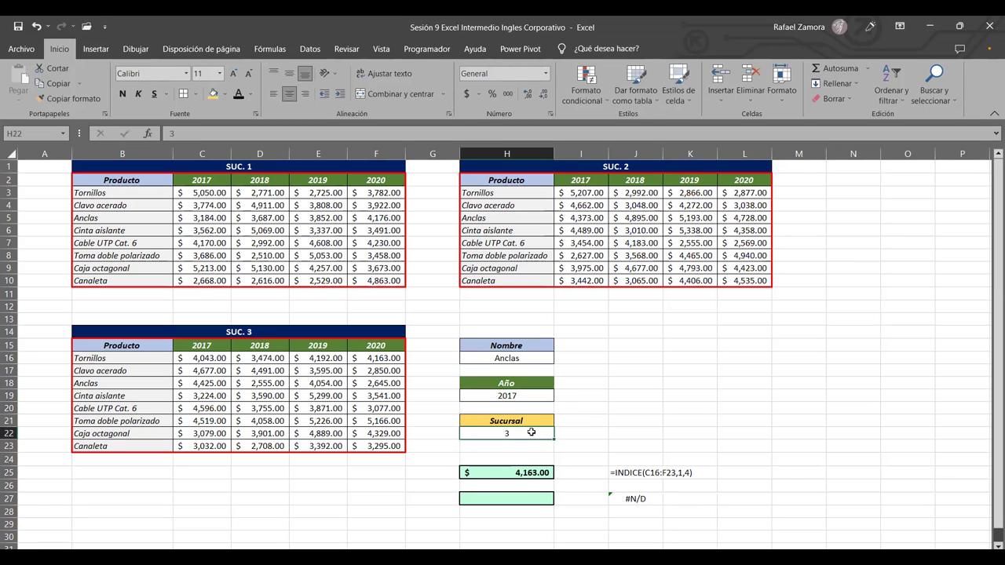
text(2)
click(664, 406)
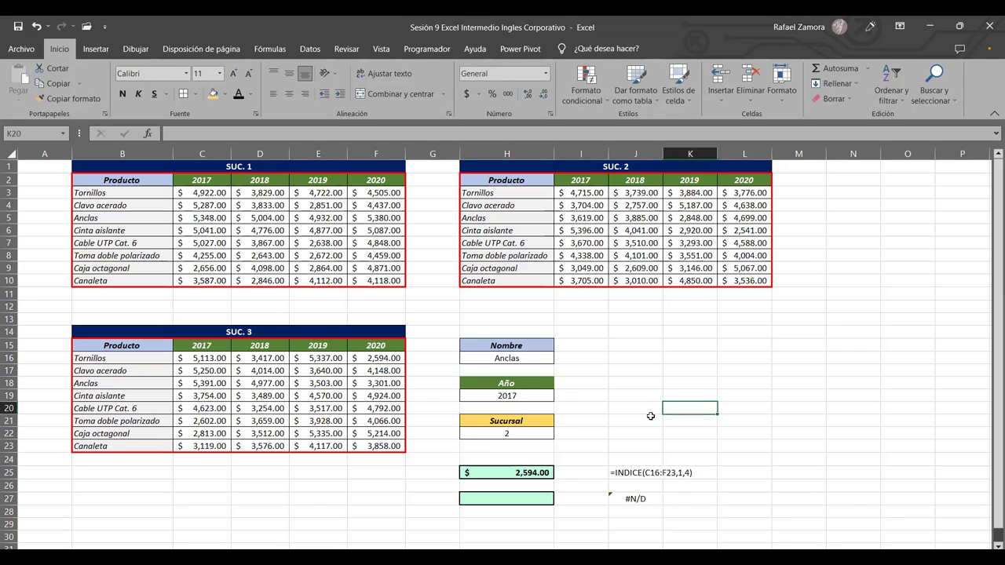
- Move H25's INDICE range onto the SUC. 2 table I3:L10
double_click(525, 474)
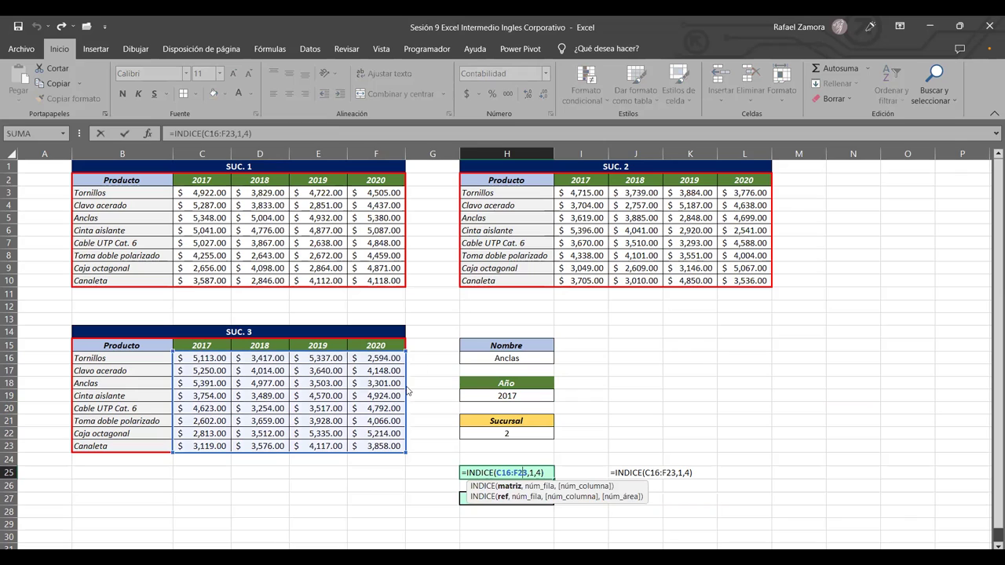
drag(408, 390, 743, 219)
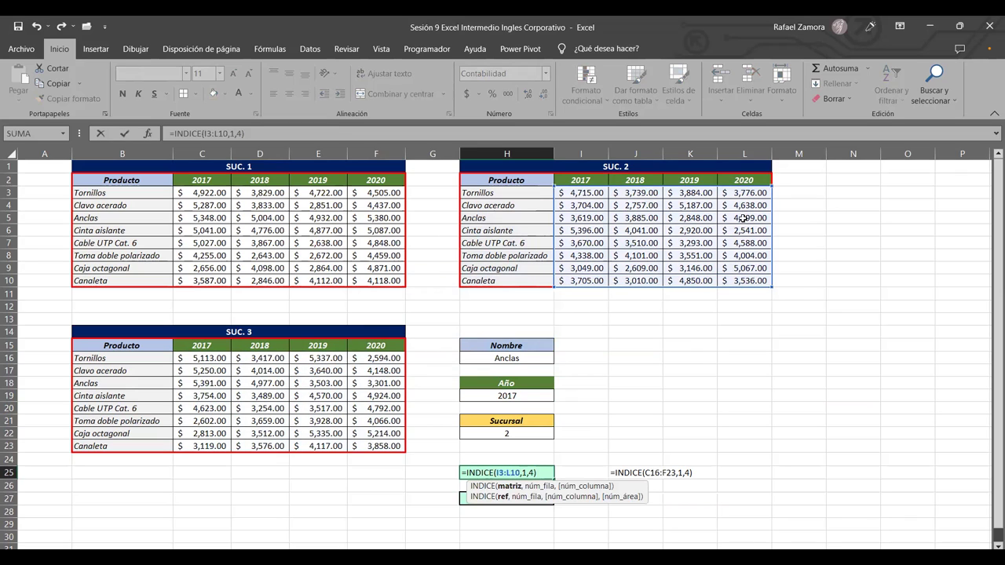
key(Return)
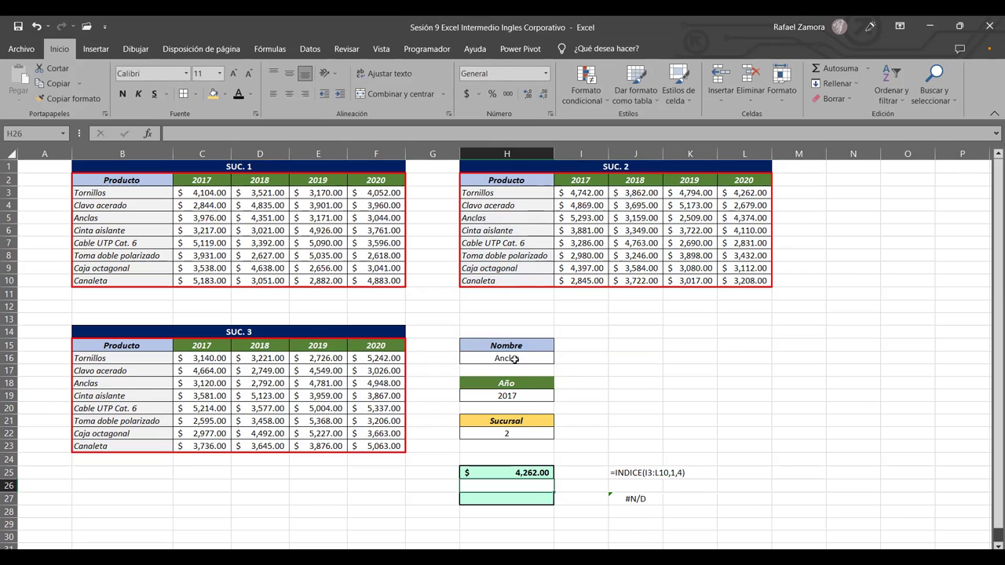
double_click(526, 431)
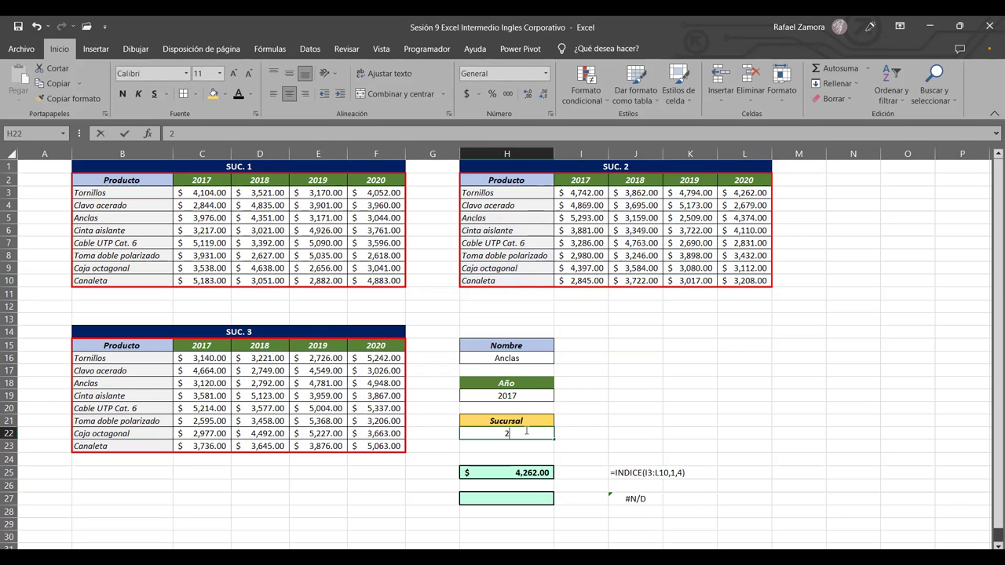
- Change H25's row to 3 and column to 1, giving =INDICE(I3:L10,3,1) = $2,997.00
double_click(520, 475)
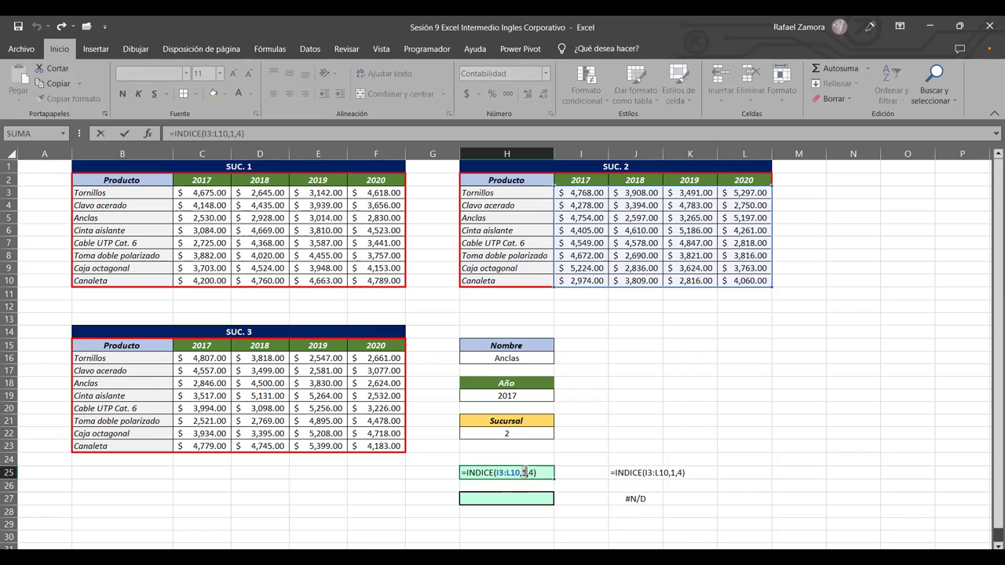
click(524, 472)
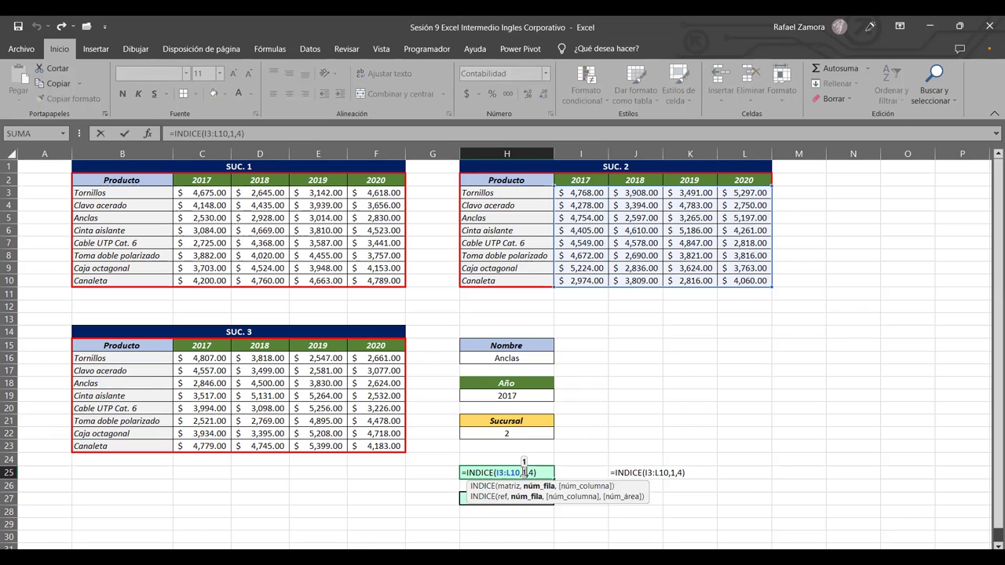
key(BackSpace)
text(3)
click(531, 472)
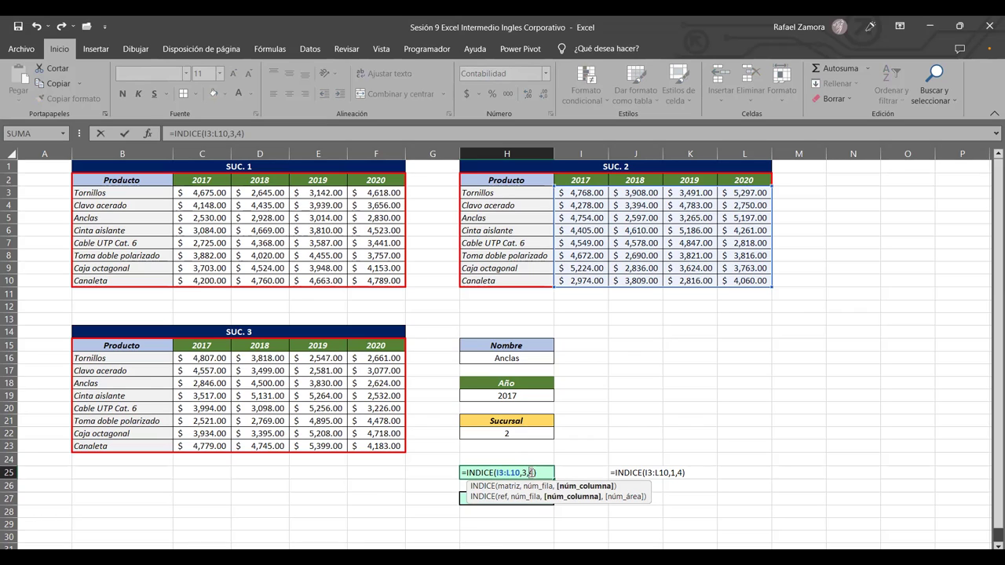
key(BackSpace)
text(1)
key(Return)
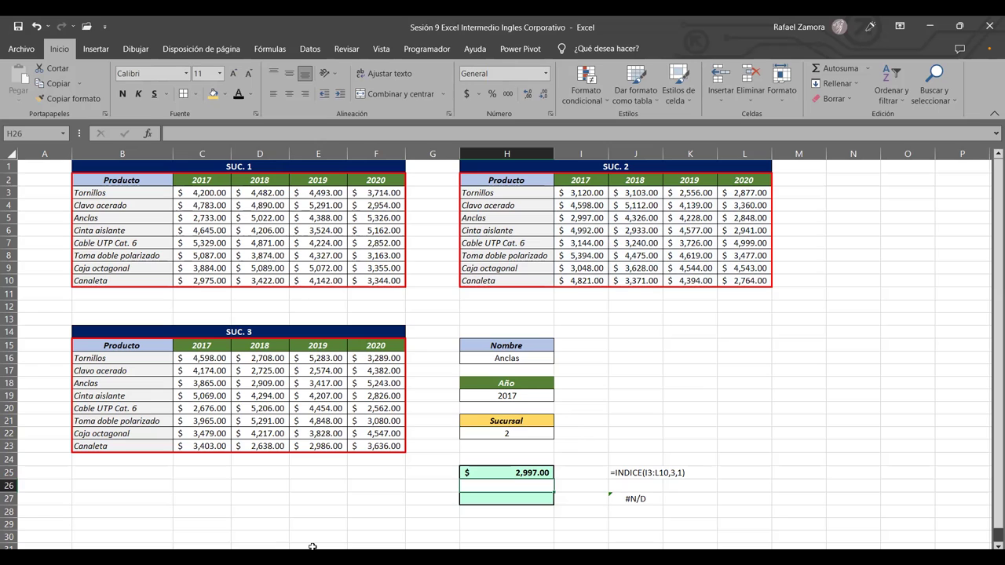
- Select I15:I20 beside the inputs, then put H27 into edit mode for a new formula
scroll(312, 547, down, 1)
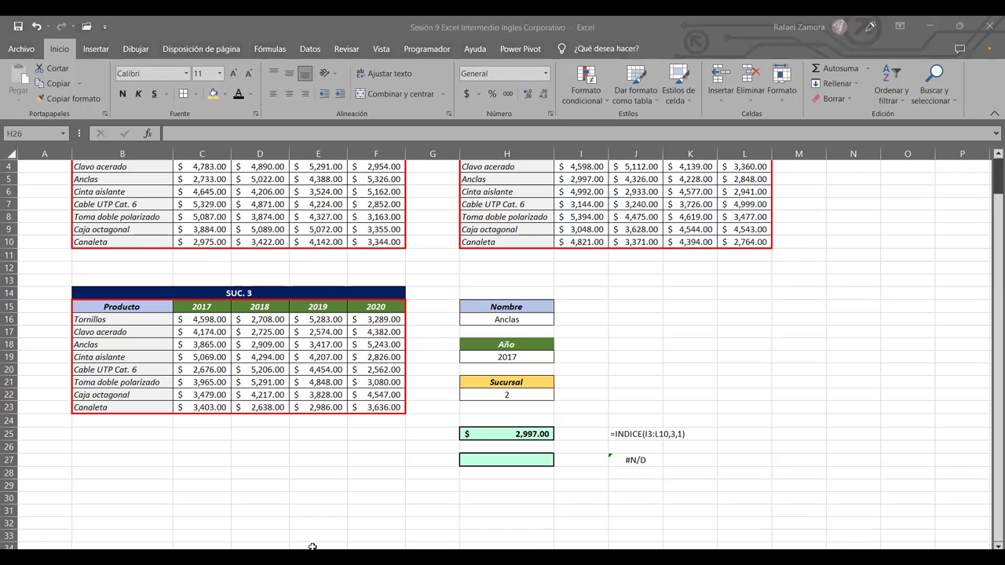
scroll(557, 331, up, 1)
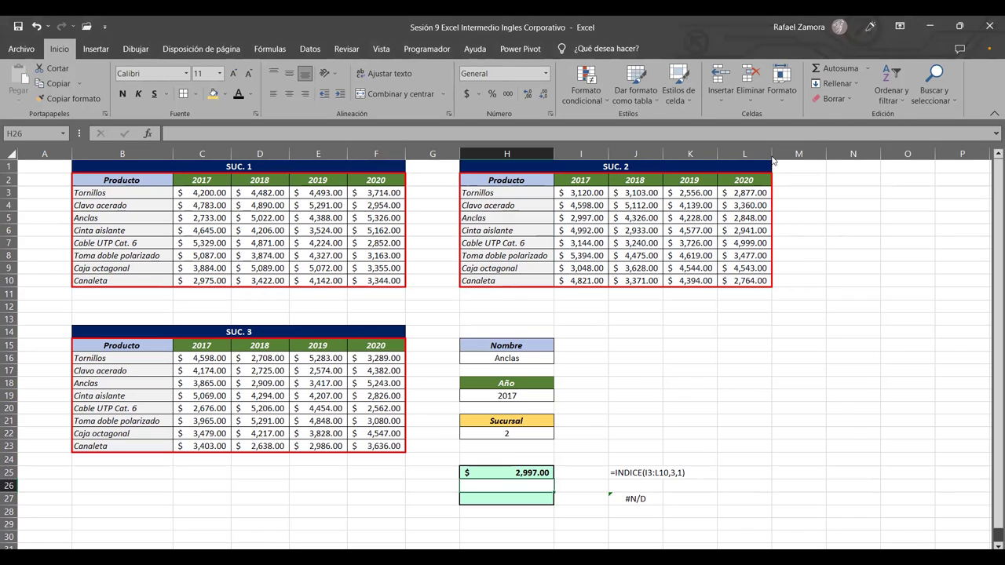
key(Up)
key(Up)
key(Up)
key(Right)
key(Right)
key(Right)
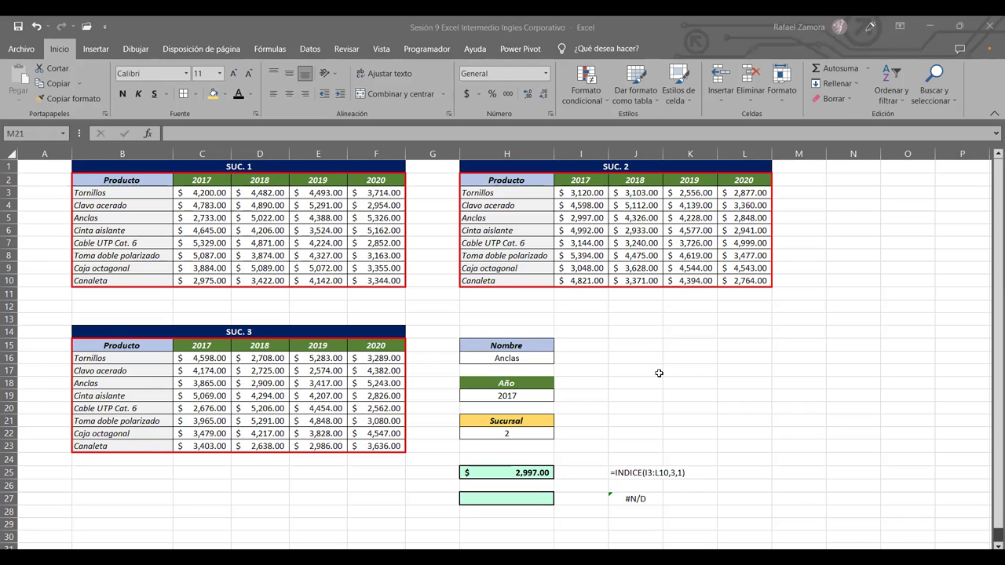
click(598, 340)
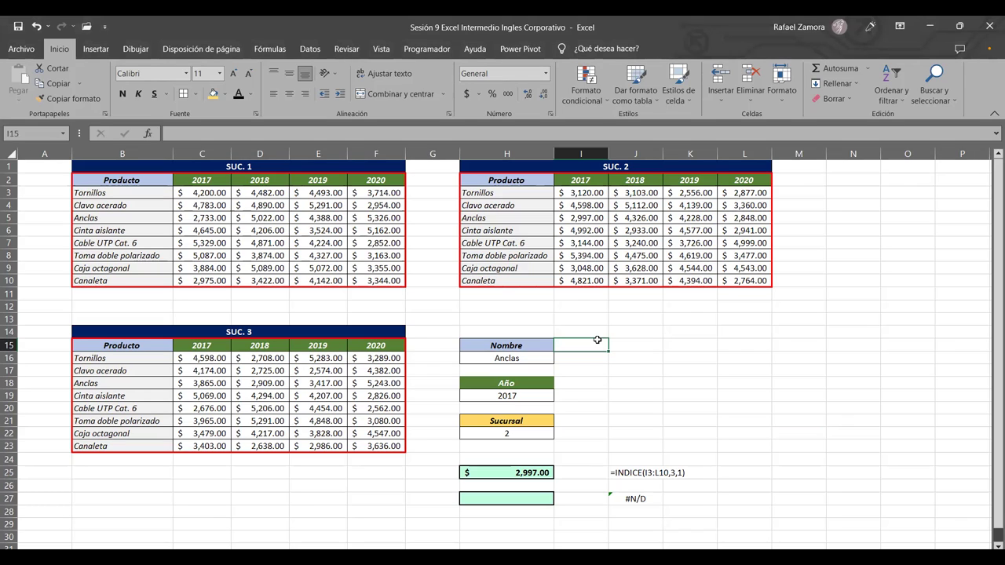
drag(598, 340, 590, 408)
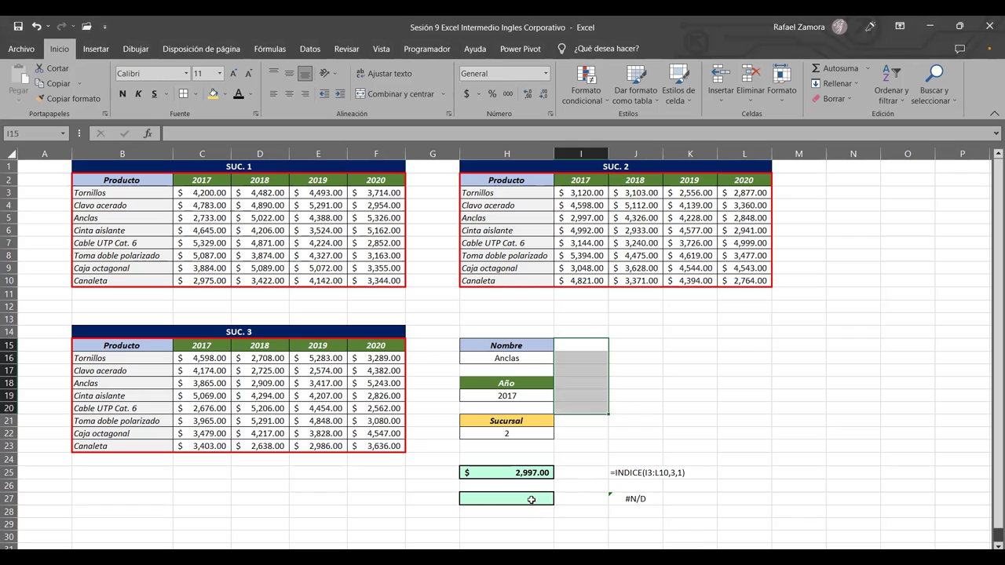
double_click(531, 500)
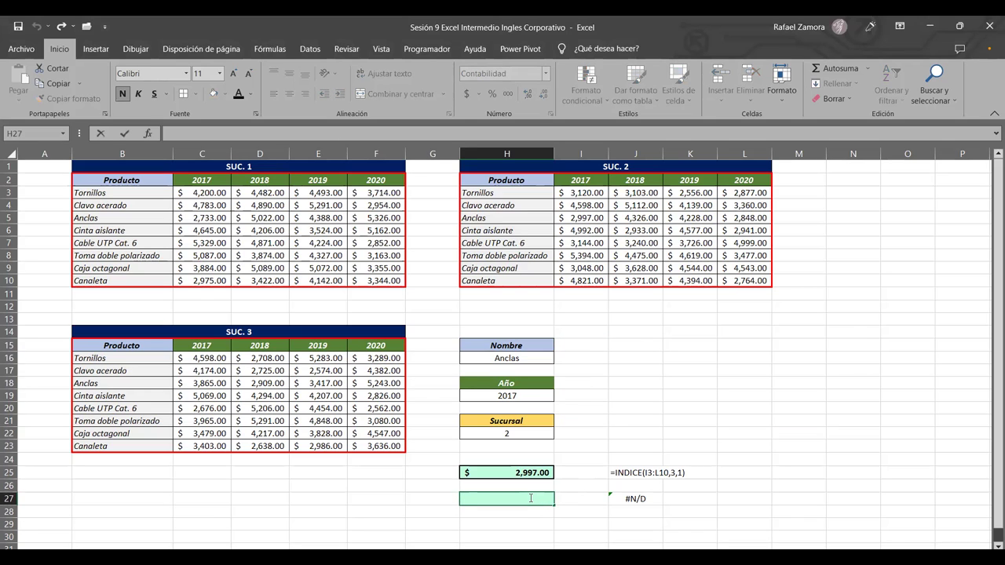
- Begin H27's formula as =INDICE(( with a double parenthesis, closing the Help pane and deleting the stray H29
text(=+)
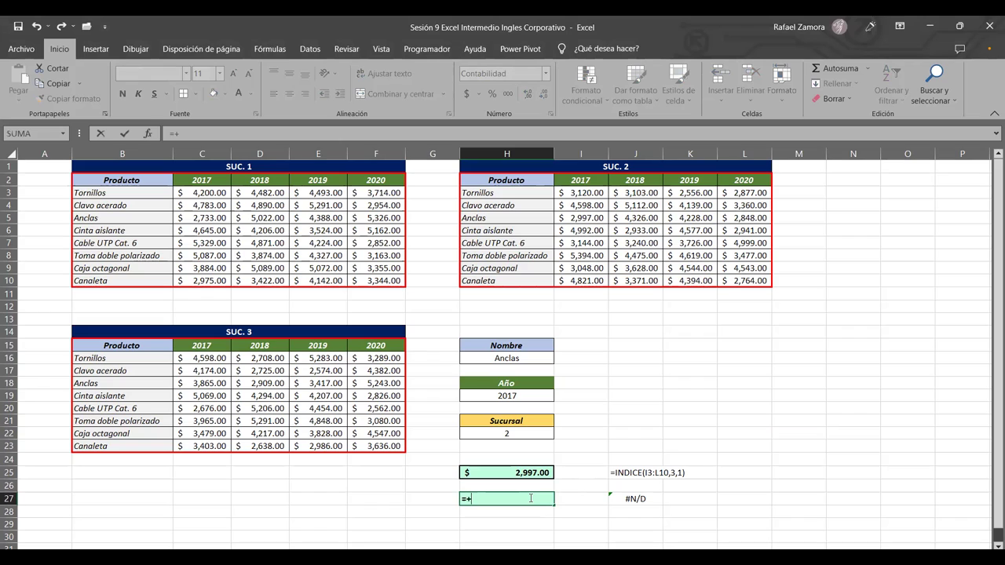
key(BackSpace)
text(Indice)
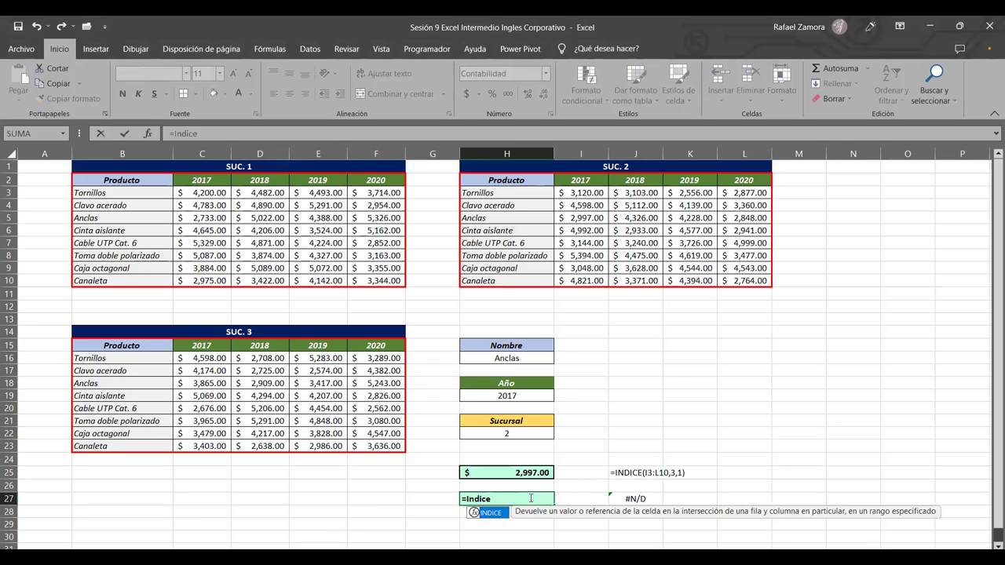
double_click(489, 516)
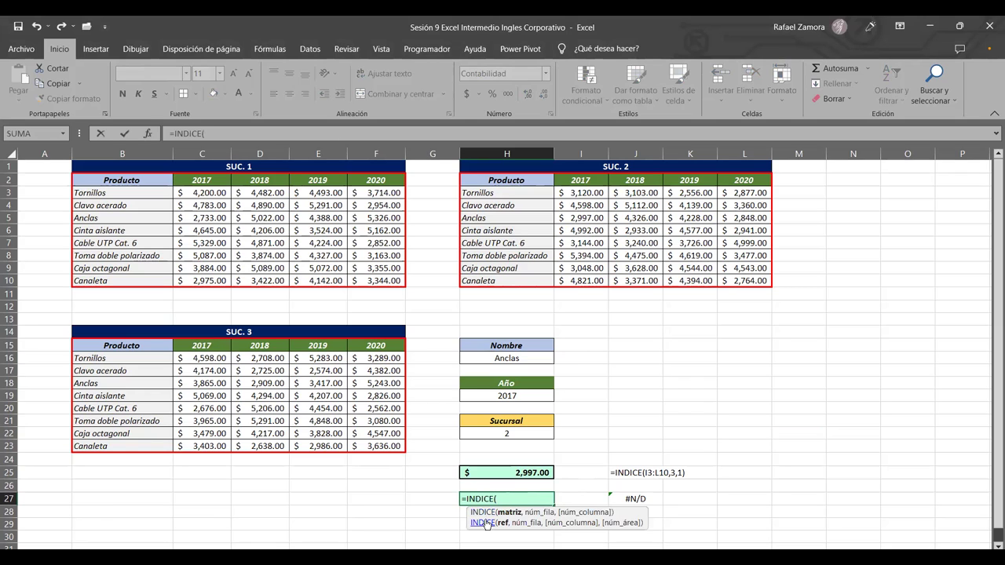
click(487, 523)
click(487, 524)
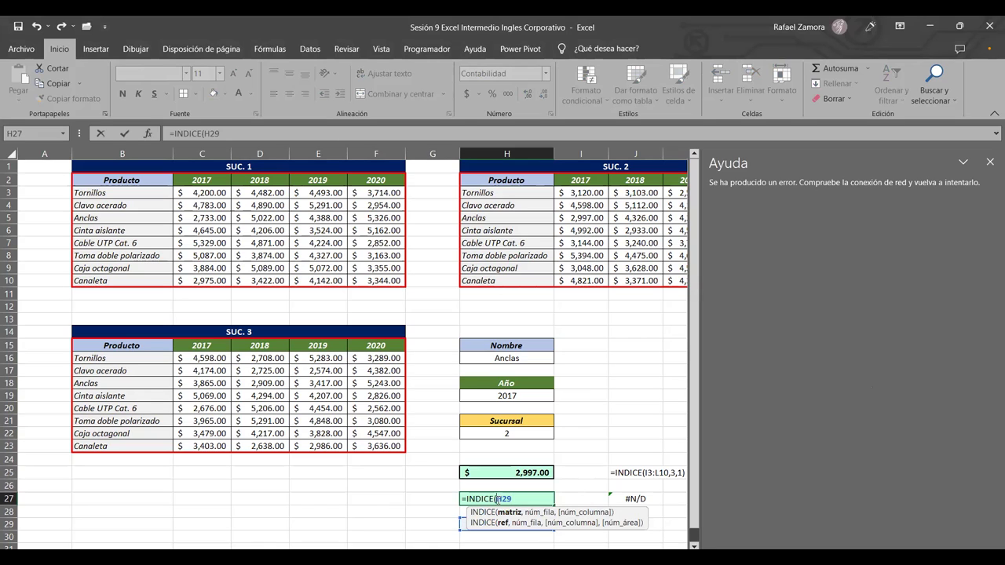
text(()
click(989, 162)
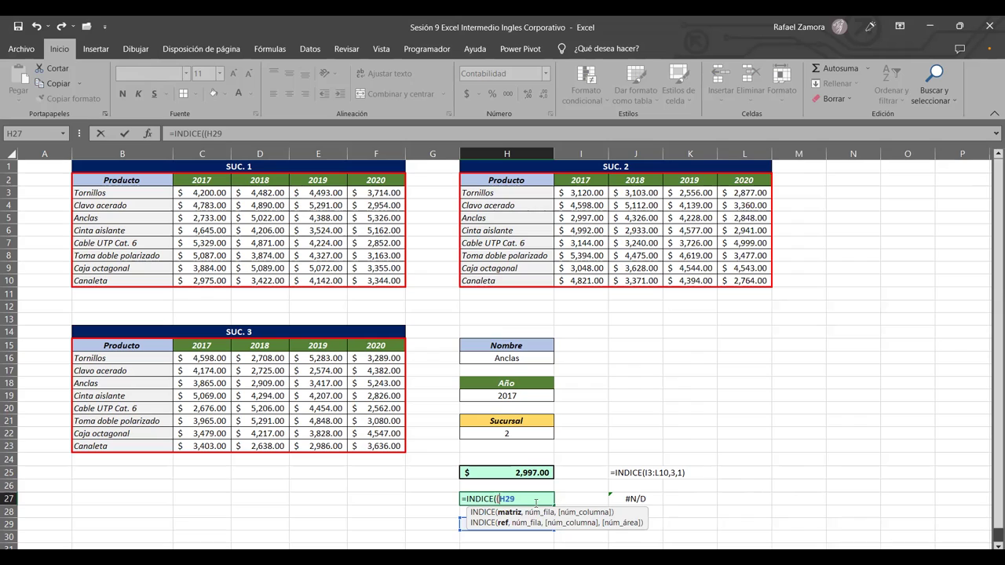
key(BackSpace)
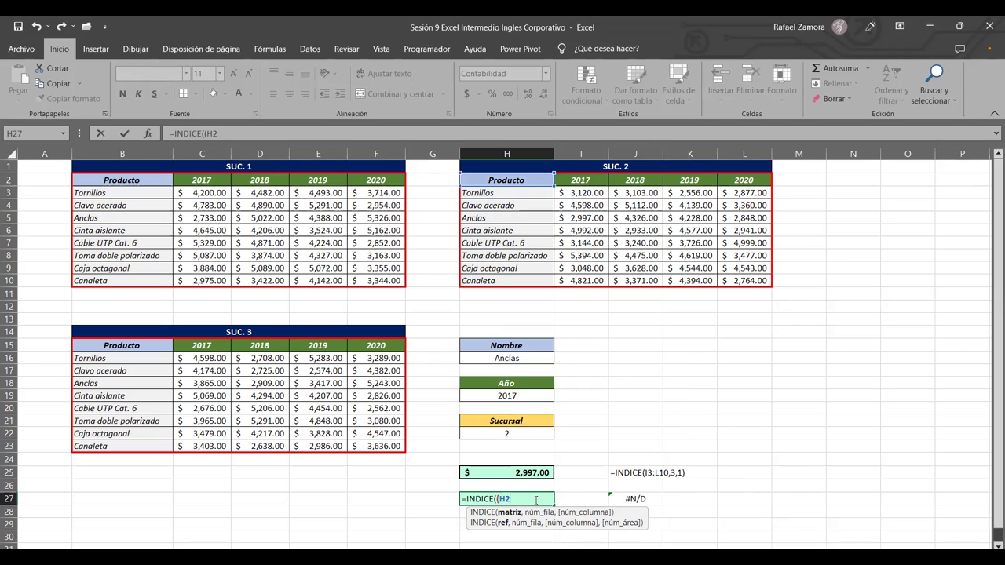
key(BackSpace)
key(BackSpace)
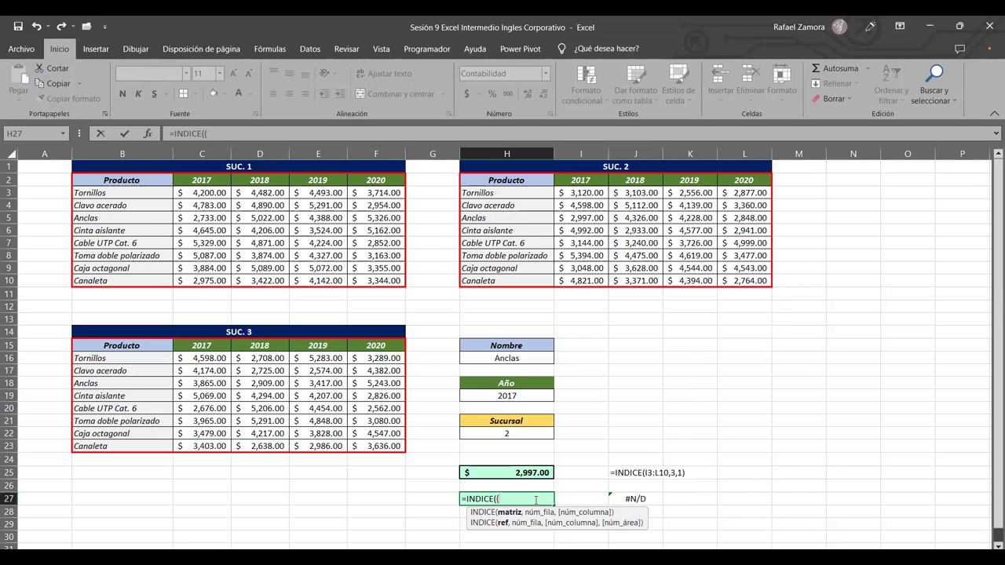
- Enter the union reference (C3:F10,C16:F23,I3:L10) in the INDICE formula, followed by a comma
drag(220, 193, 369, 278)
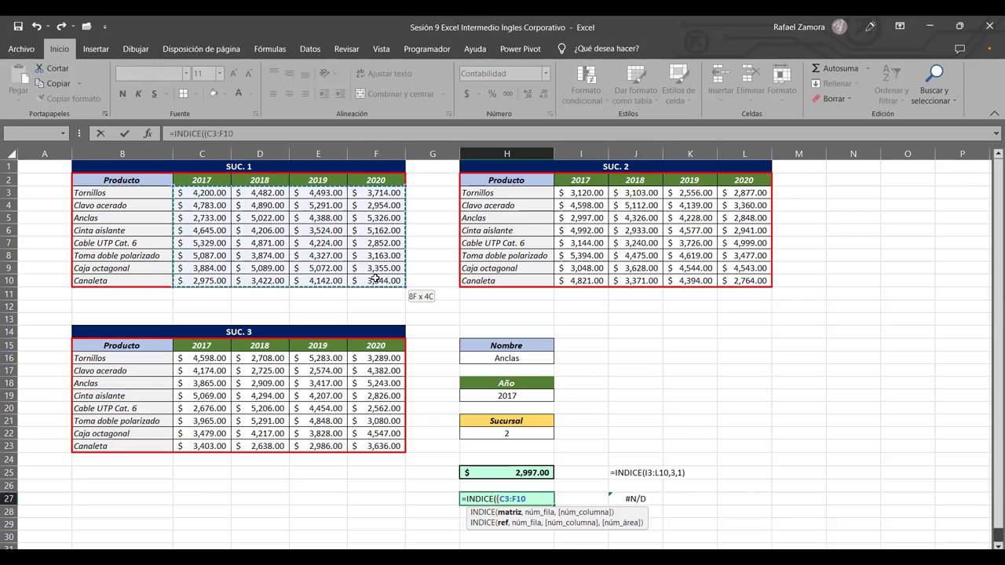
text(,)
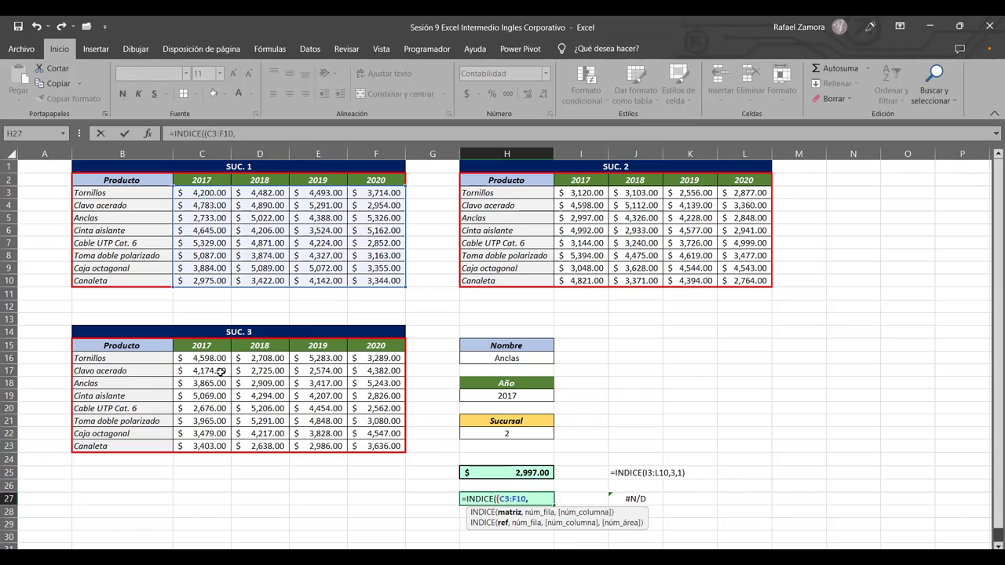
drag(185, 358, 361, 445)
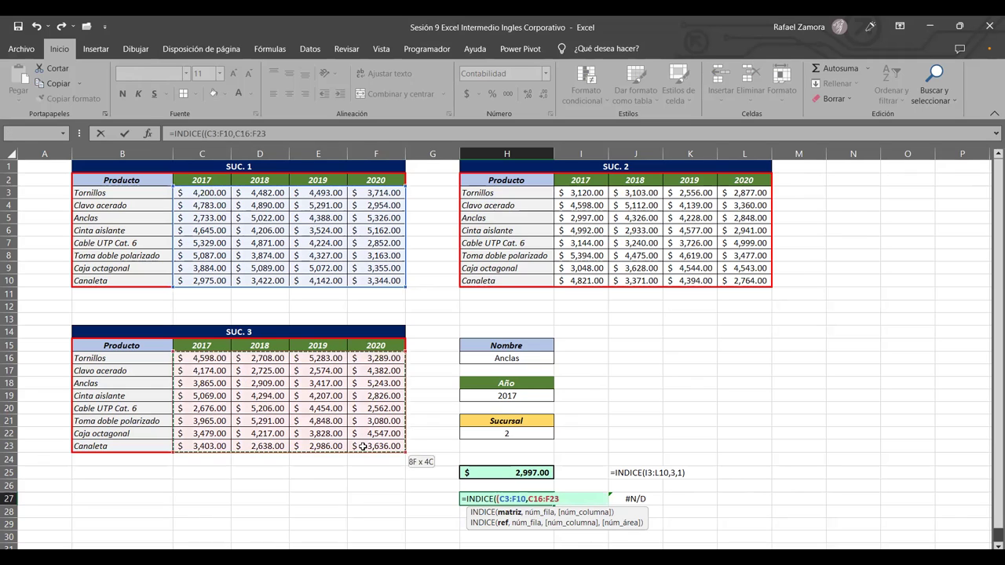
text(,)
drag(587, 193, 730, 280)
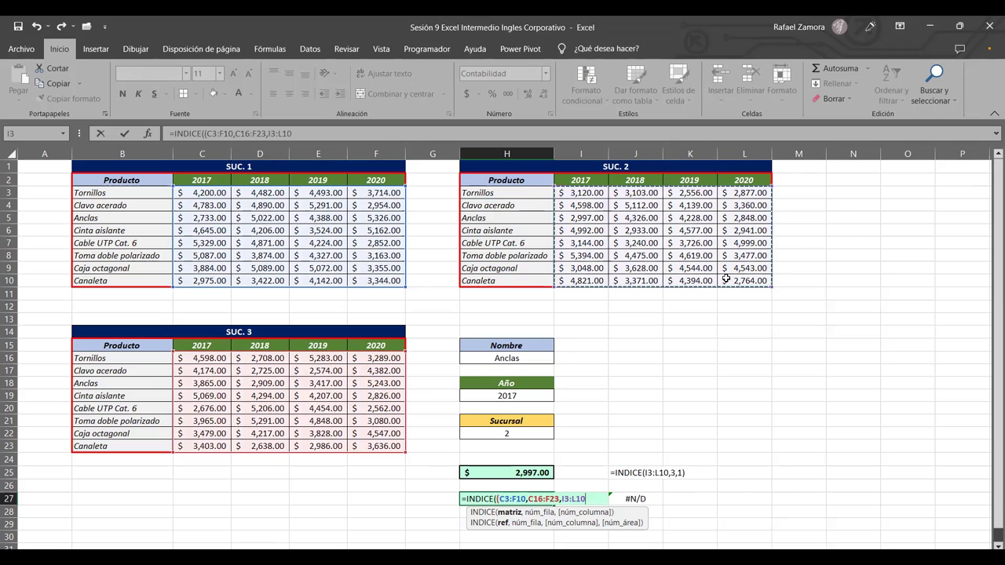
text())
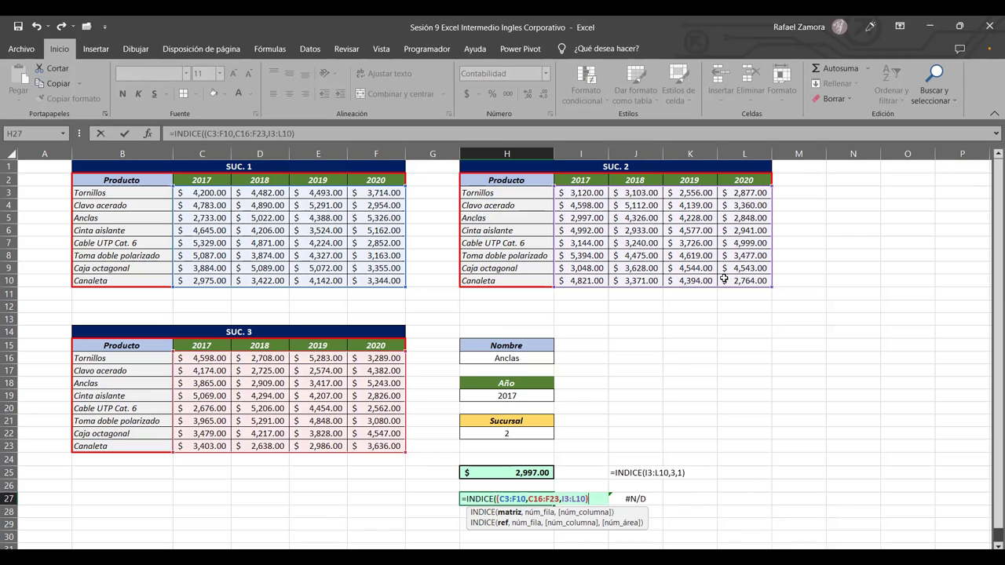
text(,)
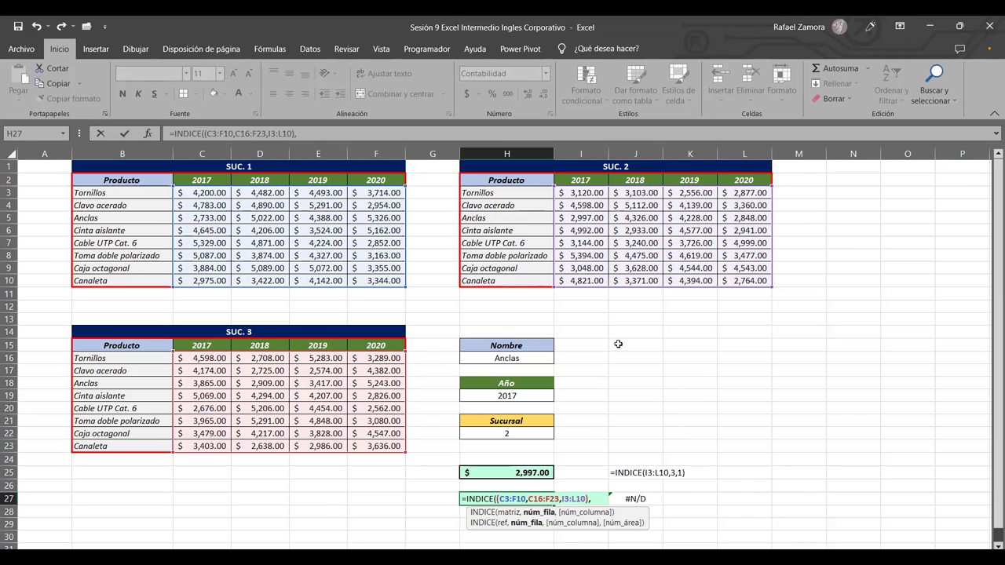
- Finish H27 as =INDICE((C3:F10,C16:F23,I3:L10),3,1,2), removing a mistaken H1 reference, and commit it
text(3)
text(,)
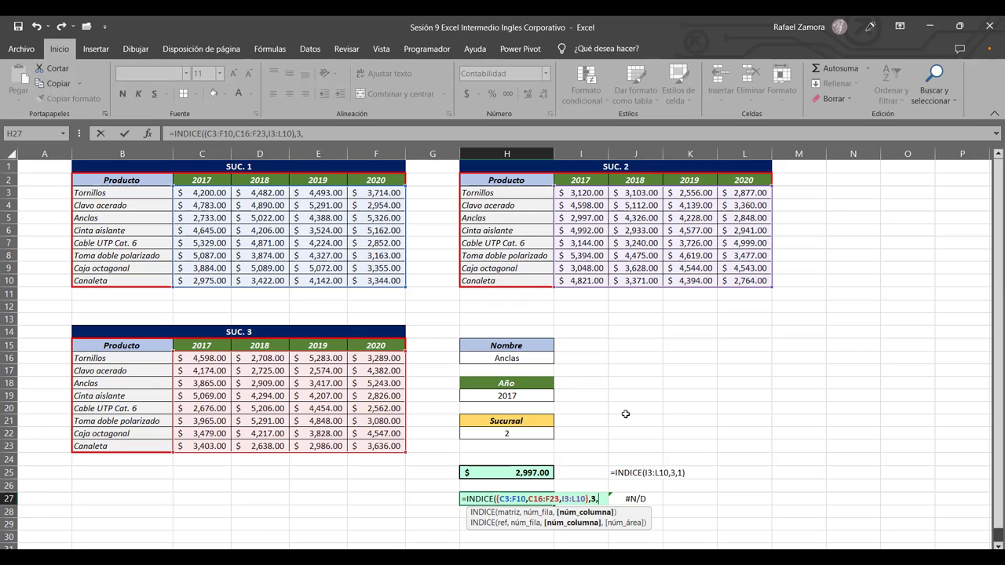
text(1)
text(,)
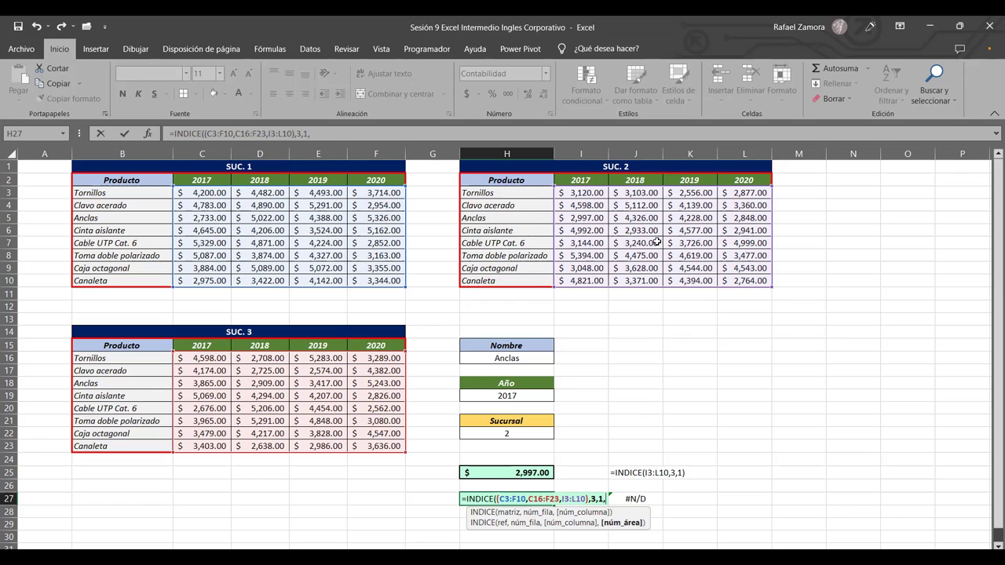
click(653, 166)
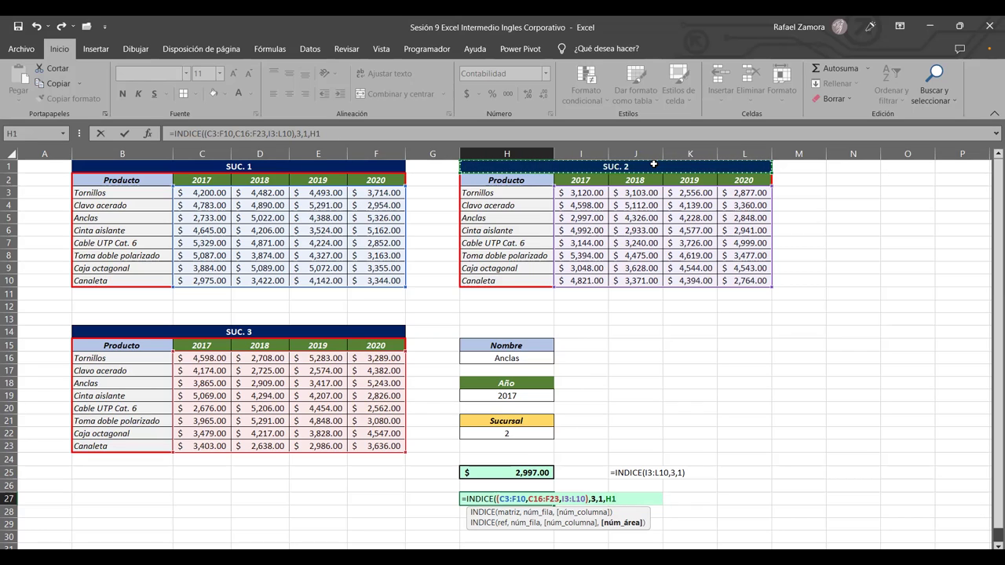
key(BackSpace)
key(BackSpace)
text(2)
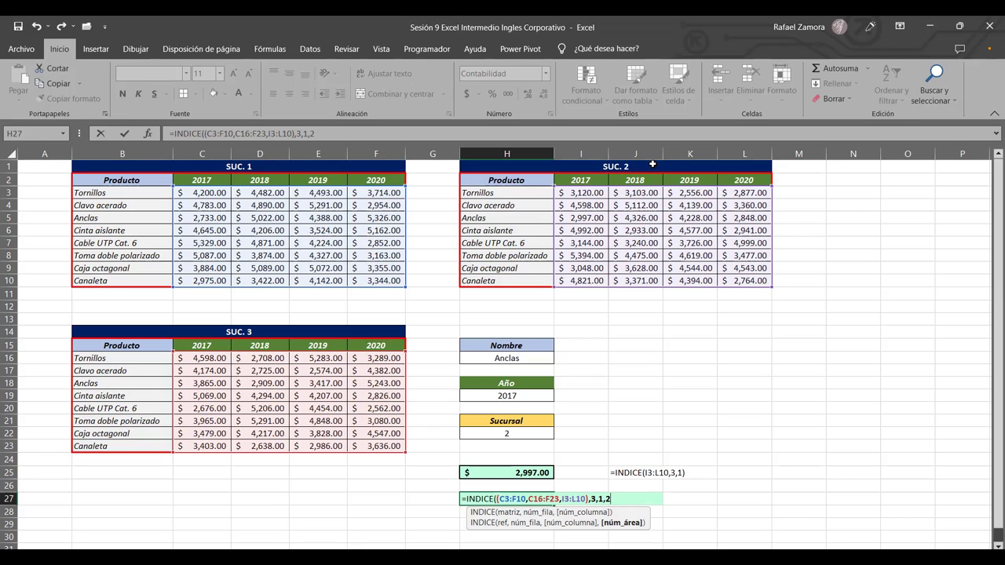
text())
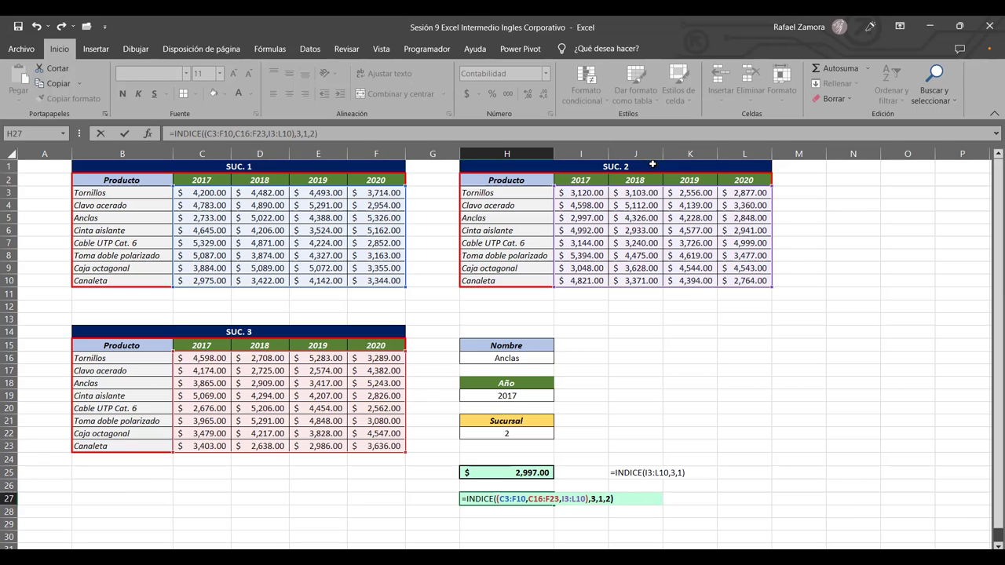
key(Return)
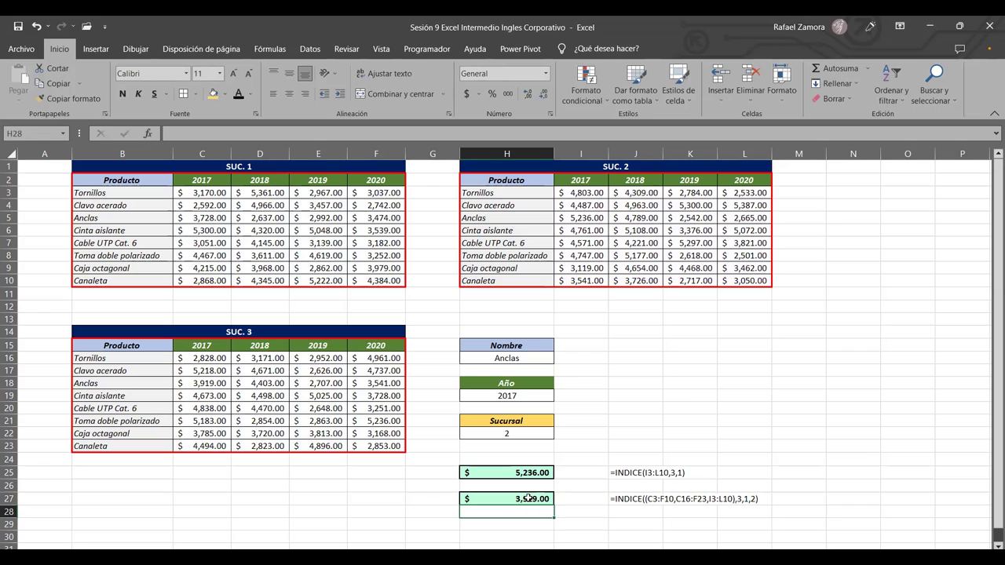
- Recalculate the random figures with F9, then reopen H27's formula for editing
key(F2)
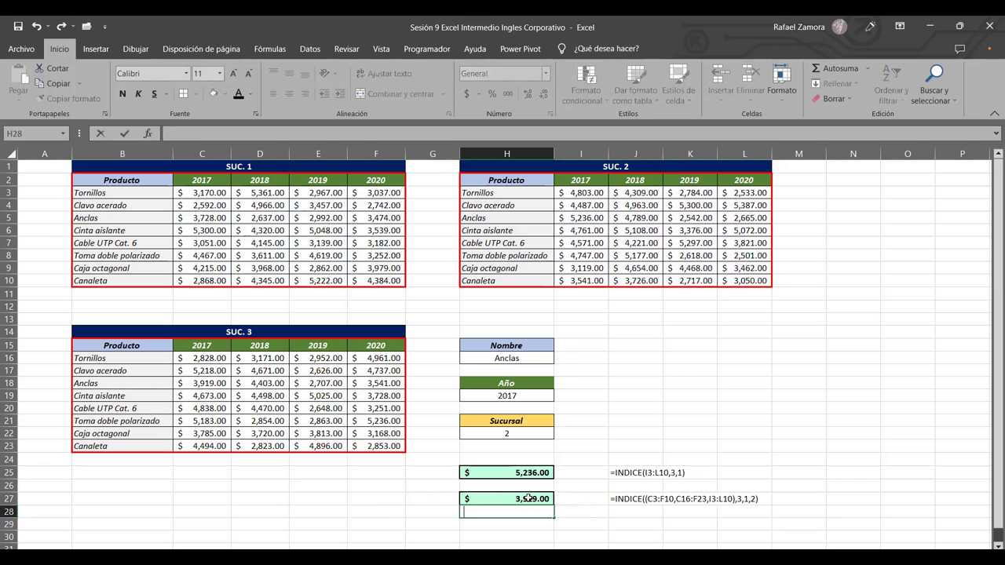
click(529, 499)
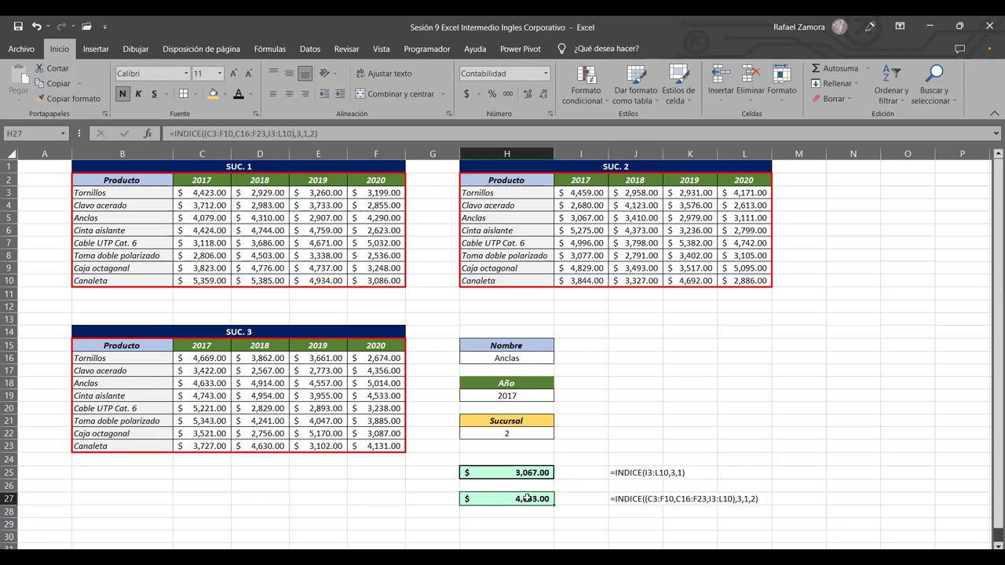
key(F9)
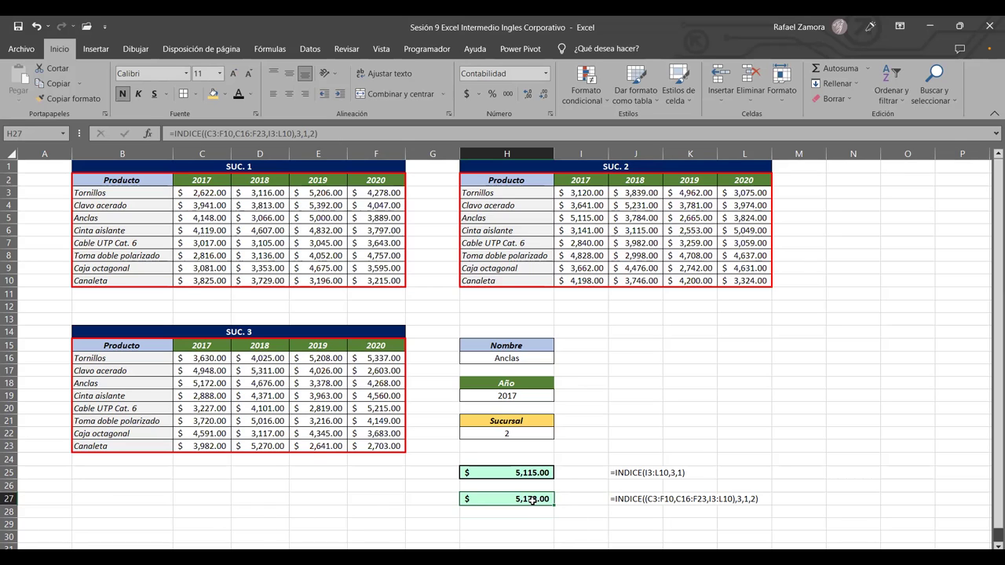
double_click(537, 495)
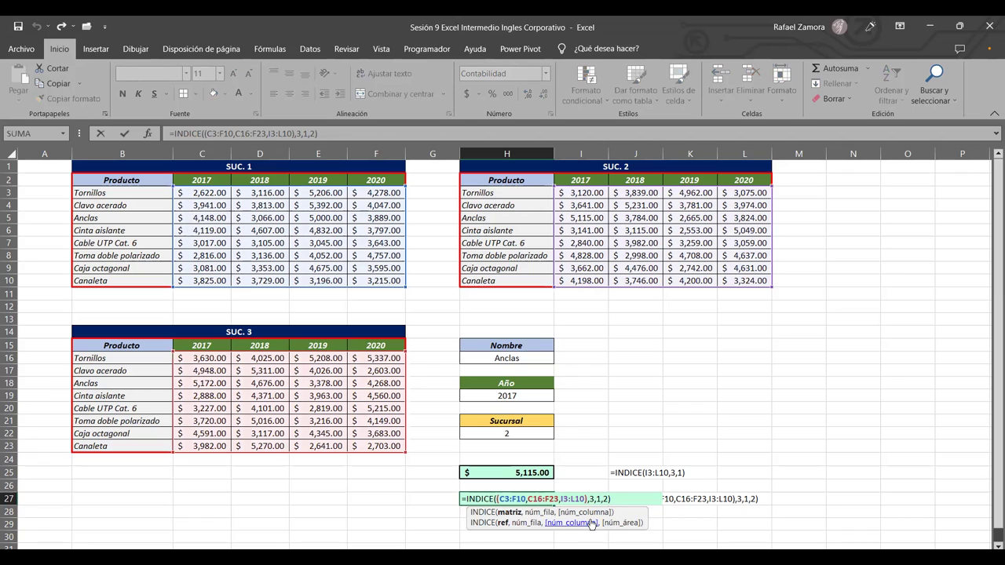
- Reorder H27's union to (C3:F10,I3:L10,C16:F23) so SUC. 2 is area 2, and commit
key(BackSpace)
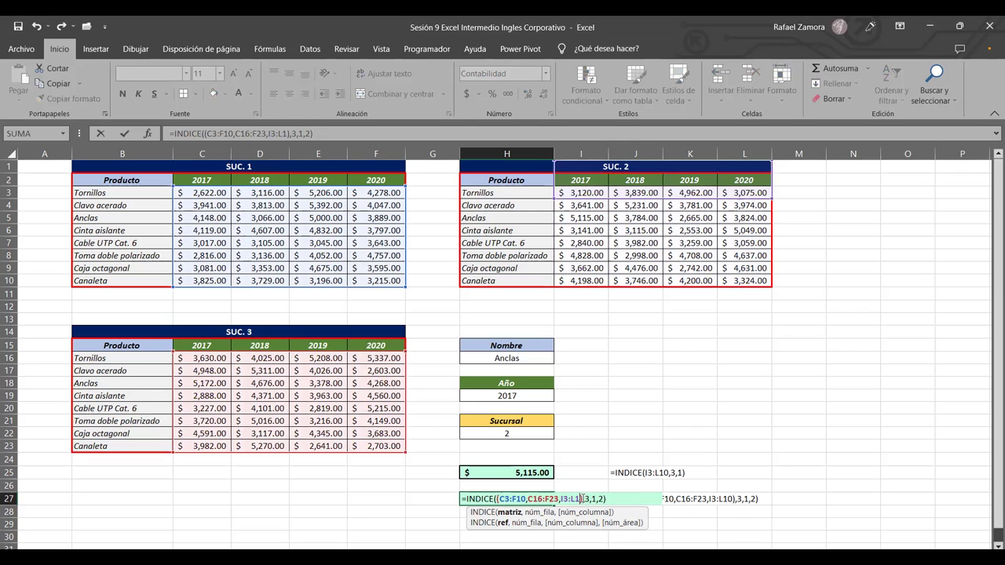
key(BackSpace)
key(BackSpace)
key(BackSpace)
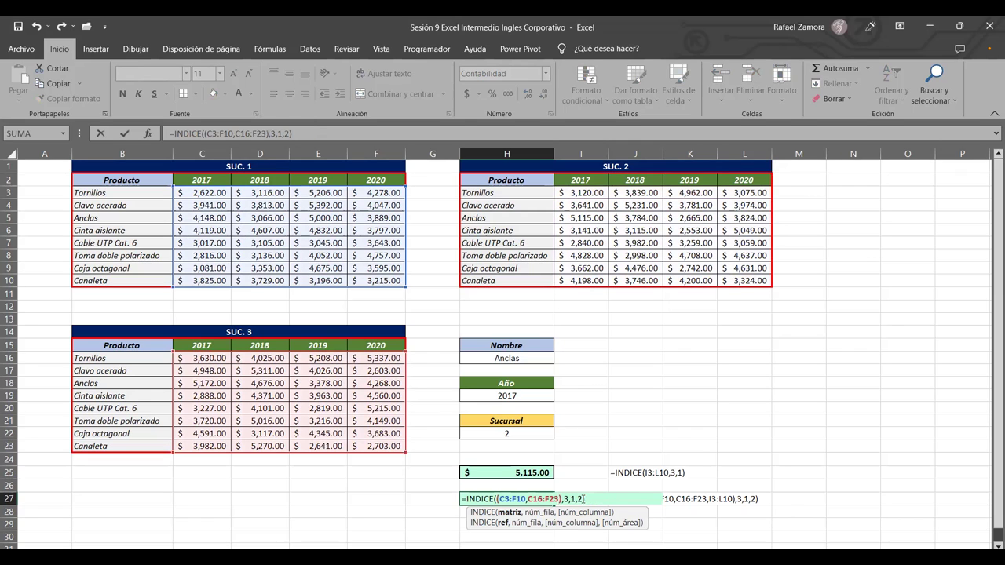
key(BackSpace)
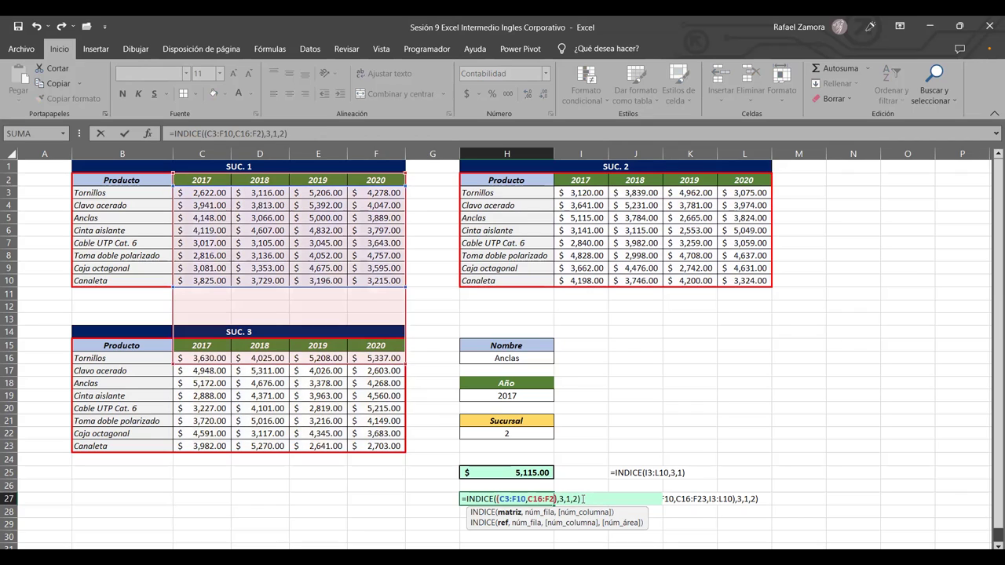
key(BackSpace)
key(BackSpace)
key(BackSpace)
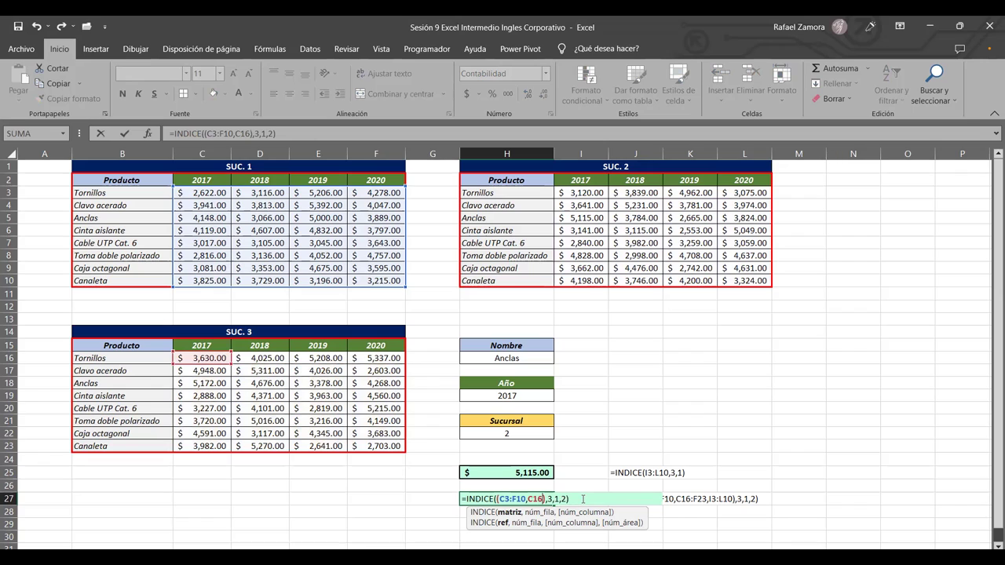
key(BackSpace)
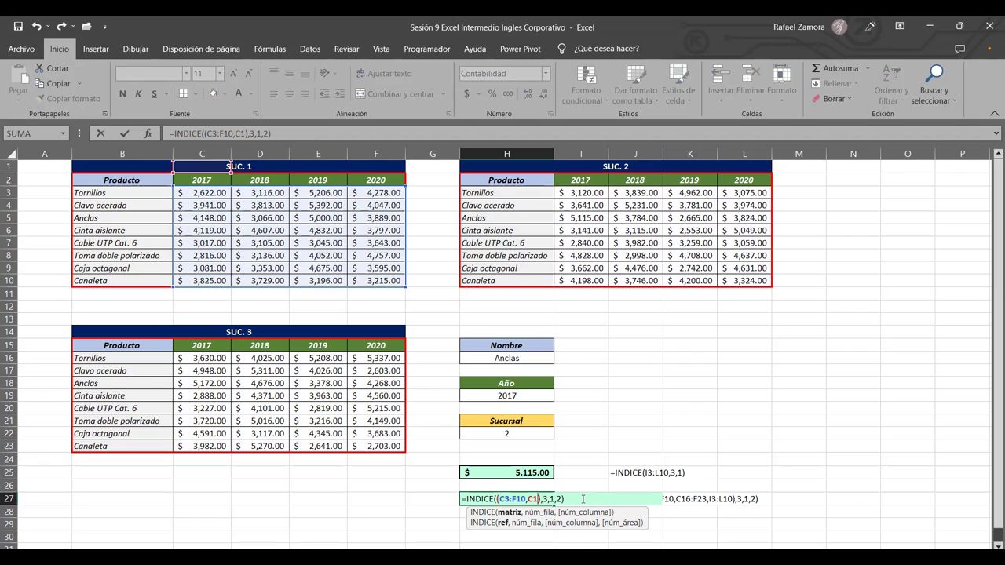
key(BackSpace)
key(BackSpace)
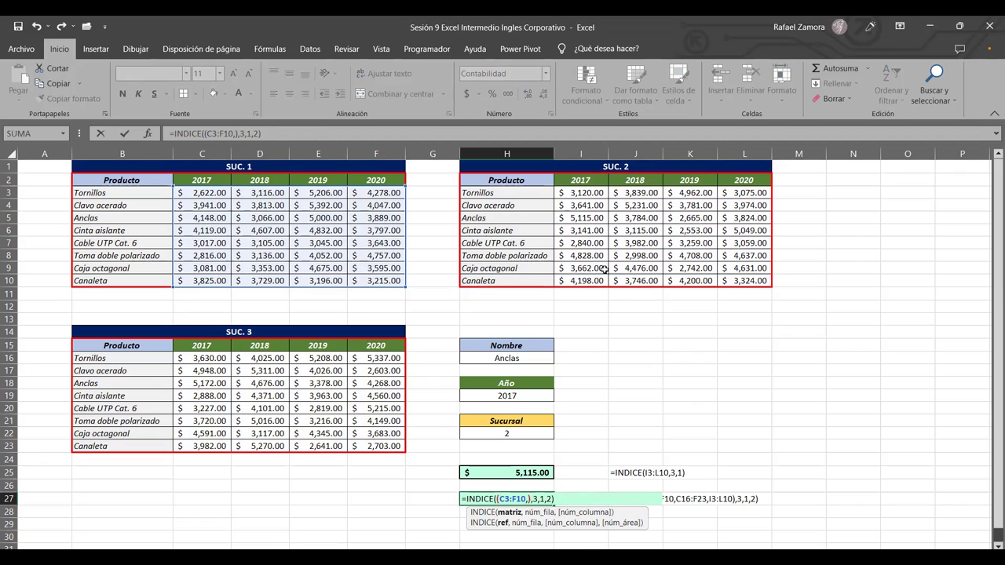
drag(580, 191, 742, 281)
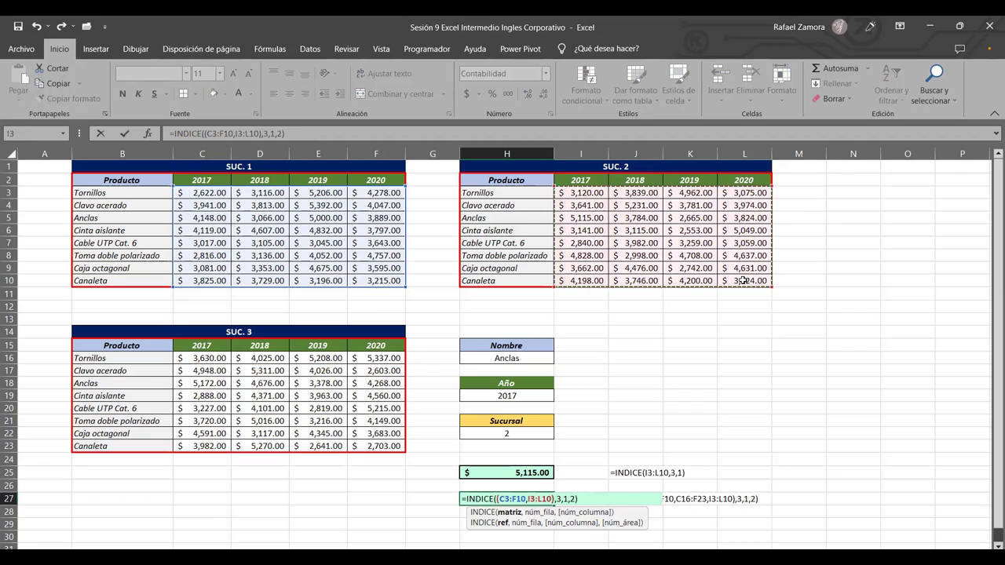
text(,)
drag(222, 359, 377, 444)
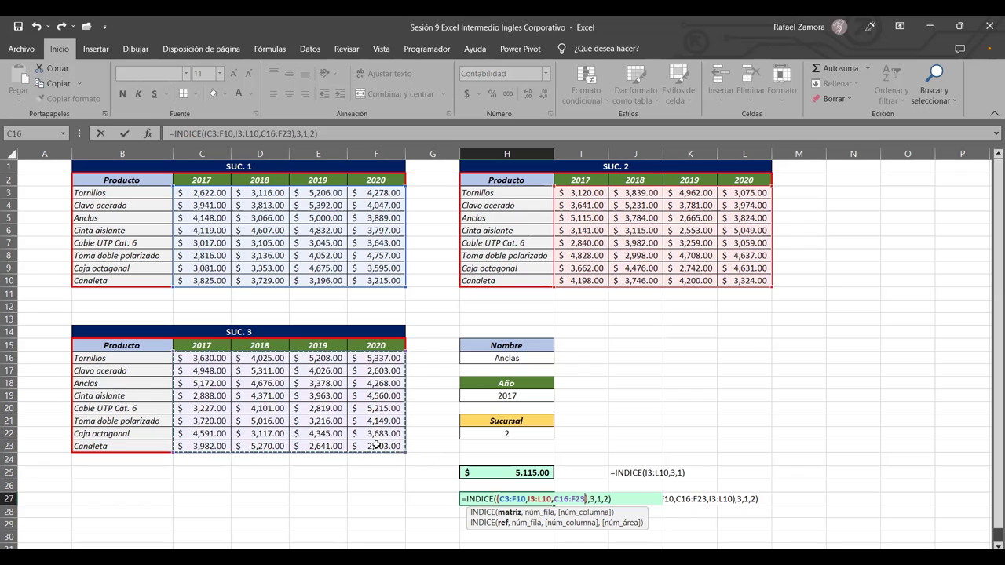
key(Return)
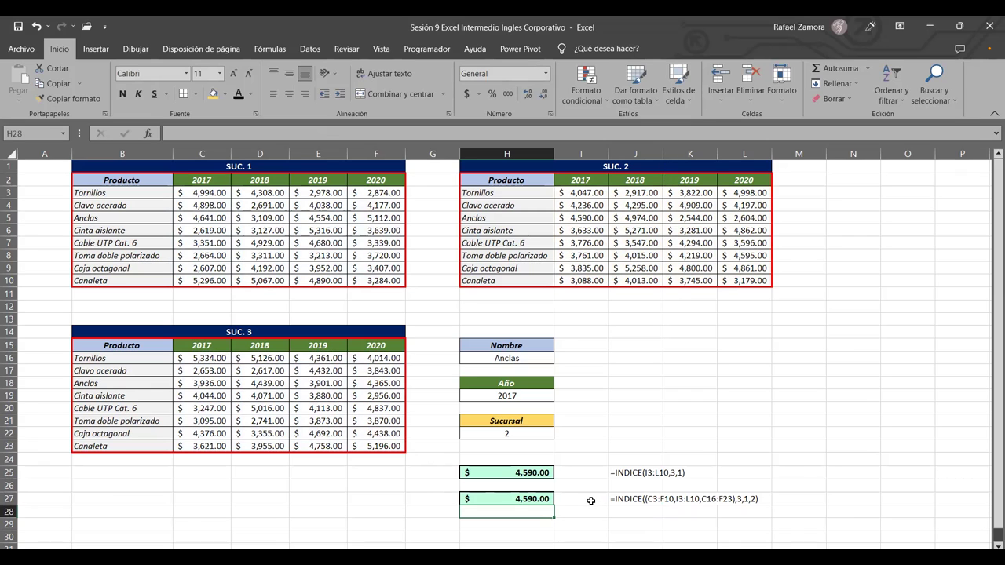
- Recalculate three times with F9, checking that H27 matches H25 each time
key(F9)
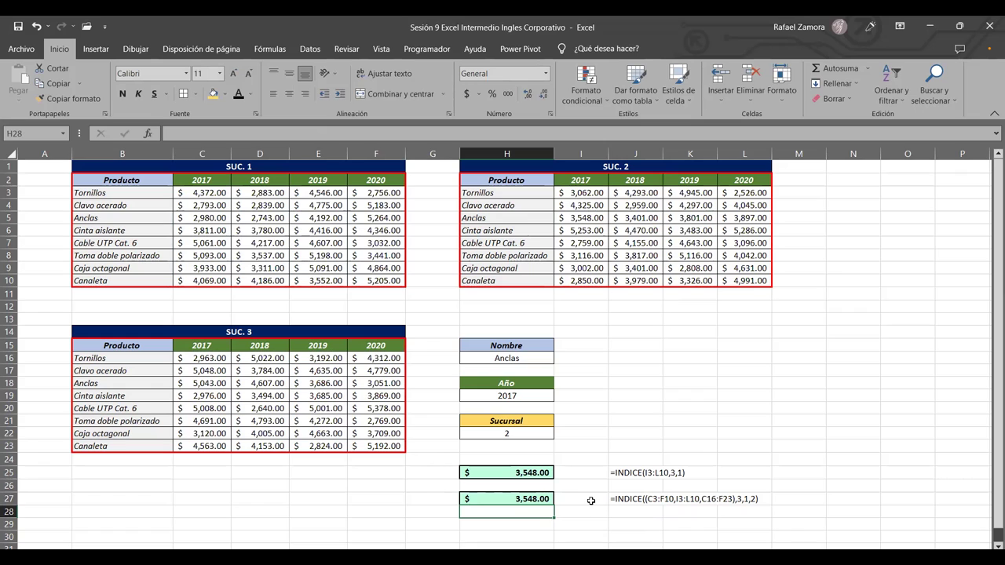
key(F9)
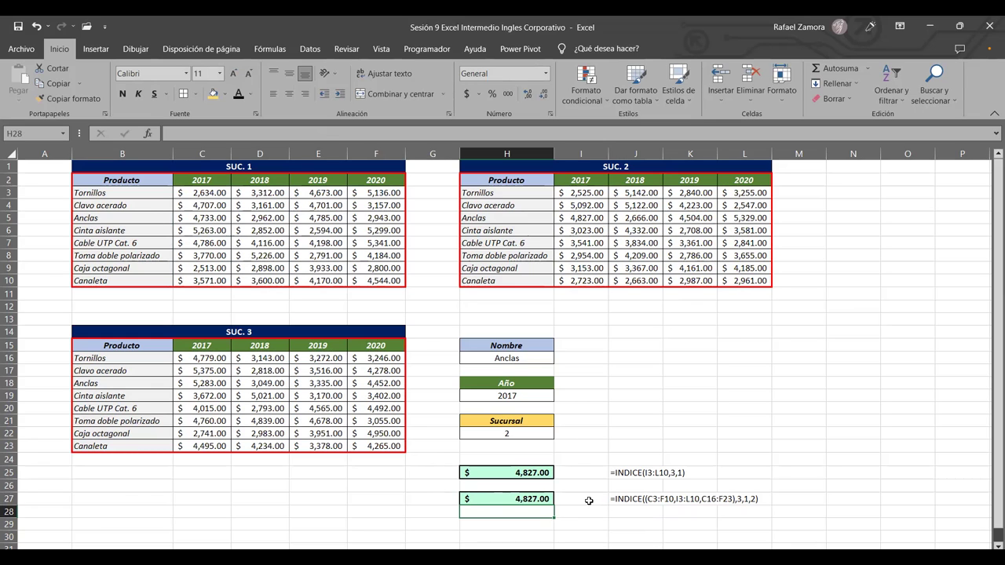
key(F9)
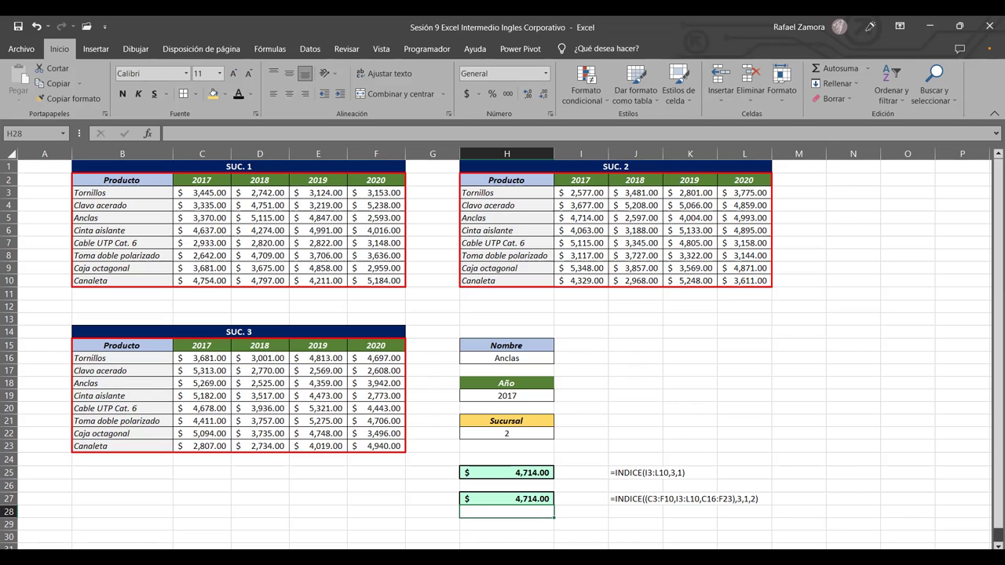
click(727, 343)
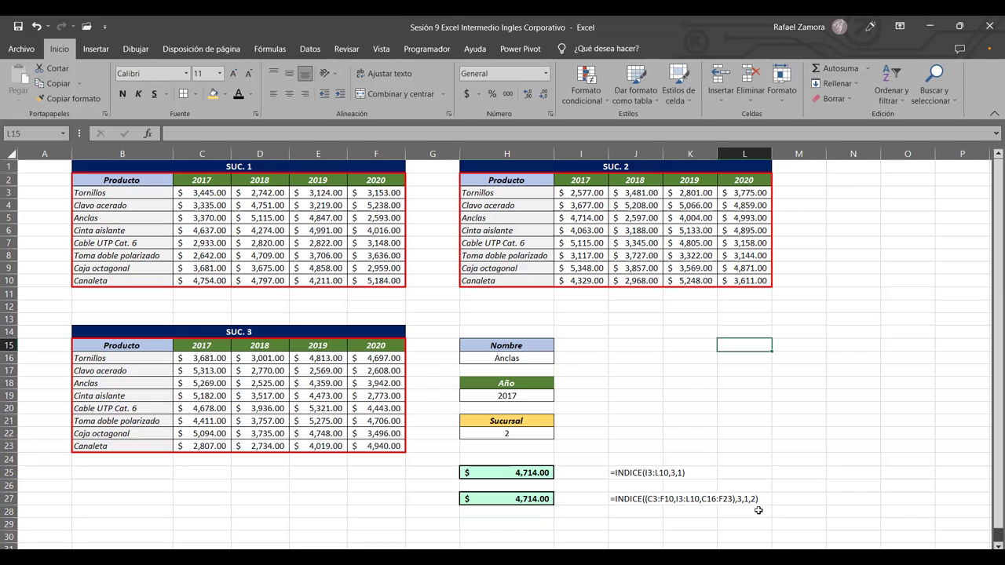
click(676, 421)
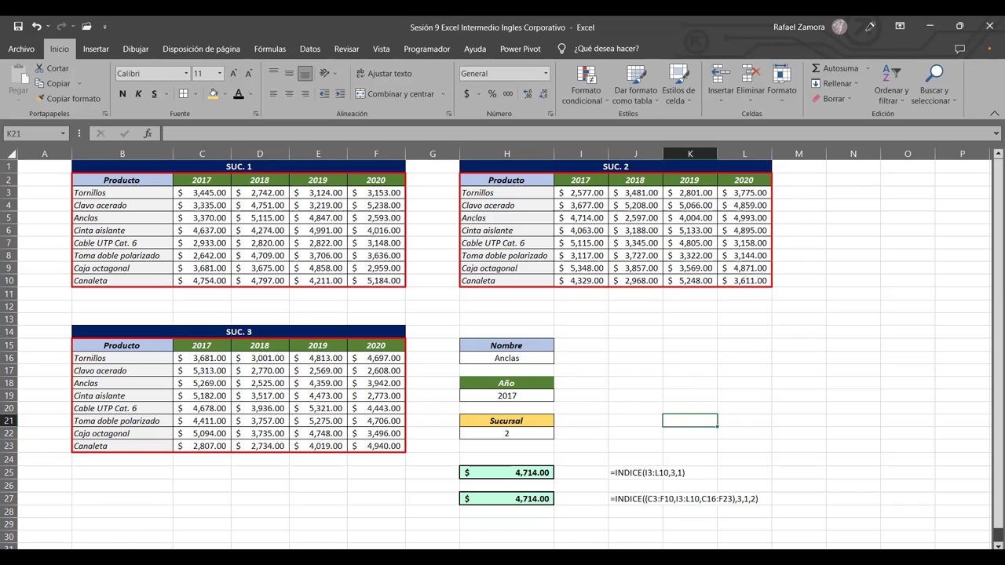
click(695, 367)
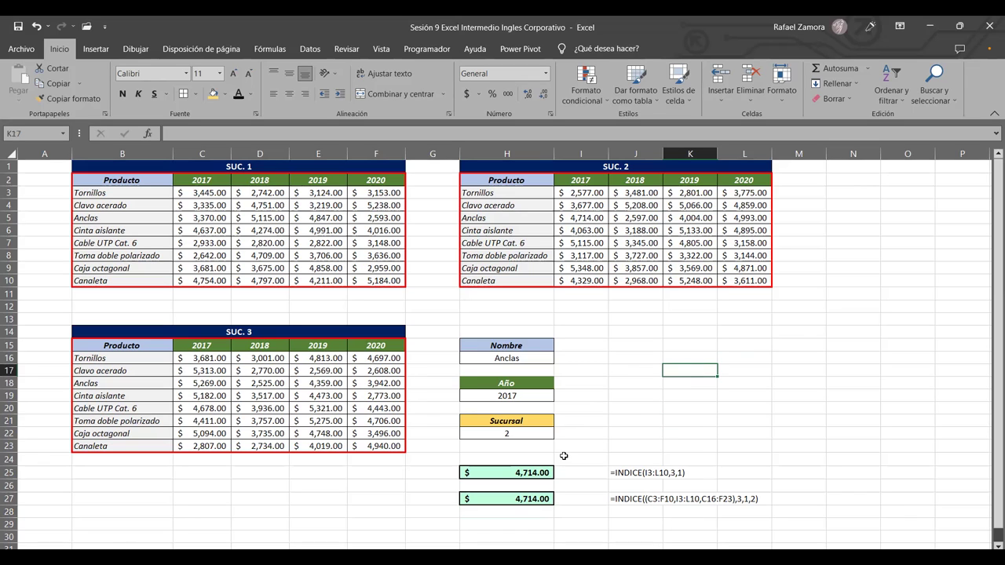